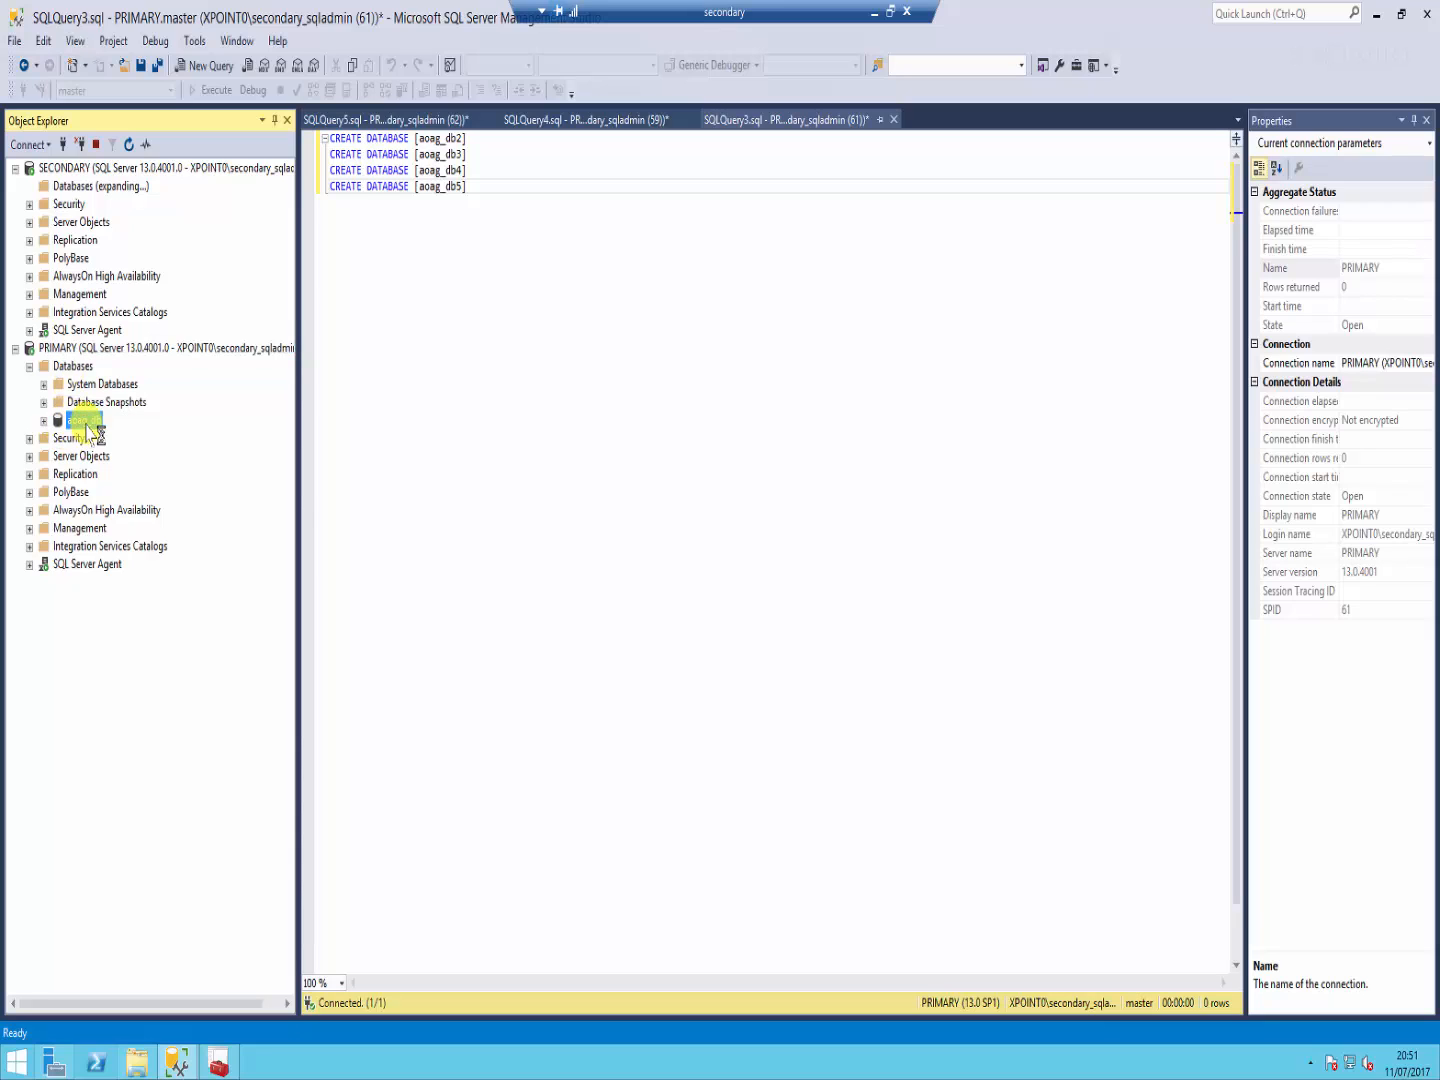
# Step: Expand the secondary server's databases and execute the script creating aoag_db2, aoag_db3, aoag_db4 and aoag_db5 on the PRIMARY server
pyautogui.moveTo(104, 432); pyautogui.dragTo(83, 427)
pyautogui.click(65, 346)
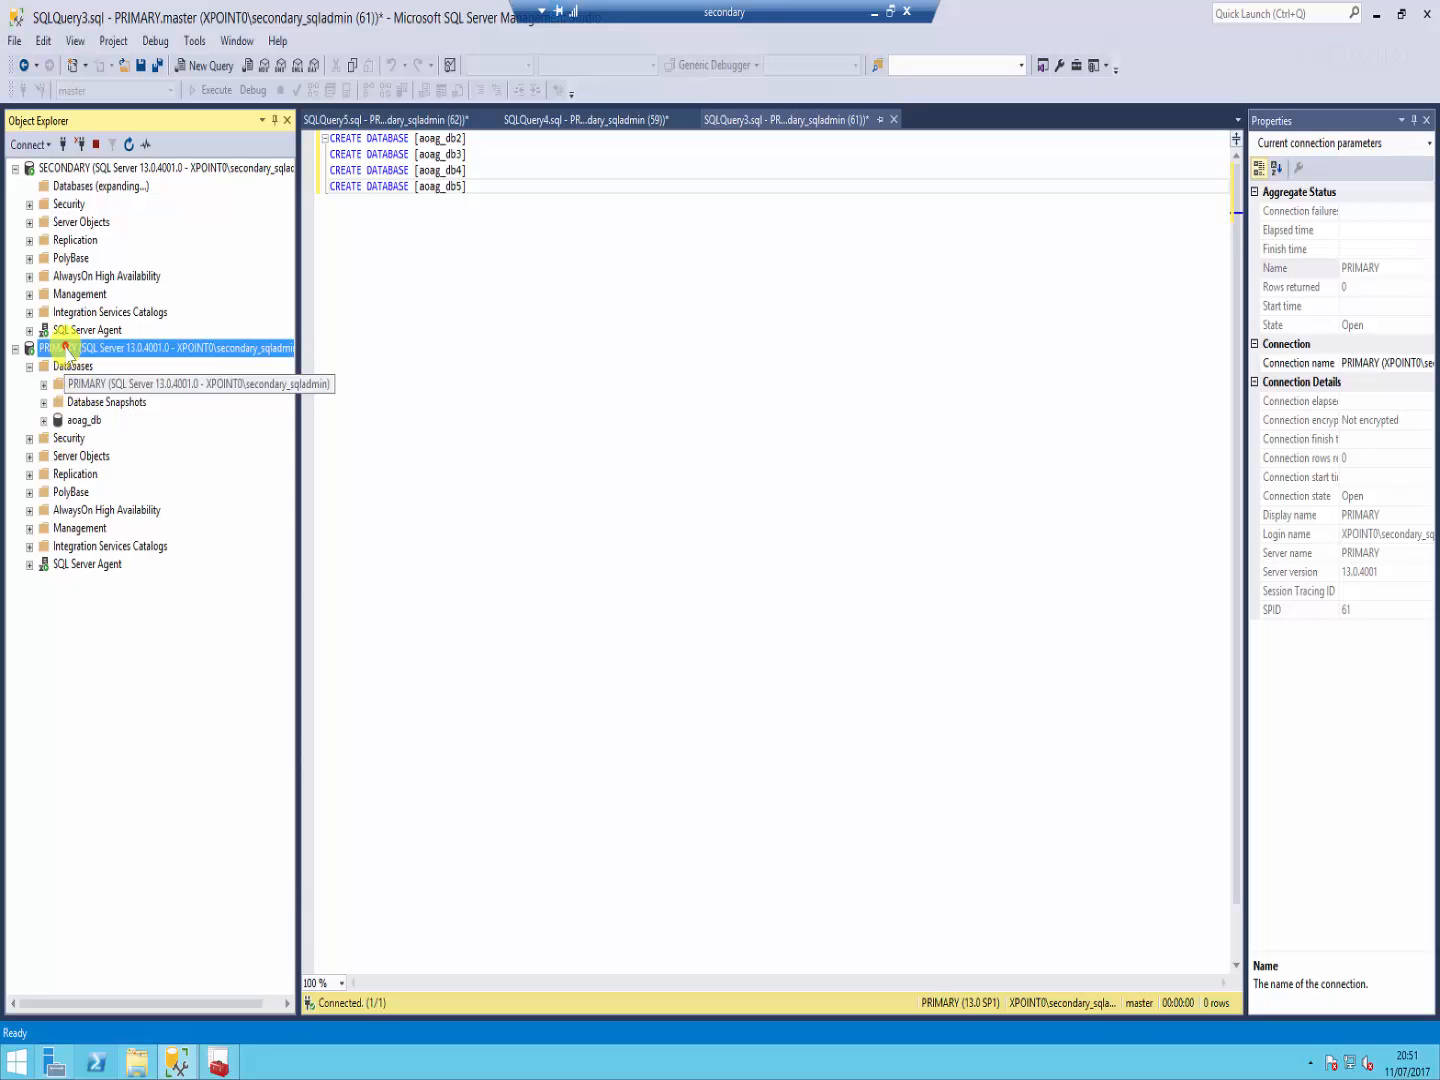
pyautogui.click(64, 186)
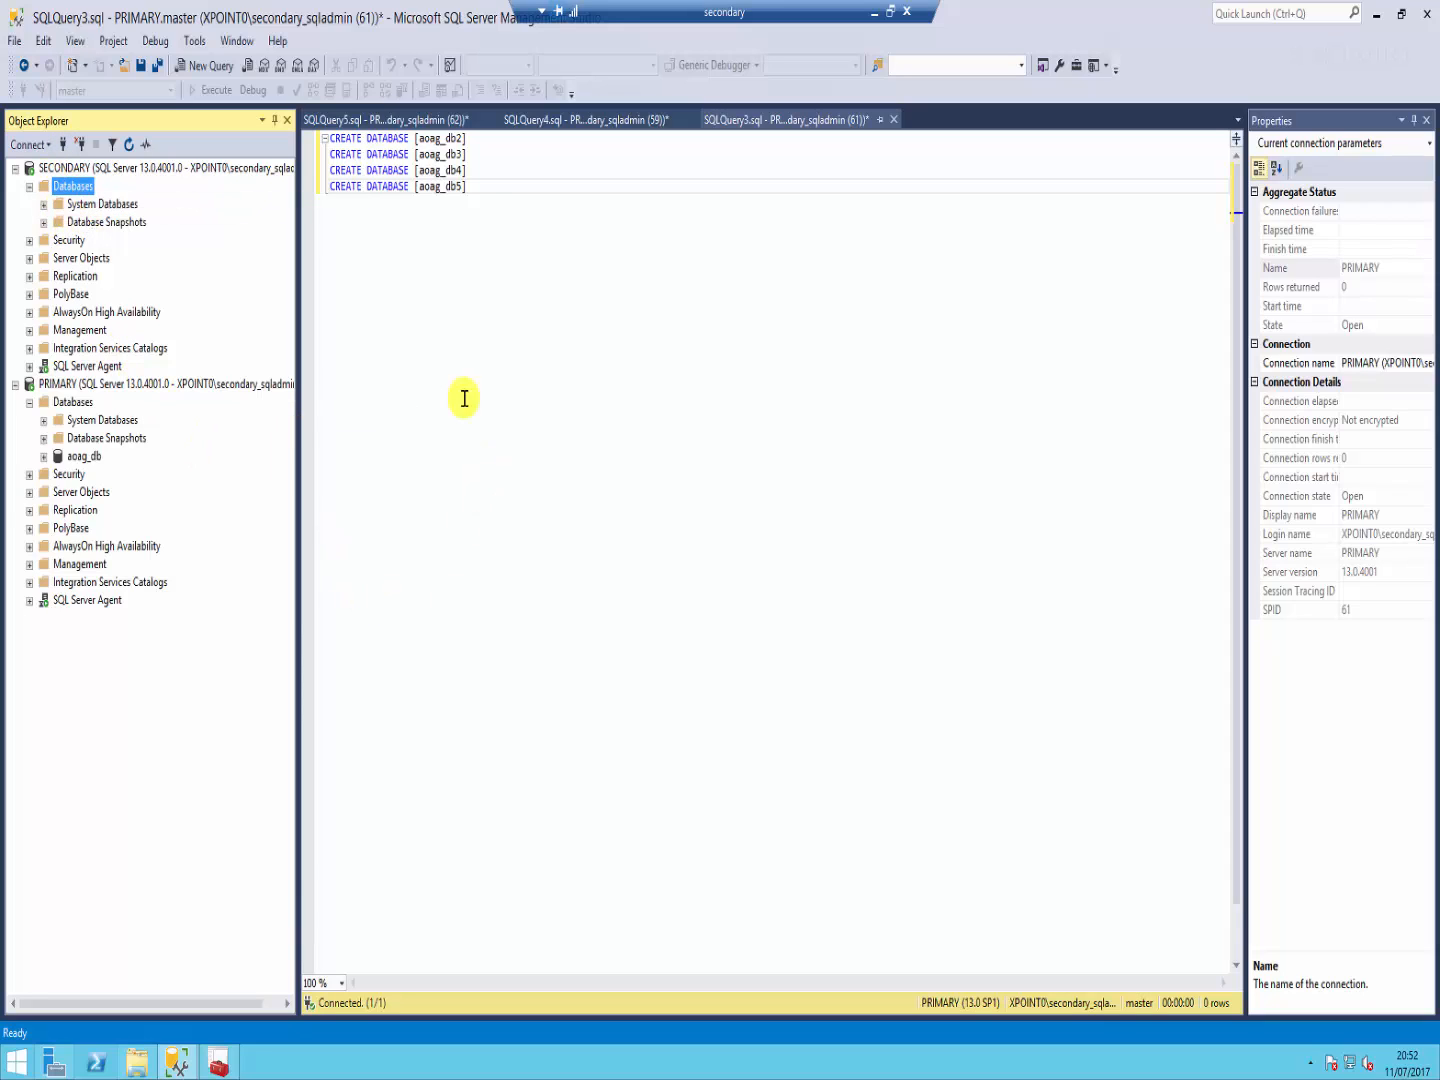
pyautogui.click(401, 239)
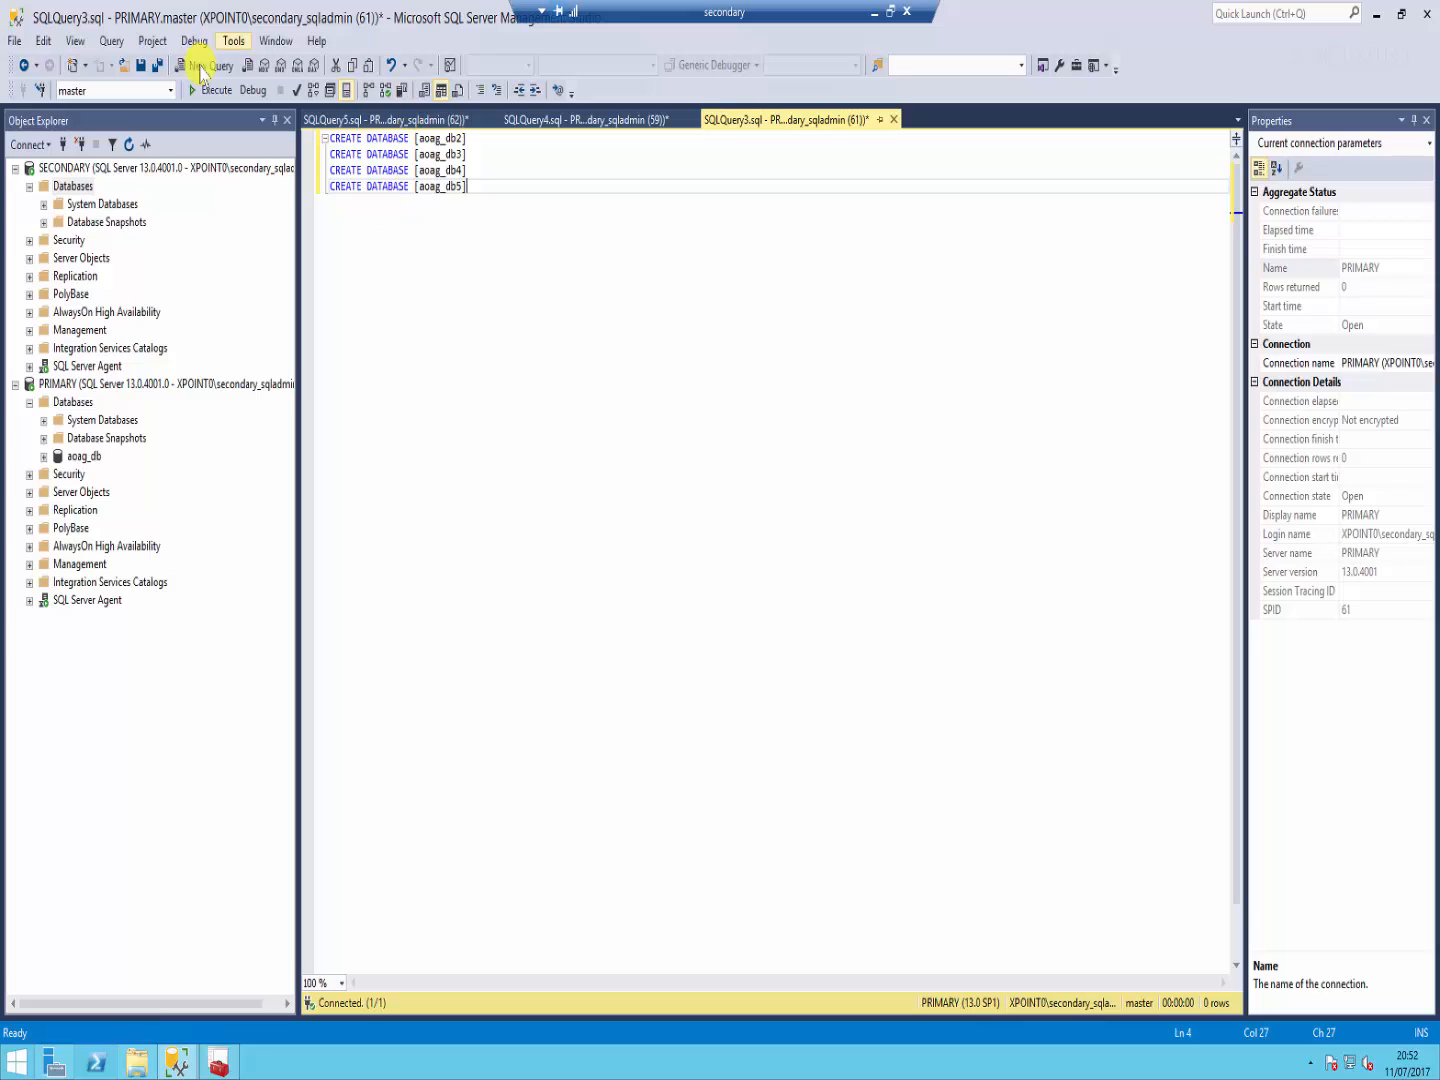
pyautogui.click(212, 92)
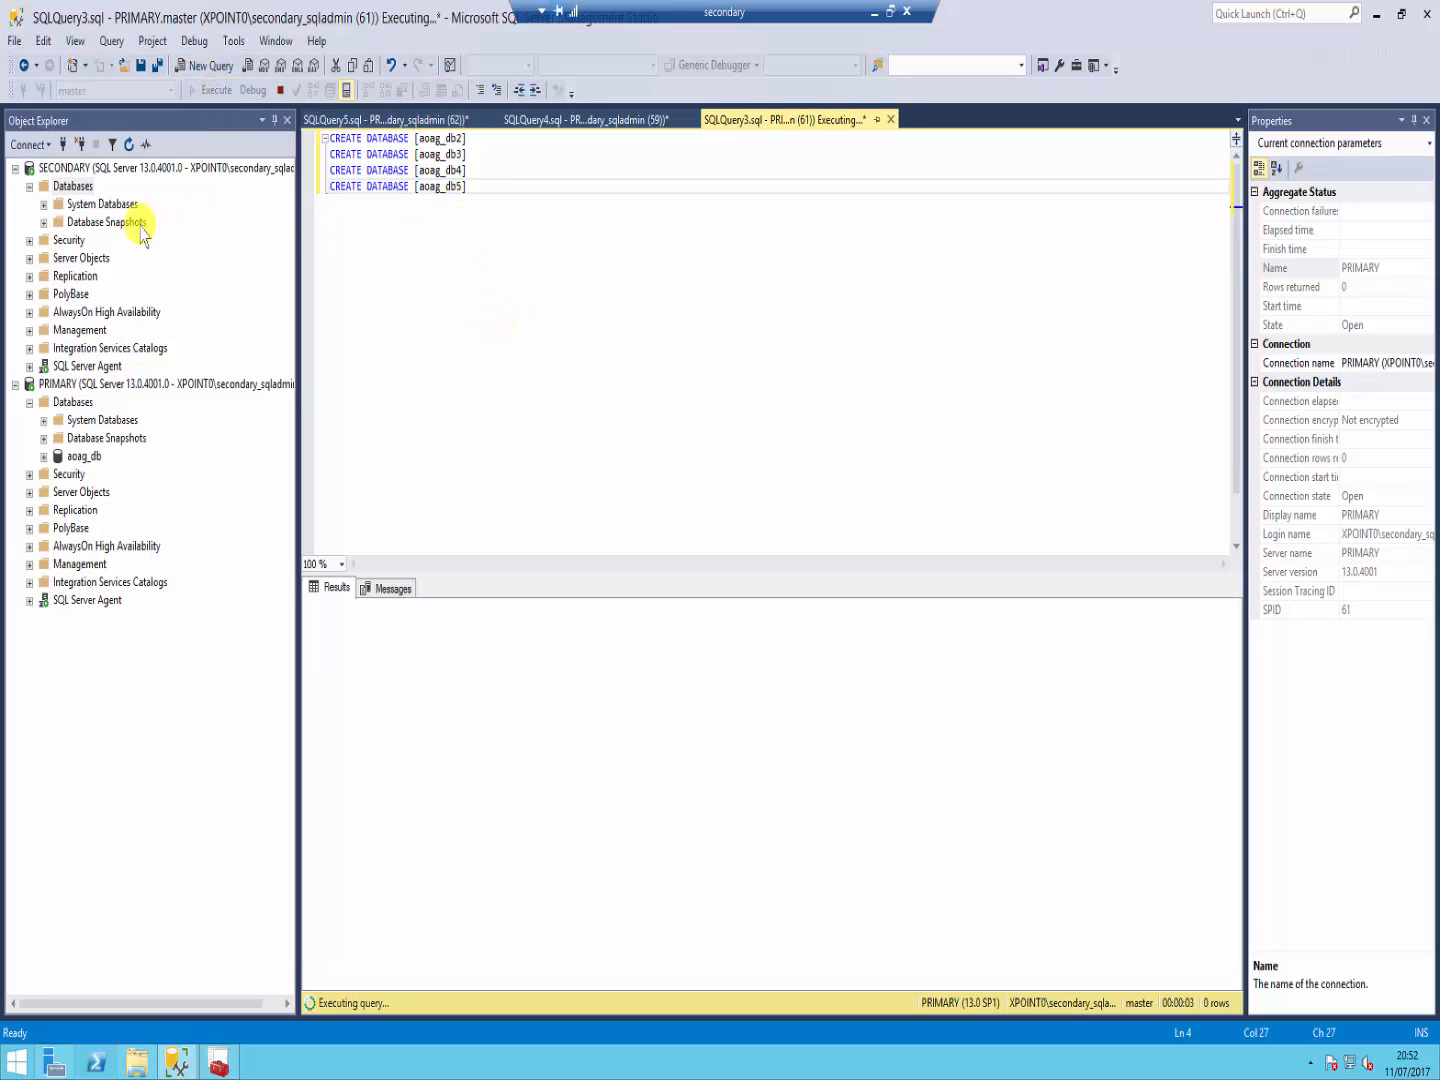
# Step: Review the SQLQuery4 script from its start and execute it to create the tables and insert sample data in aoag_db
pyautogui.click(616, 122)
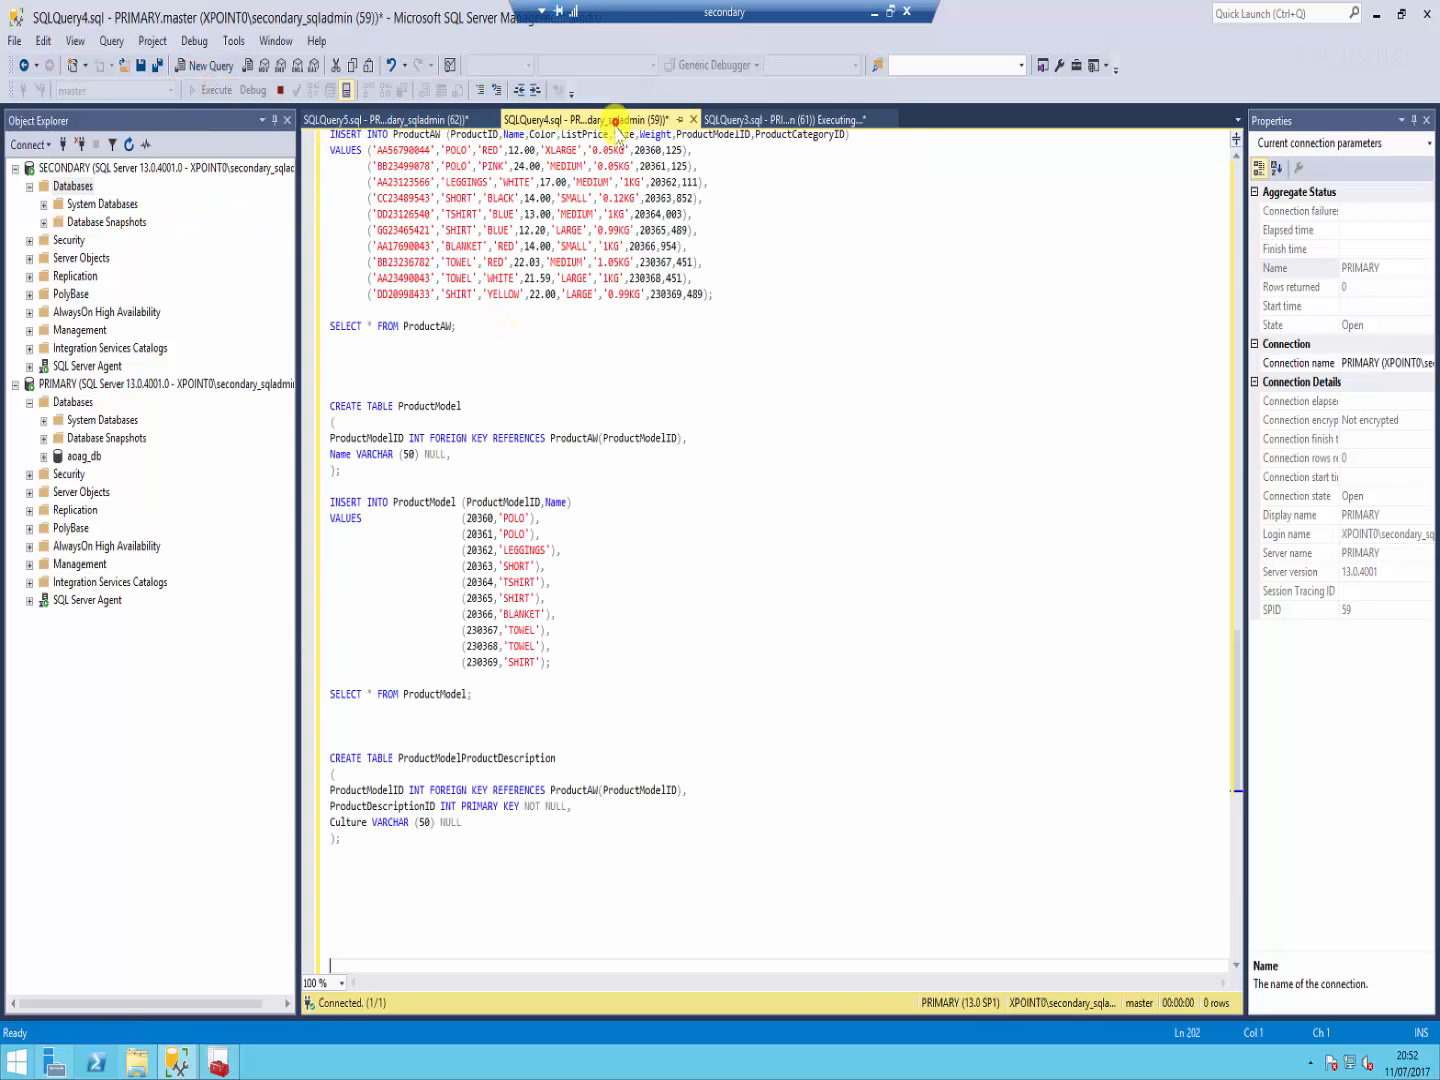
pyautogui.click(567, 292)
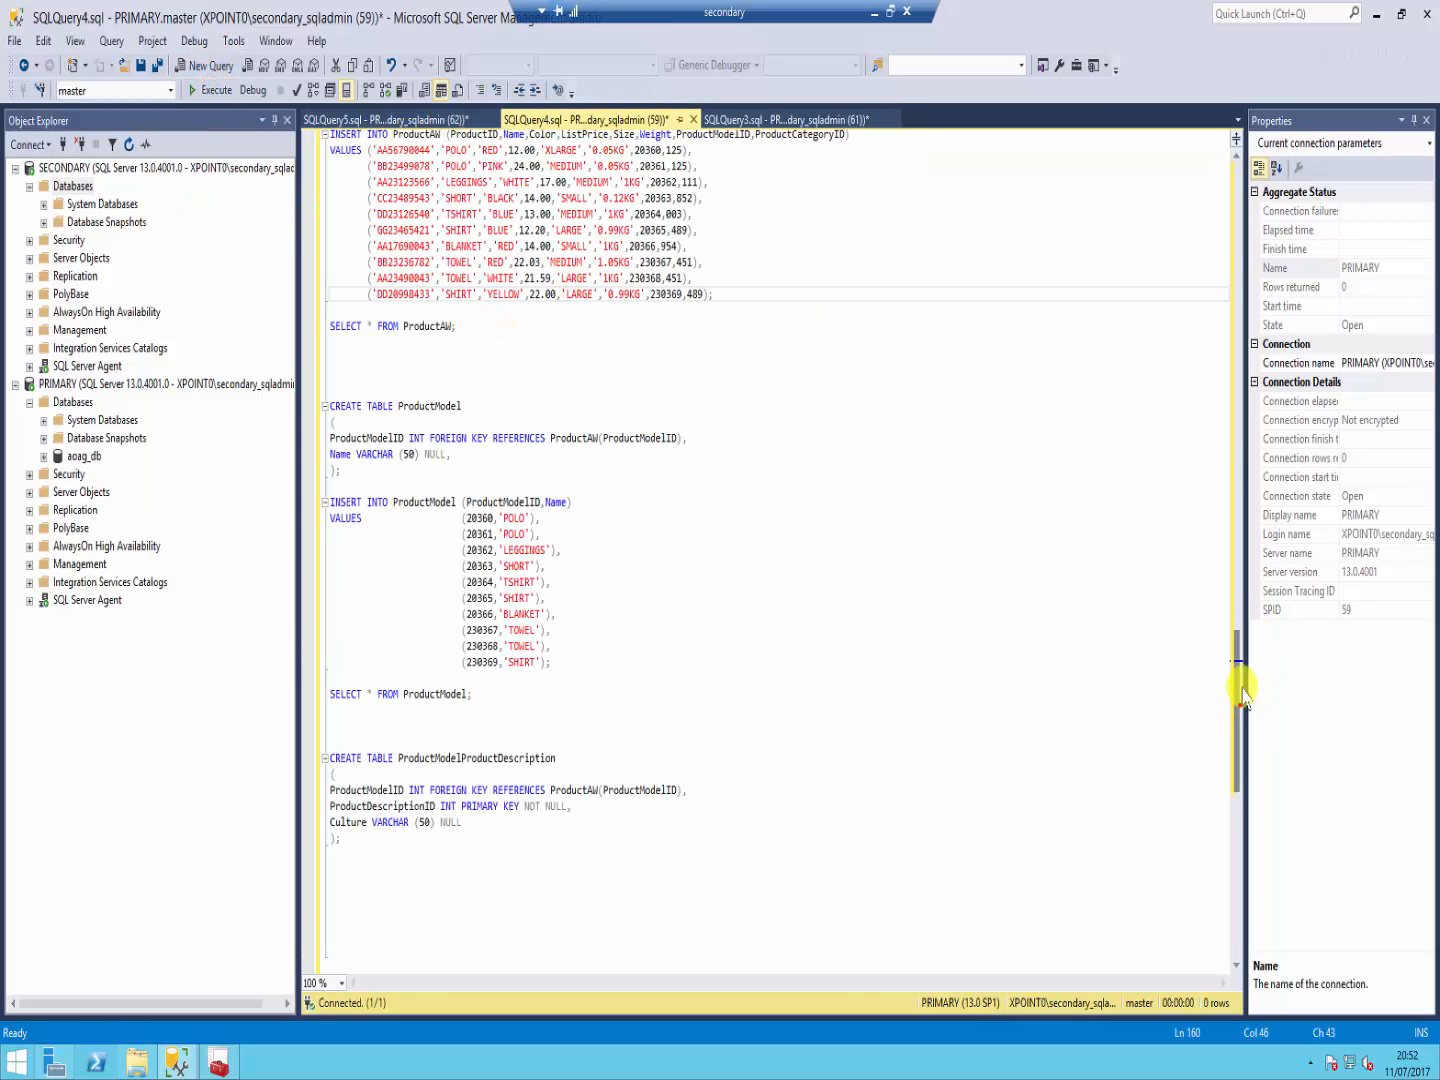
pyautogui.moveTo(1243, 689); pyautogui.dragTo(1250, 150)
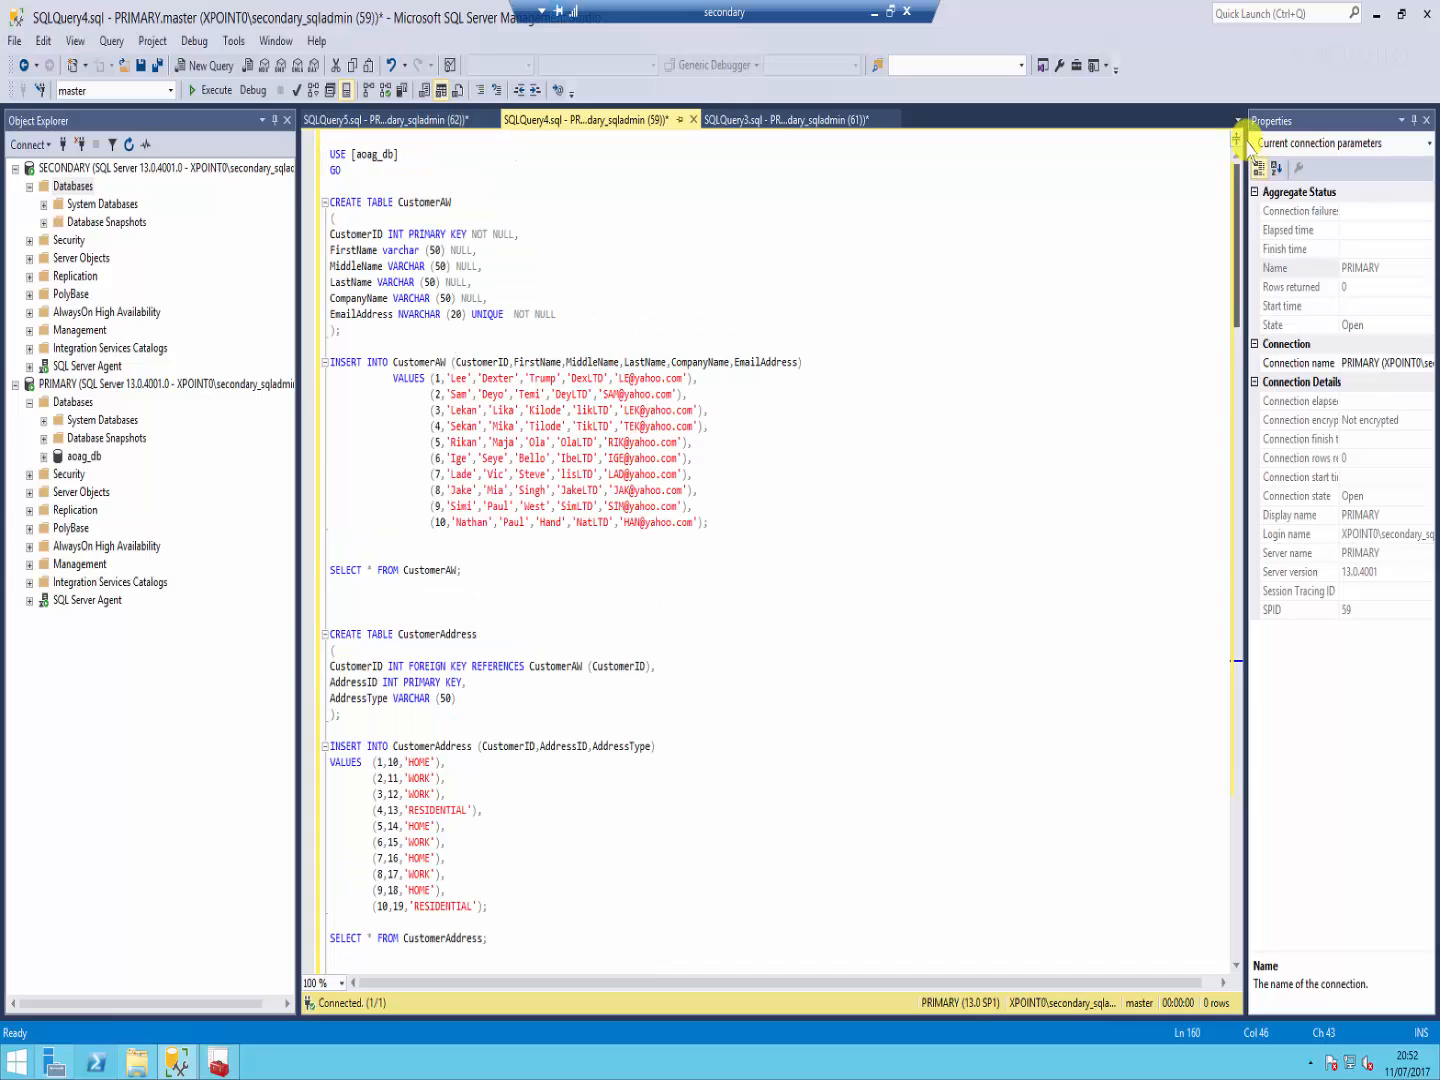
pyautogui.click(559, 299)
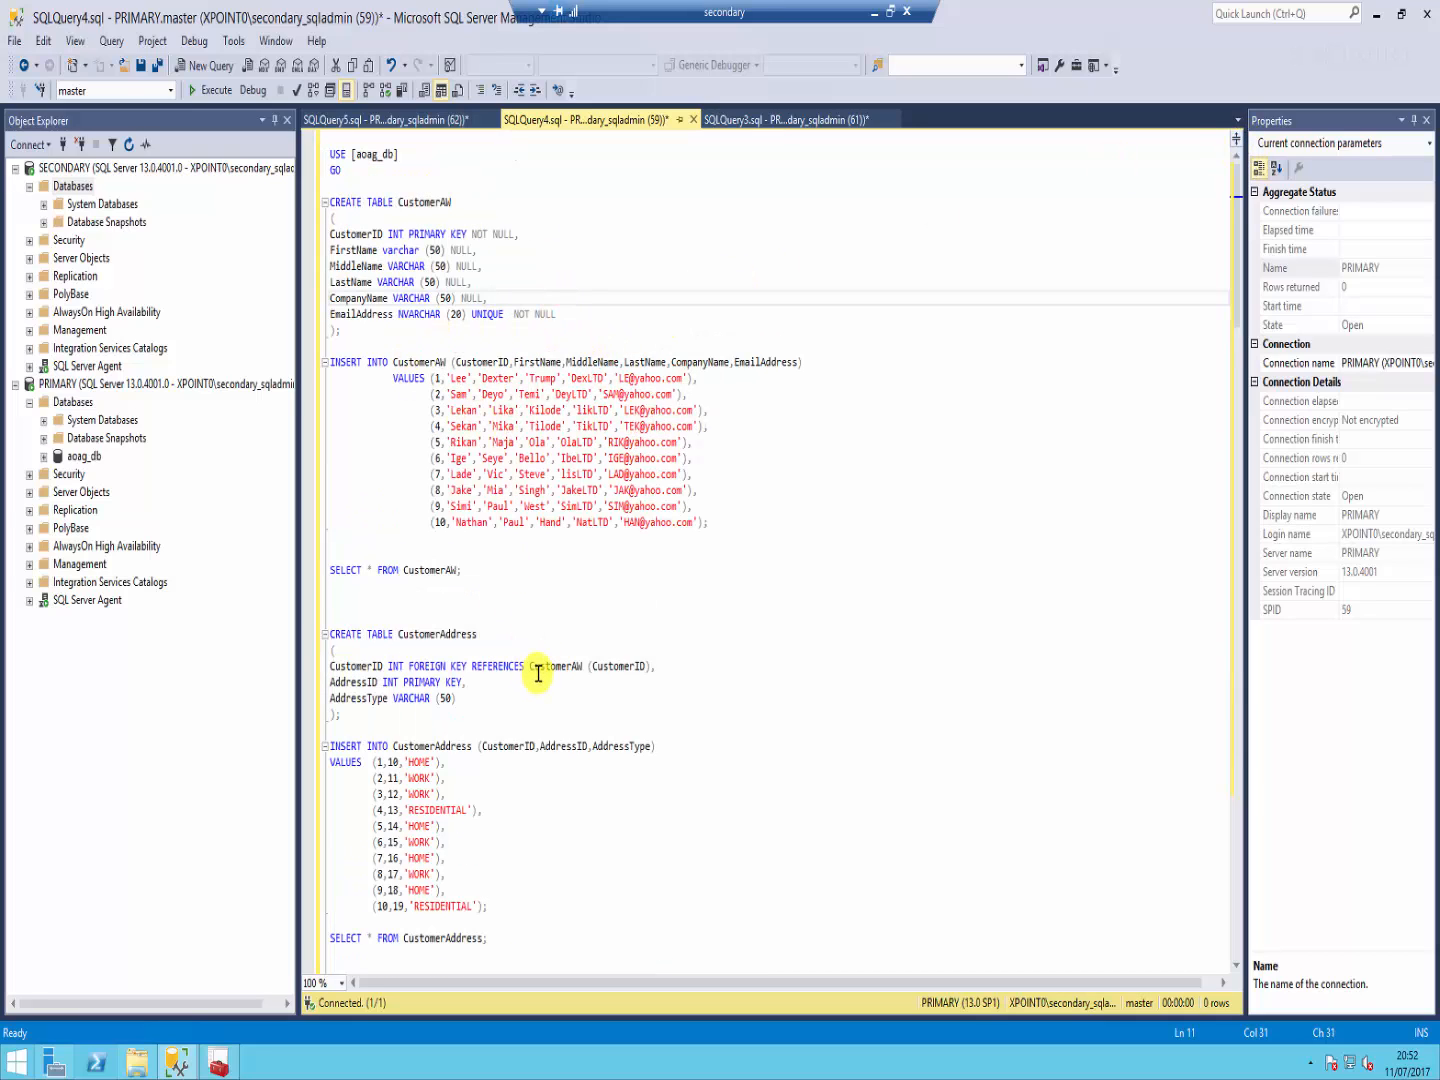
pyautogui.click(764, 122)
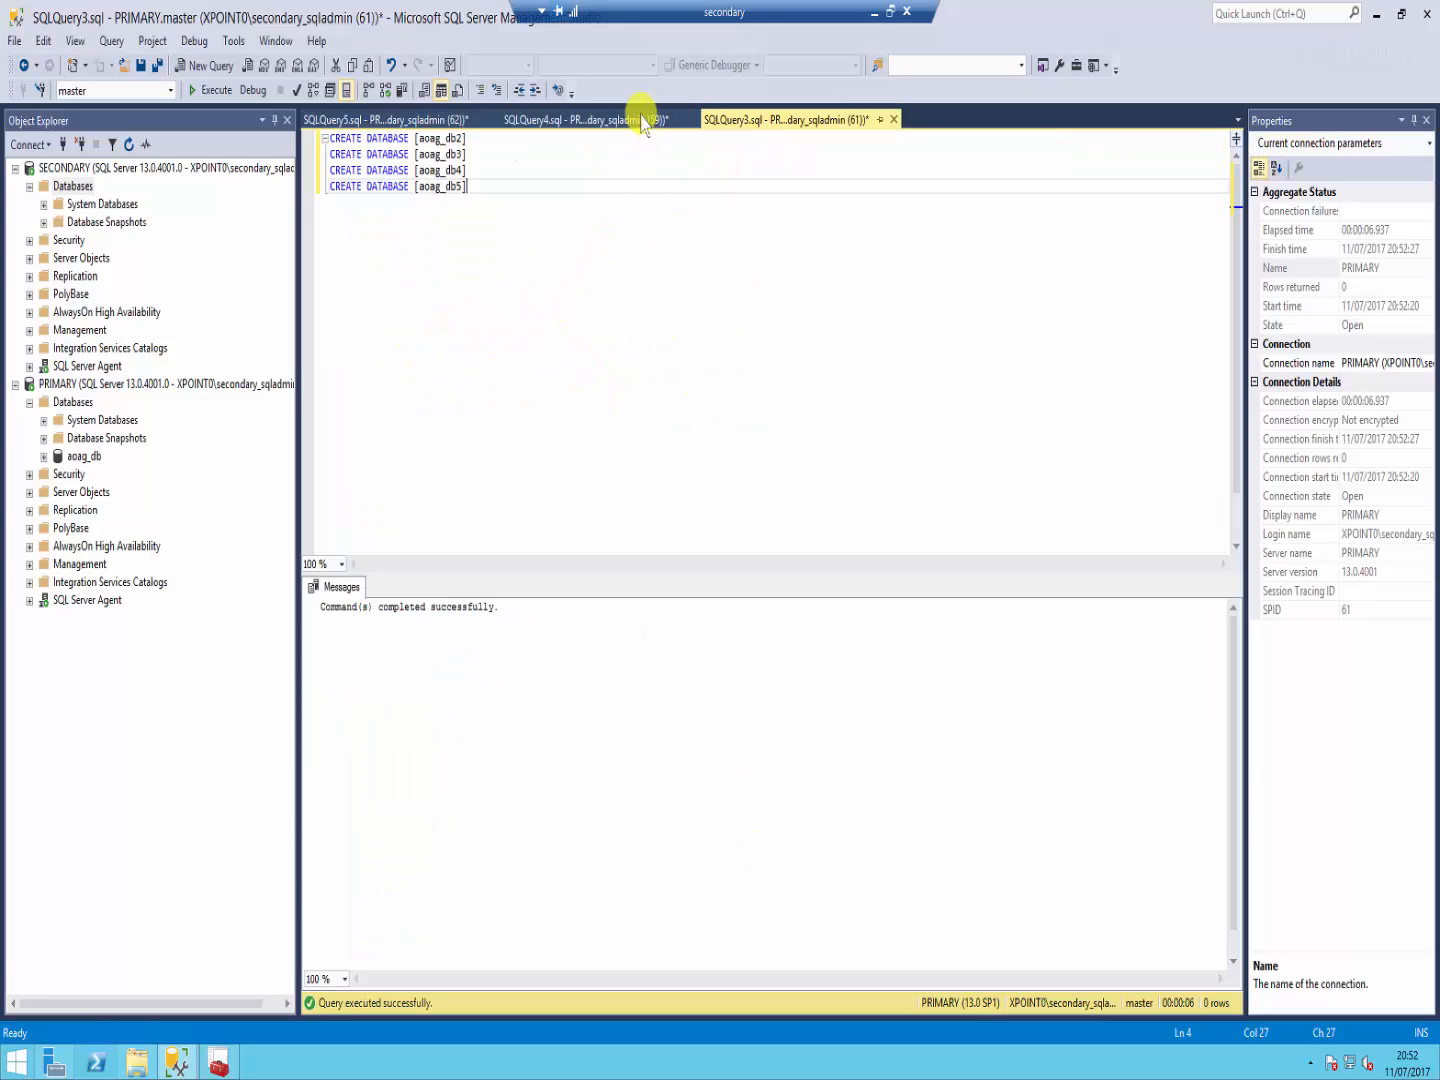
pyautogui.click(642, 122)
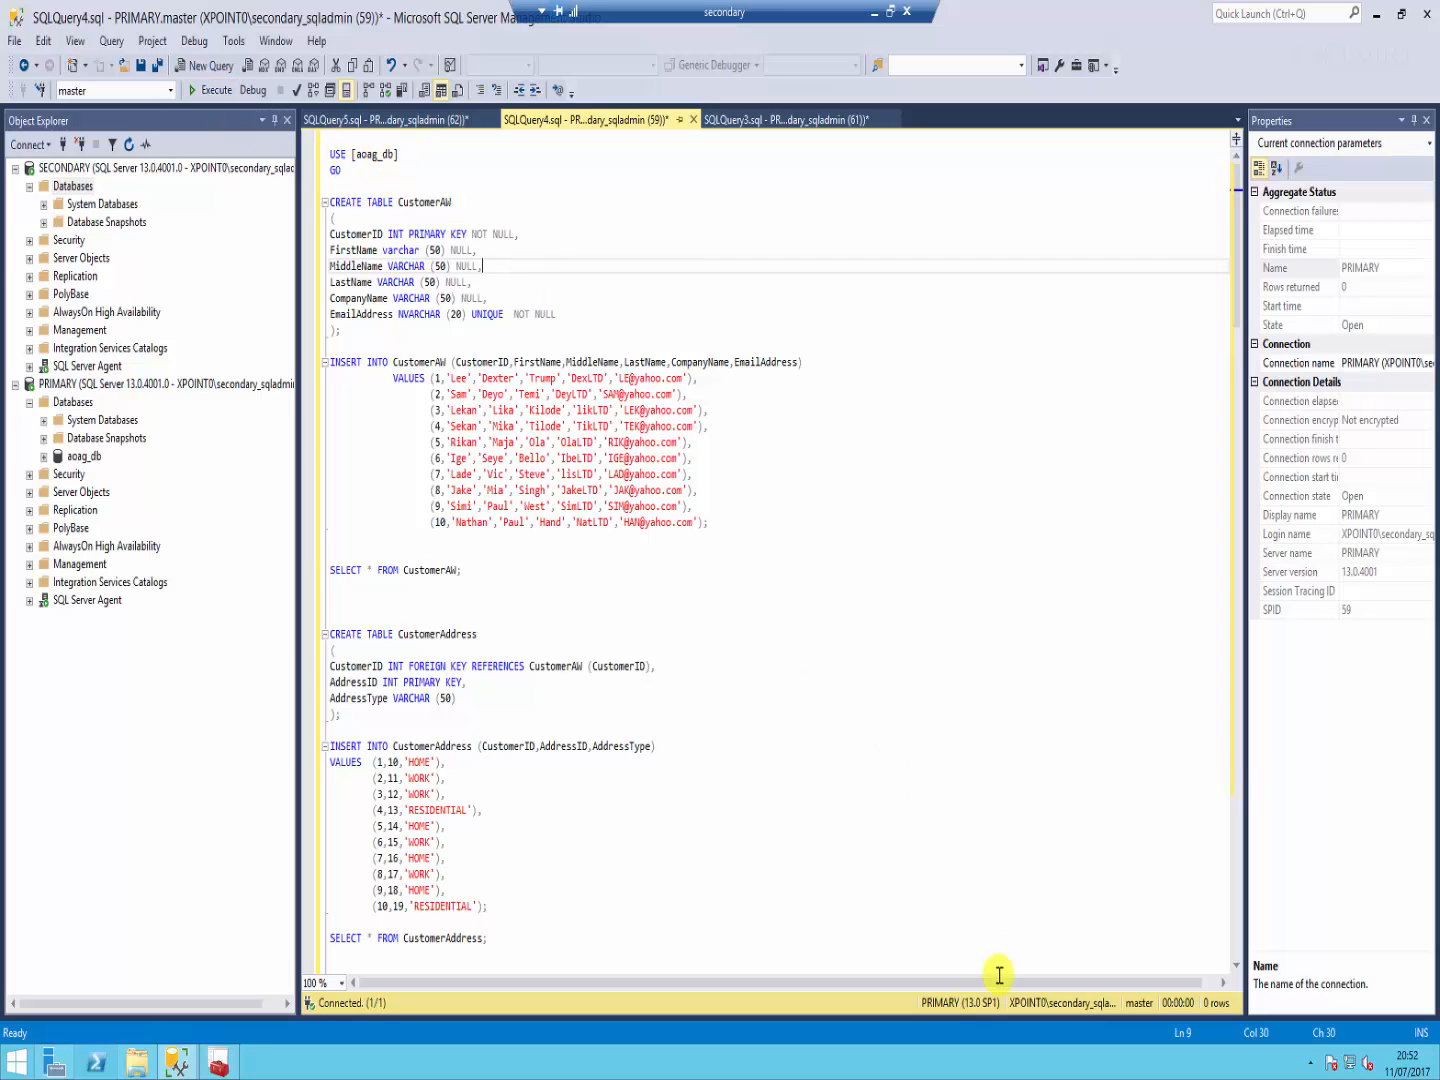
pyautogui.click(212, 89)
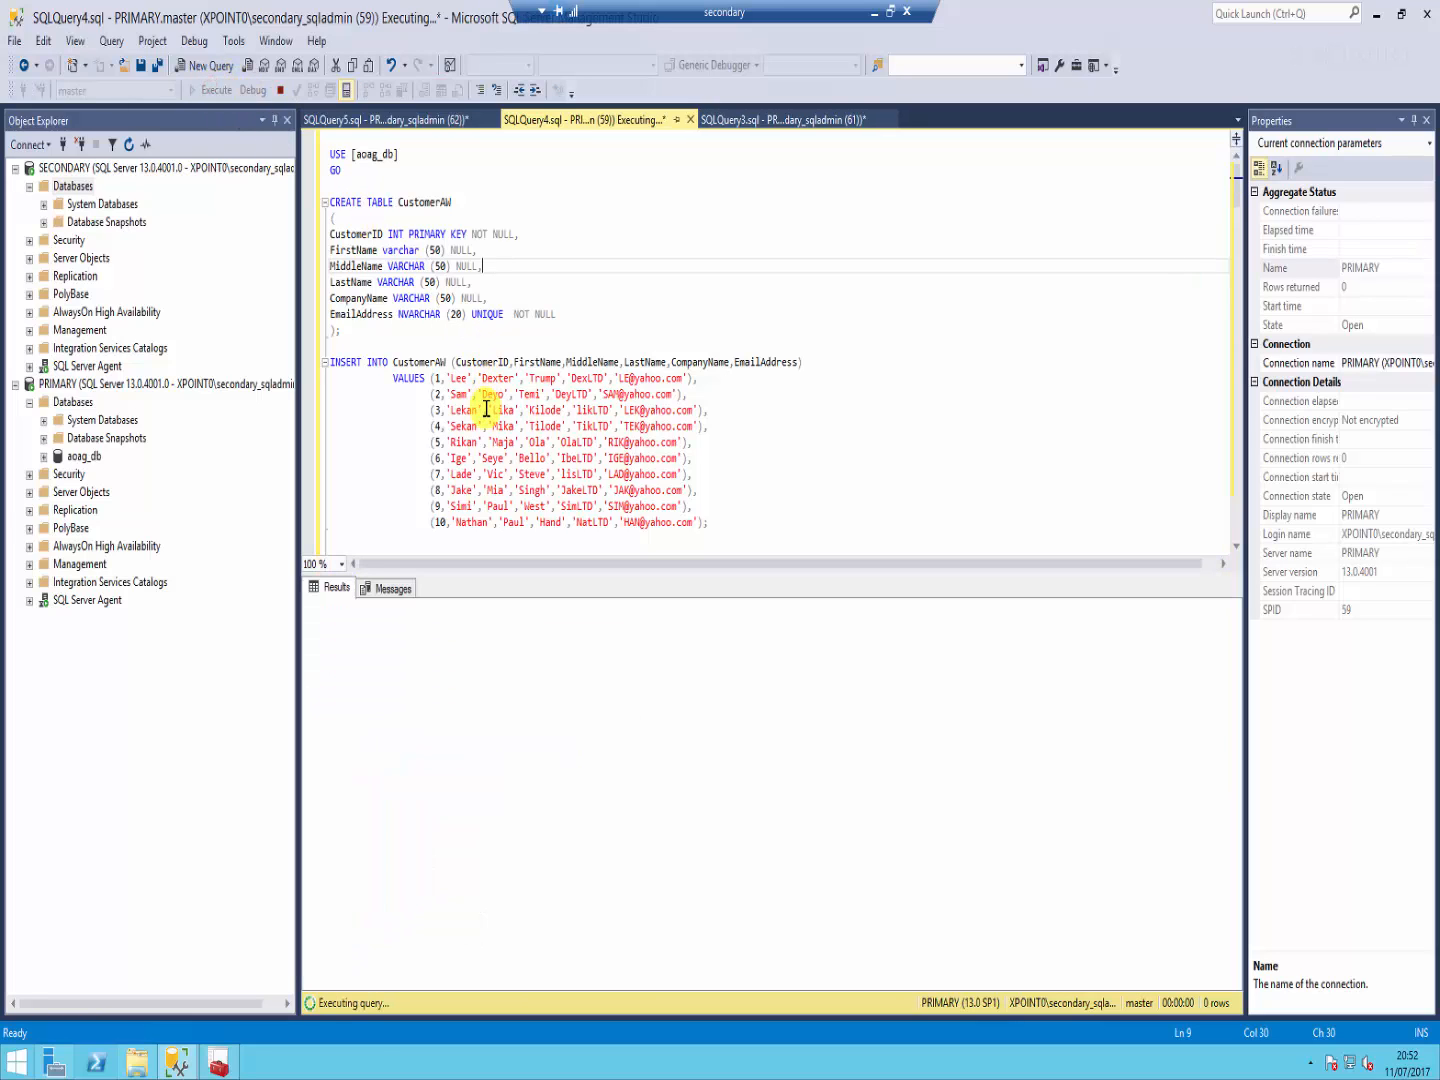
# Step: Change the script's USE statement to aoag_db1 and refresh the PRIMARY server's database list
pyautogui.click(392, 154)
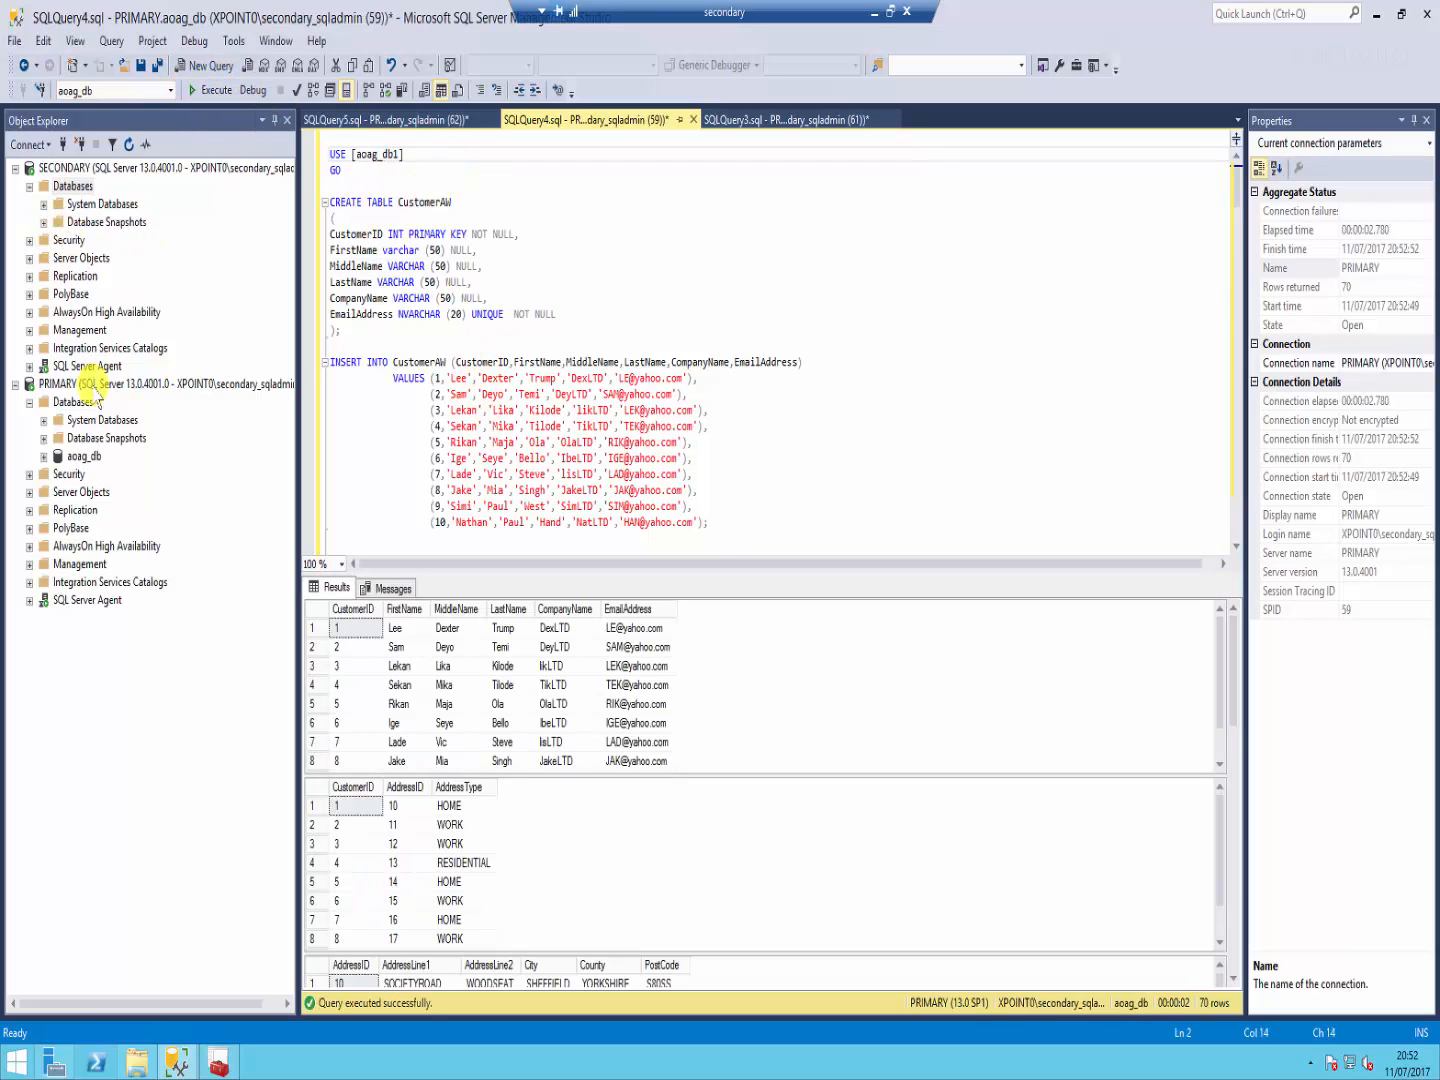
pyautogui.click(67, 401)
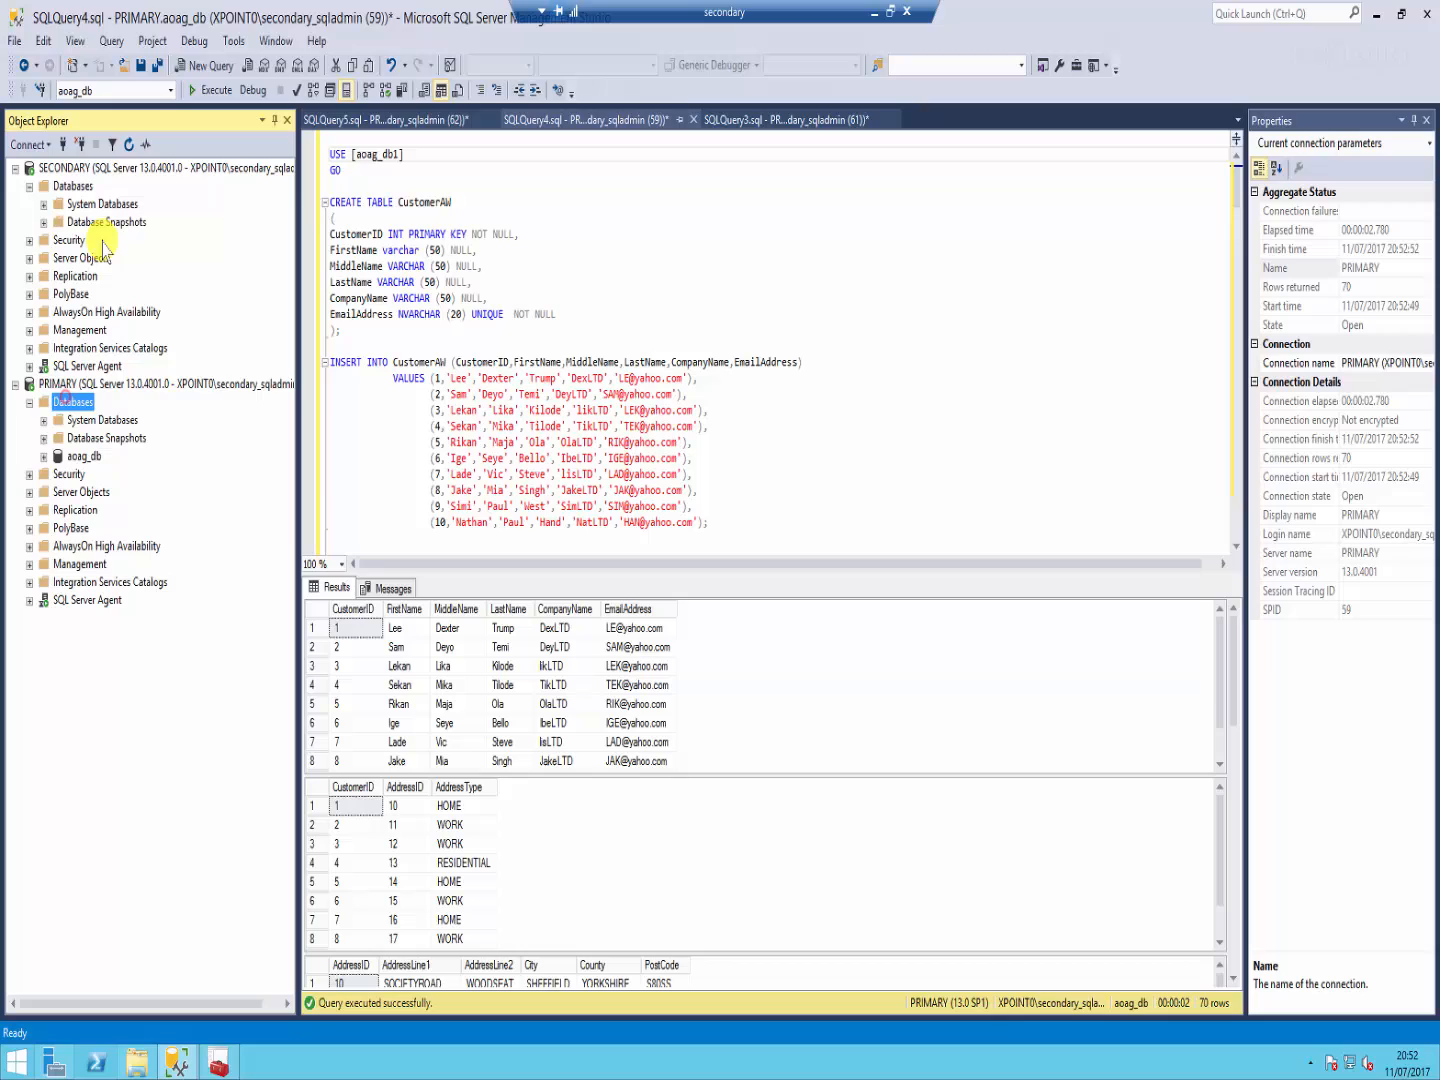
pyautogui.click(127, 145)
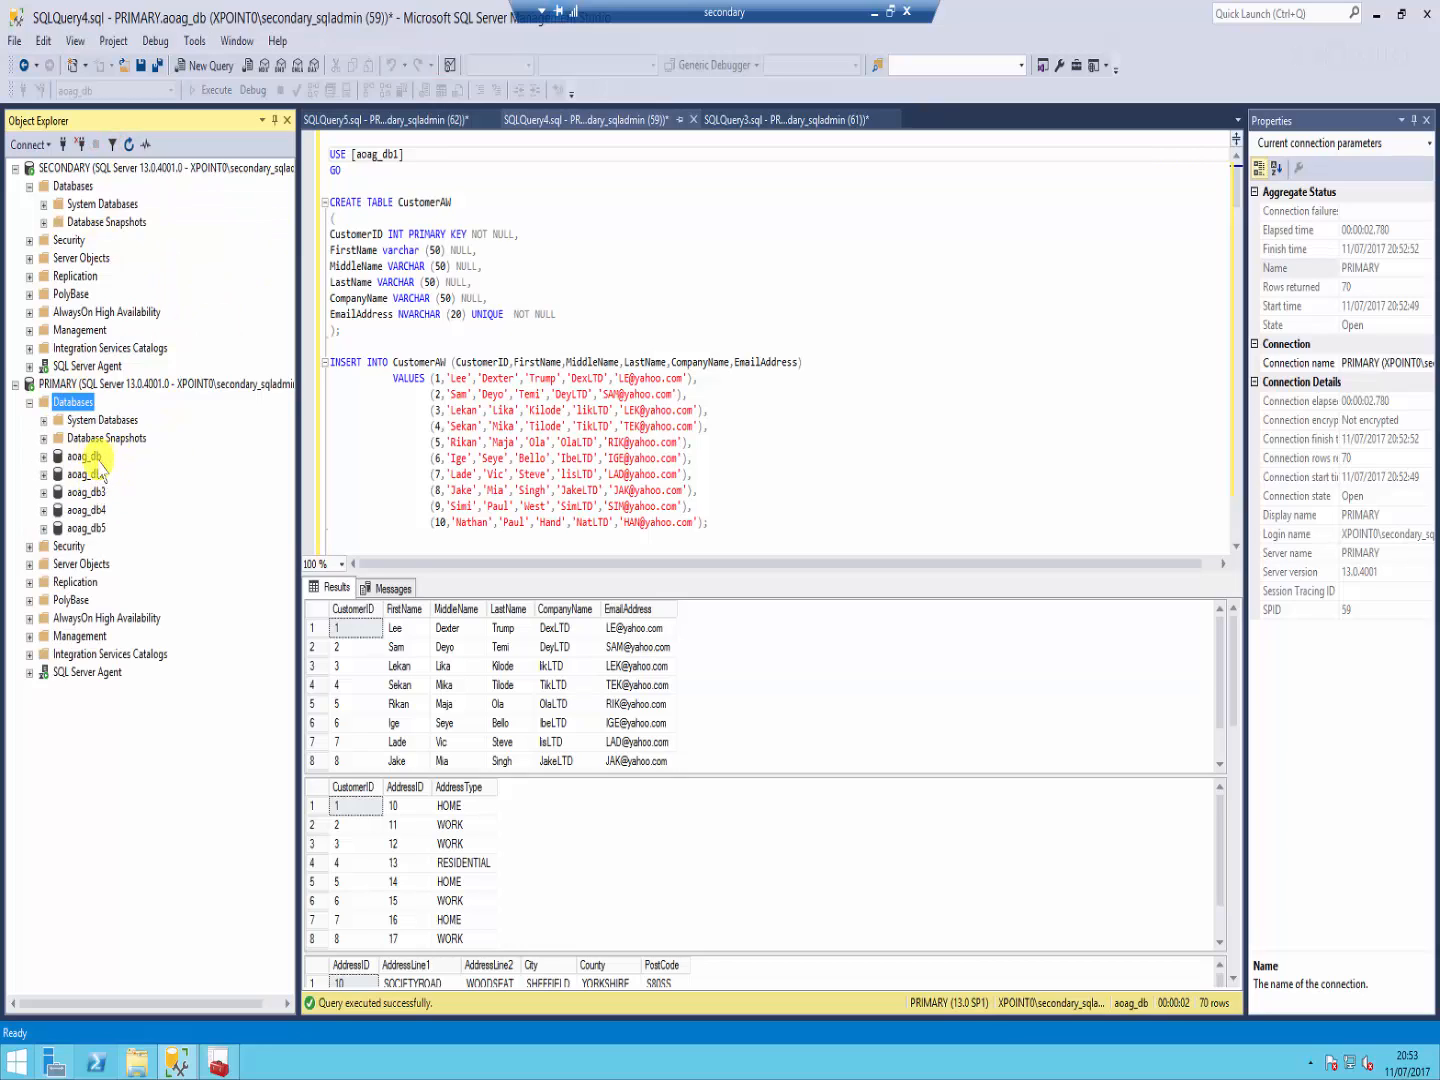
# Step: Set the script's USE statement to aoag_db2 and execute it to generate the tables and data there
pyautogui.click(401, 155)
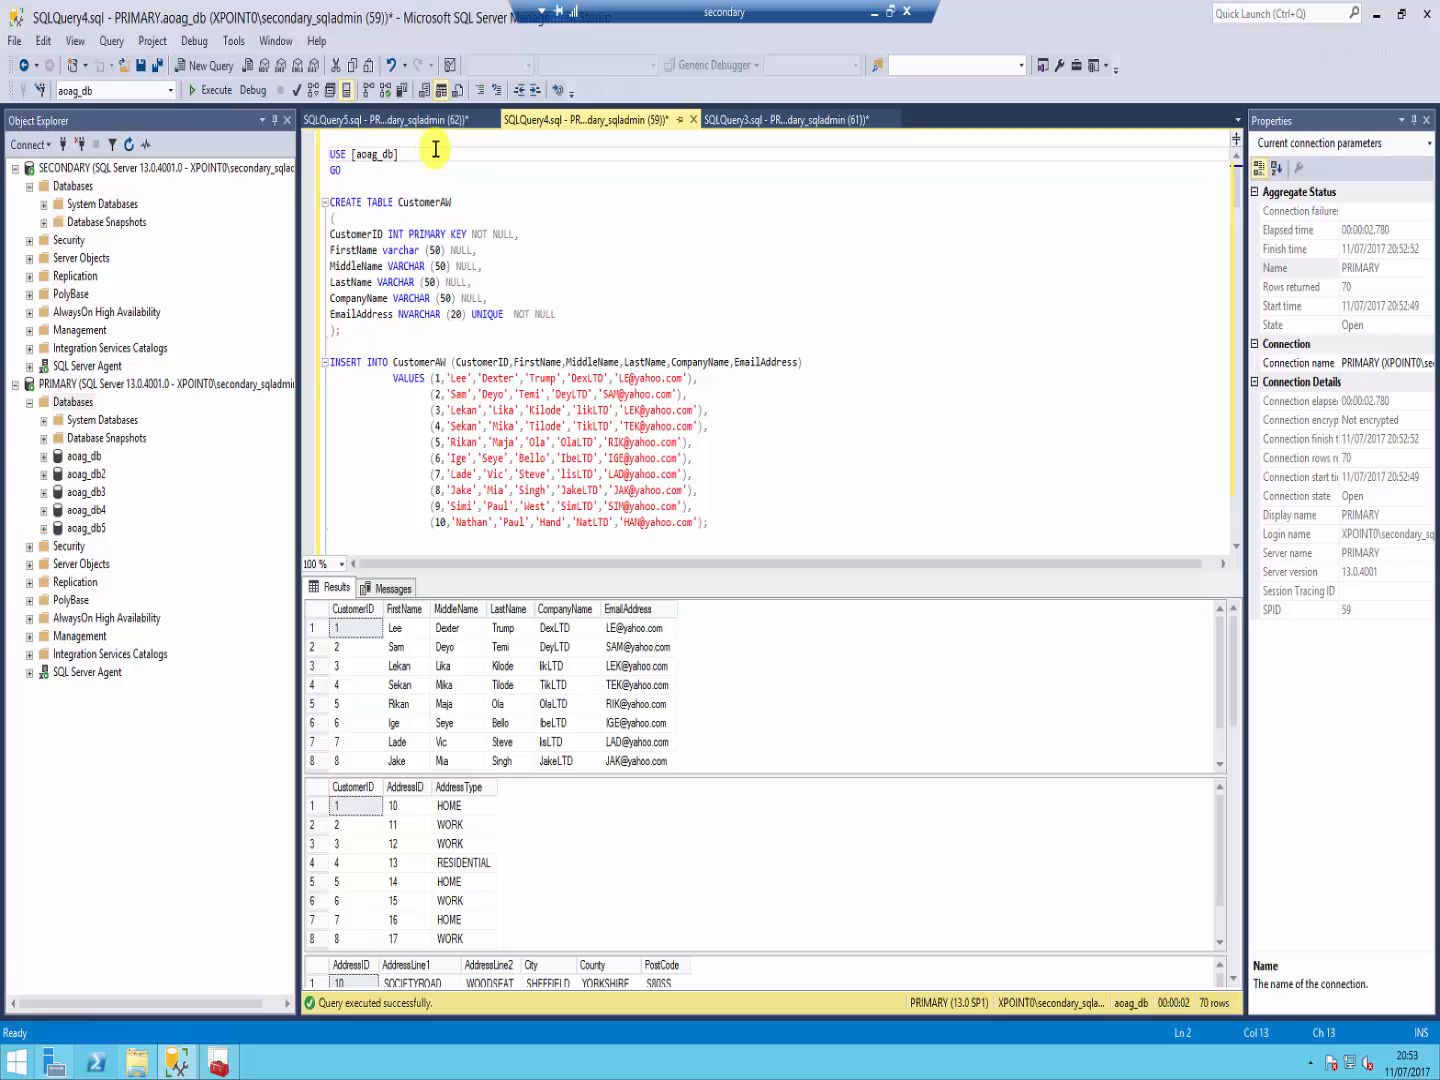
pyautogui.write('2')
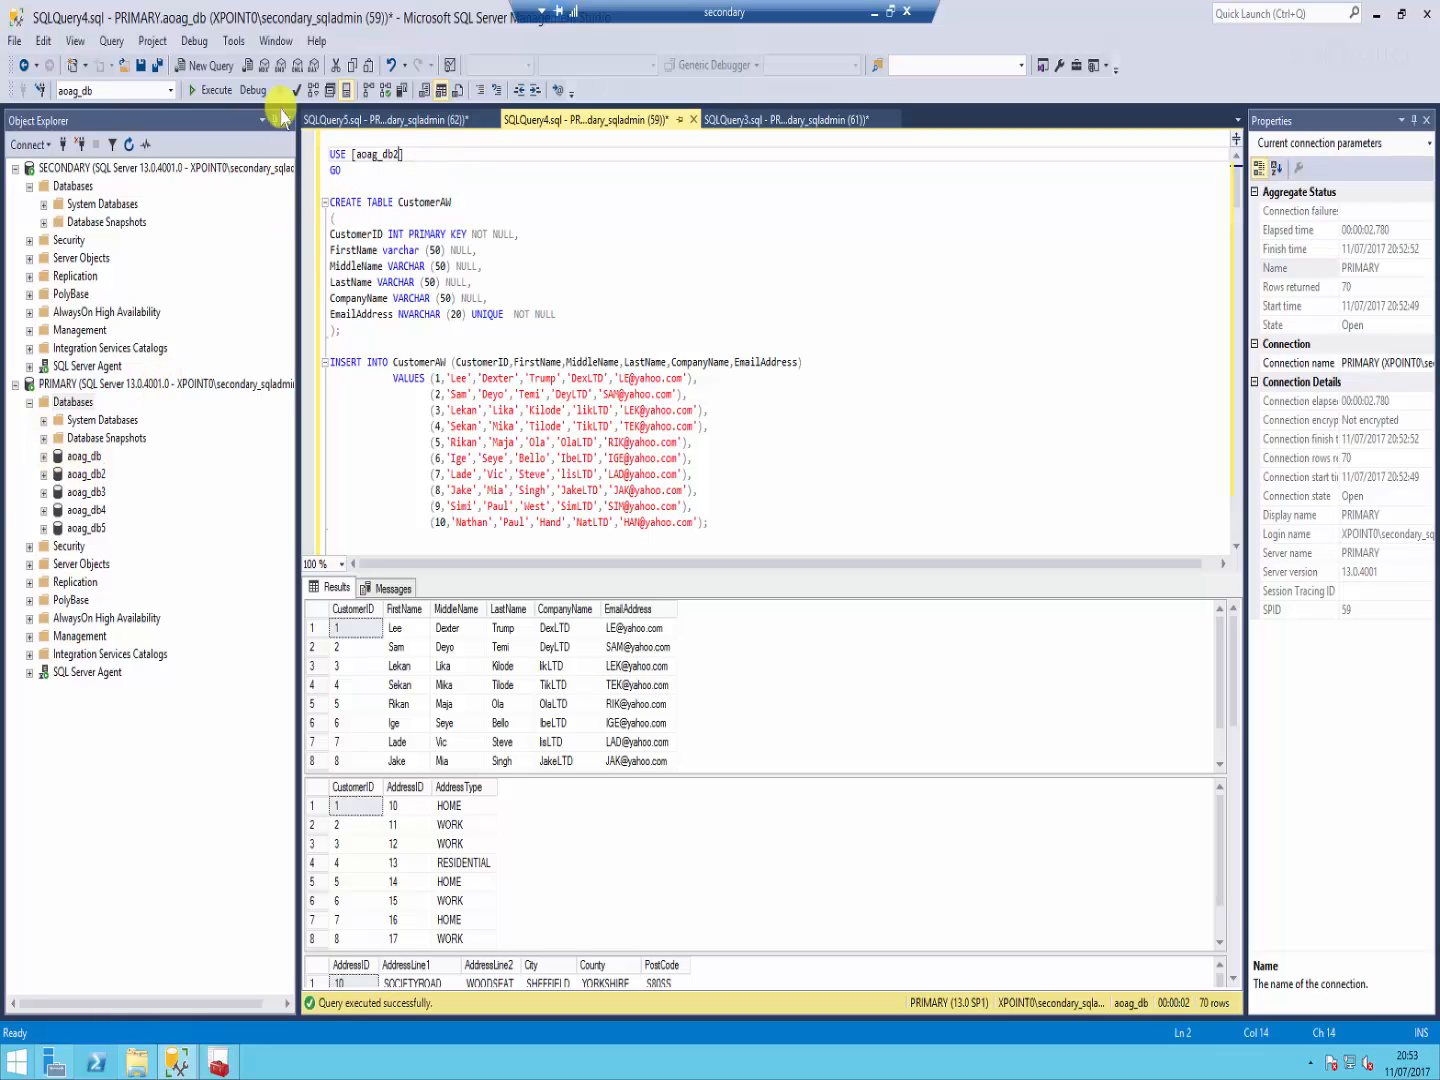
pyautogui.click(210, 90)
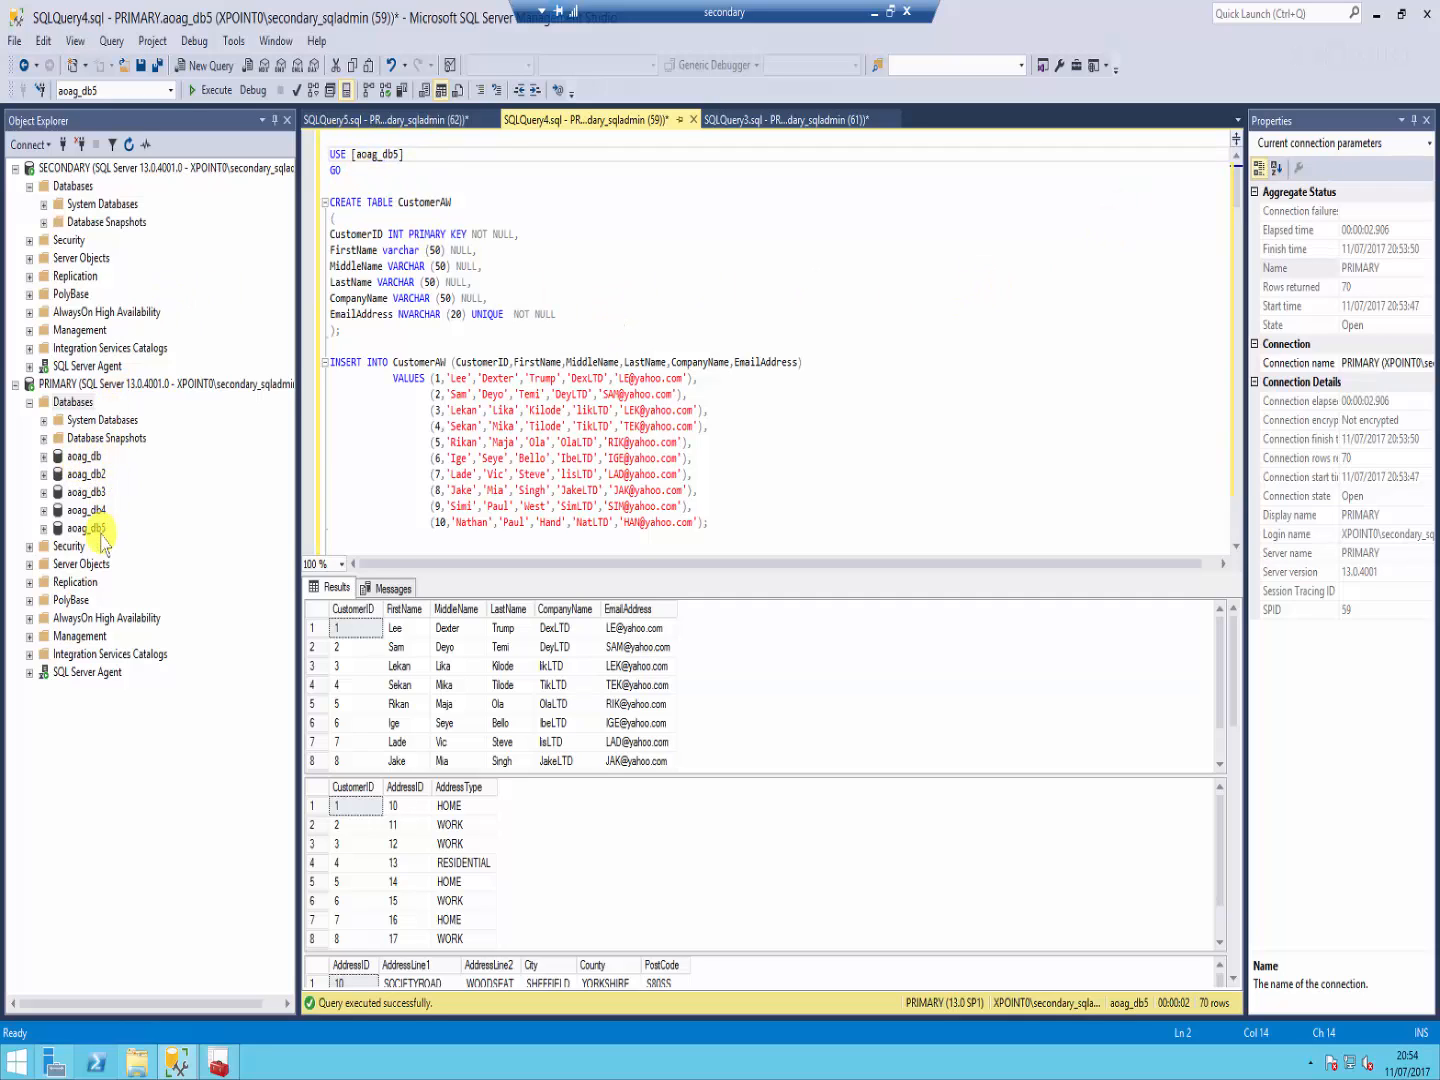
# Step: Expand aoag_db through aoag_db5 on the PRIMARY server and examine the tables in each database
pyautogui.click(572, 426)
pyautogui.click(43, 456)
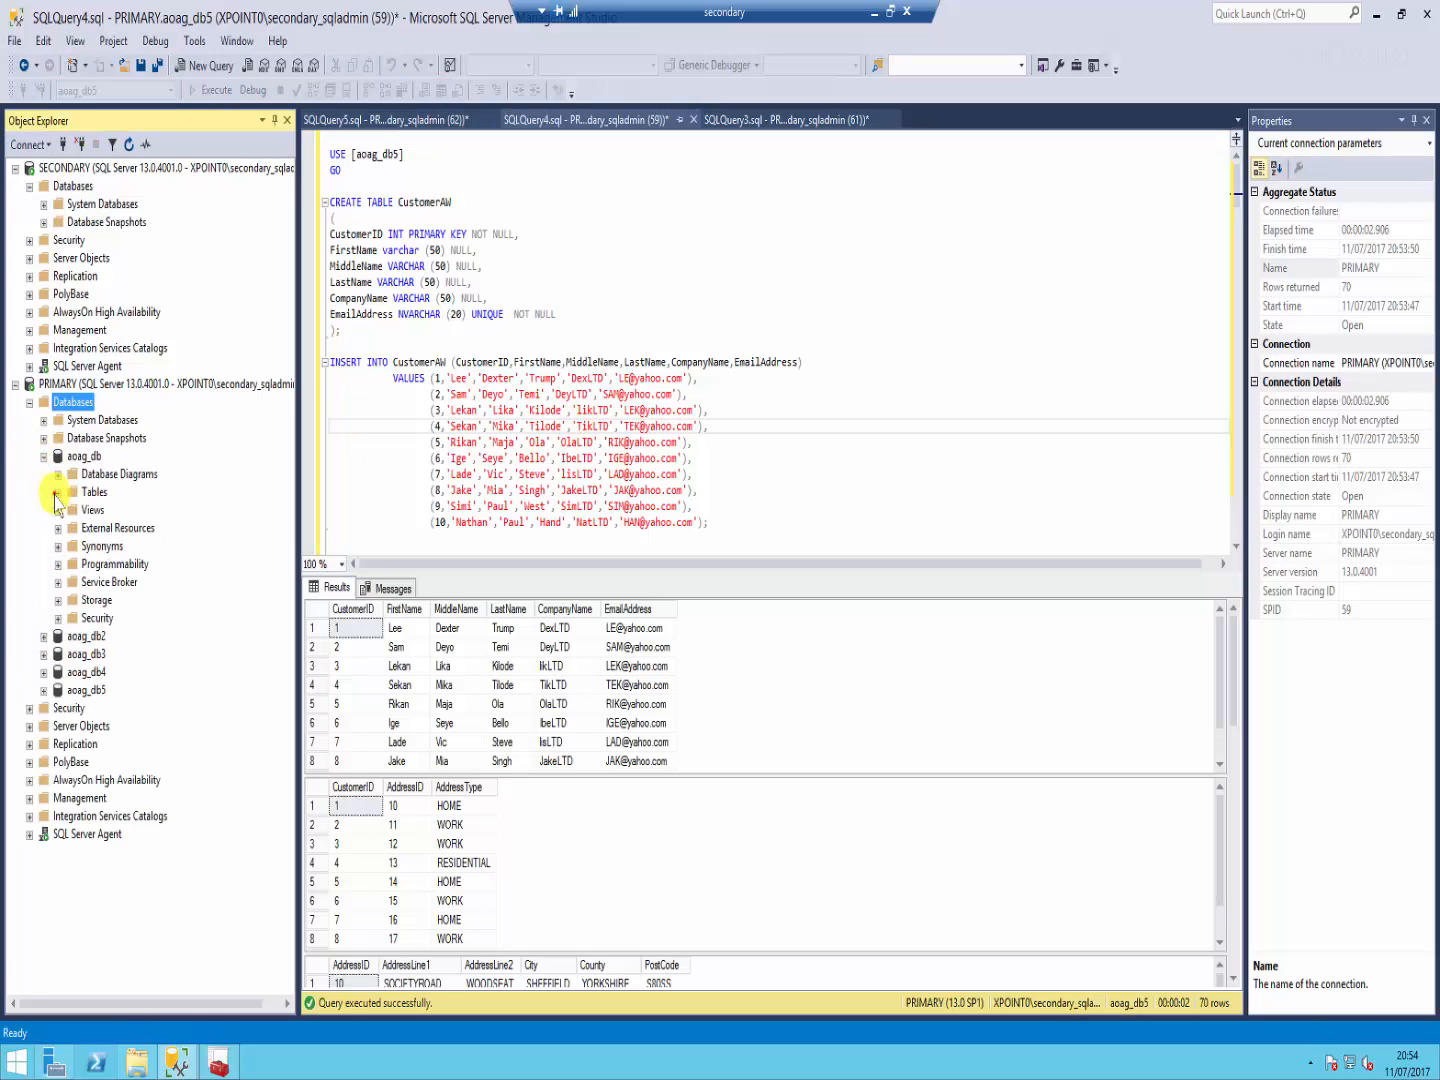
pyautogui.click(58, 493)
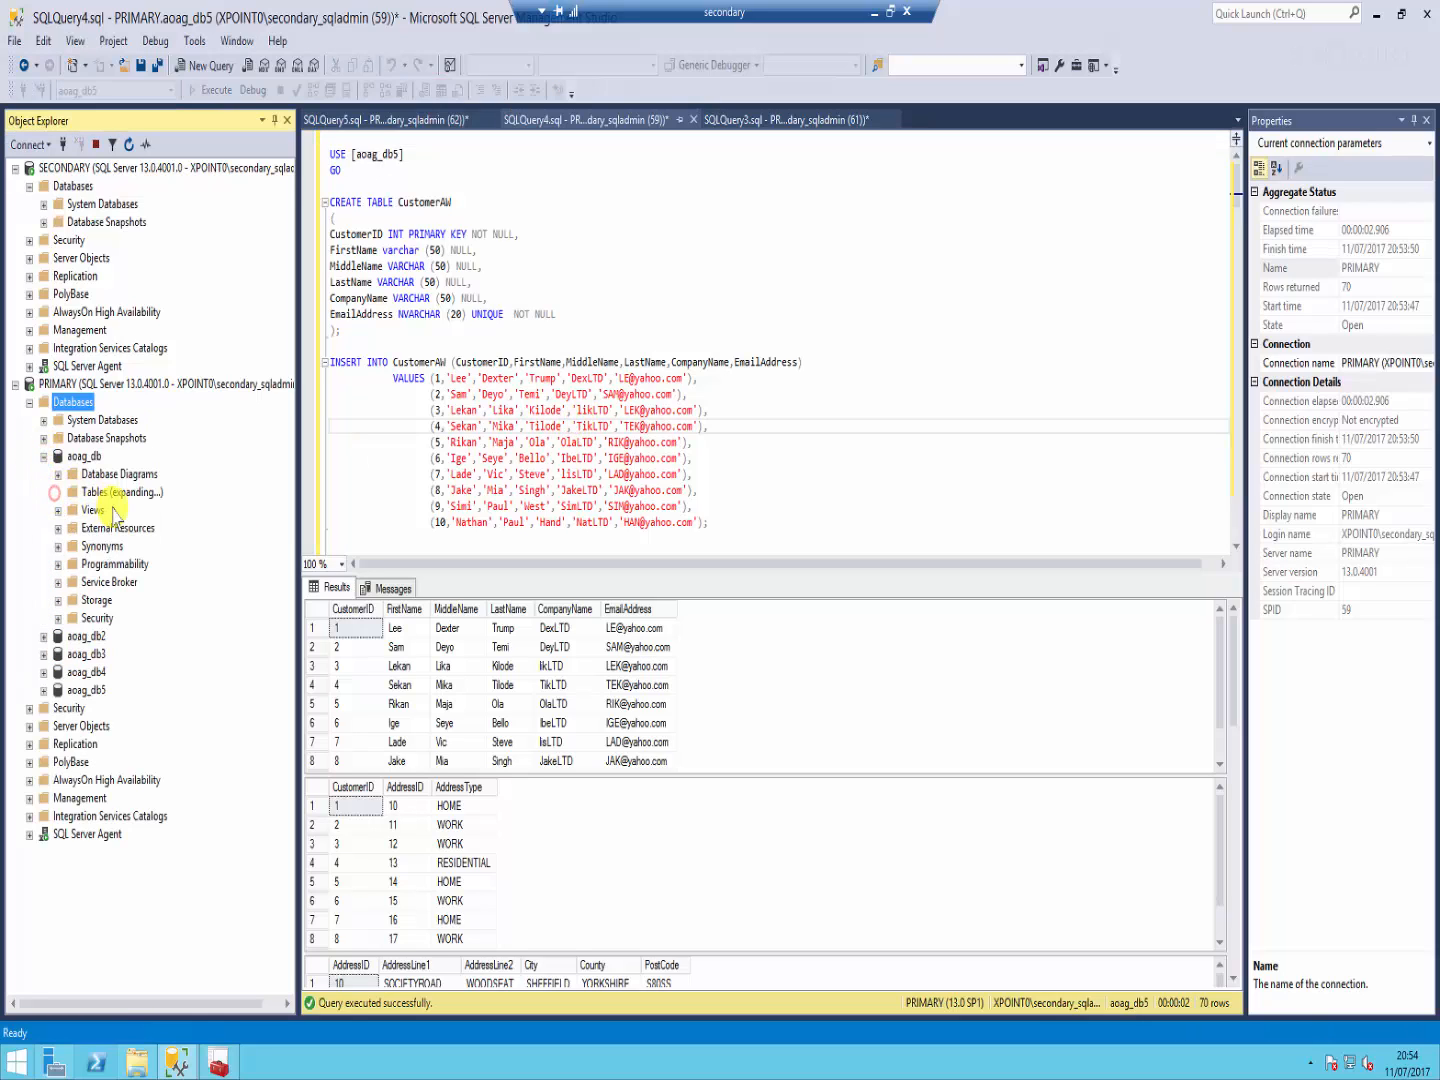
pyautogui.click(44, 637)
pyautogui.click(44, 654)
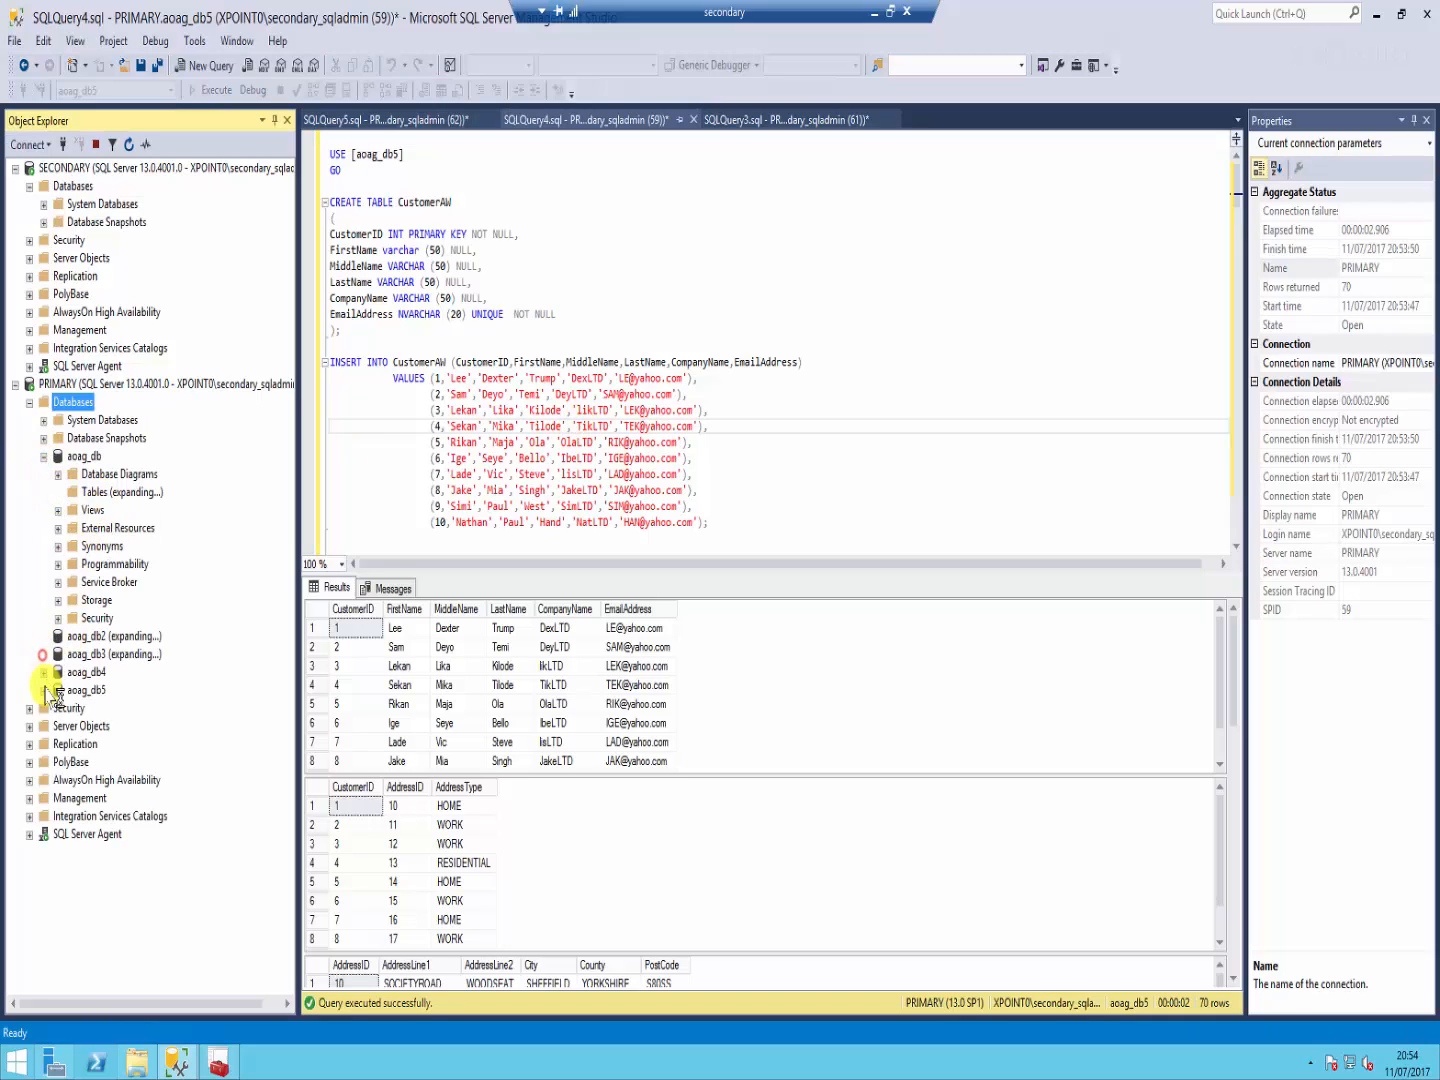
pyautogui.click(44, 691)
pyautogui.click(43, 673)
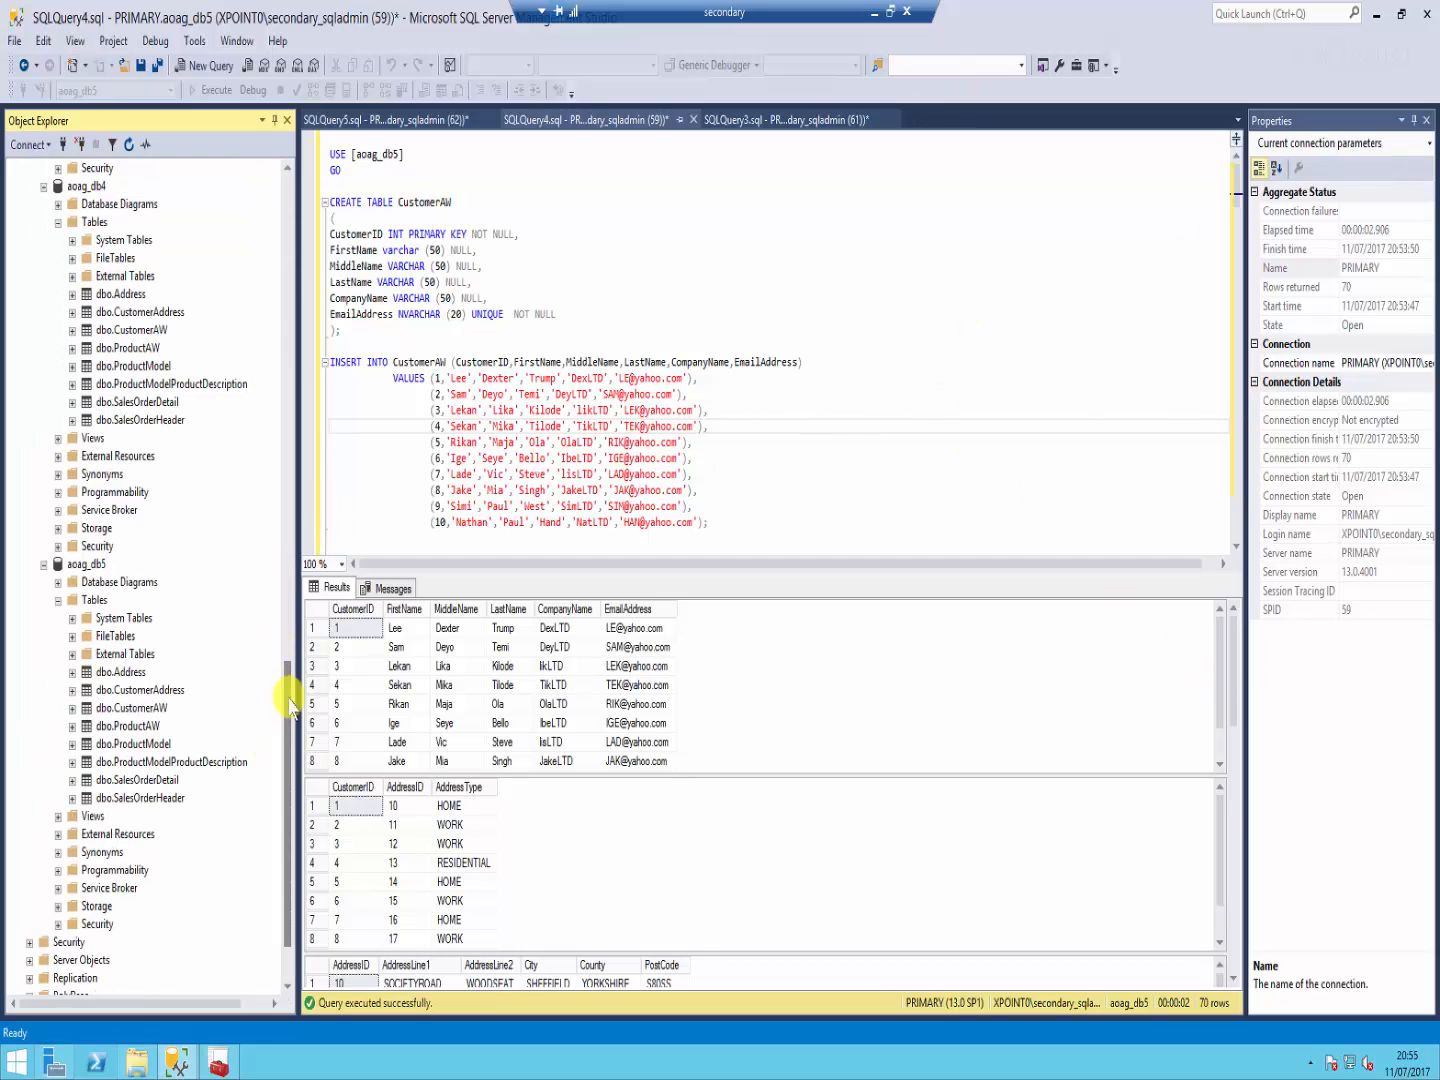
pyautogui.moveTo(289, 705); pyautogui.dragTo(286, 236)
pyautogui.click(133, 512)
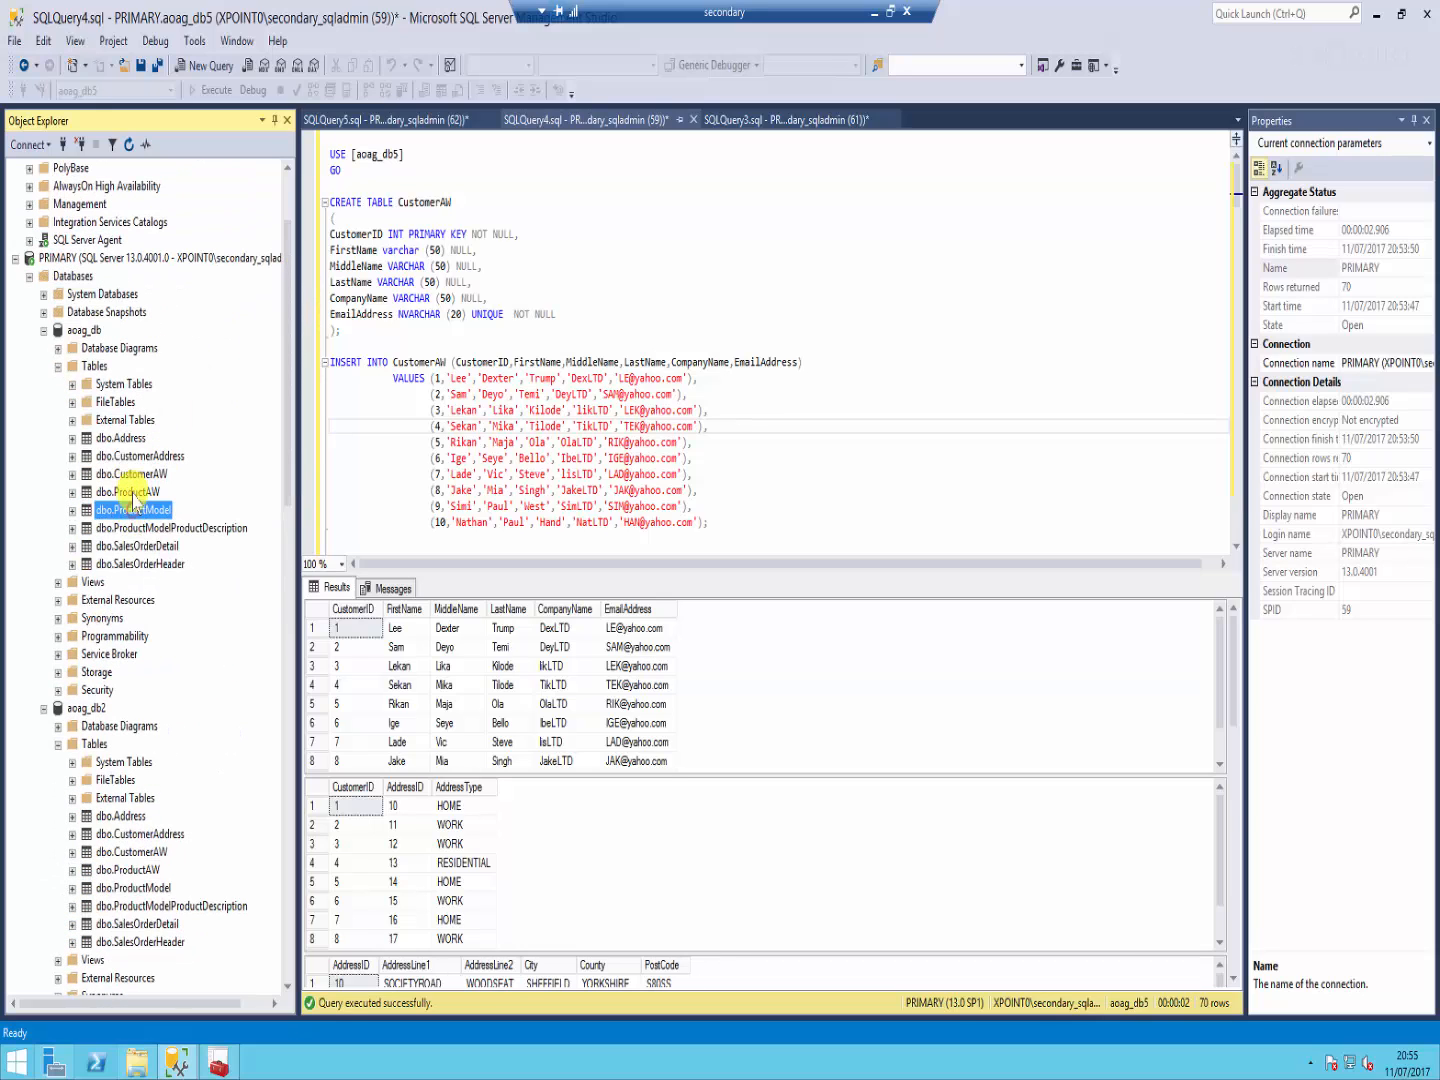
# Step: Switch to the AlwaysOn slides to read the session's prerequisites, and return to the secondary remote desktop session
pyautogui.click(870, 13)
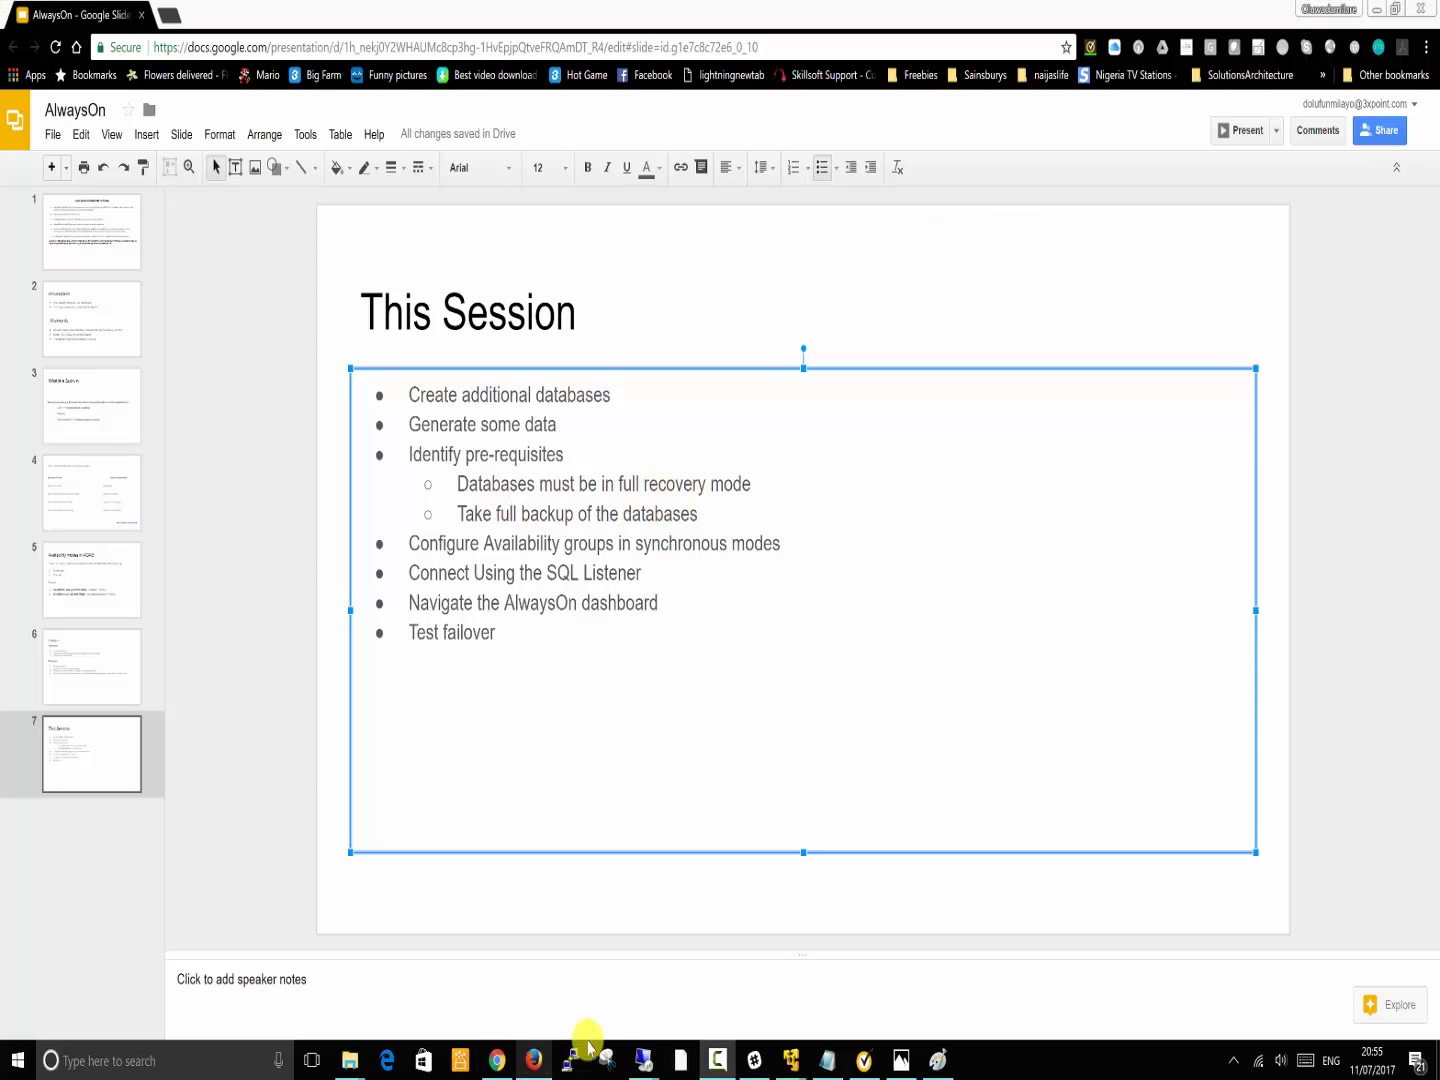
pyautogui.moveTo(642, 1057)
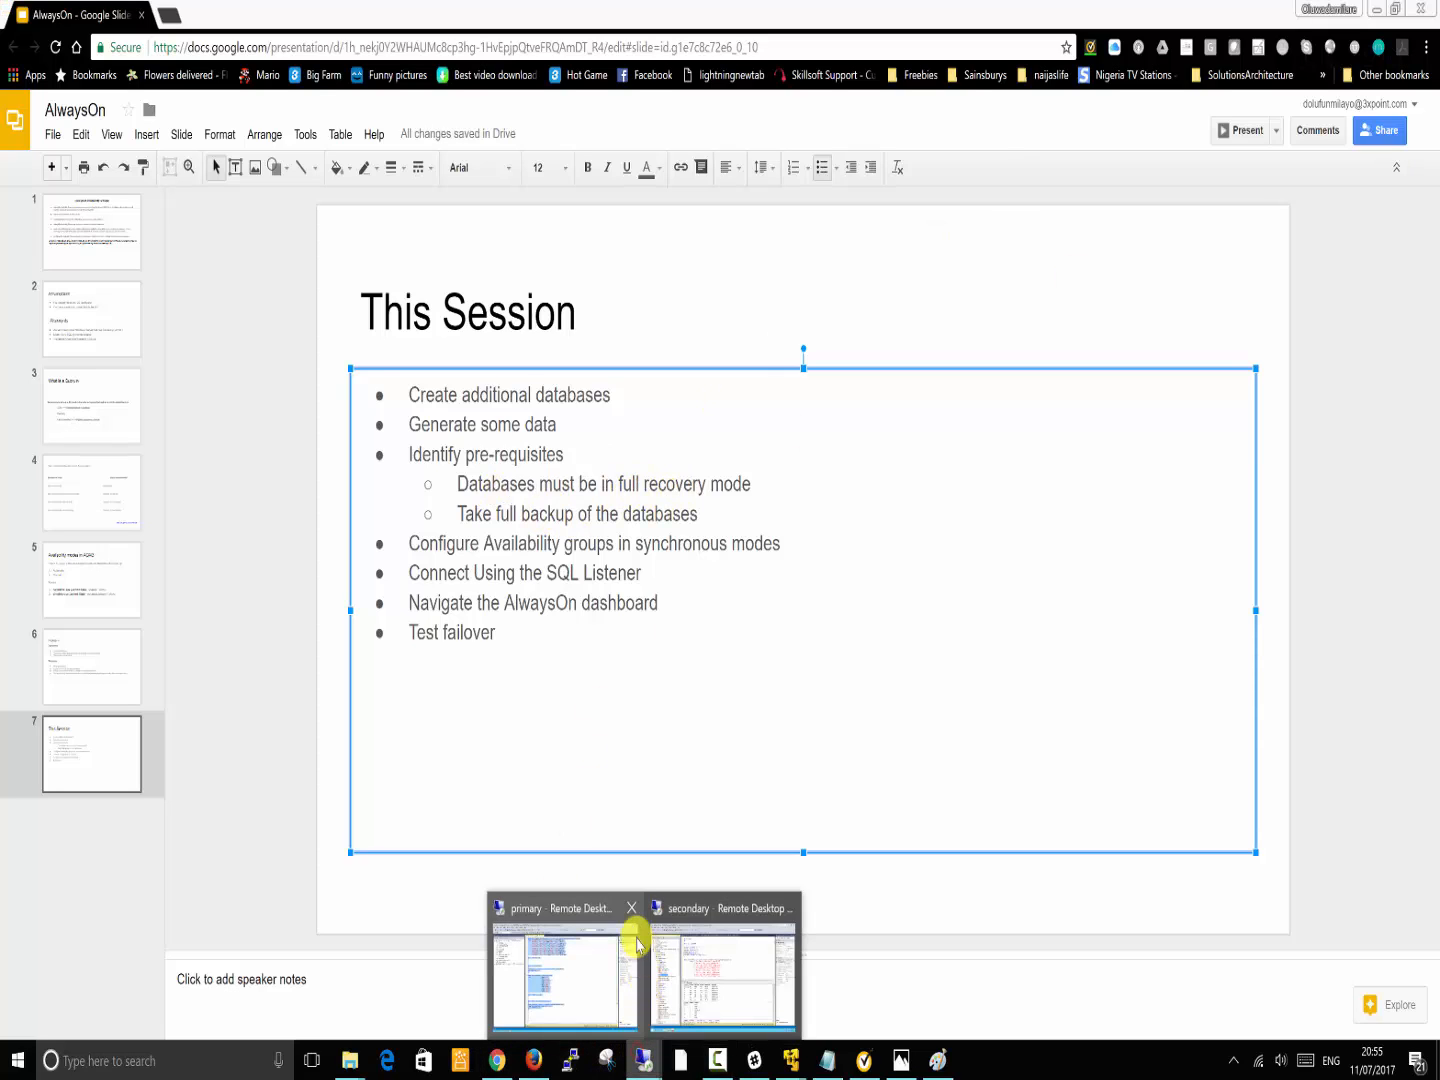
pyautogui.click(713, 955)
pyautogui.click(597, 420)
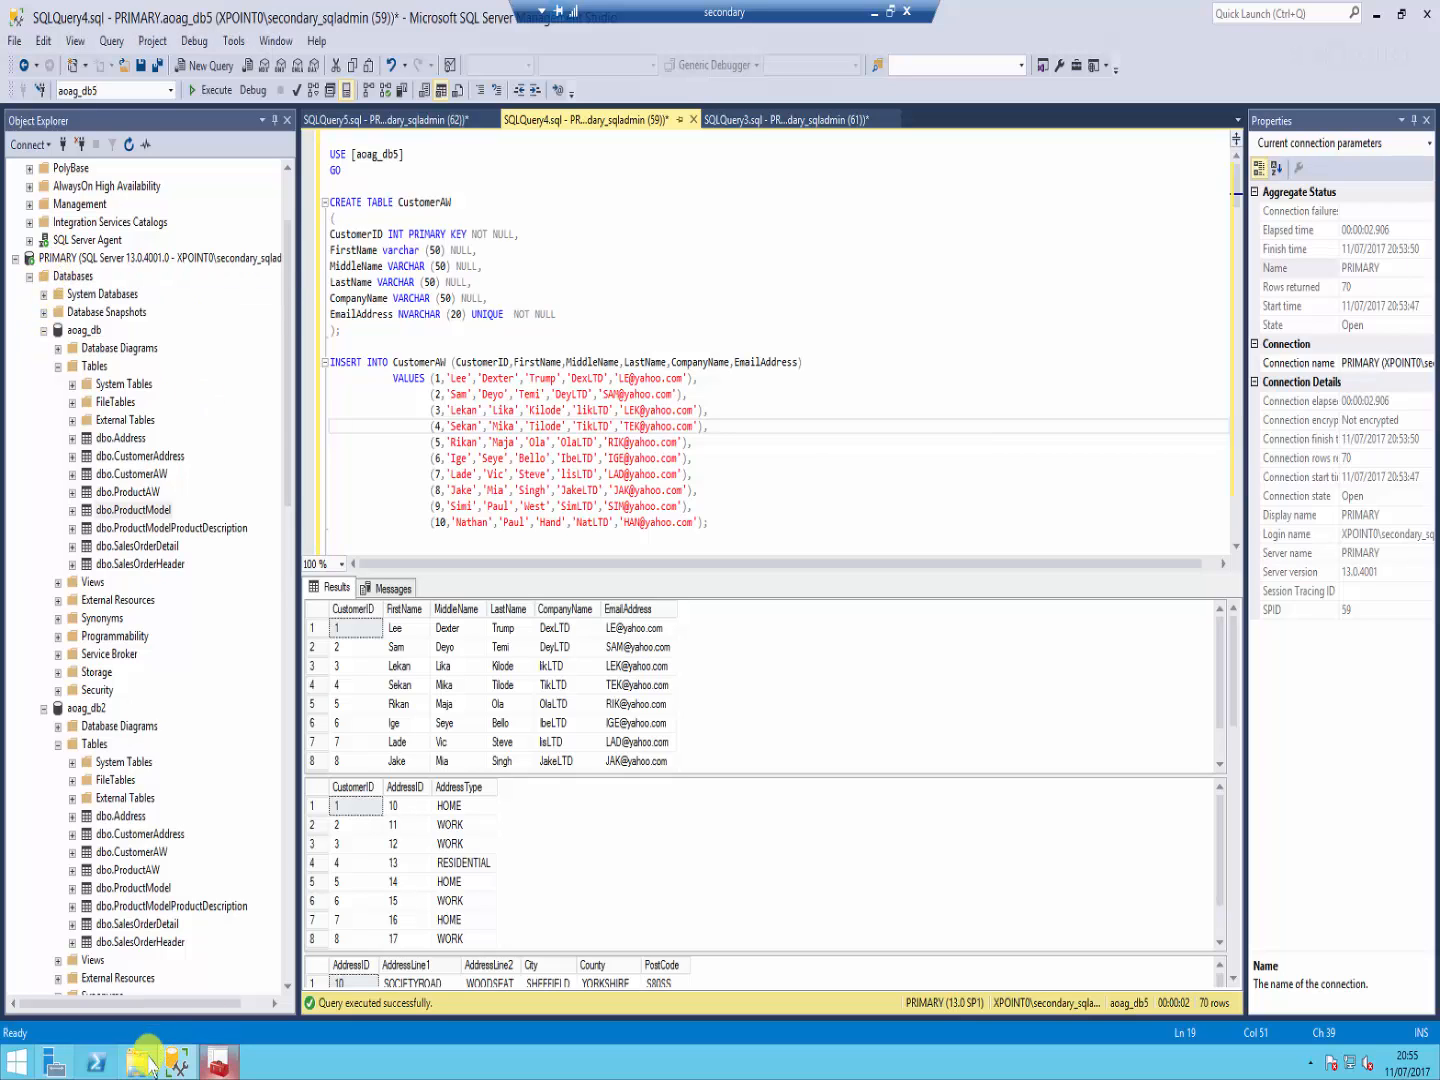
# Step: Bring up the open aoag_db database properties, check the recovery model on the Options page, and close the dialog
pyautogui.moveTo(176, 1066)
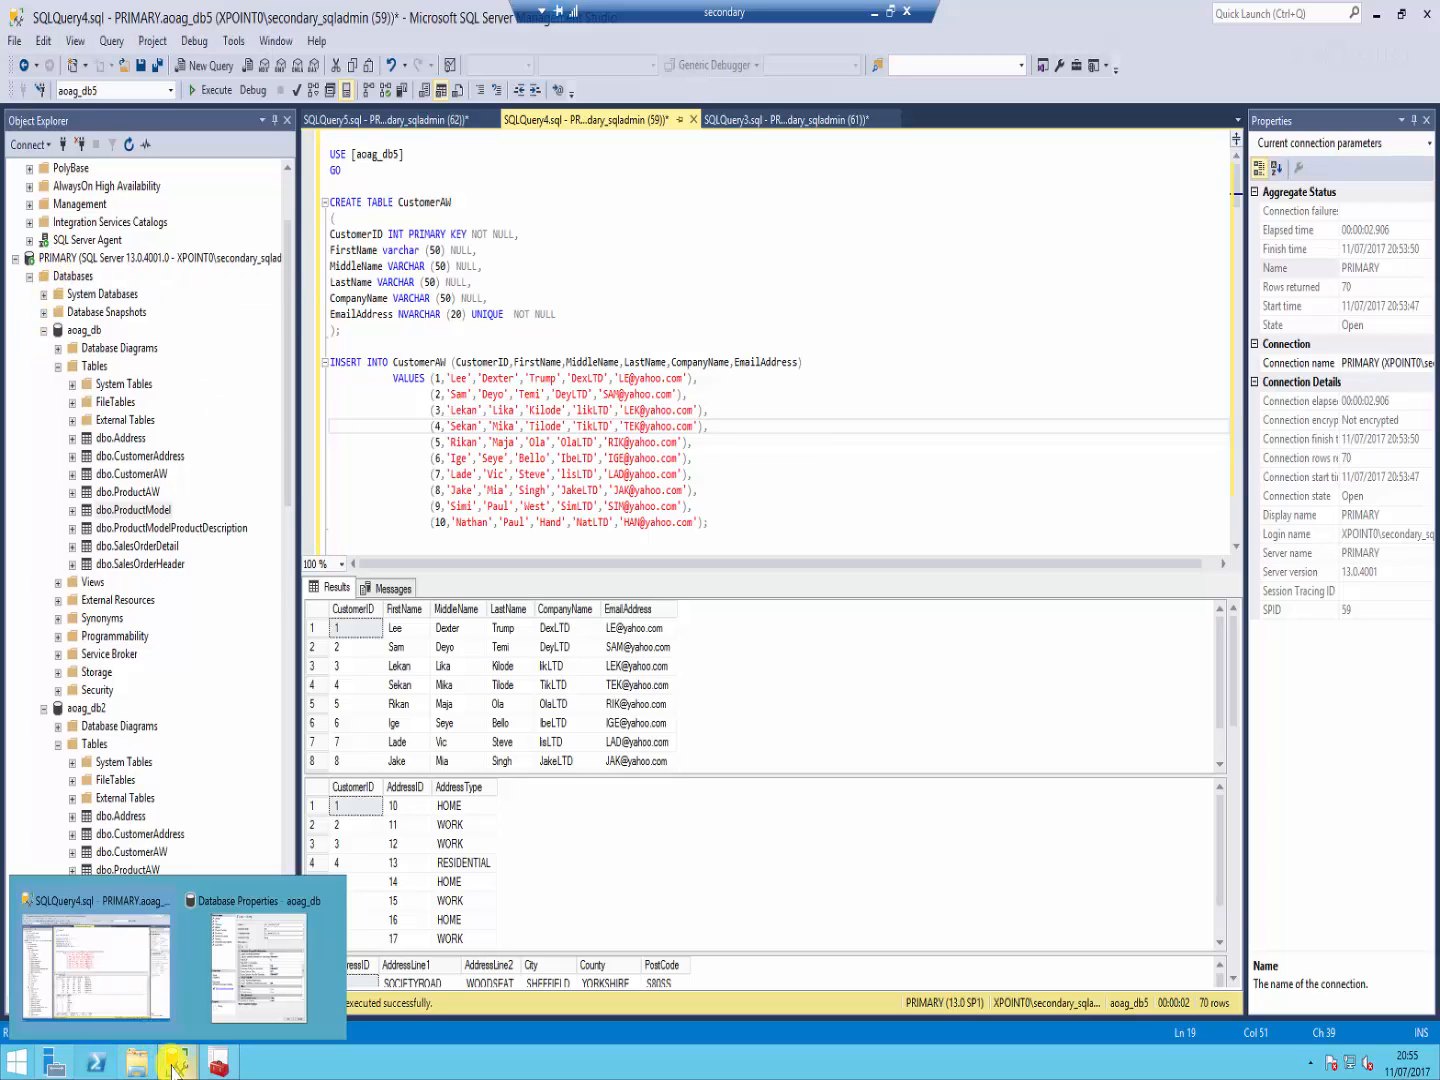
pyautogui.click(250, 955)
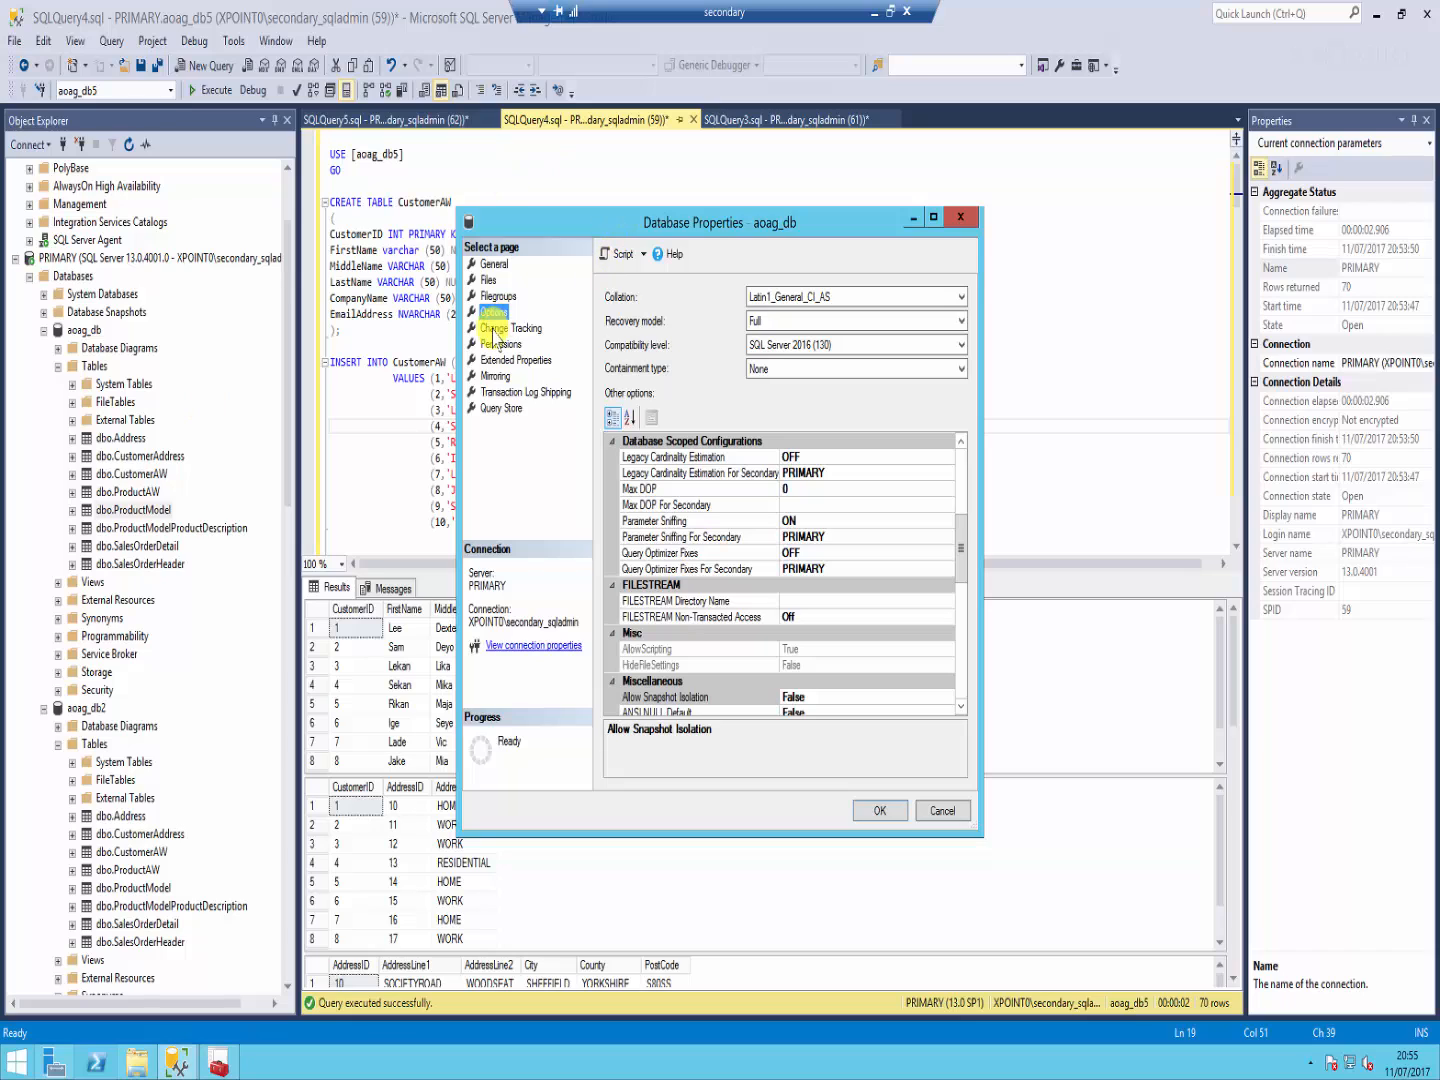
pyautogui.moveTo(720, 225)
pyautogui.mouseDown()
pyautogui.moveTo(707, 197)
pyautogui.moveTo(718, 204)
pyautogui.mouseUp()
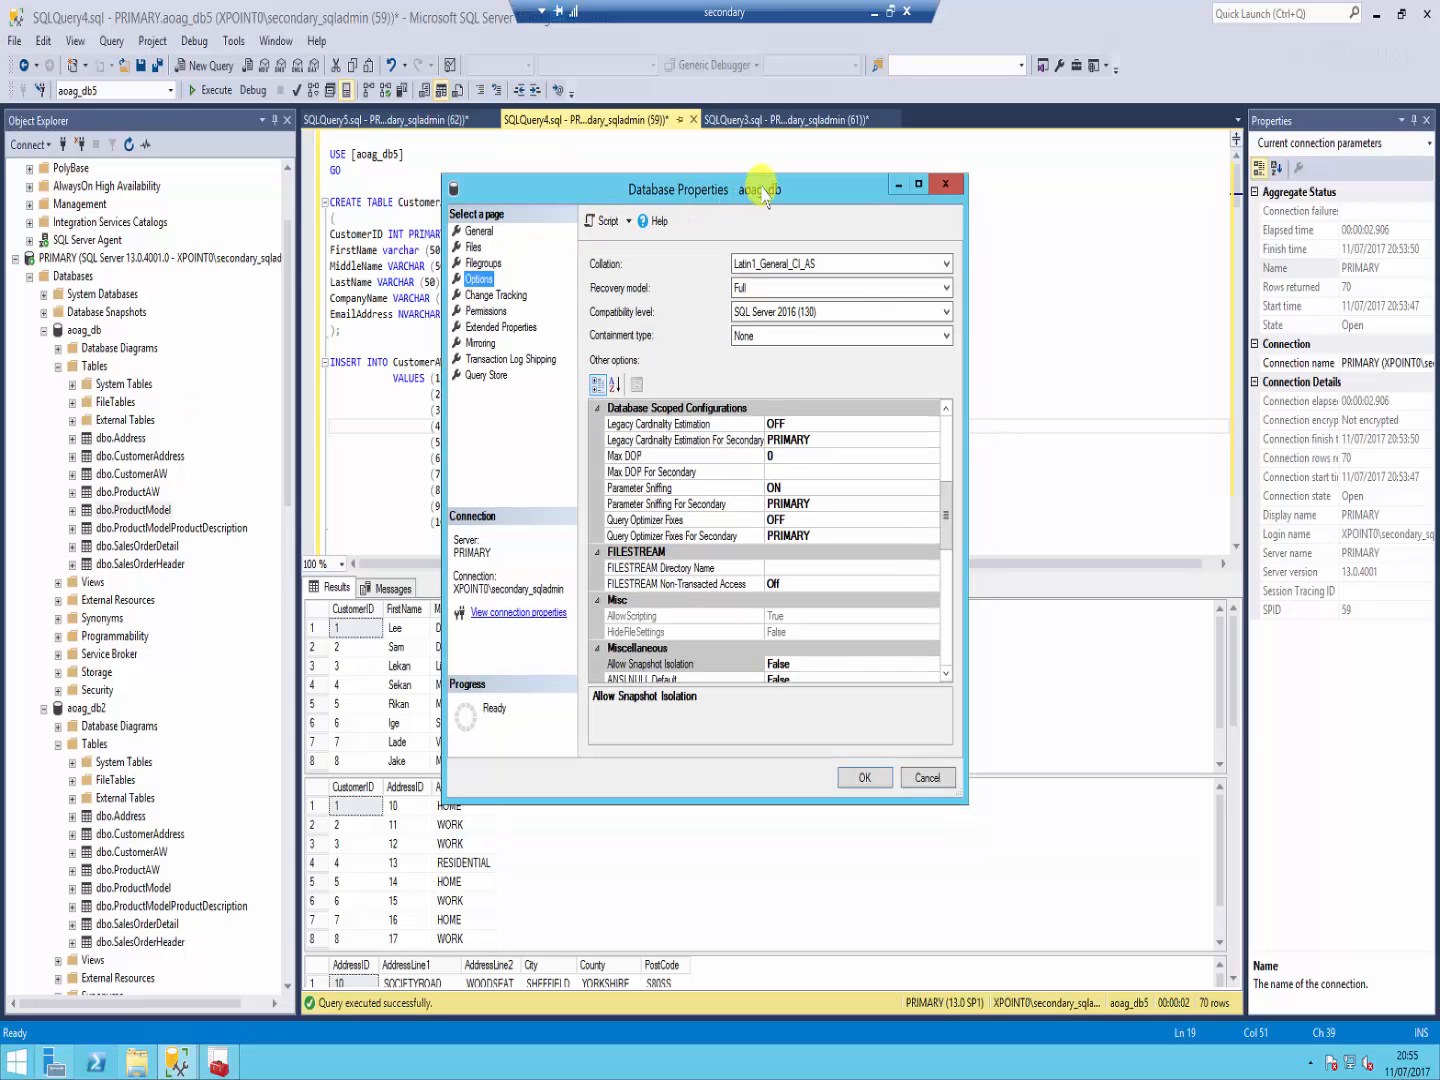
pyautogui.click(750, 290)
pyautogui.click(716, 291)
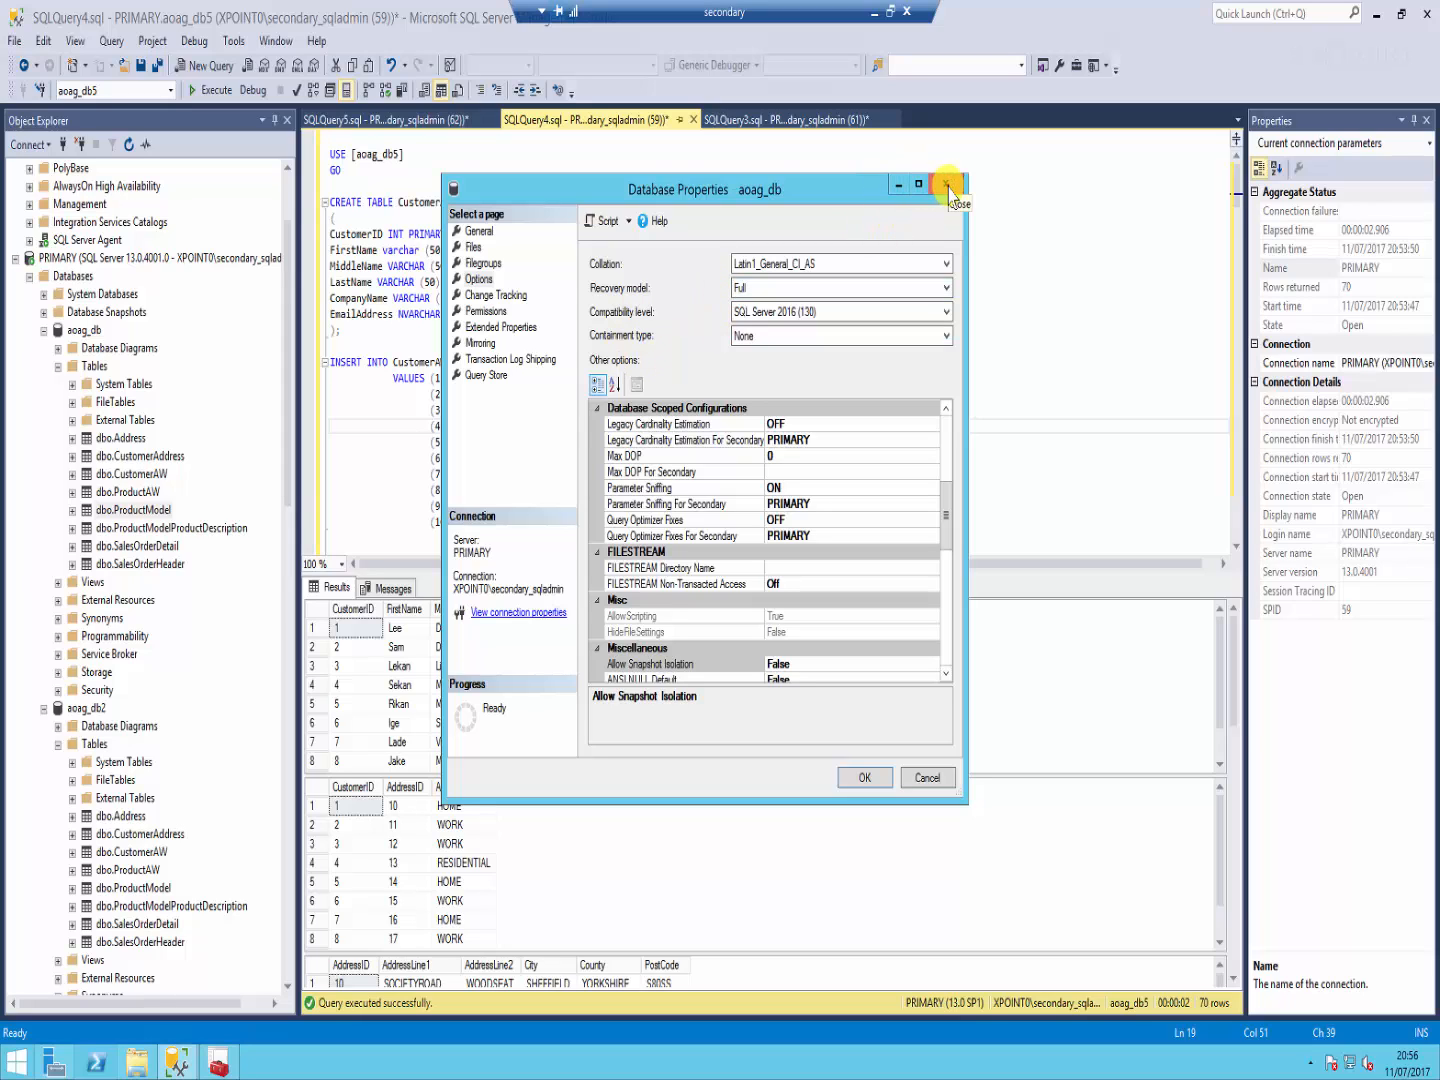
pyautogui.click(946, 185)
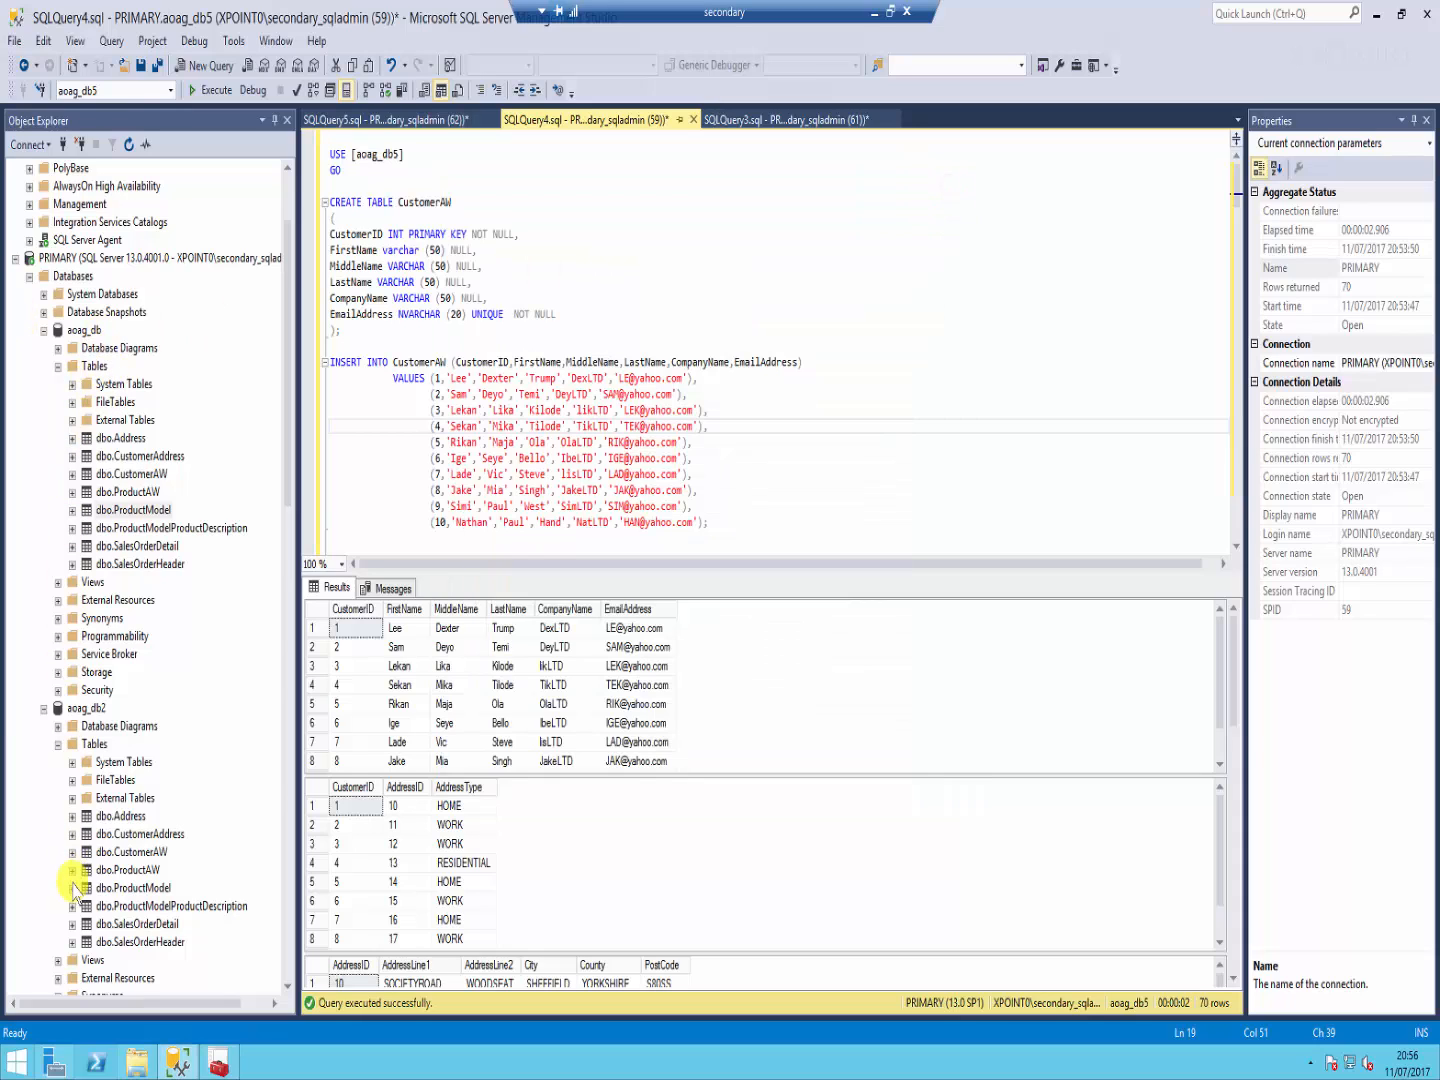
# Step: Review the backup script in SQLQuery5 and check its target folder E:\MSSQL13.MSSQLSERVER\MSSQL\Backup in File Explorer before returning to the script
pyautogui.click(429, 122)
pyautogui.click(433, 280)
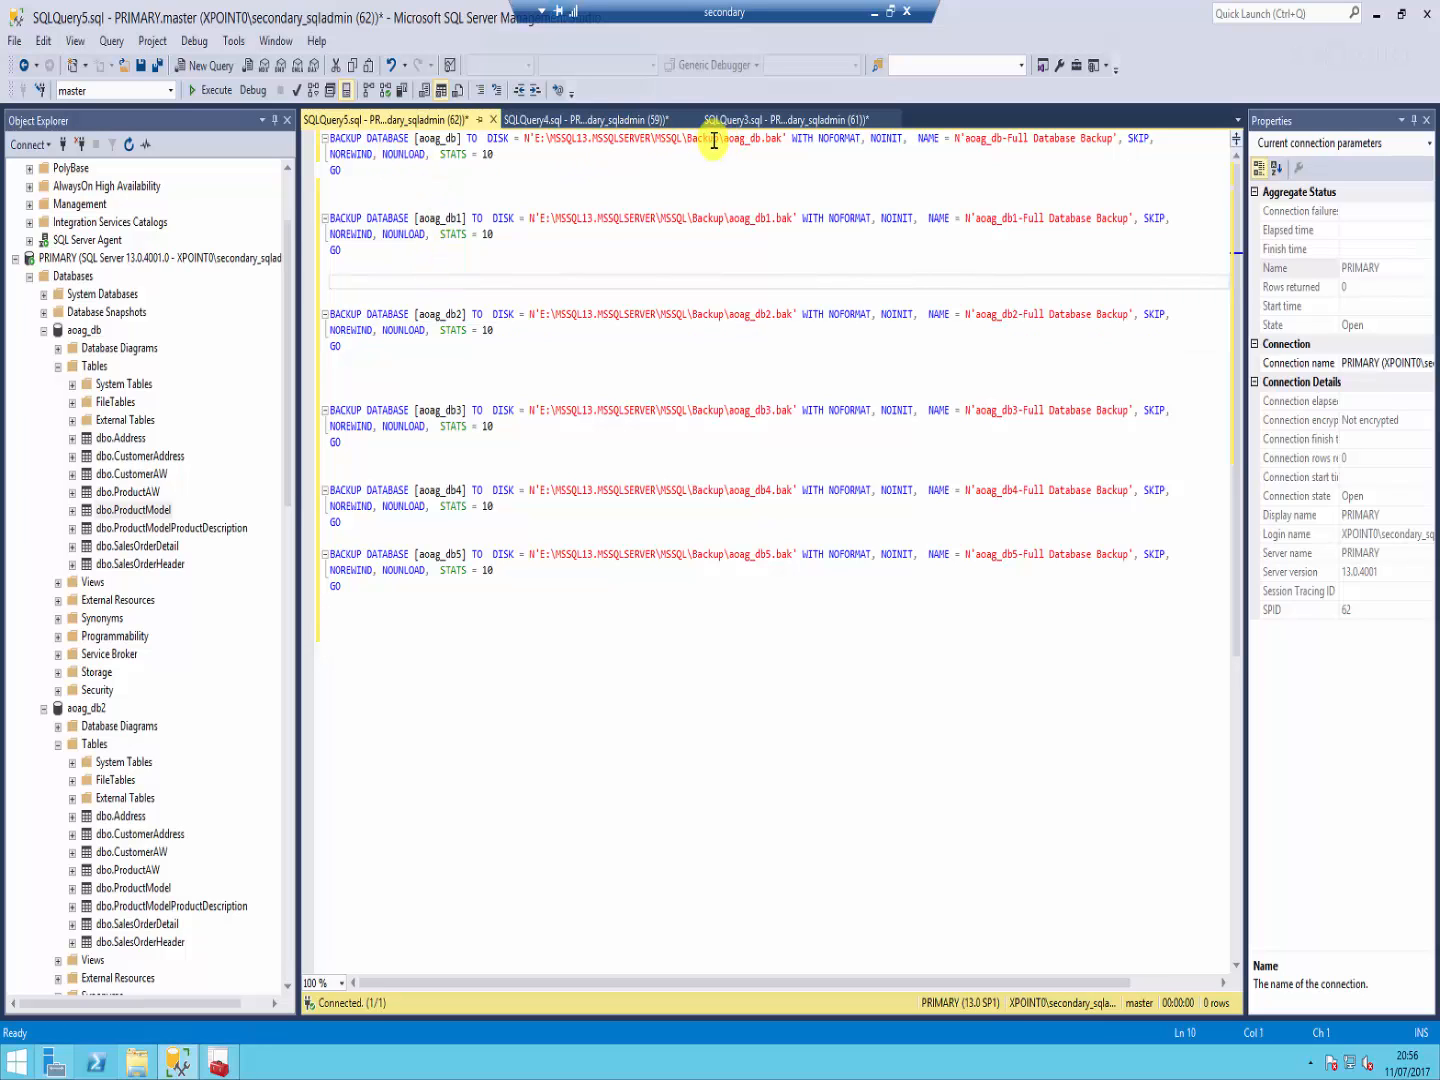
pyautogui.moveTo(721, 139); pyautogui.dragTo(536, 139)
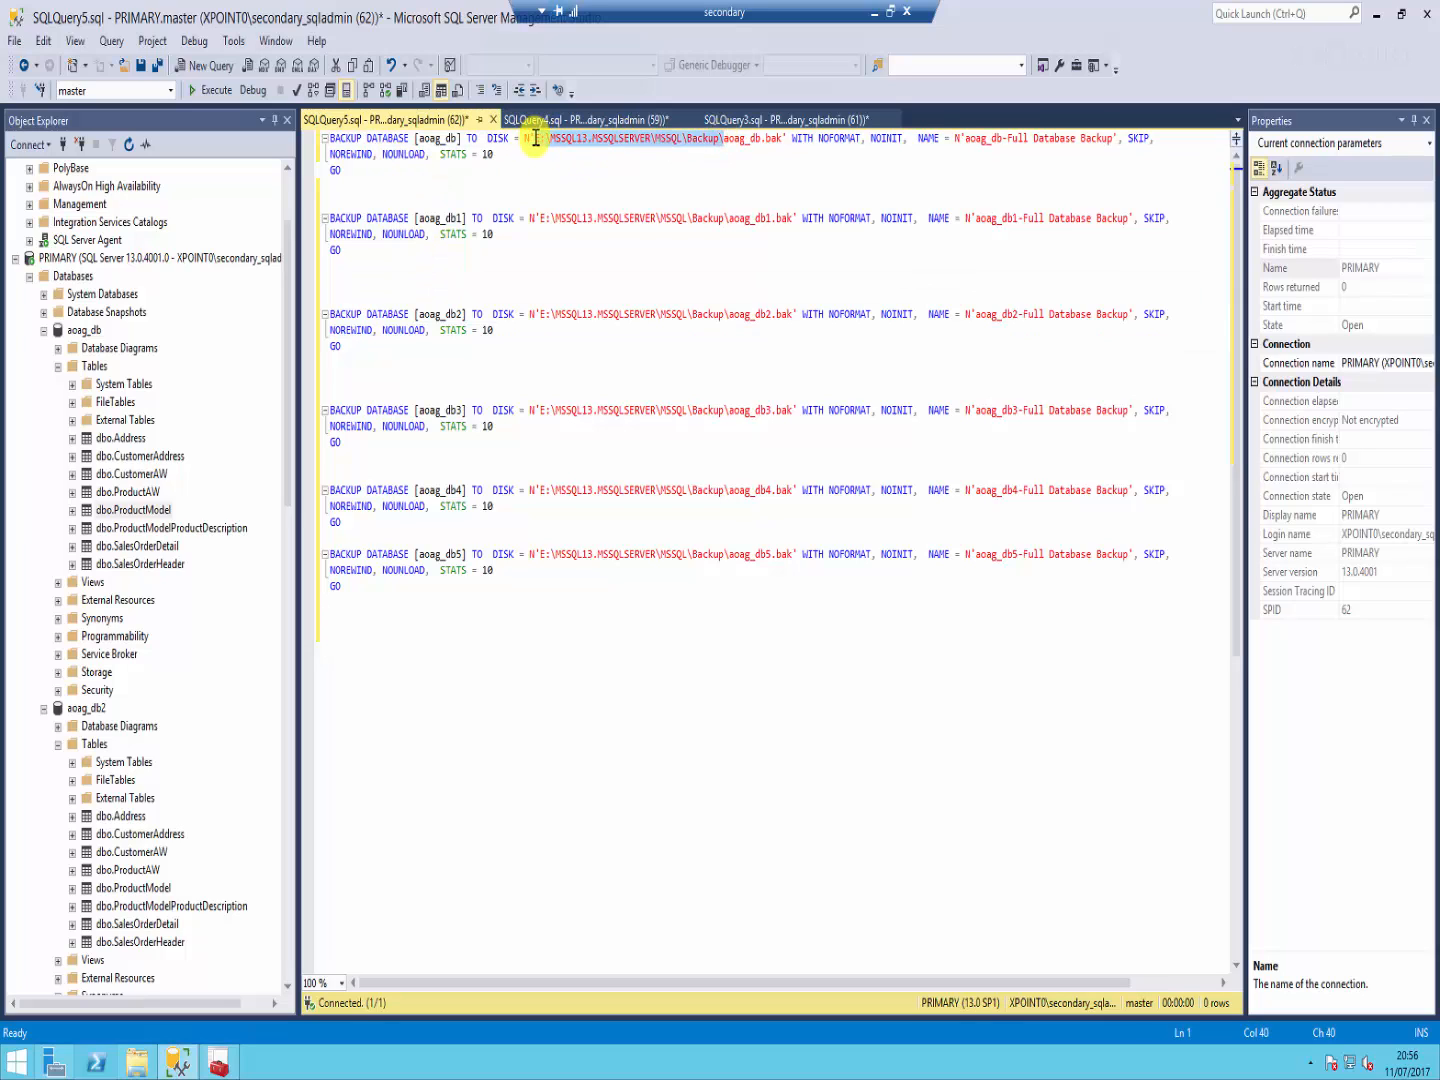
pyautogui.moveTo(538, 145); pyautogui.dragTo(540, 119)
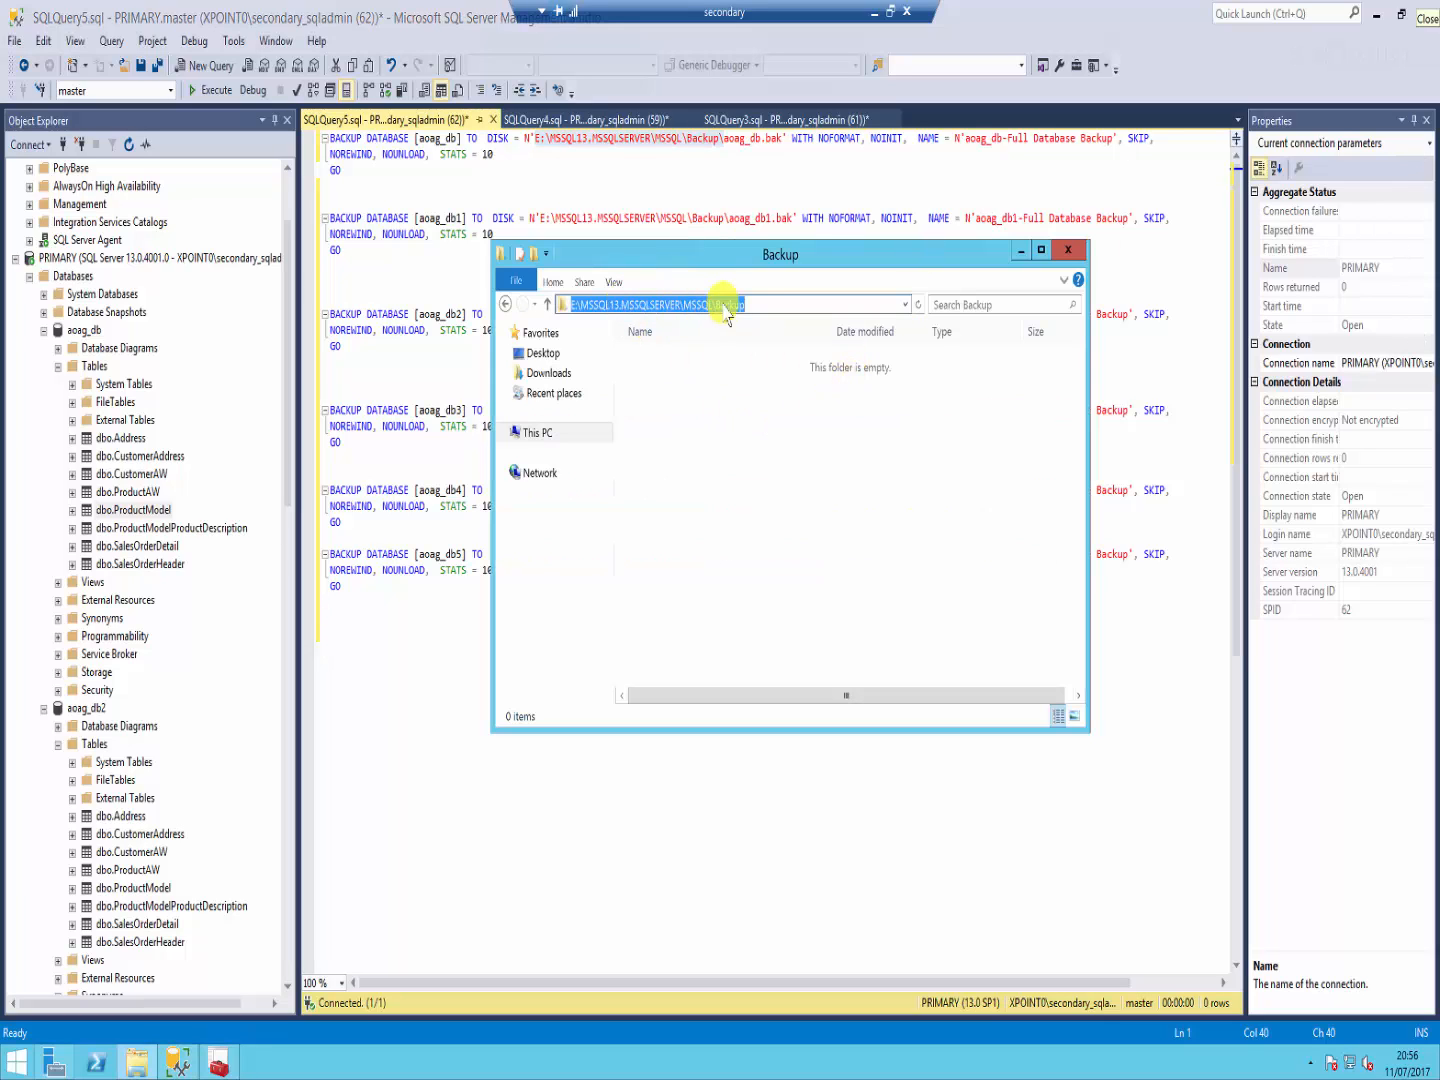
pyautogui.click(737, 409)
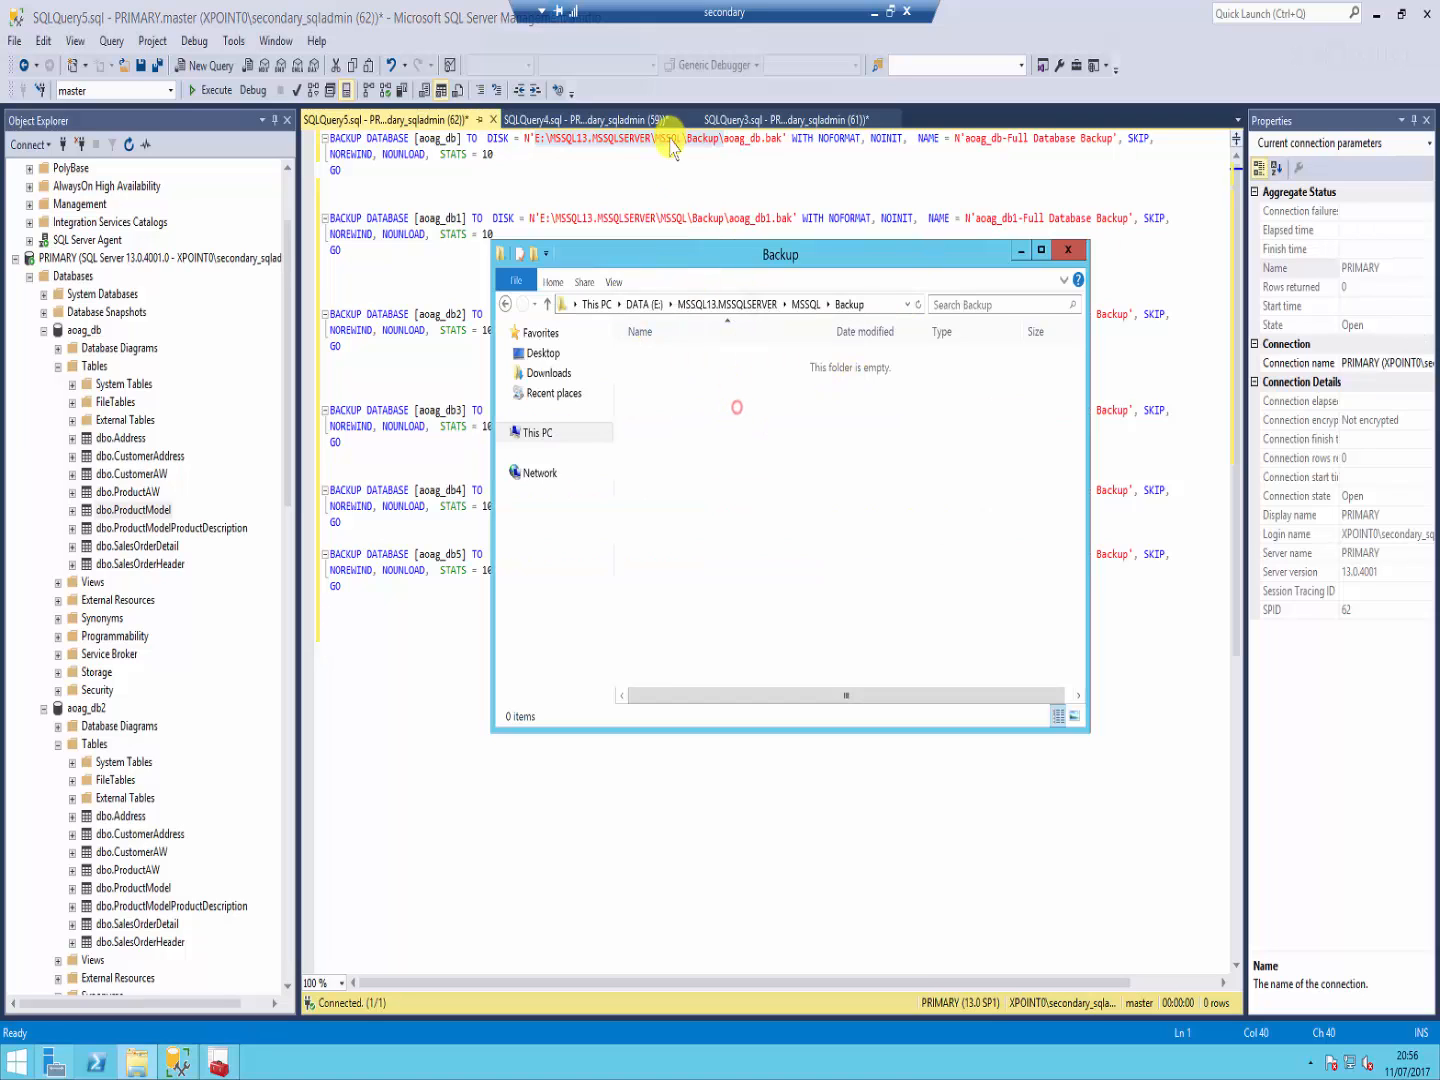
pyautogui.click(666, 193)
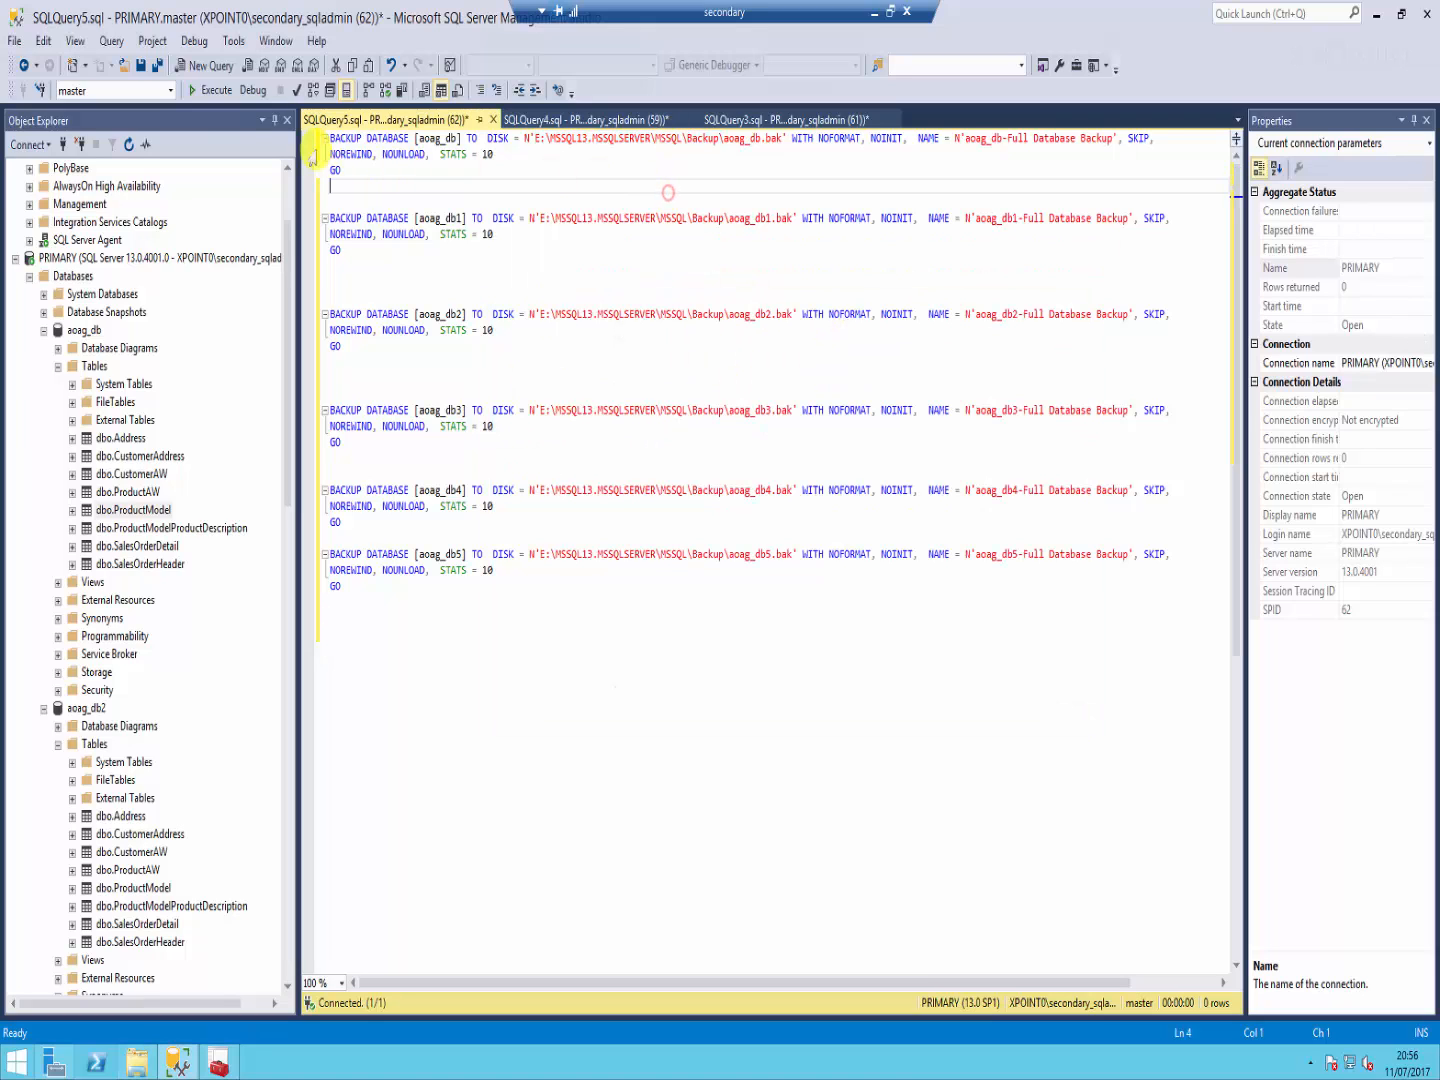
# Step: Execute the full backup script for the aoag databases, and run it again from SQLQuery6 for aoag_db and aoag_db2 through aoag_db5
pyautogui.click(212, 90)
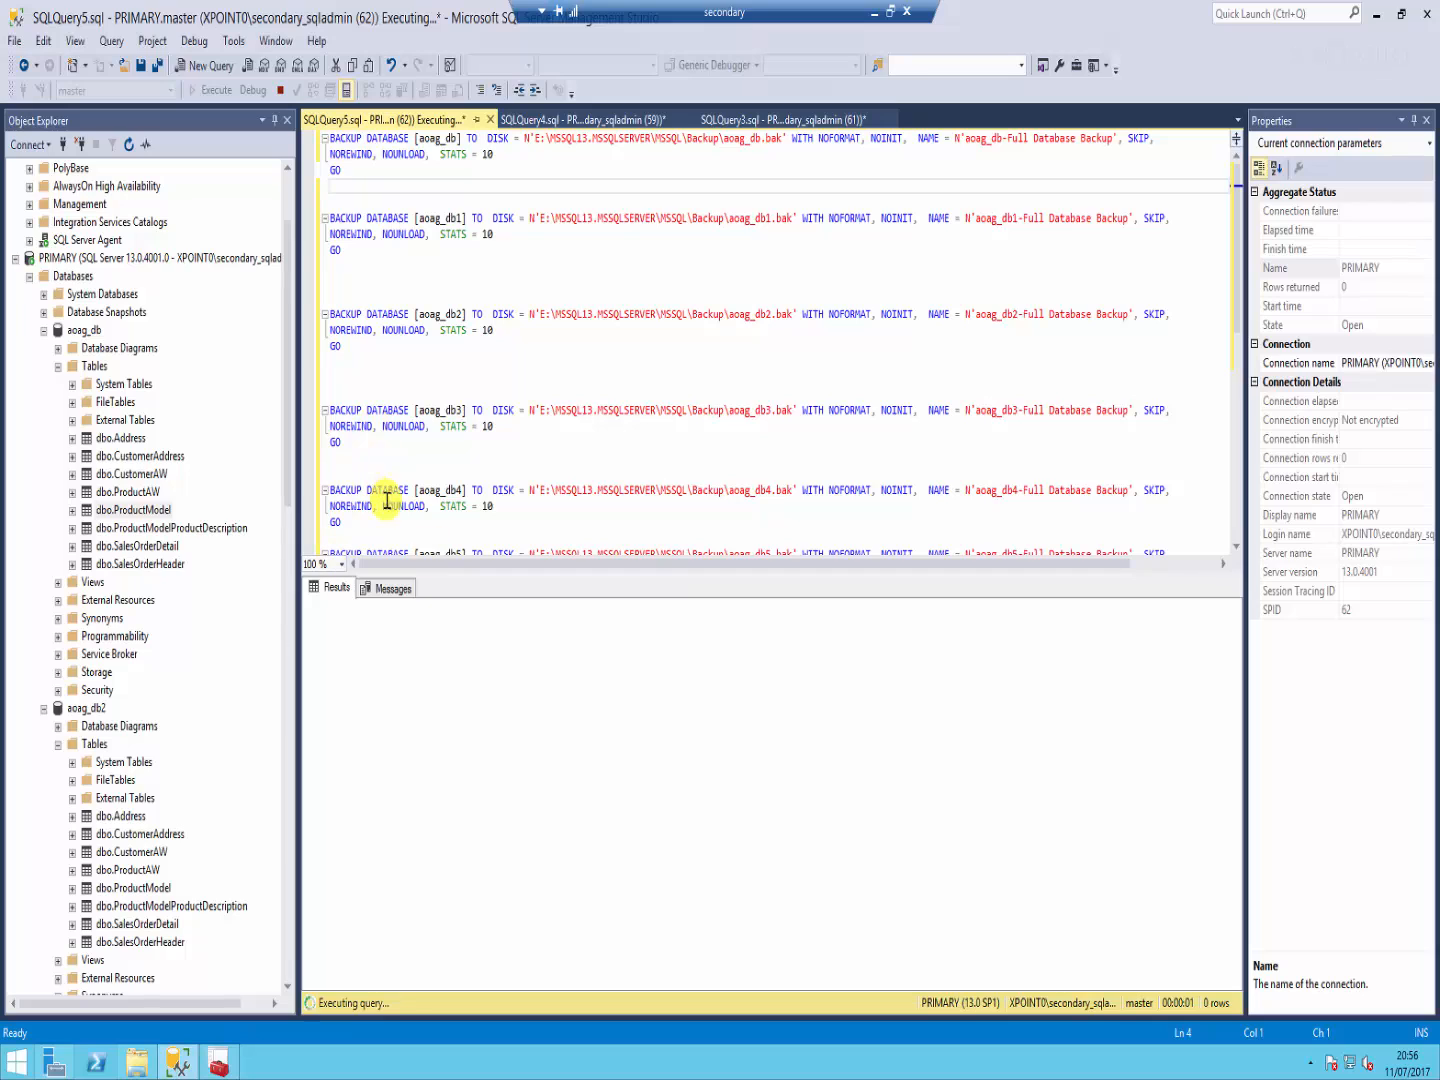
pyautogui.click(140, 1064)
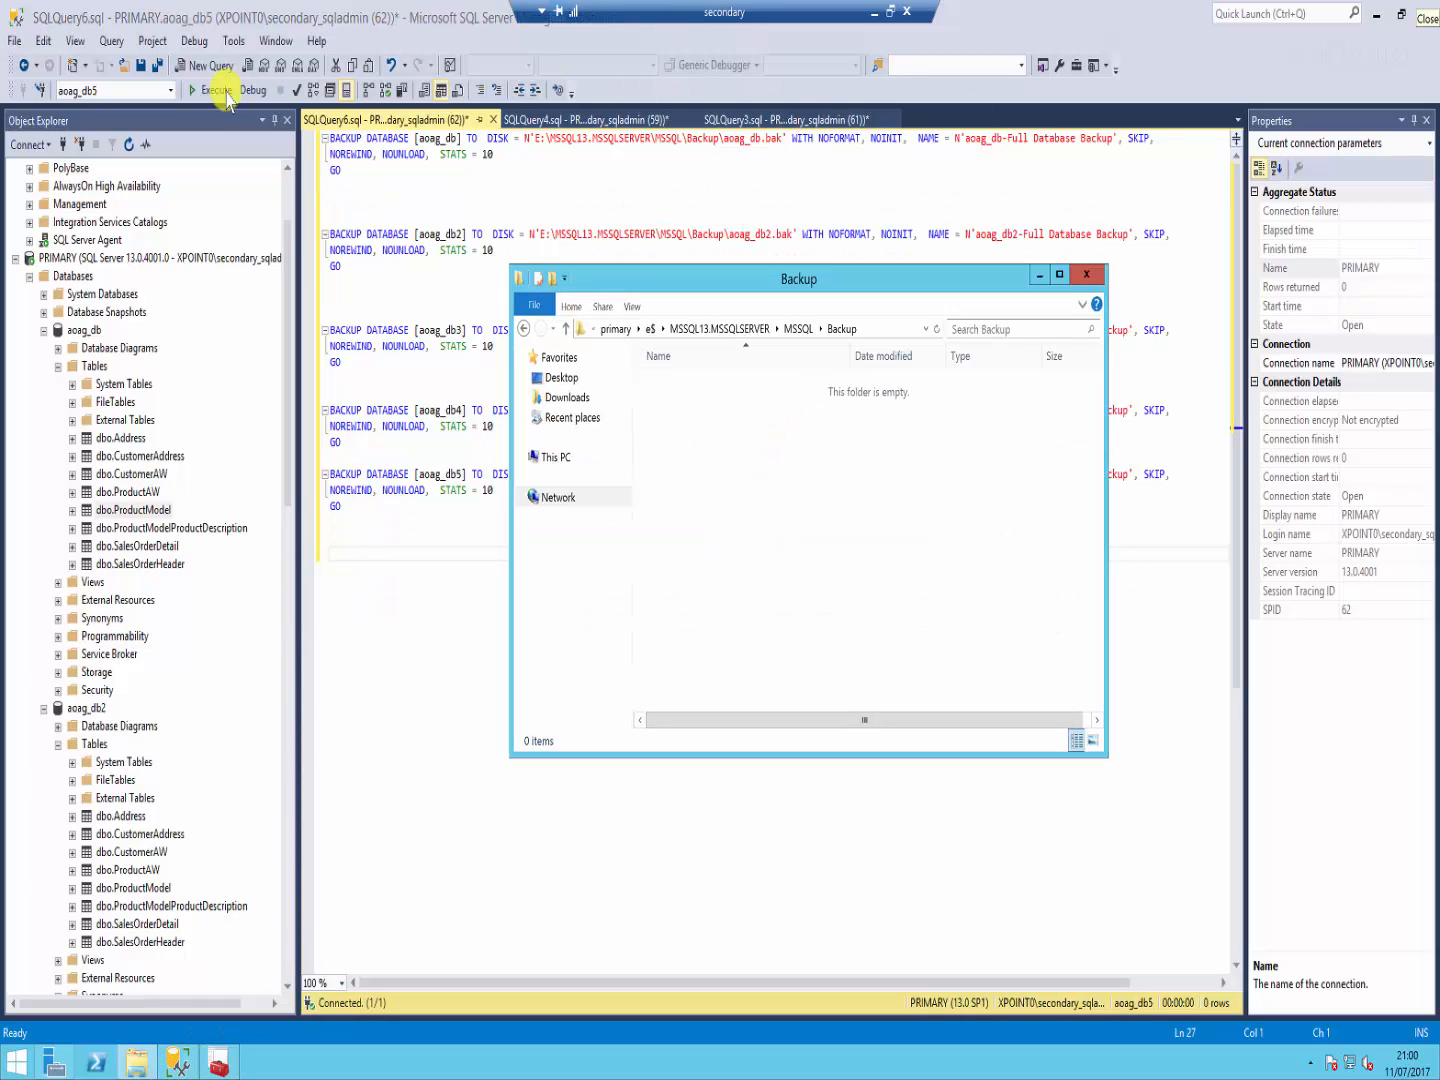
pyautogui.click(213, 90)
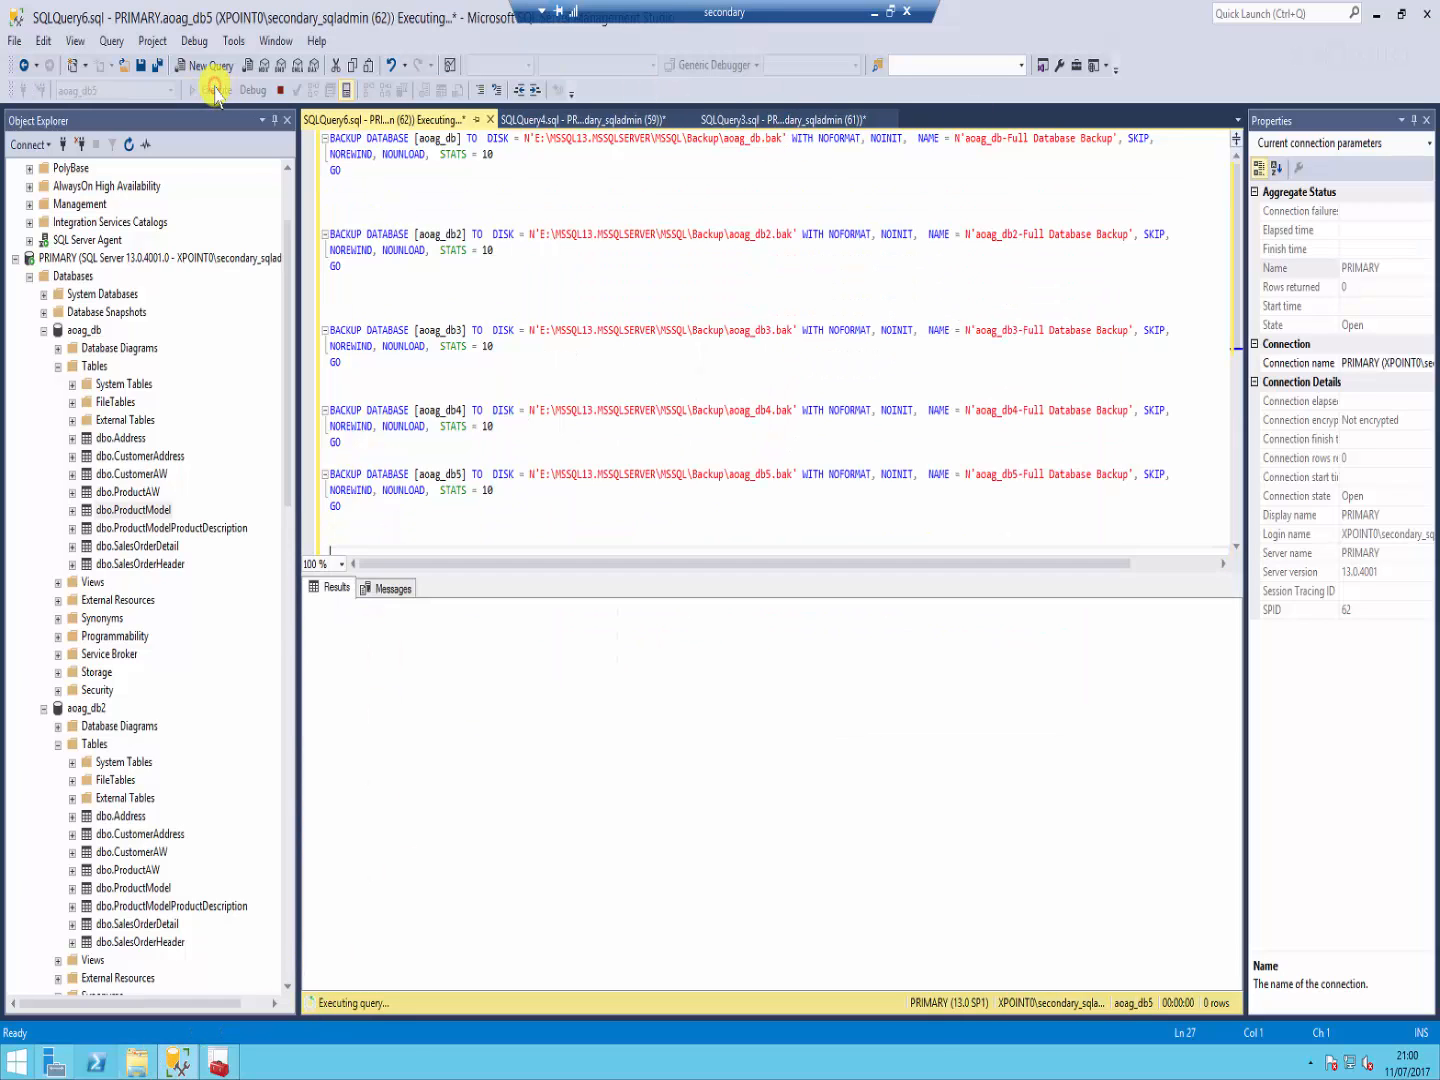
# Step: Check the backup files and the network path of the primary server's Backup folder, and close the folder window
pyautogui.click(138, 1064)
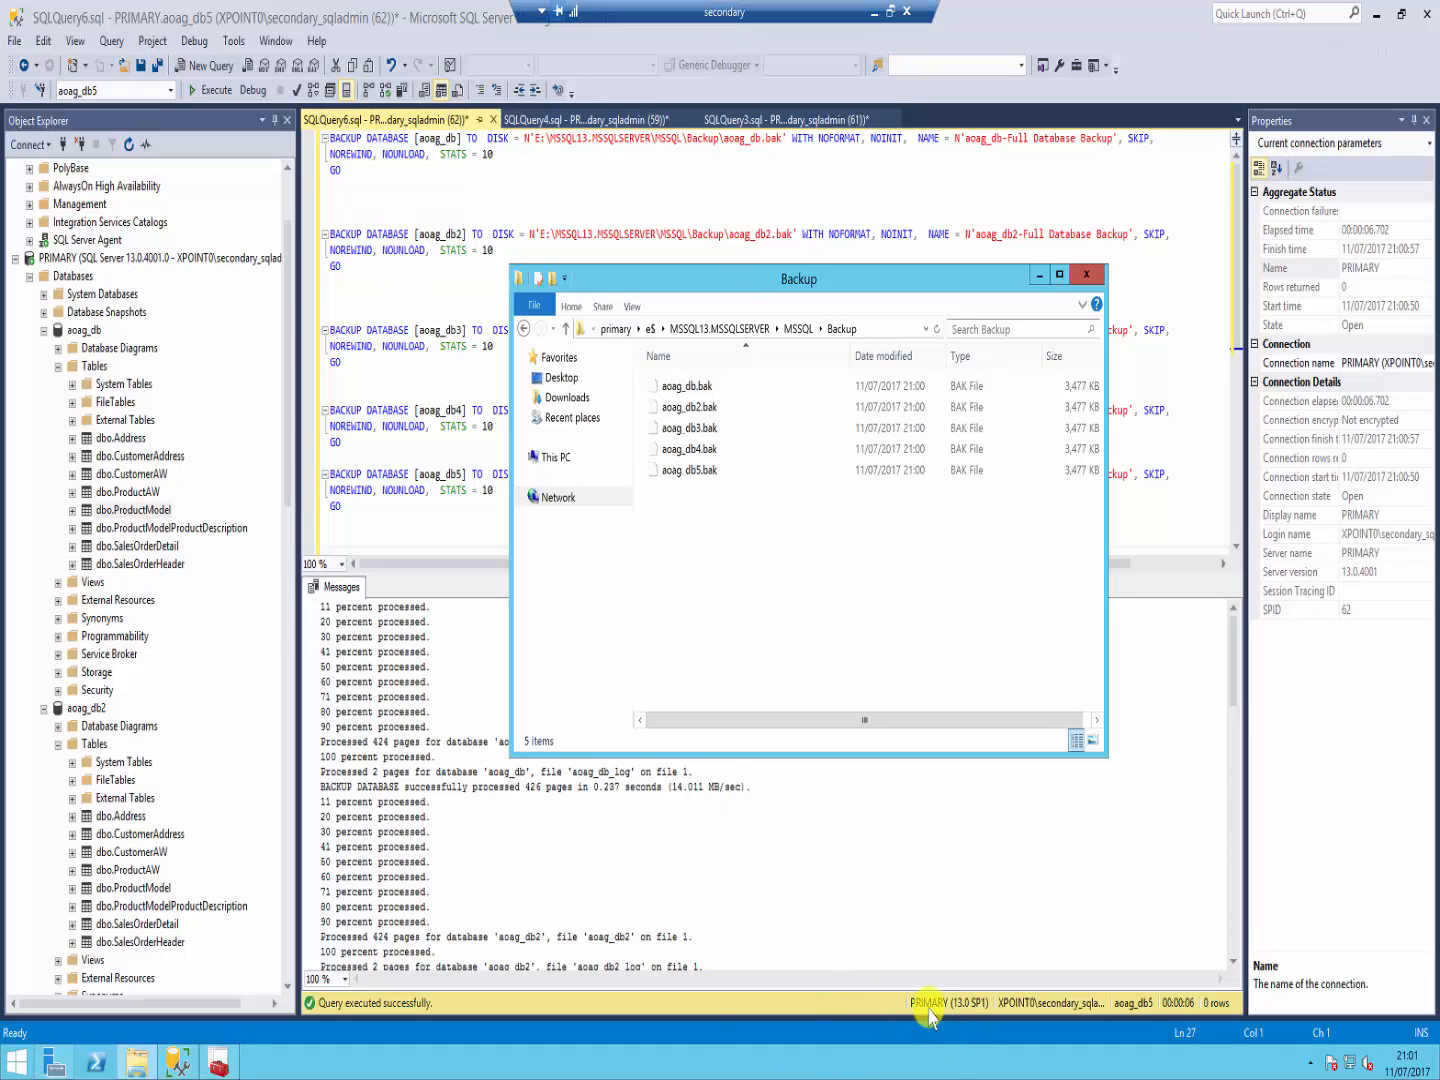
pyautogui.click(889, 327)
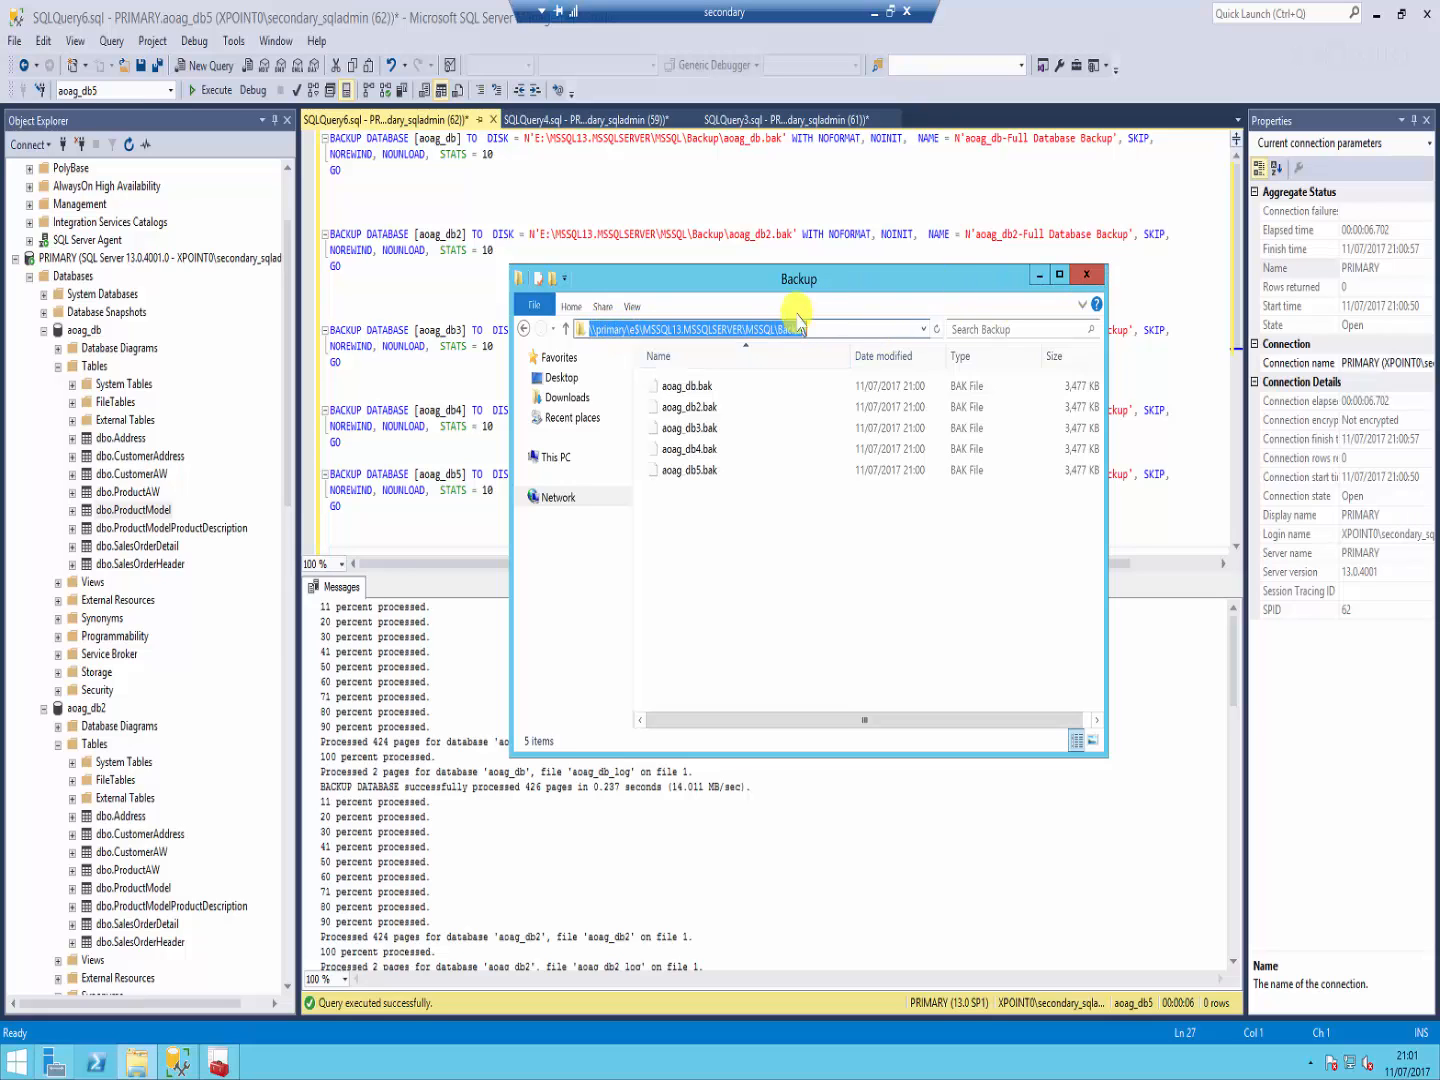
pyautogui.click(1087, 275)
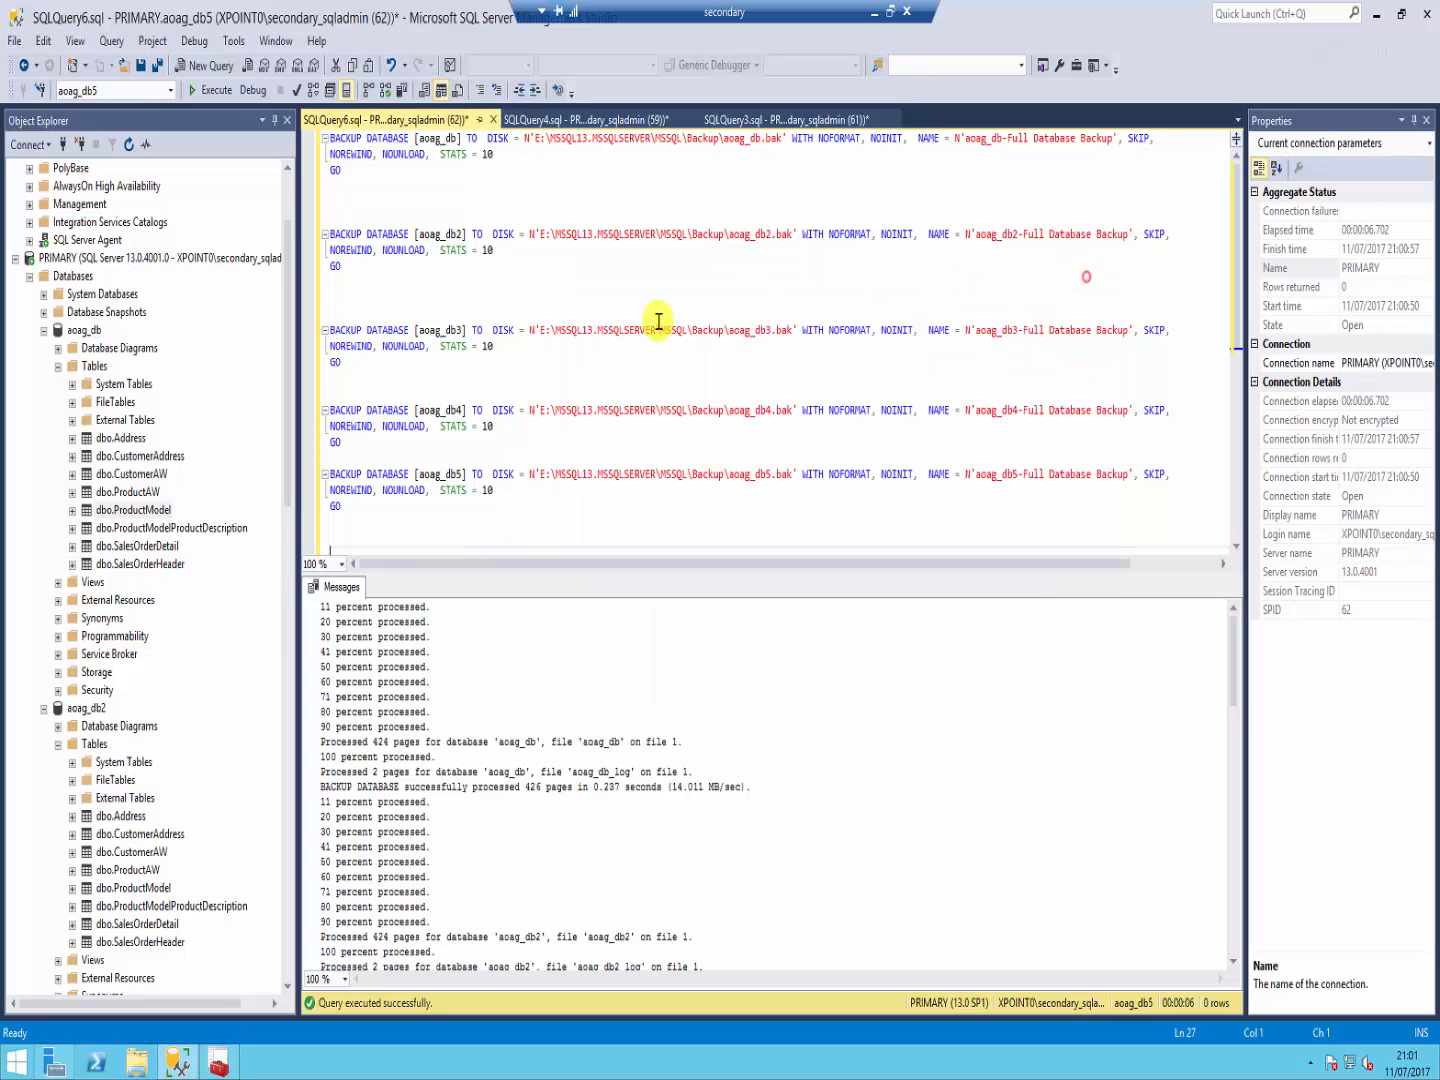
# Step: Open the primary server's administrative share \\primary\e$ in a File Explorer window
pyautogui.rightClick(16, 1060)
pyautogui.click(48, 1018)
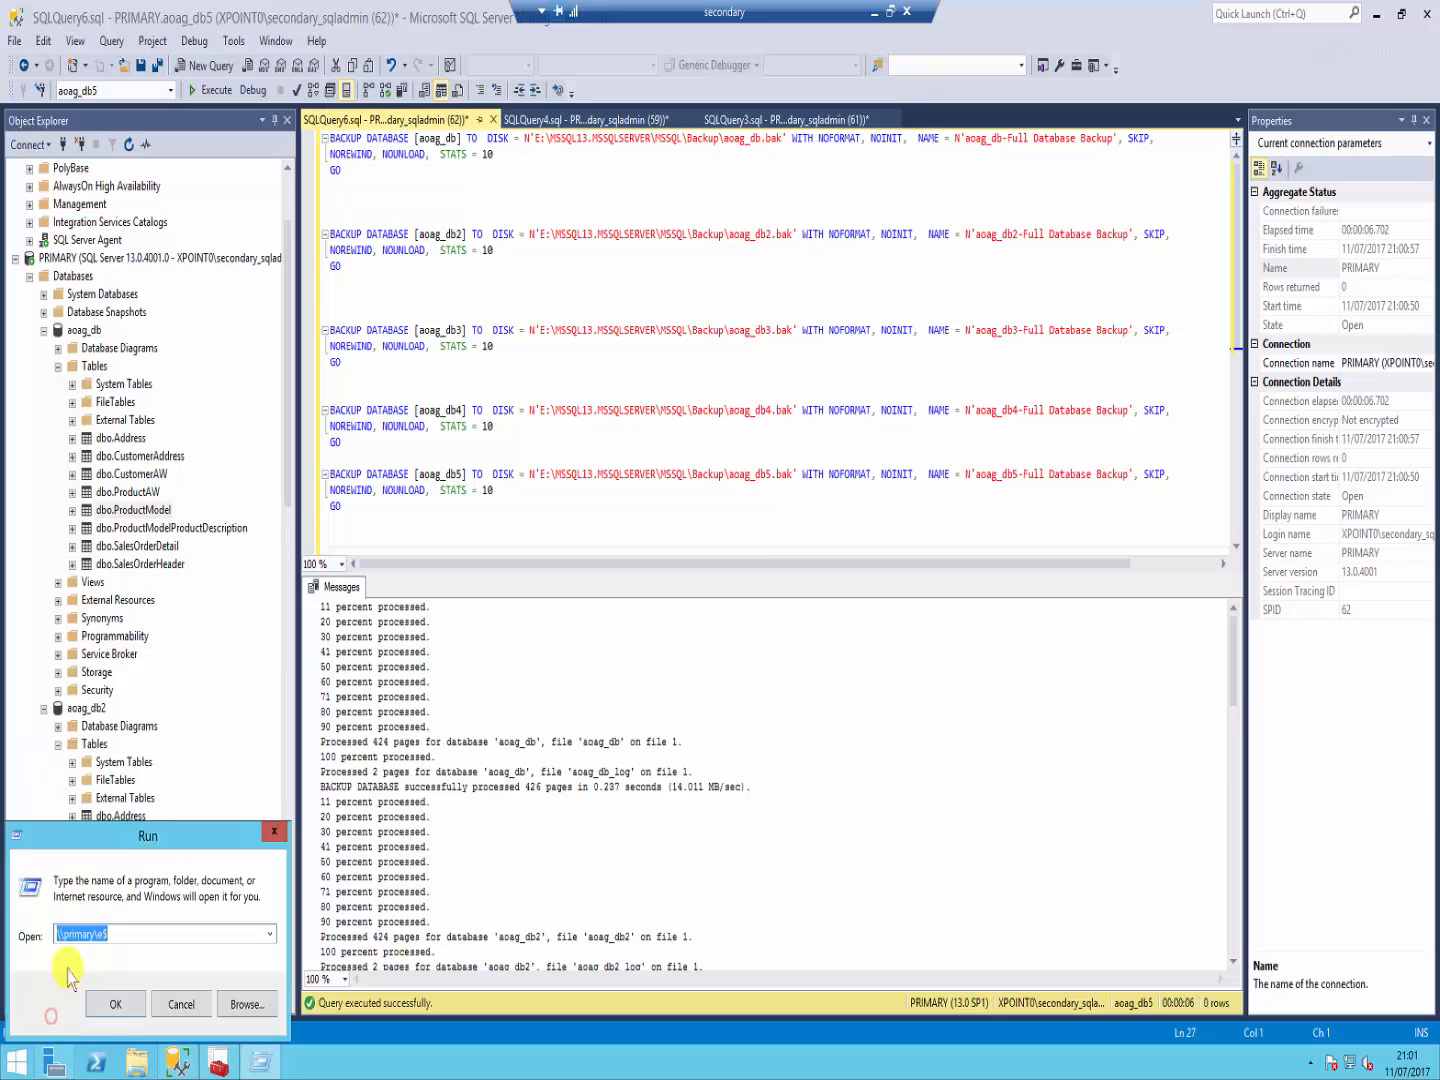
pyautogui.click(61, 937)
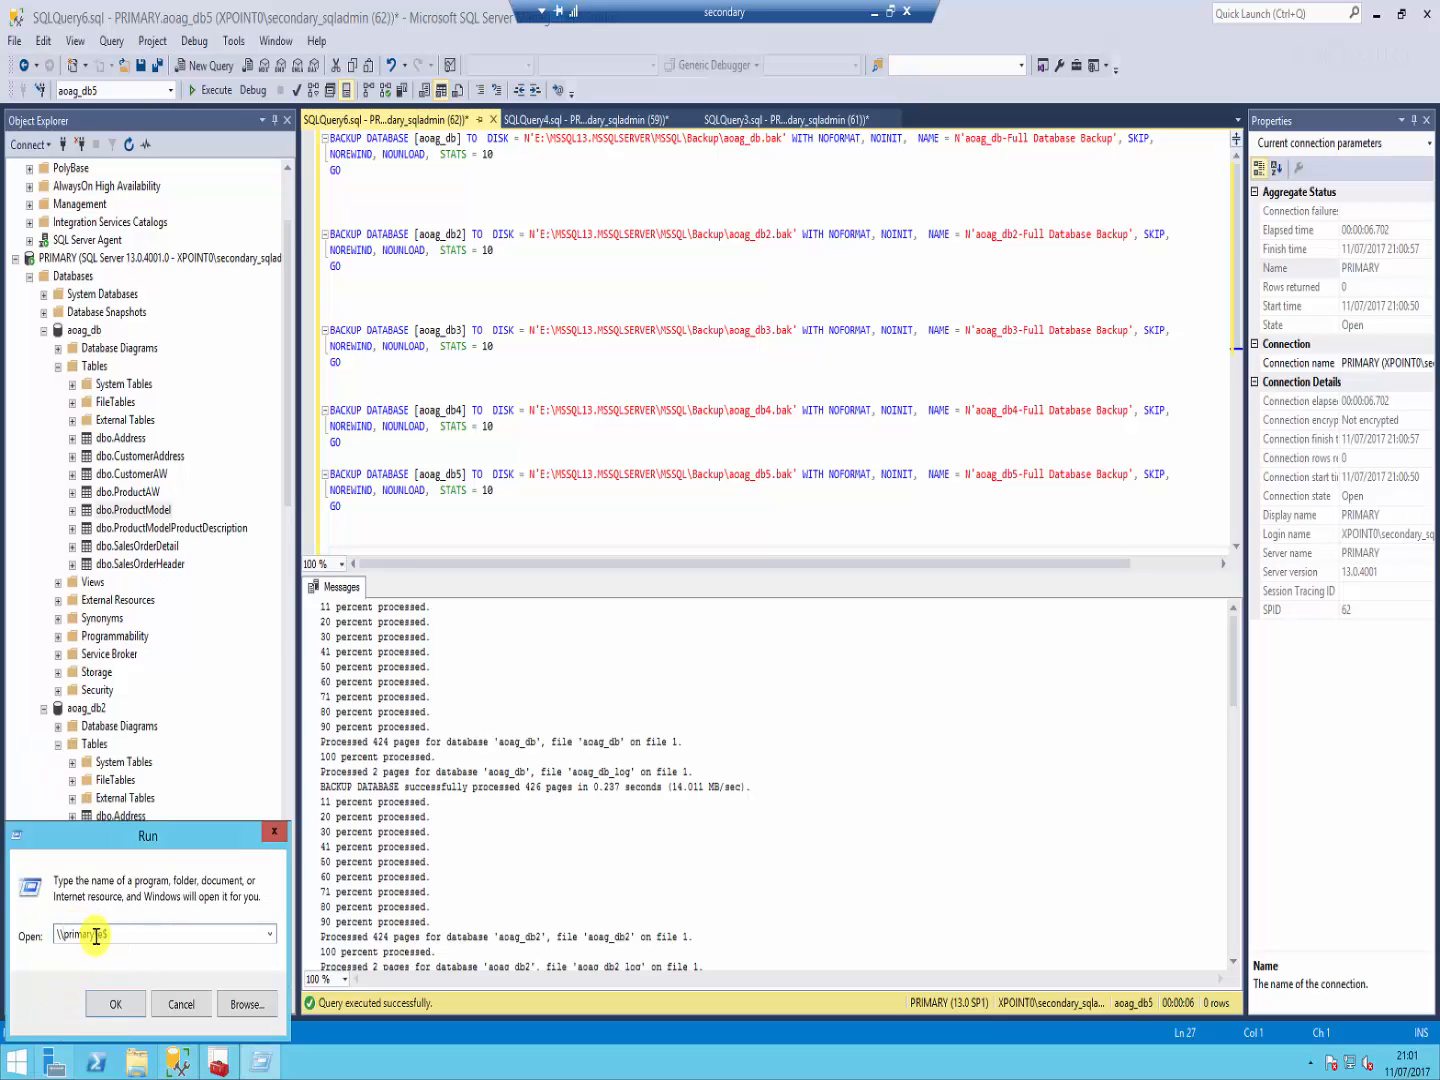
pyautogui.click(115, 1006)
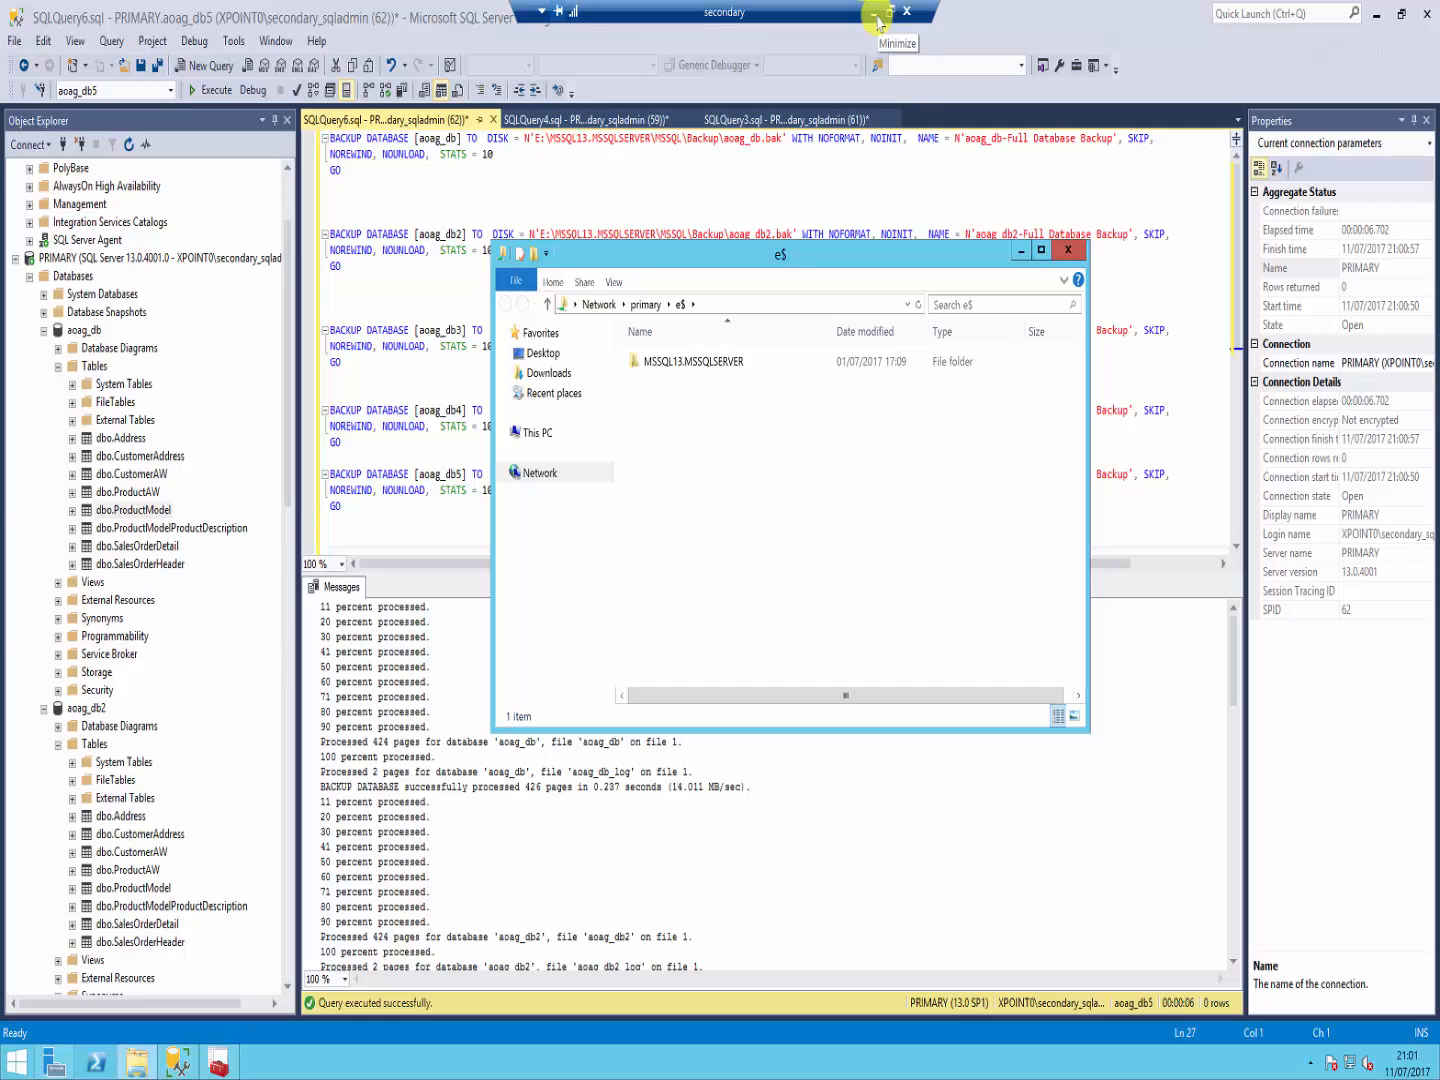
# Step: Switch to the primary remote desktop session, view its DATA (E:) drive in File Explorer, and minimize the session
pyautogui.click(878, 22)
pyautogui.moveTo(647, 1058)
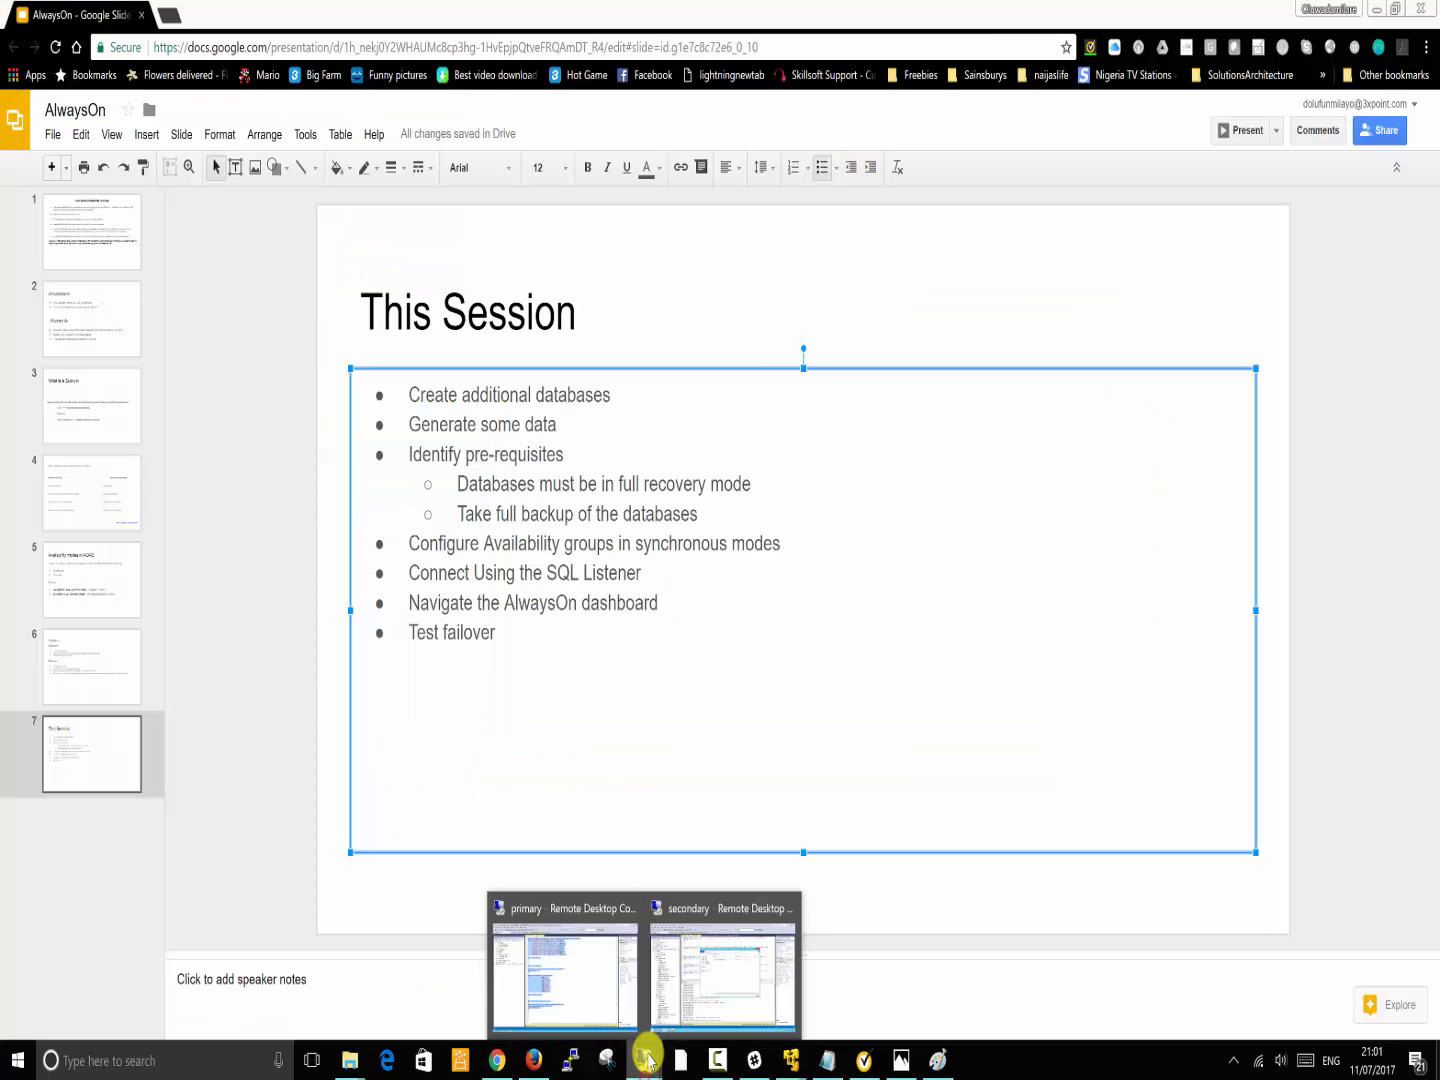
pyautogui.click(547, 935)
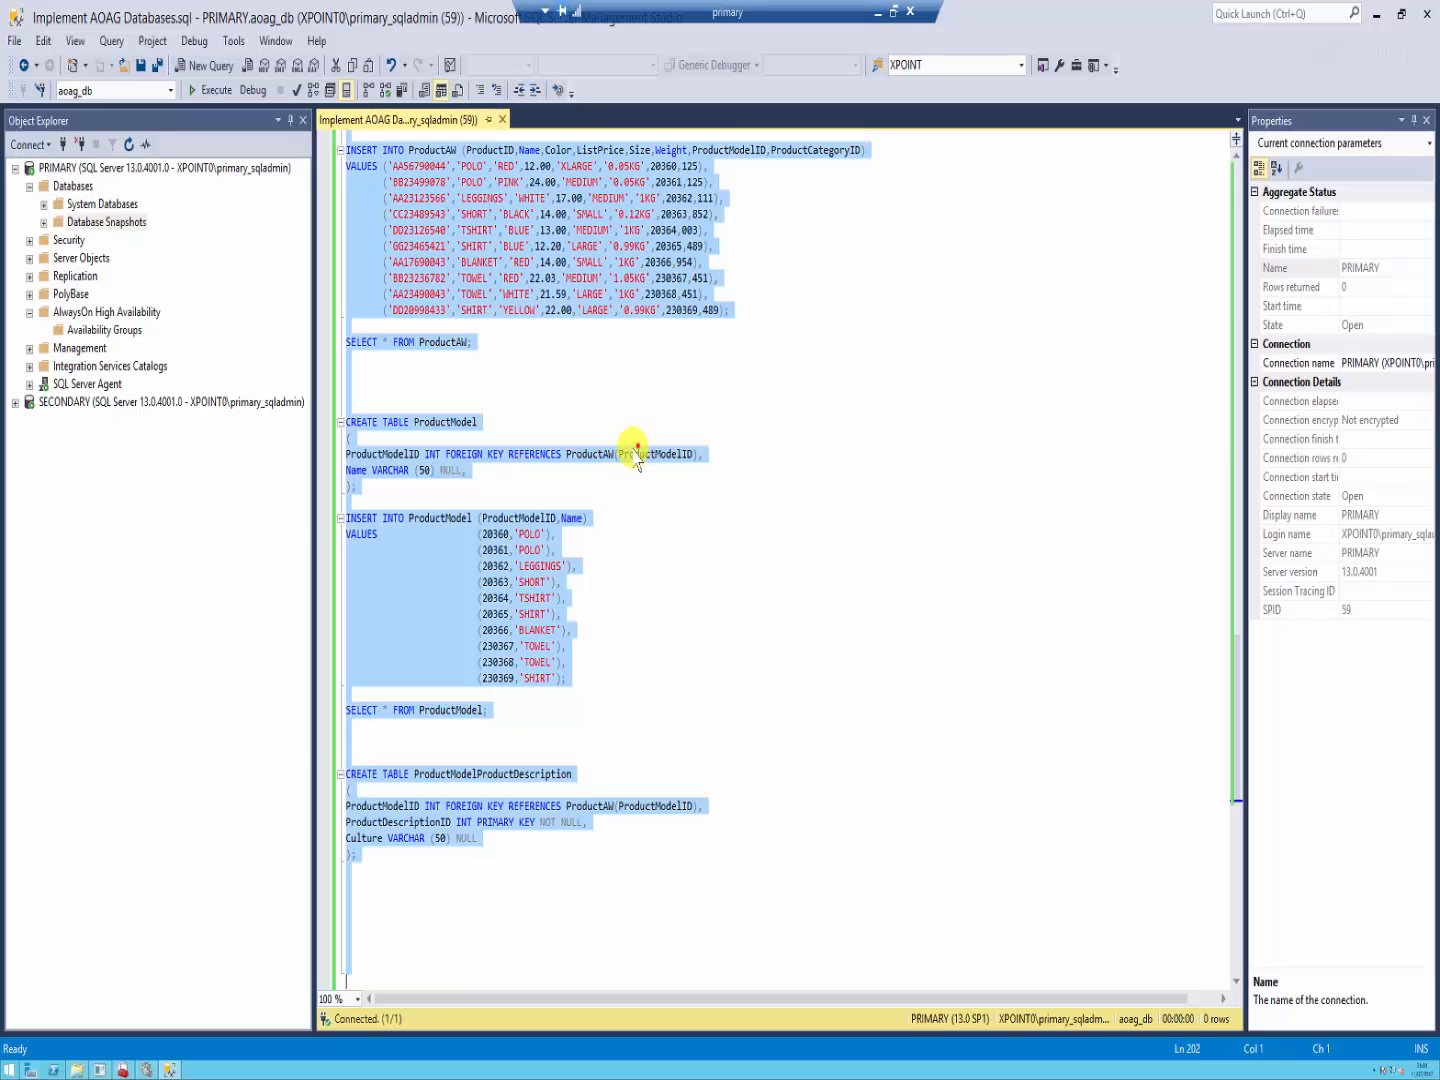
pyautogui.click(637, 455)
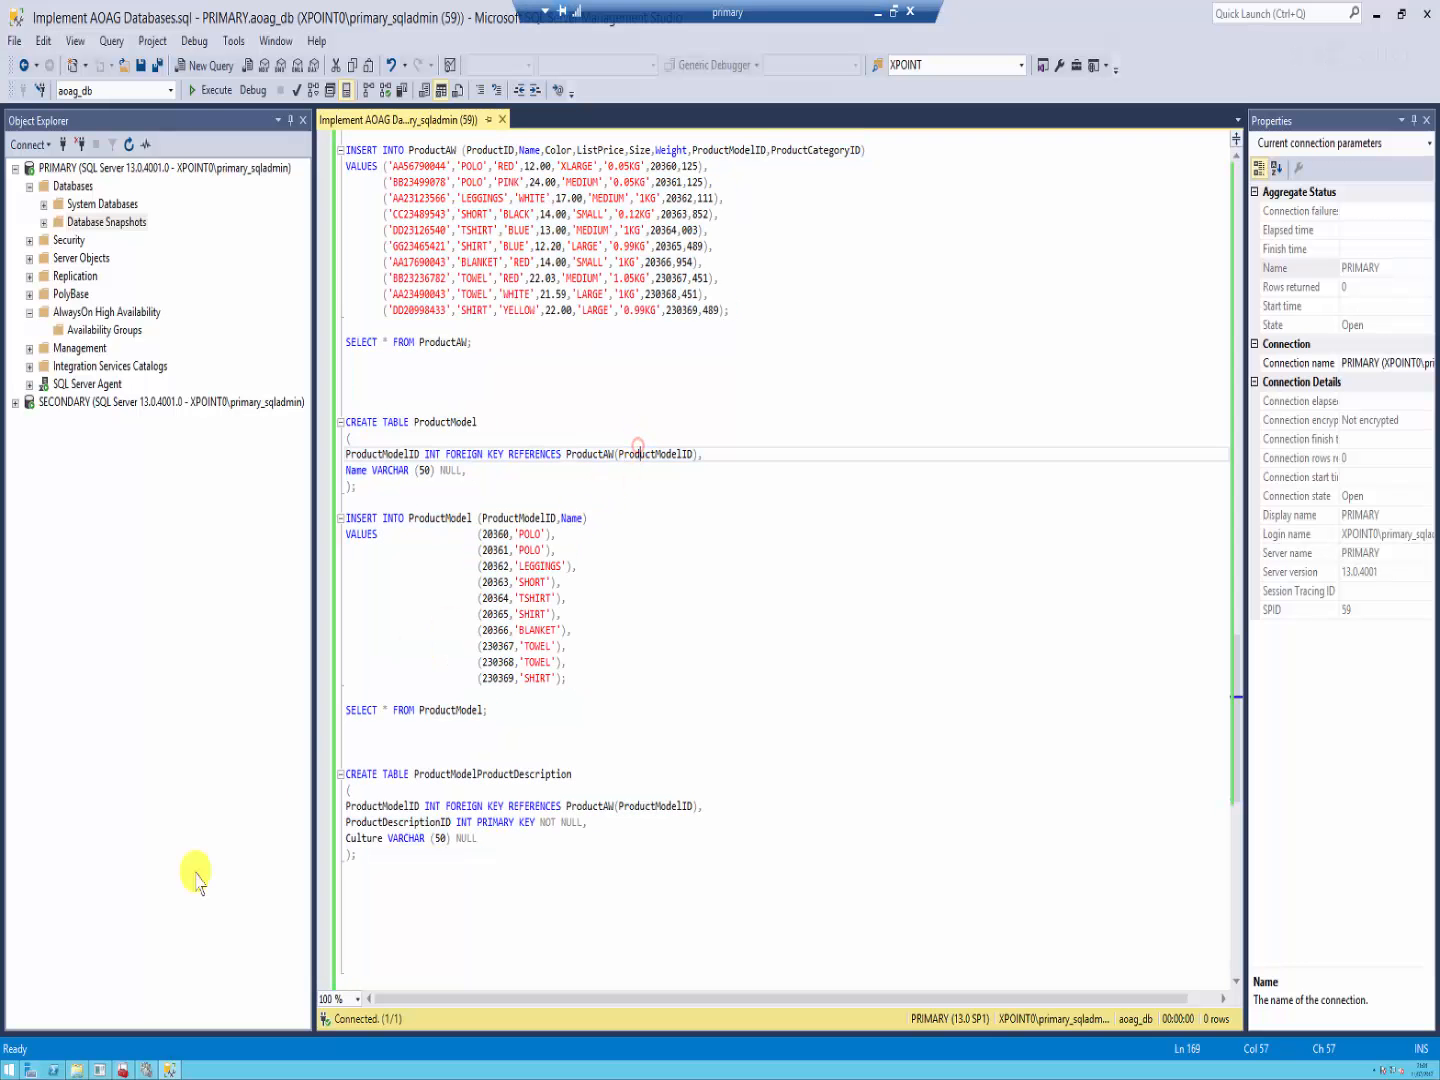
pyautogui.click(72, 1070)
pyautogui.click(336, 416)
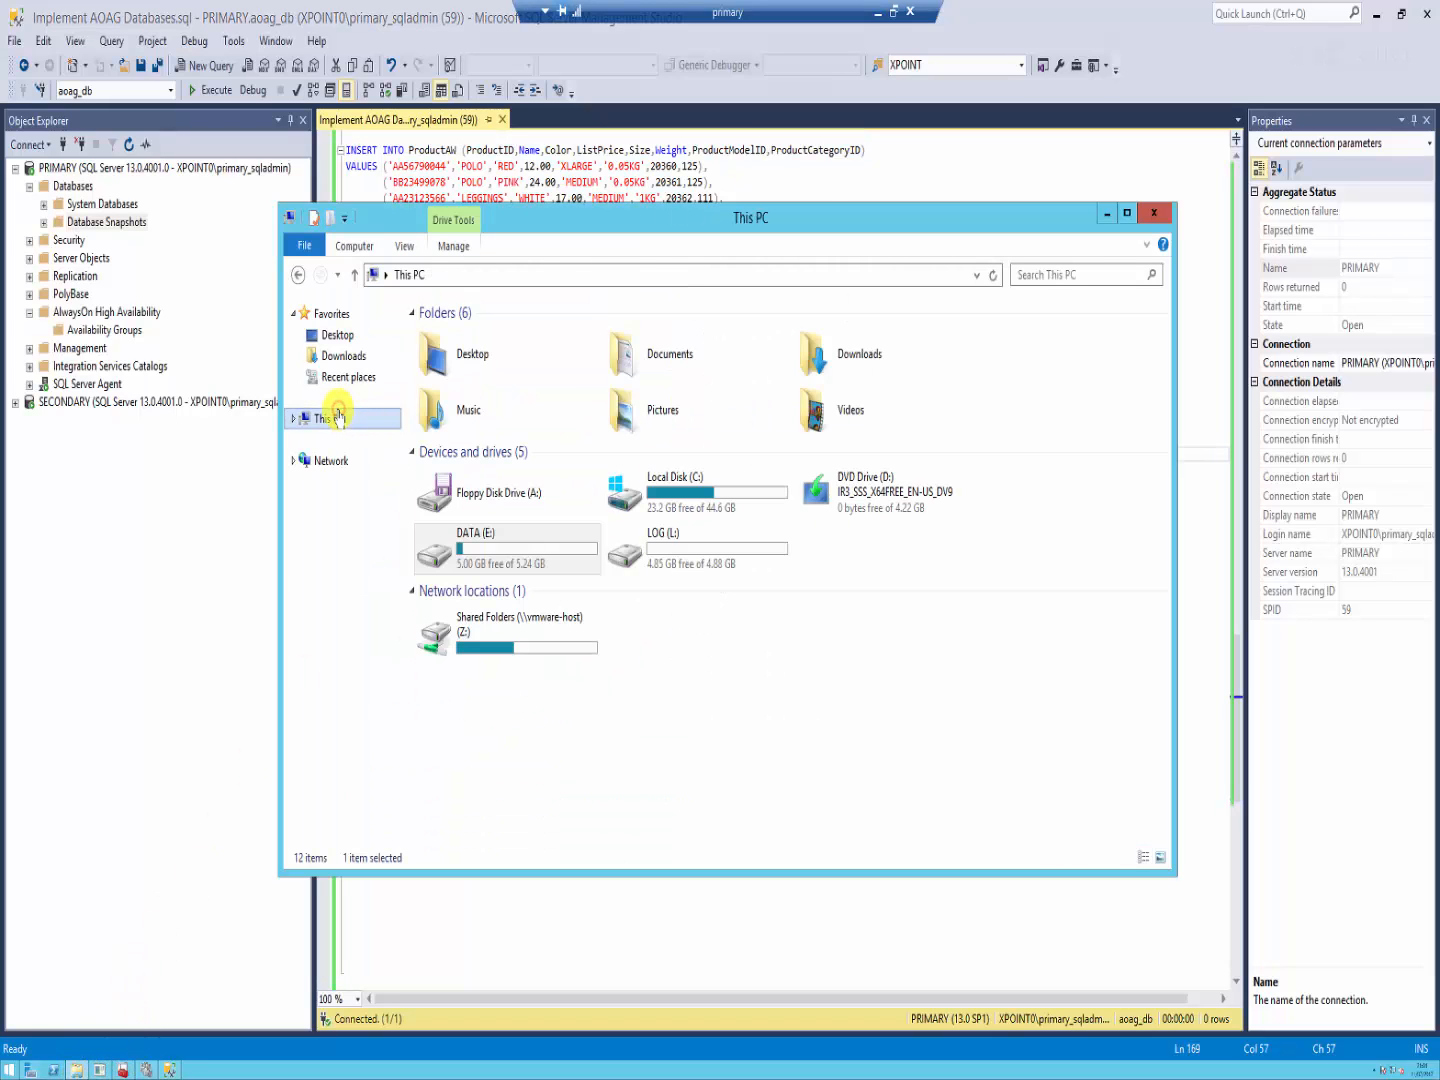
pyautogui.doubleClick(506, 542)
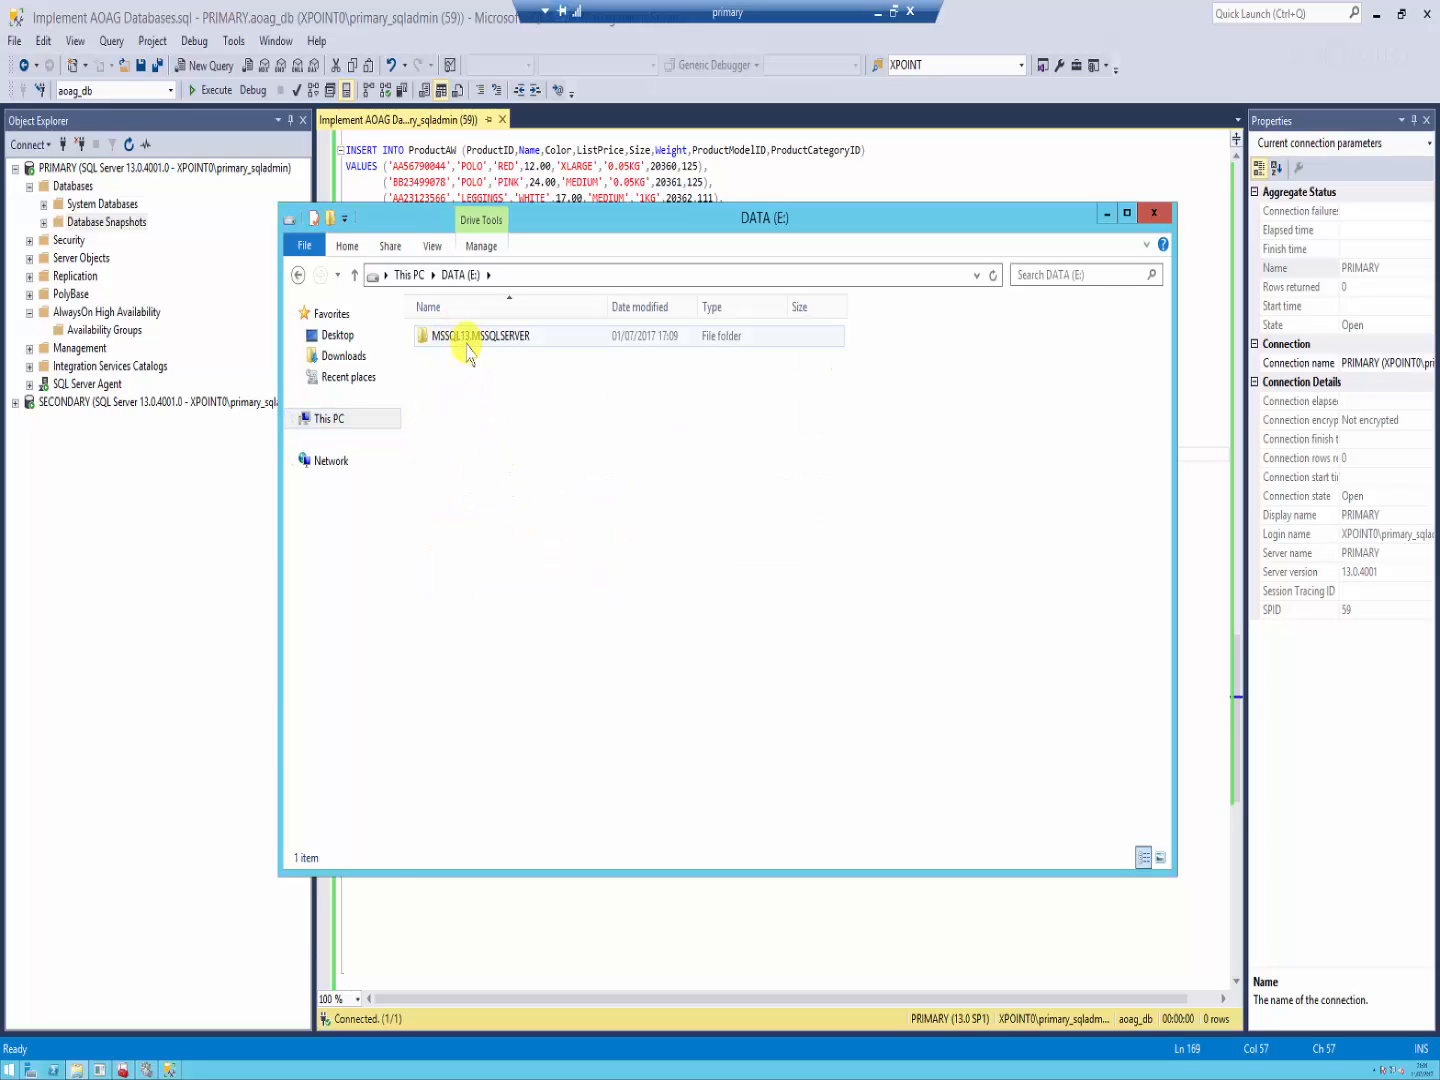
pyautogui.click(875, 13)
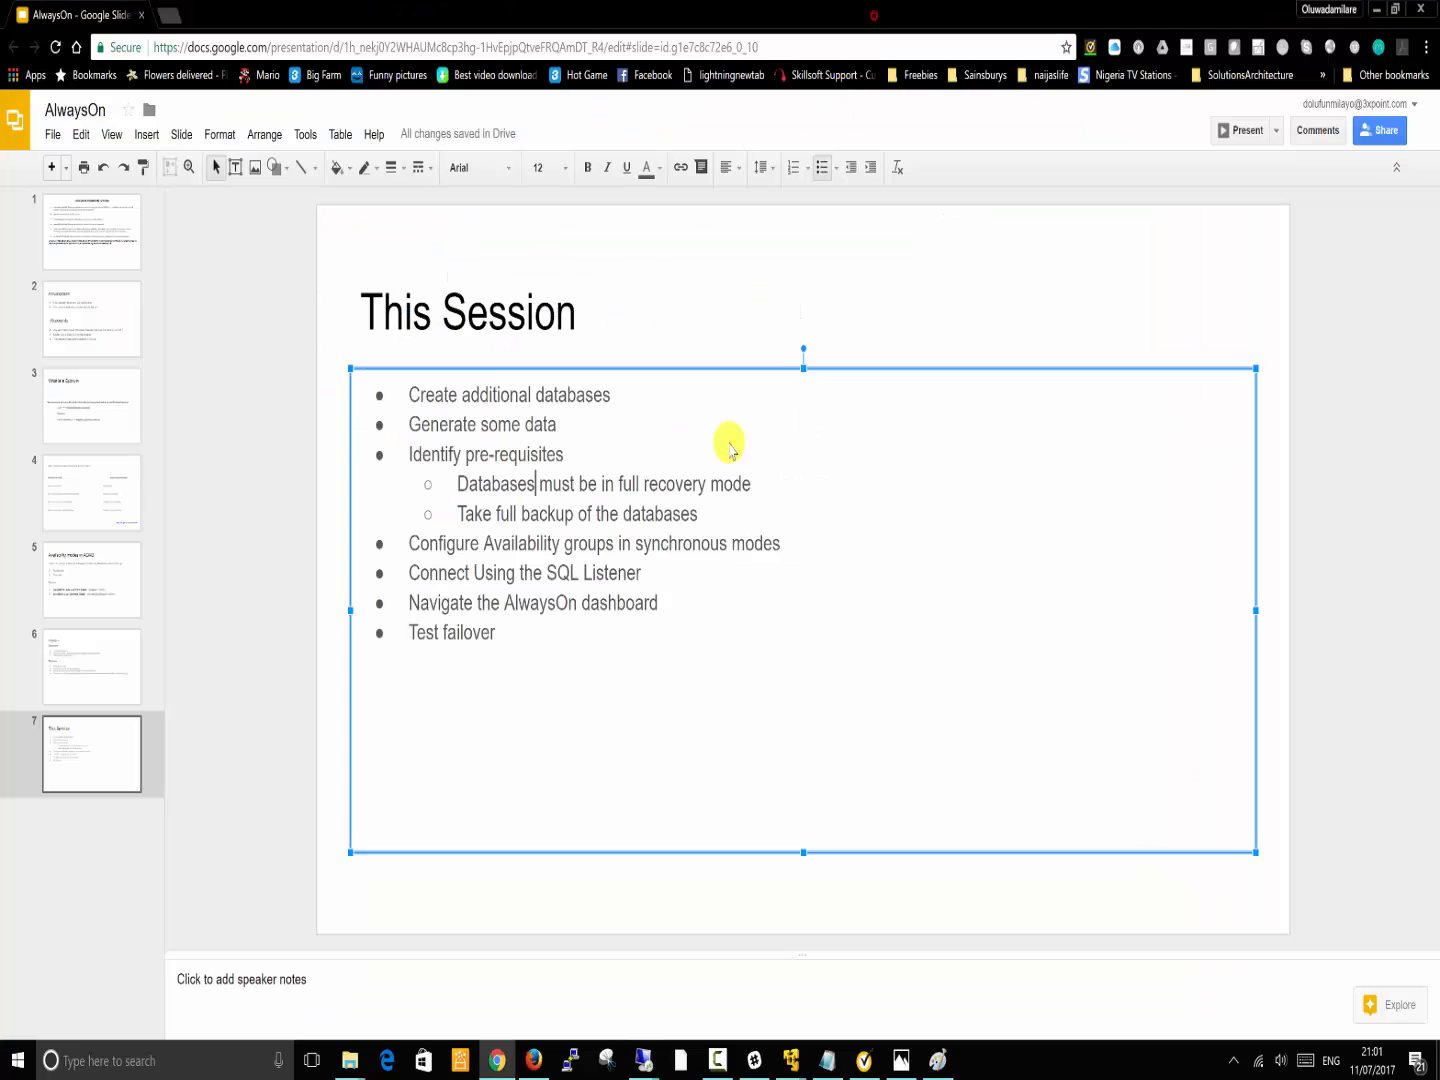
# Step: Return to the secondary remote desktop session and browse the e$ share to the MSSQL13.MSSQLSERVER\MSSQL\Backup folder
pyautogui.moveTo(645, 1057)
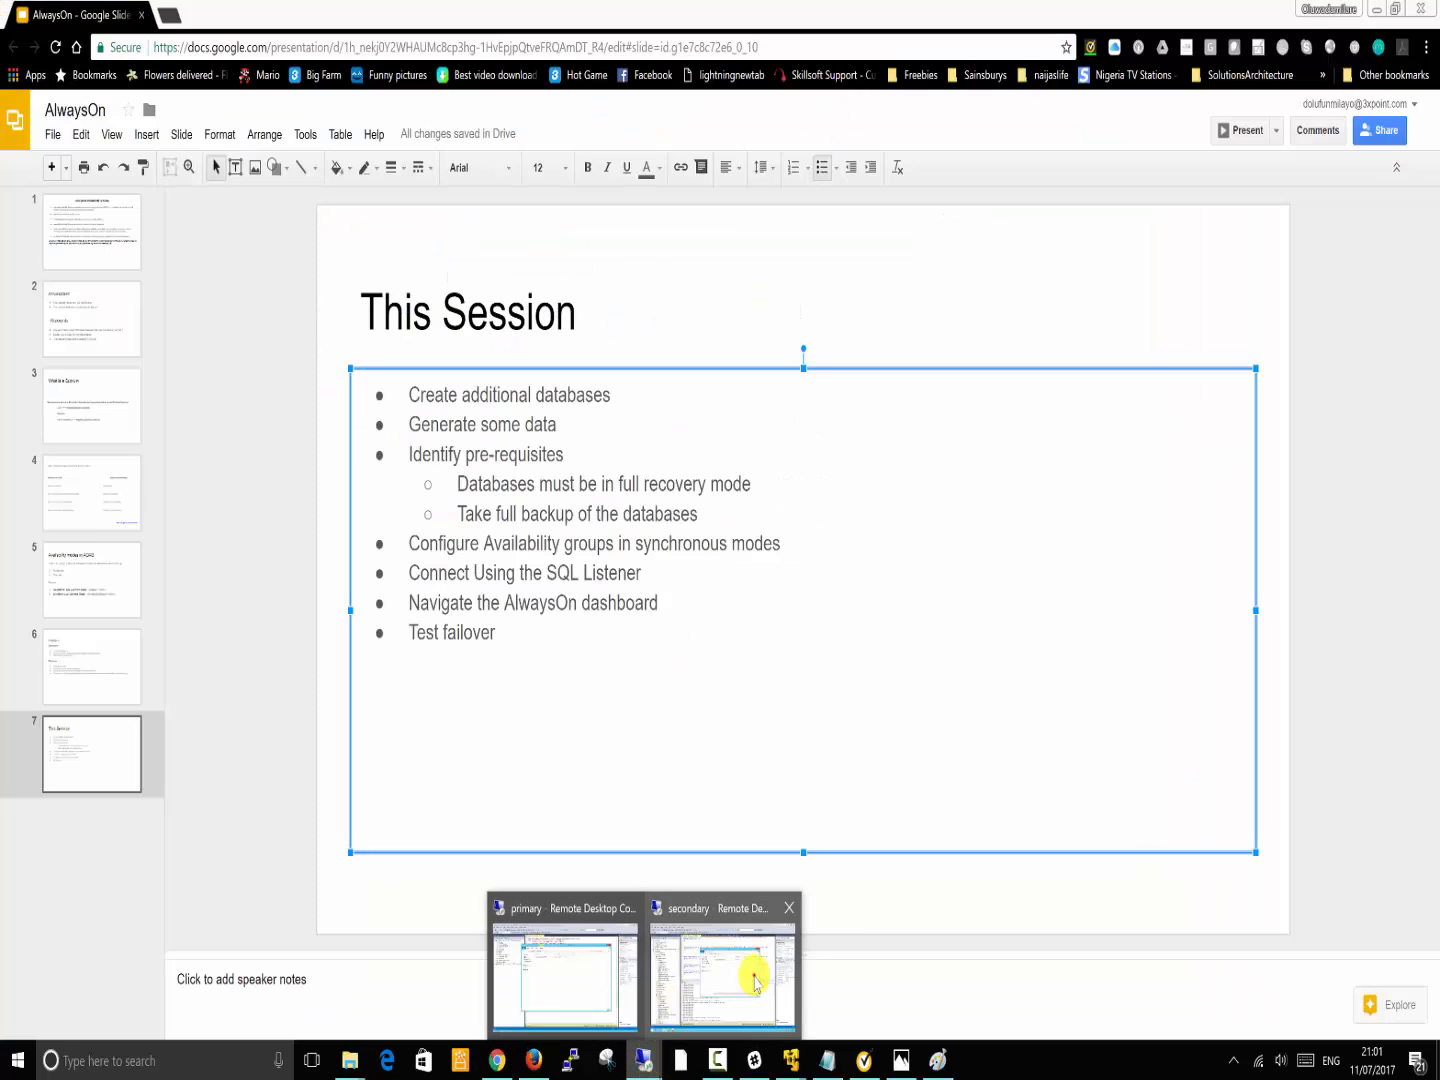
pyautogui.click(711, 985)
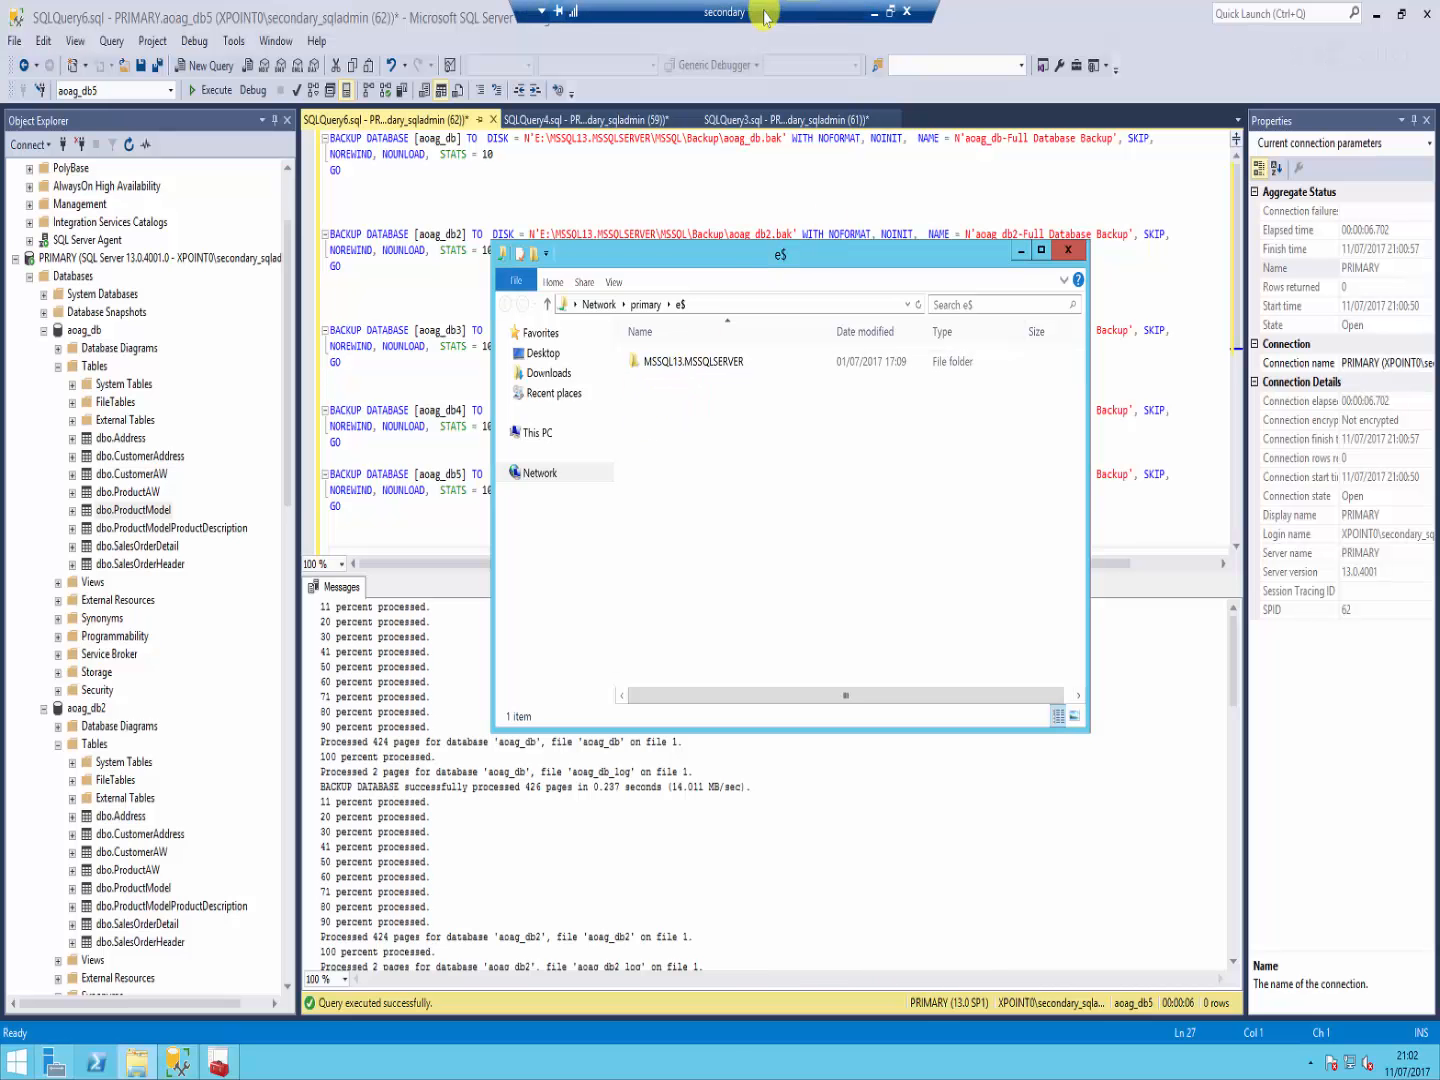
pyautogui.doubleClick(715, 366)
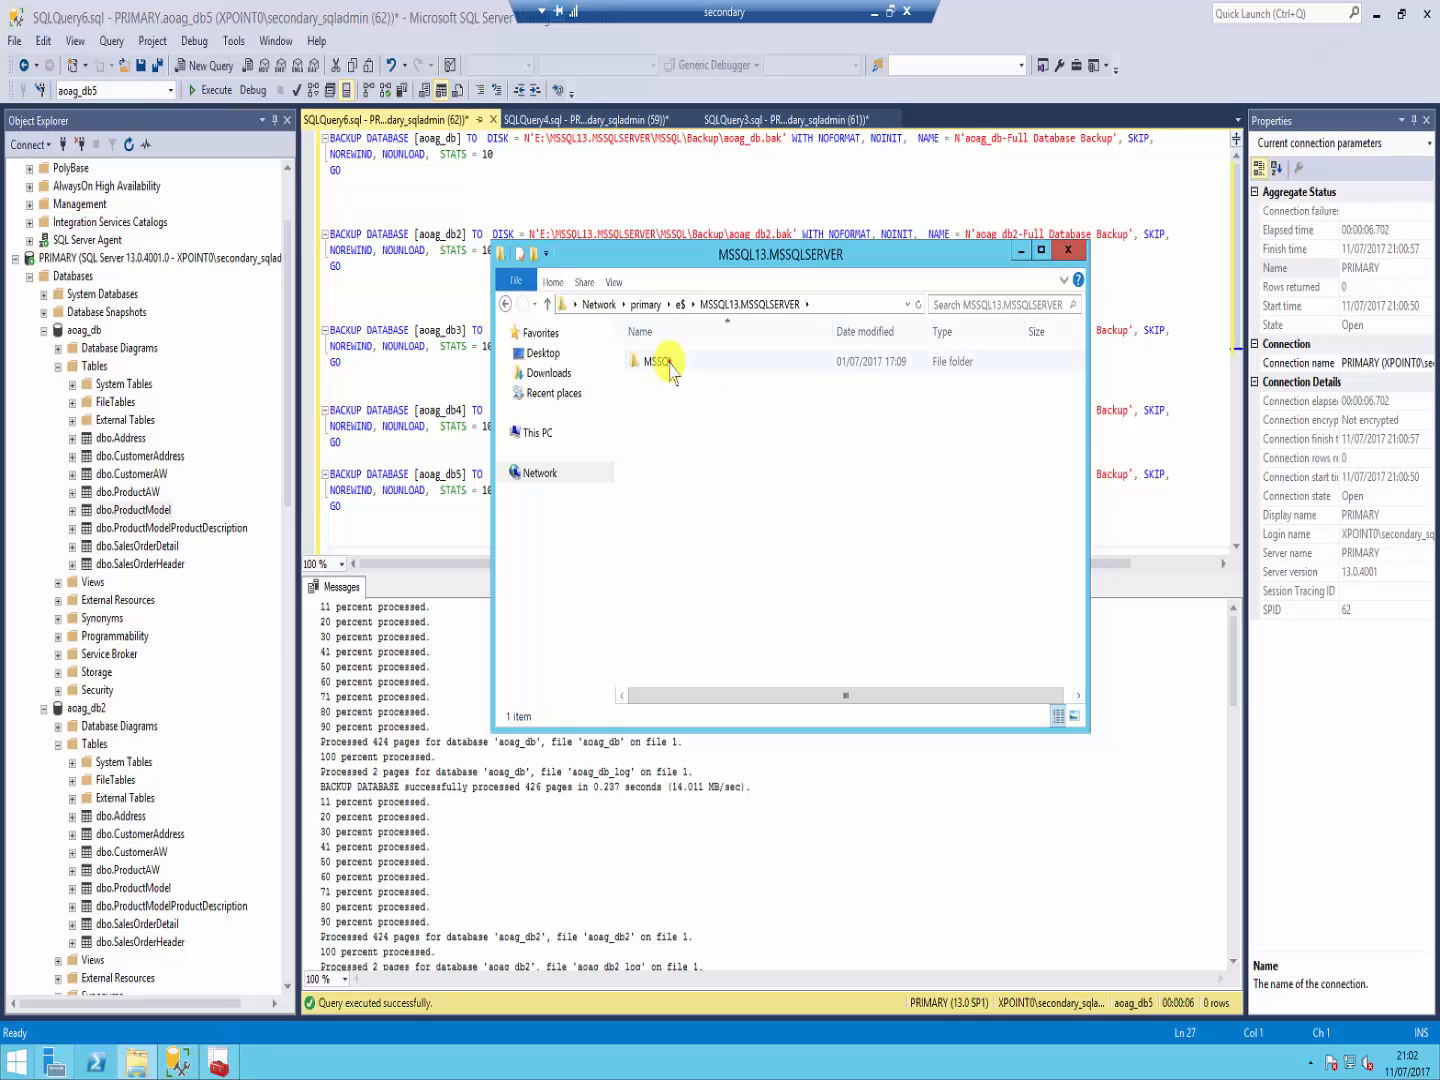
pyautogui.click(667, 366)
pyautogui.doubleClick(667, 365)
pyautogui.doubleClick(664, 366)
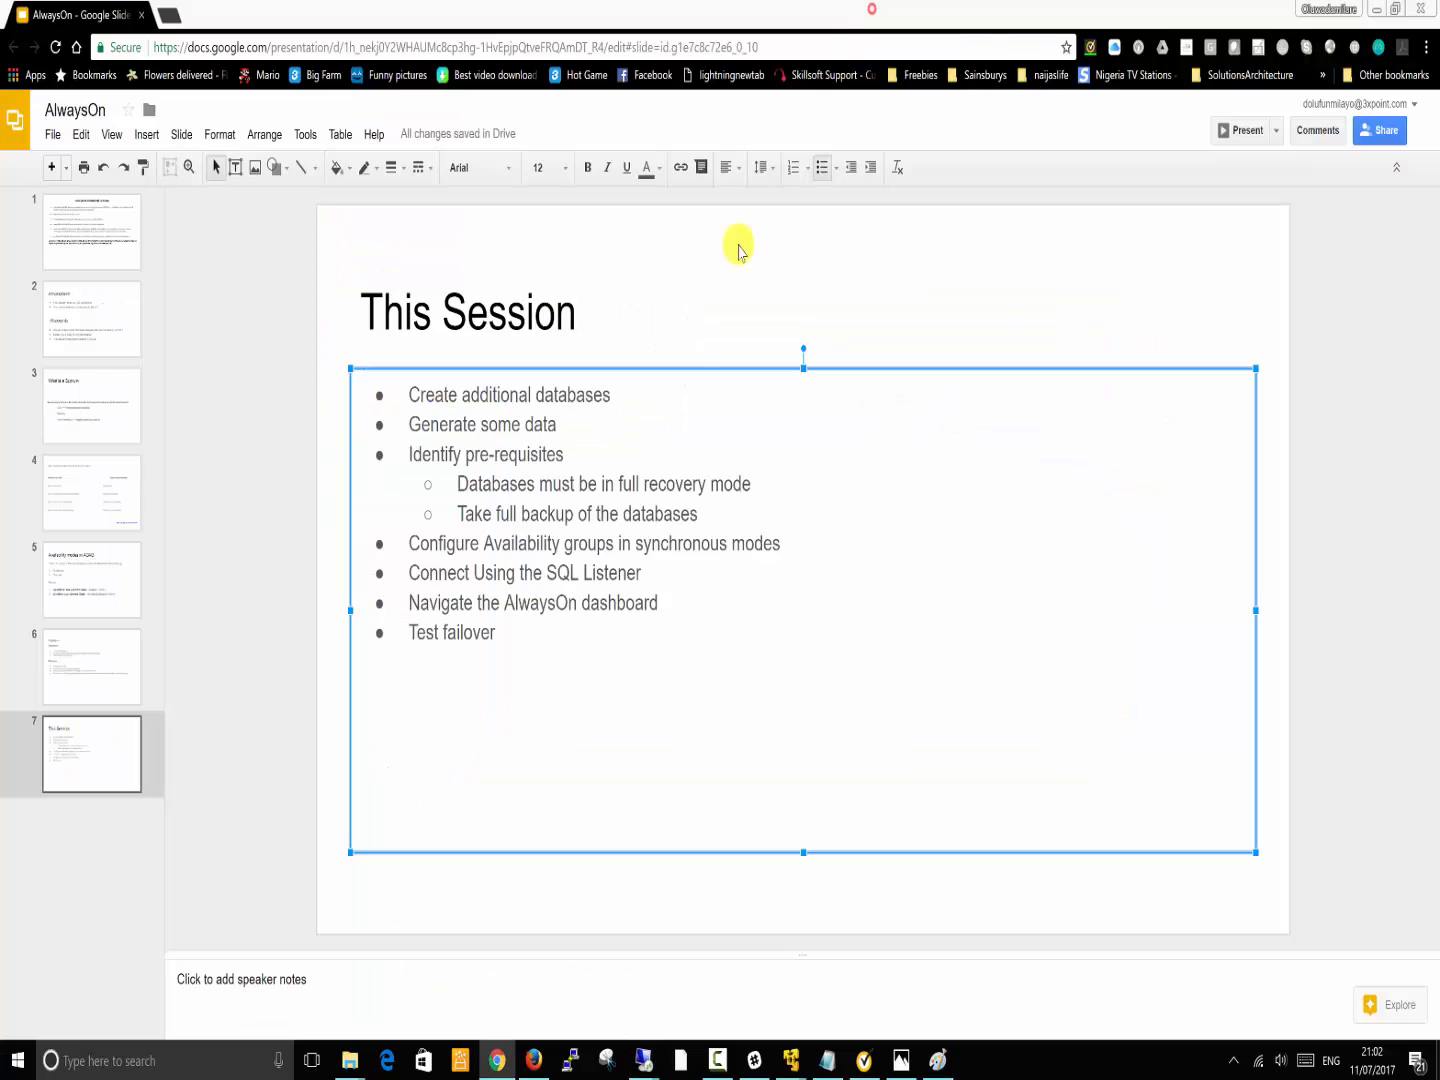
# Step: View the session outline in the AlwaysOn slides, and return to the backup script in the secondary remote desktop session
pyautogui.click(873, 13)
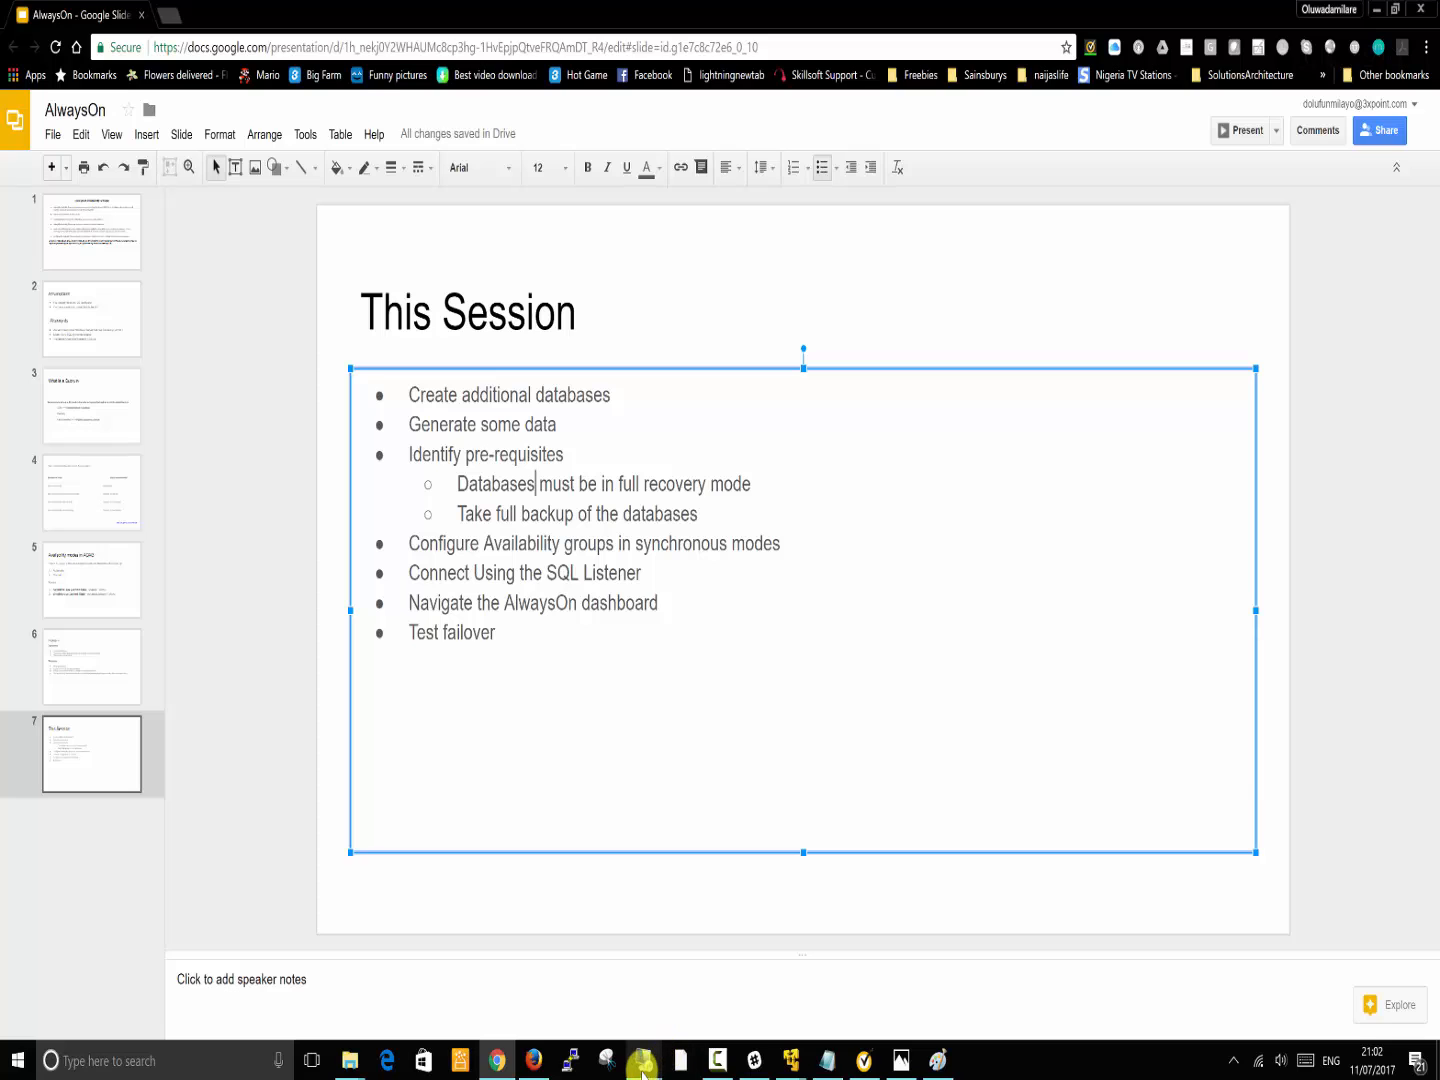
pyautogui.moveTo(648, 1060)
pyautogui.click(720, 966)
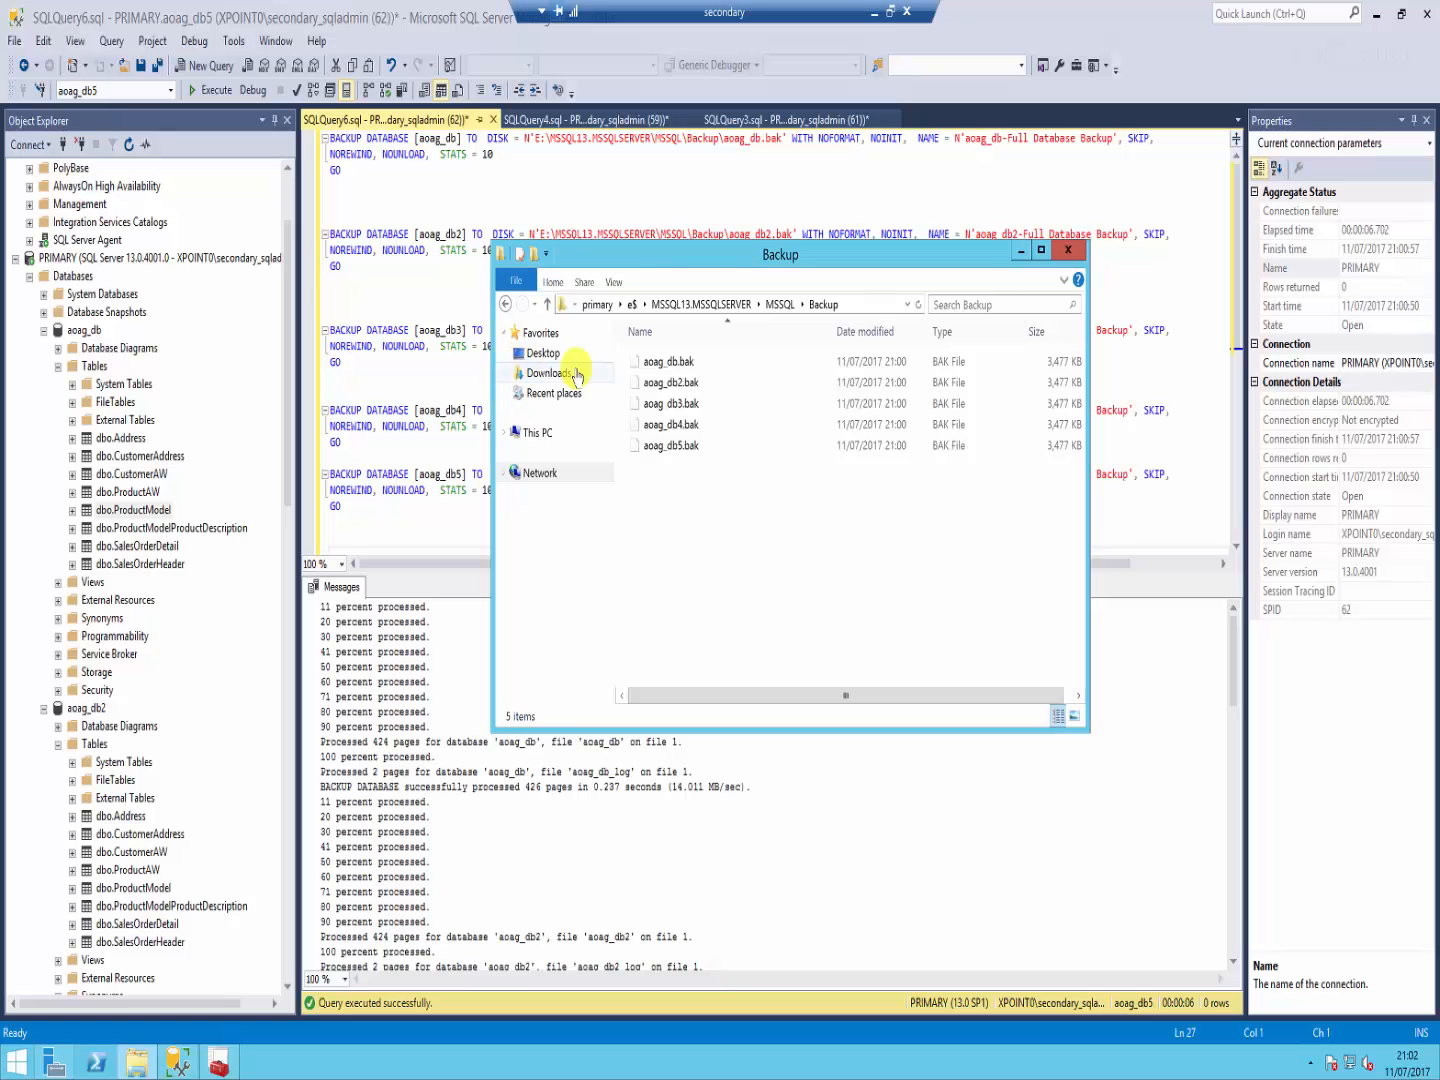
pyautogui.click(444, 278)
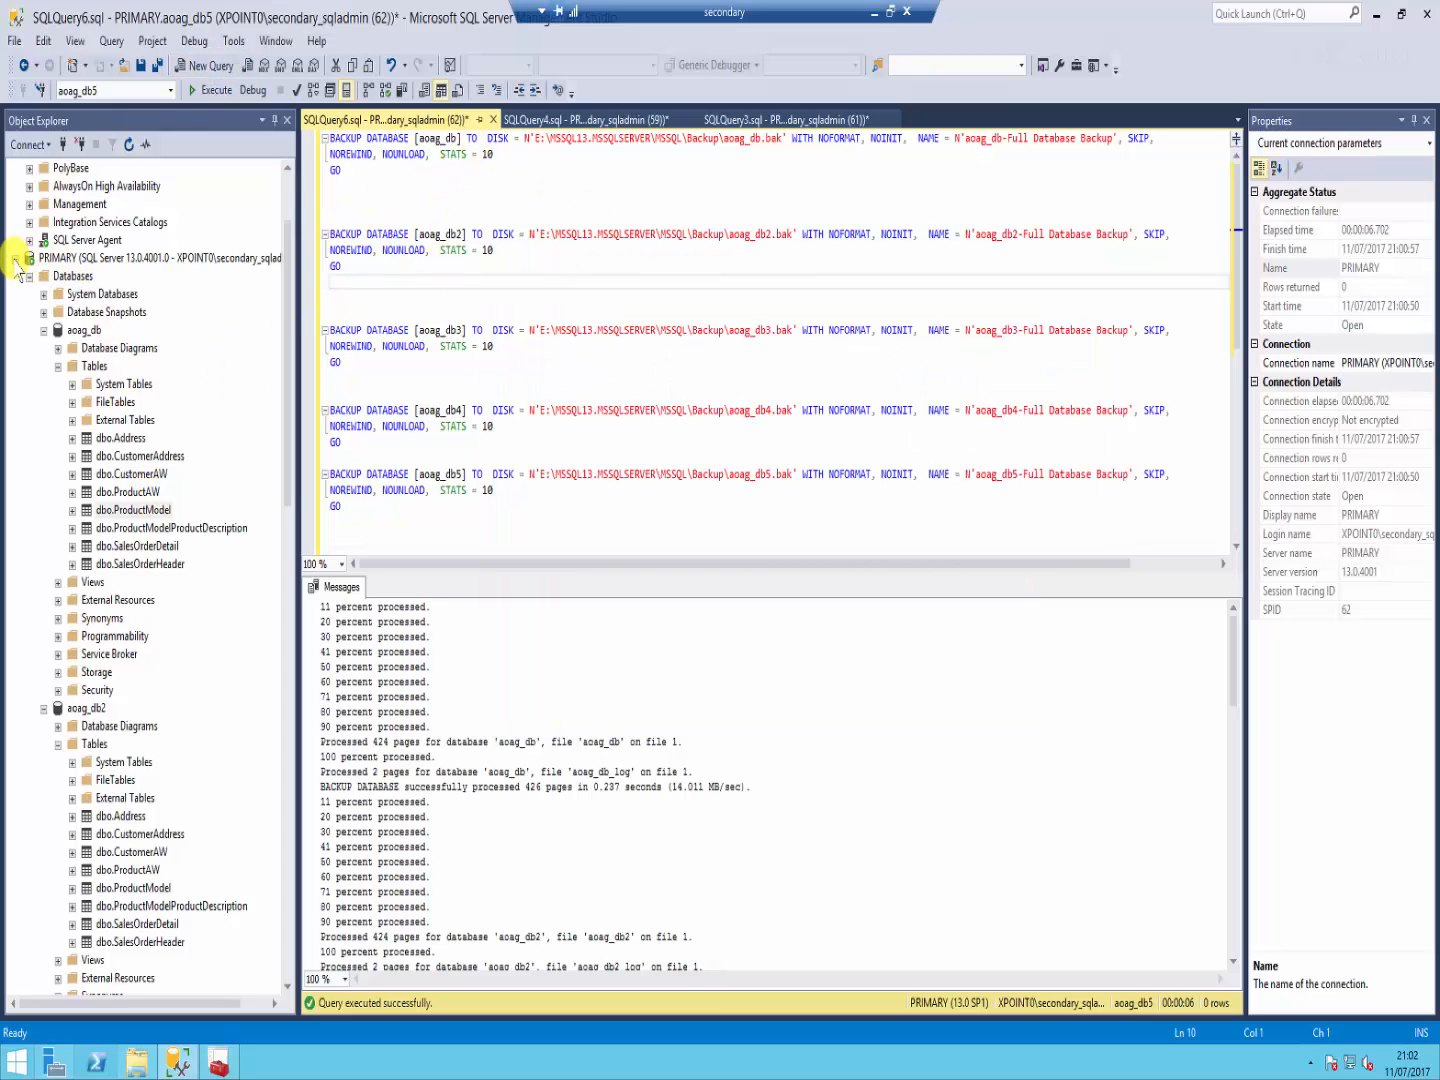
# Step: Collapse the SECONDARY server, the expanded aoag databases and the PRIMARY server's Databases folder in the object tree
pyautogui.moveTo(287, 356); pyautogui.dragTo(308, 143)
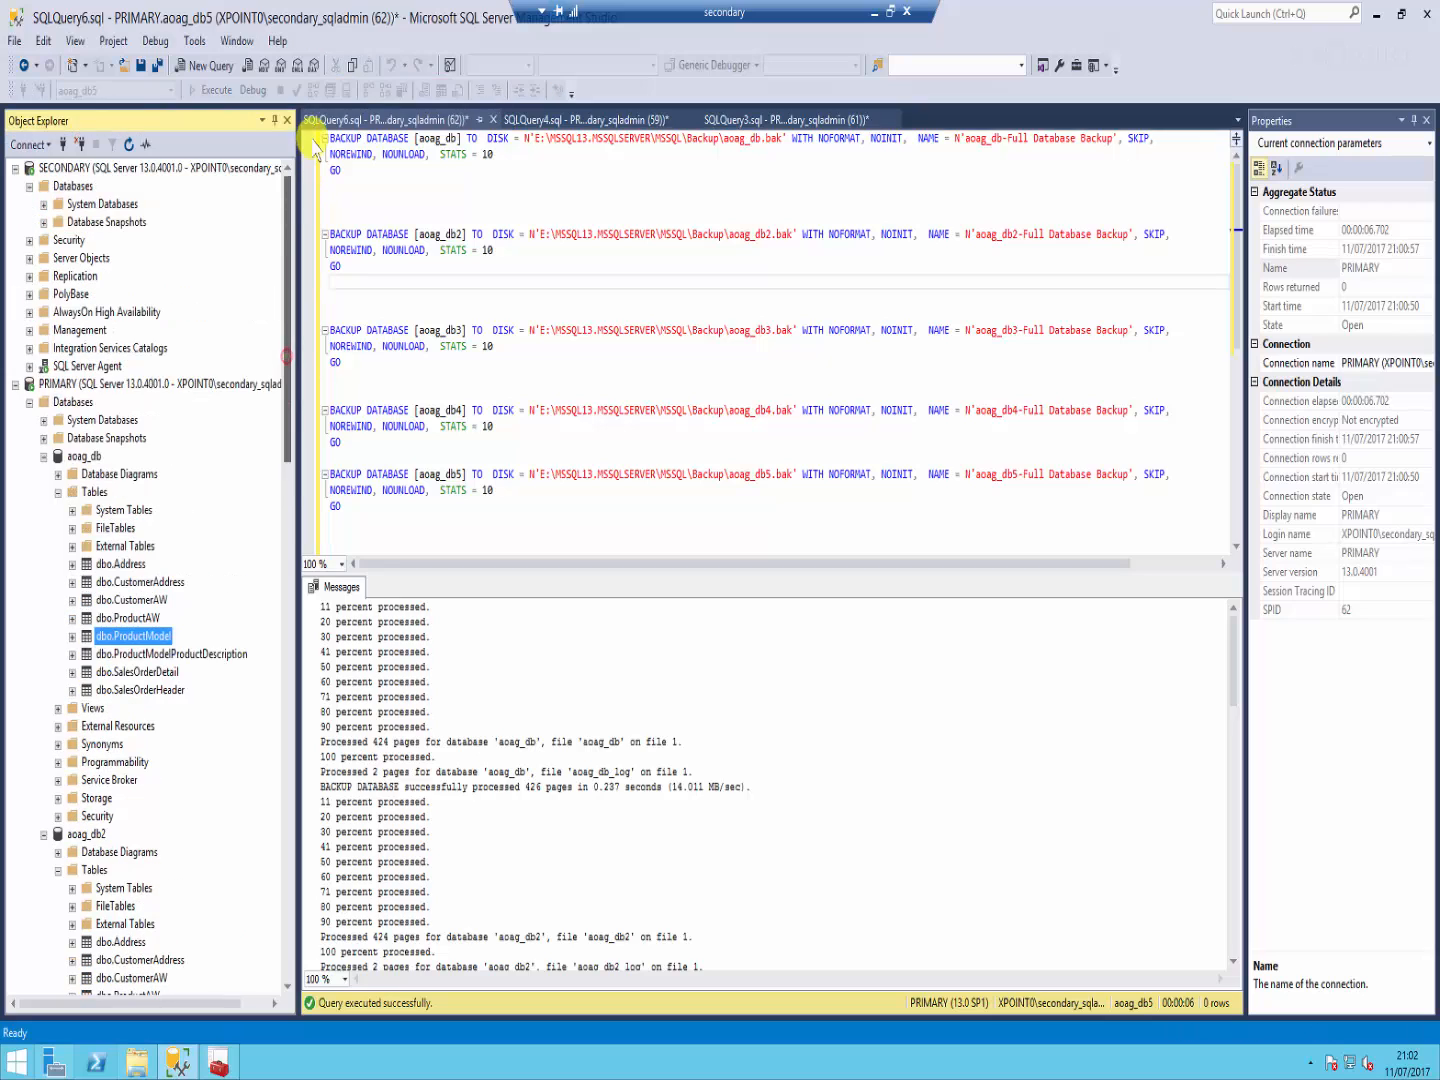
pyautogui.click(14, 168)
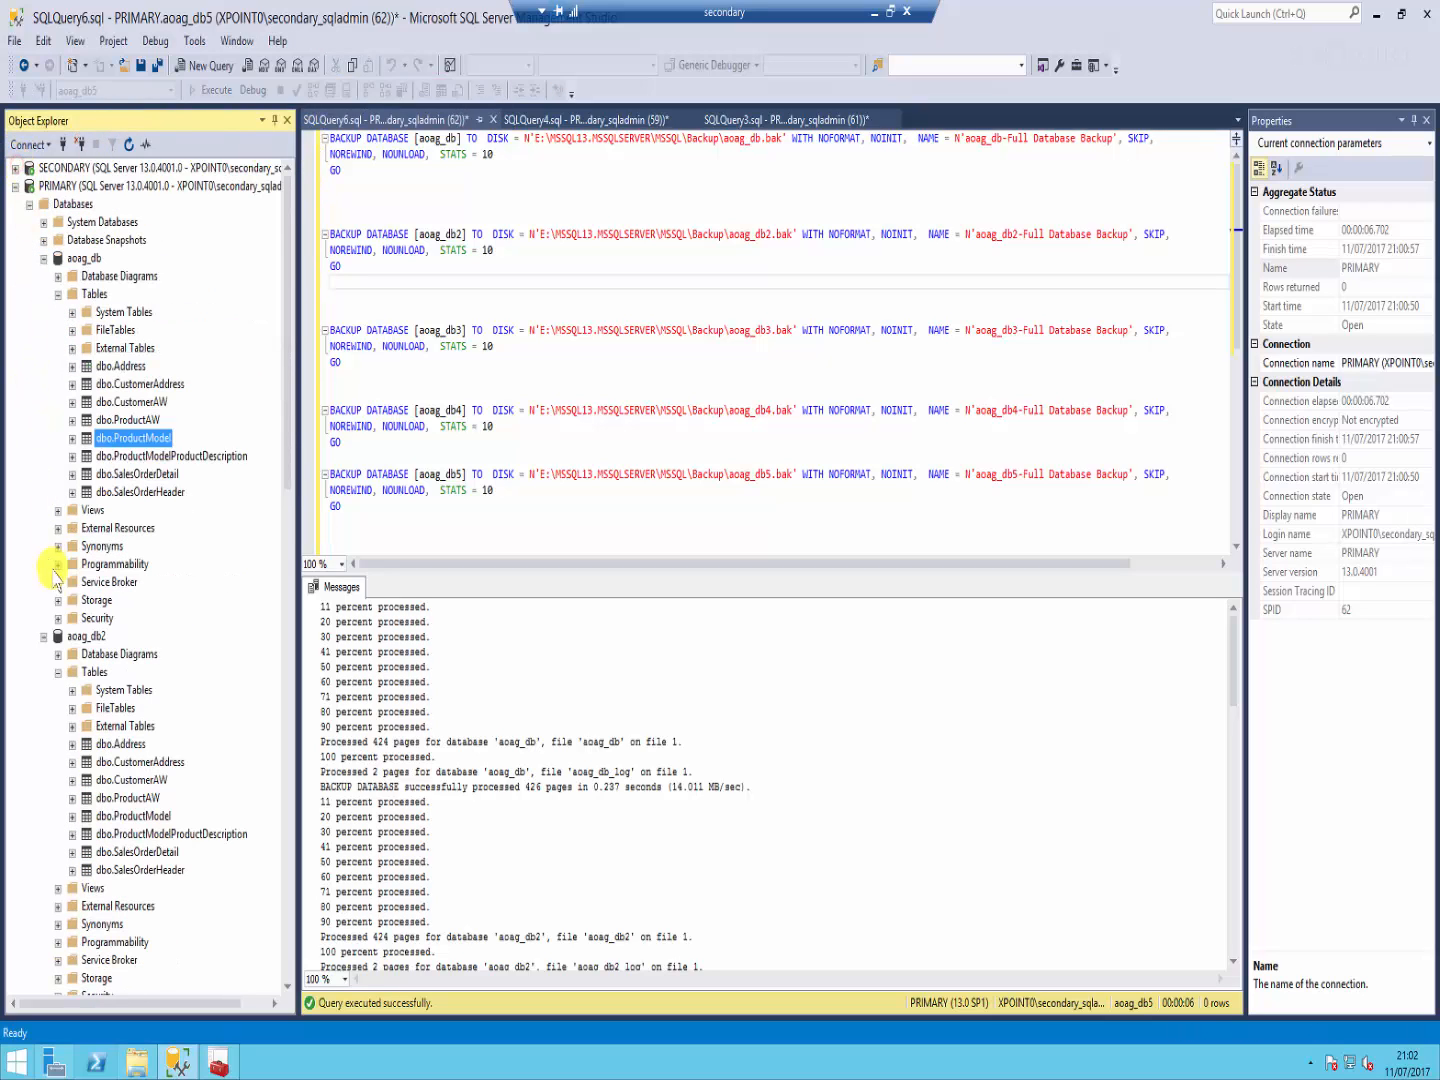
pyautogui.click(44, 636)
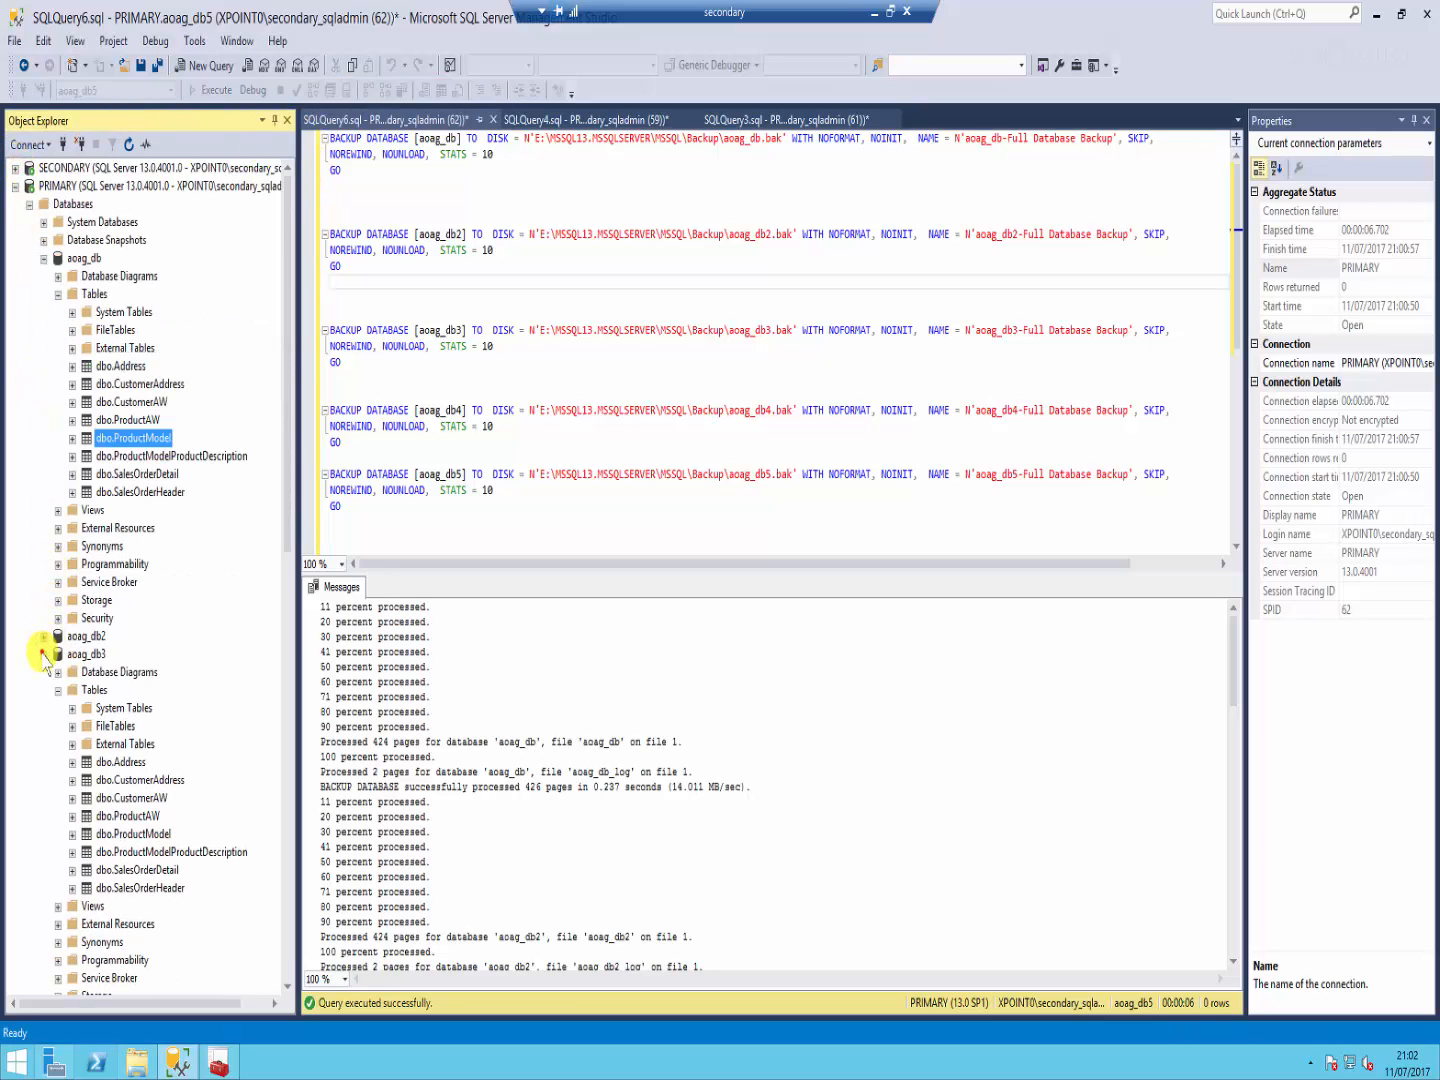
pyautogui.click(44, 654)
pyautogui.scroll(-1, 42, 680)
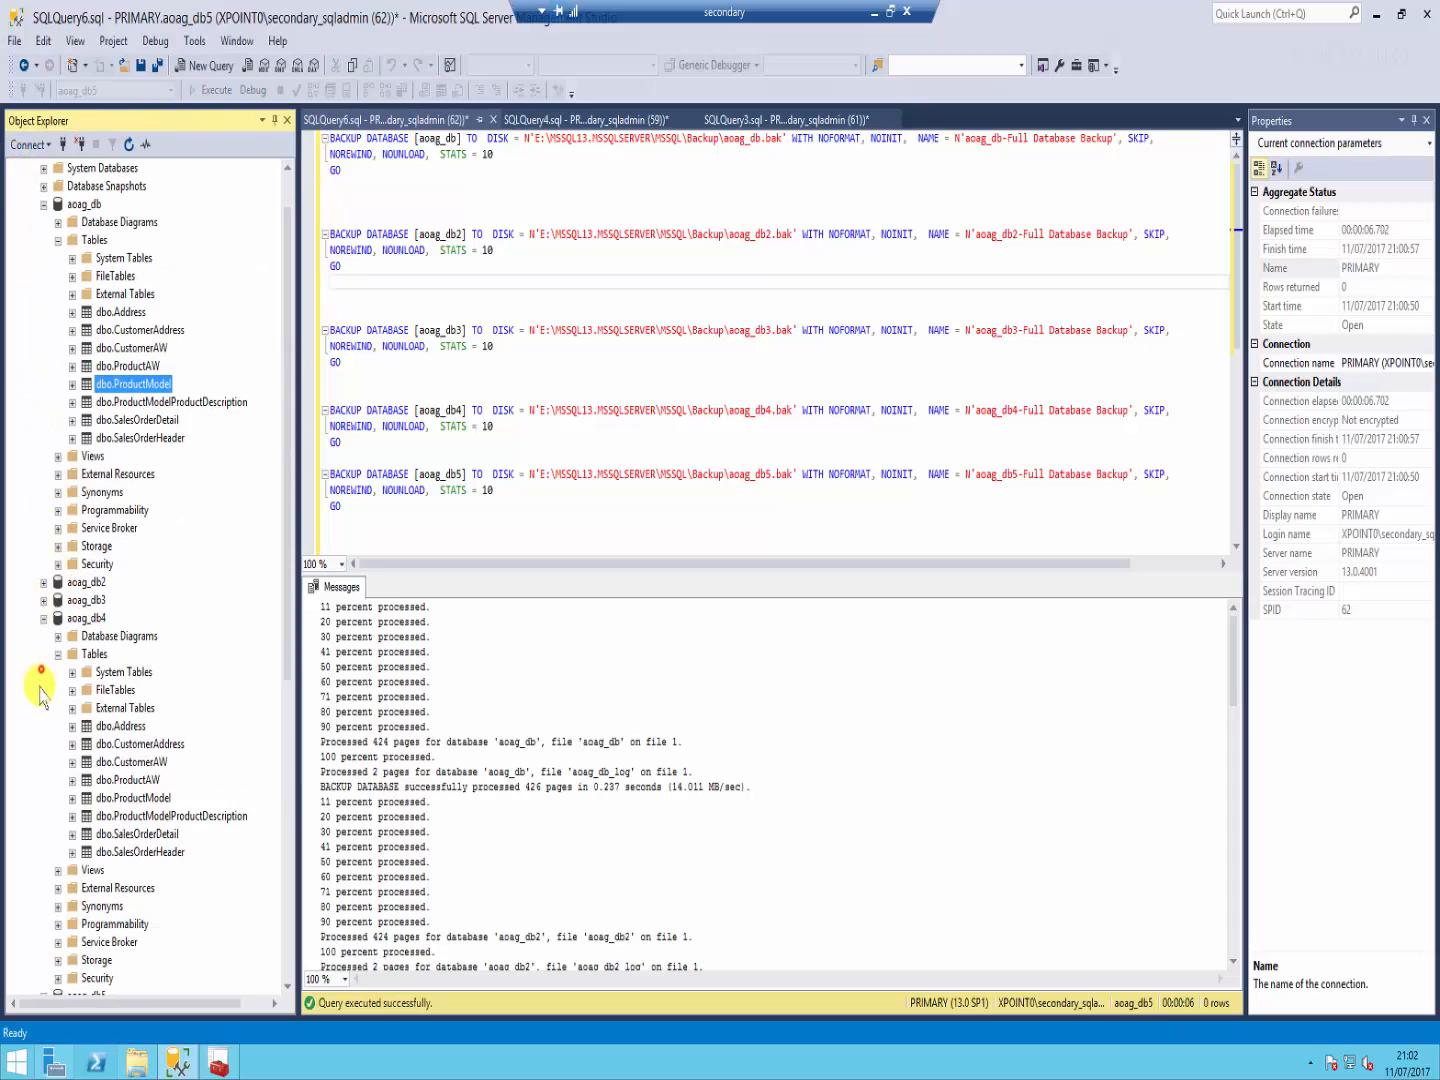
pyautogui.click(43, 618)
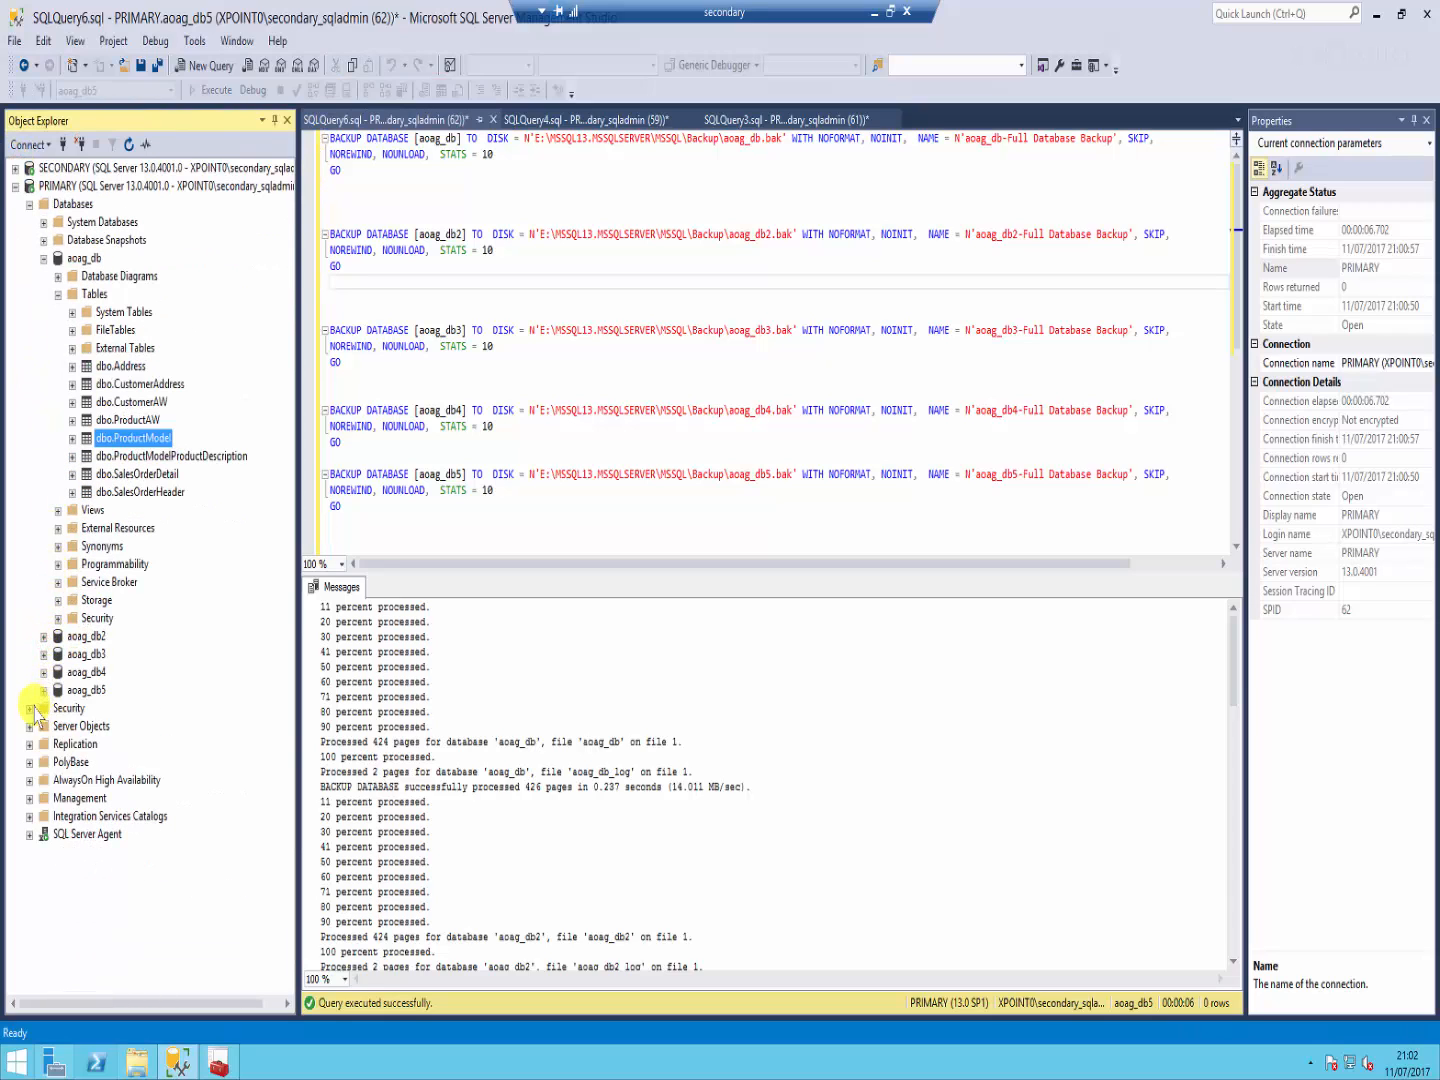
pyautogui.click(42, 258)
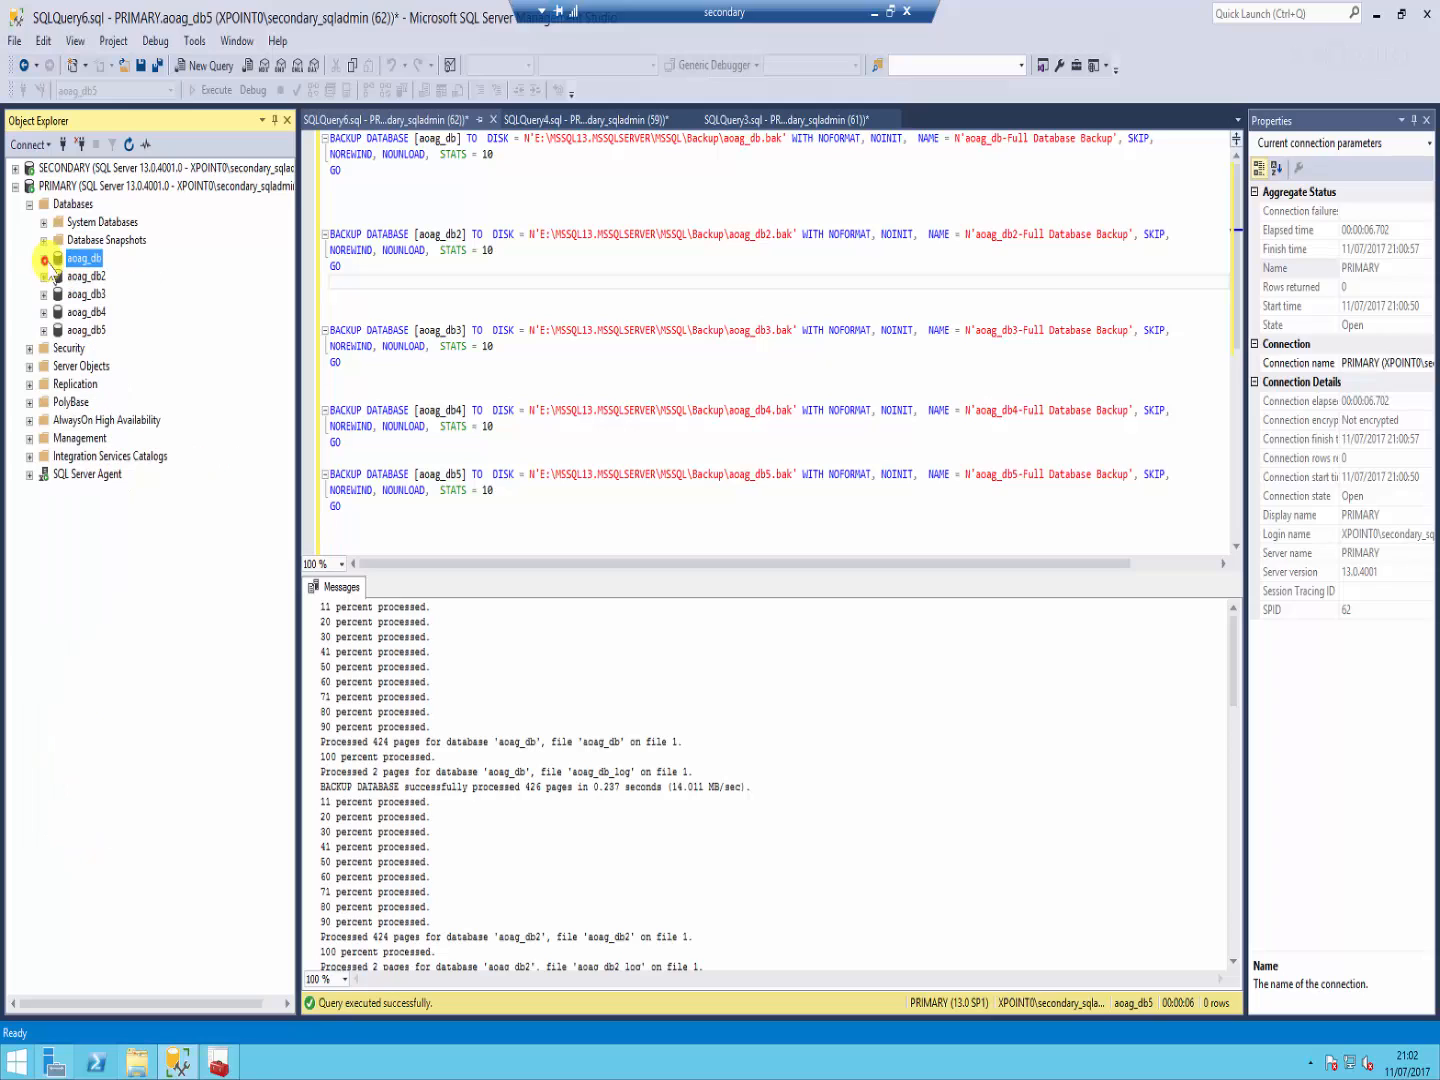
pyautogui.click(30, 204)
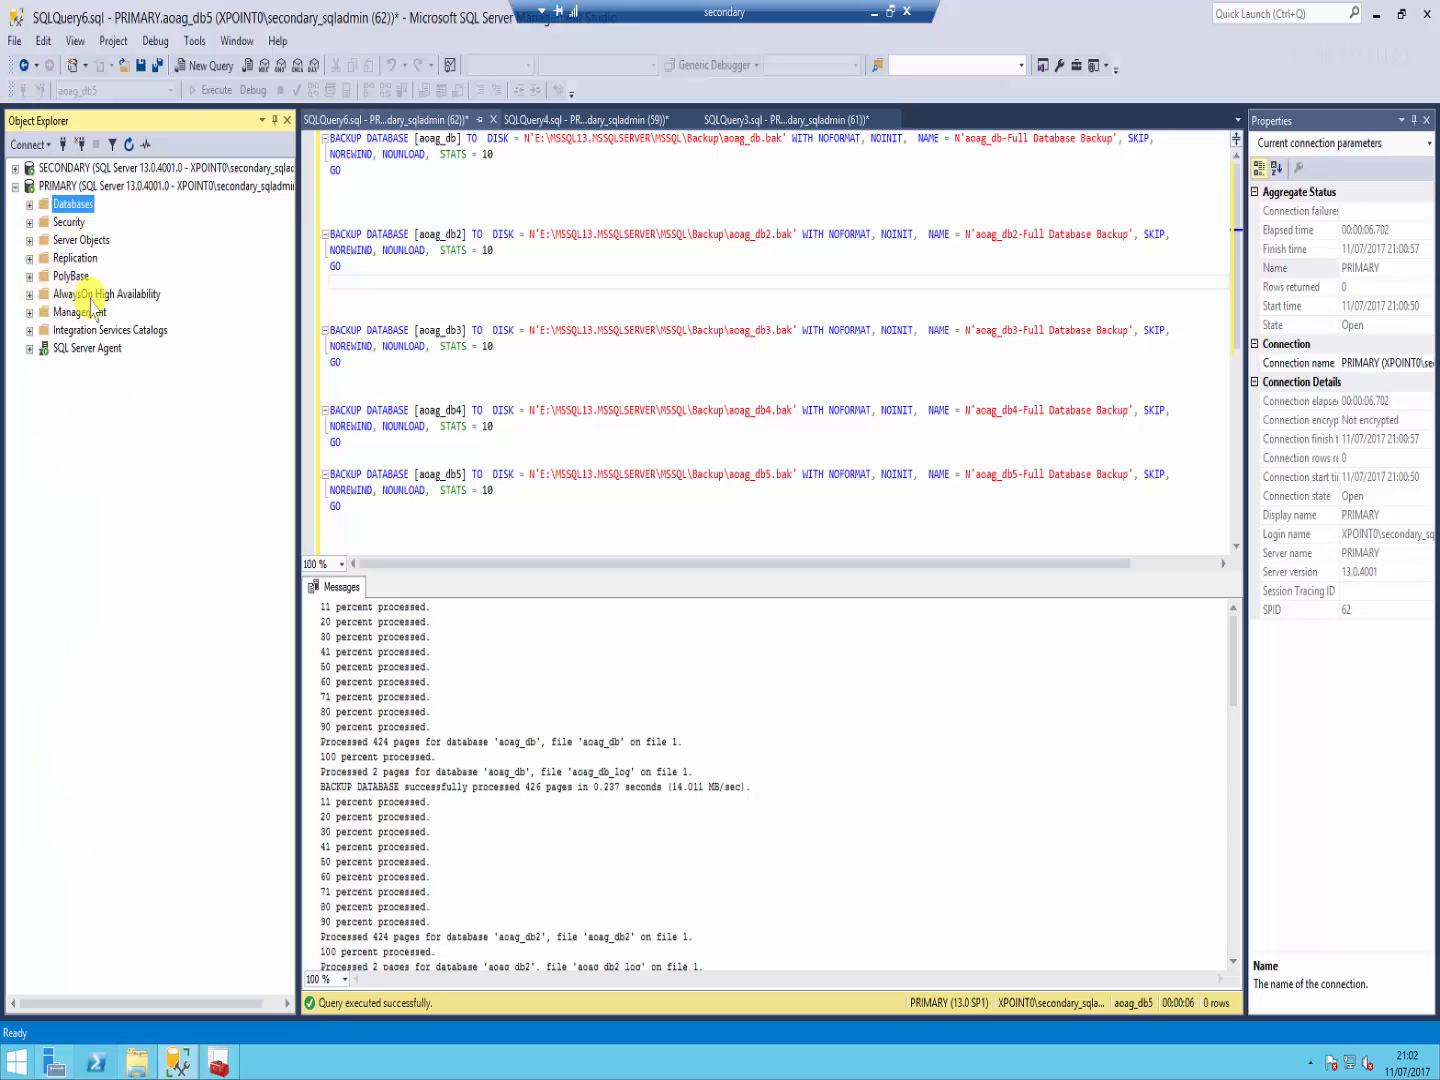
# Step: Start a new availability group on the PRIMARY server, name it XPOINT_AG, and keep Windows Server Failover Clustering as the cluster type
pyautogui.click(29, 294)
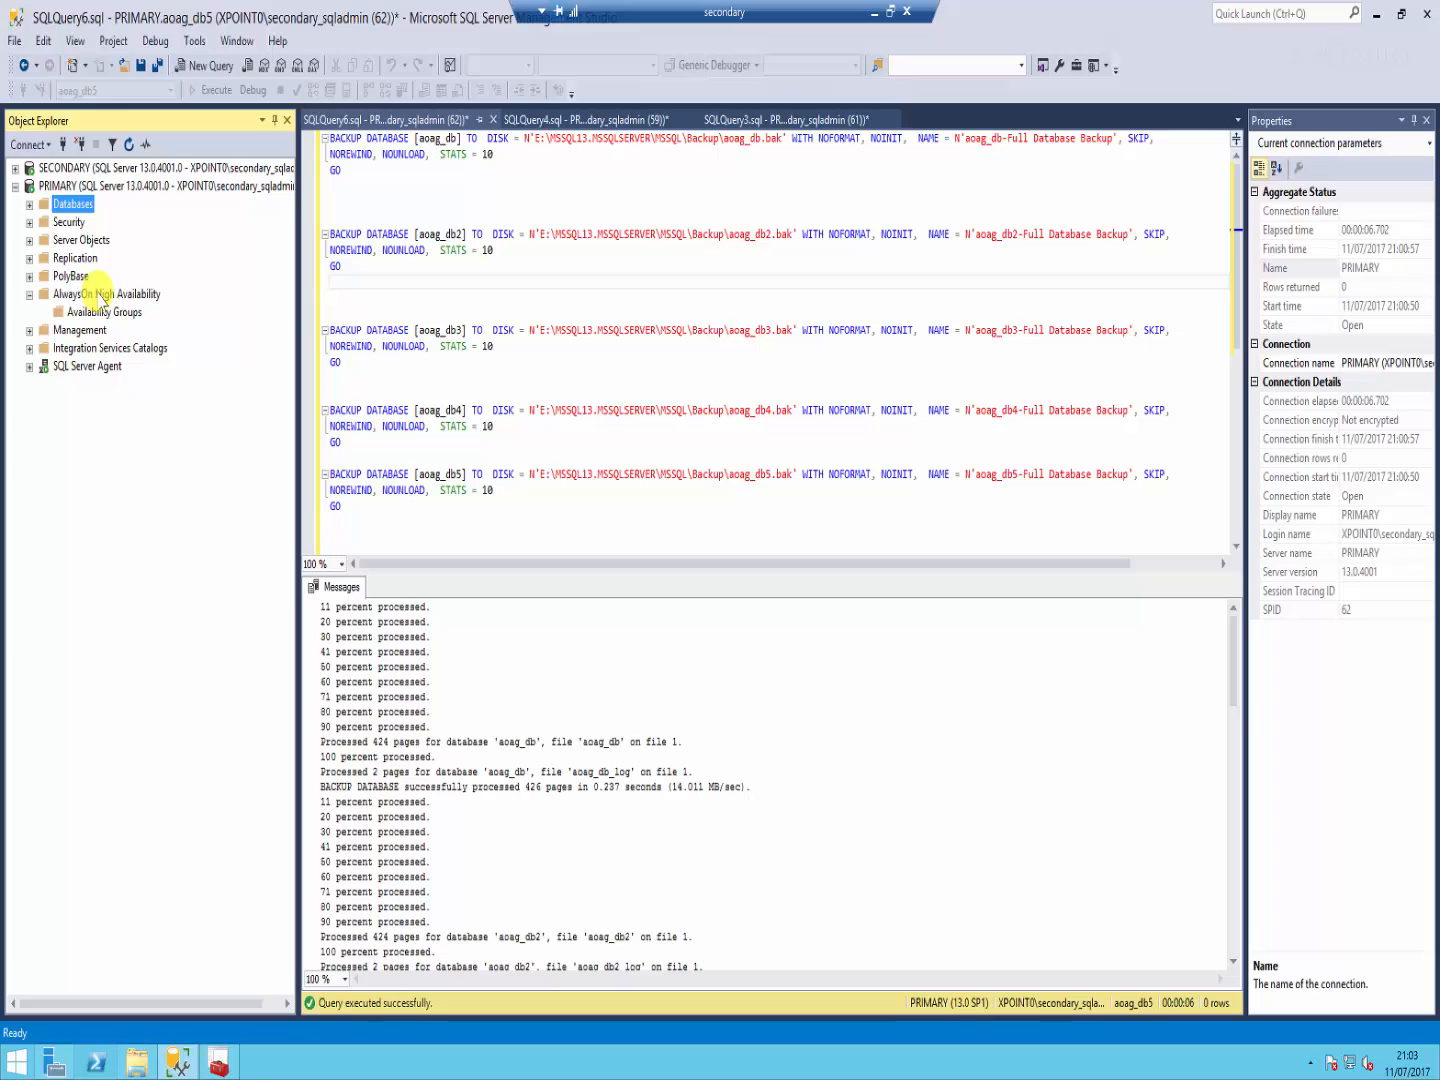
pyautogui.rightClick(98, 295)
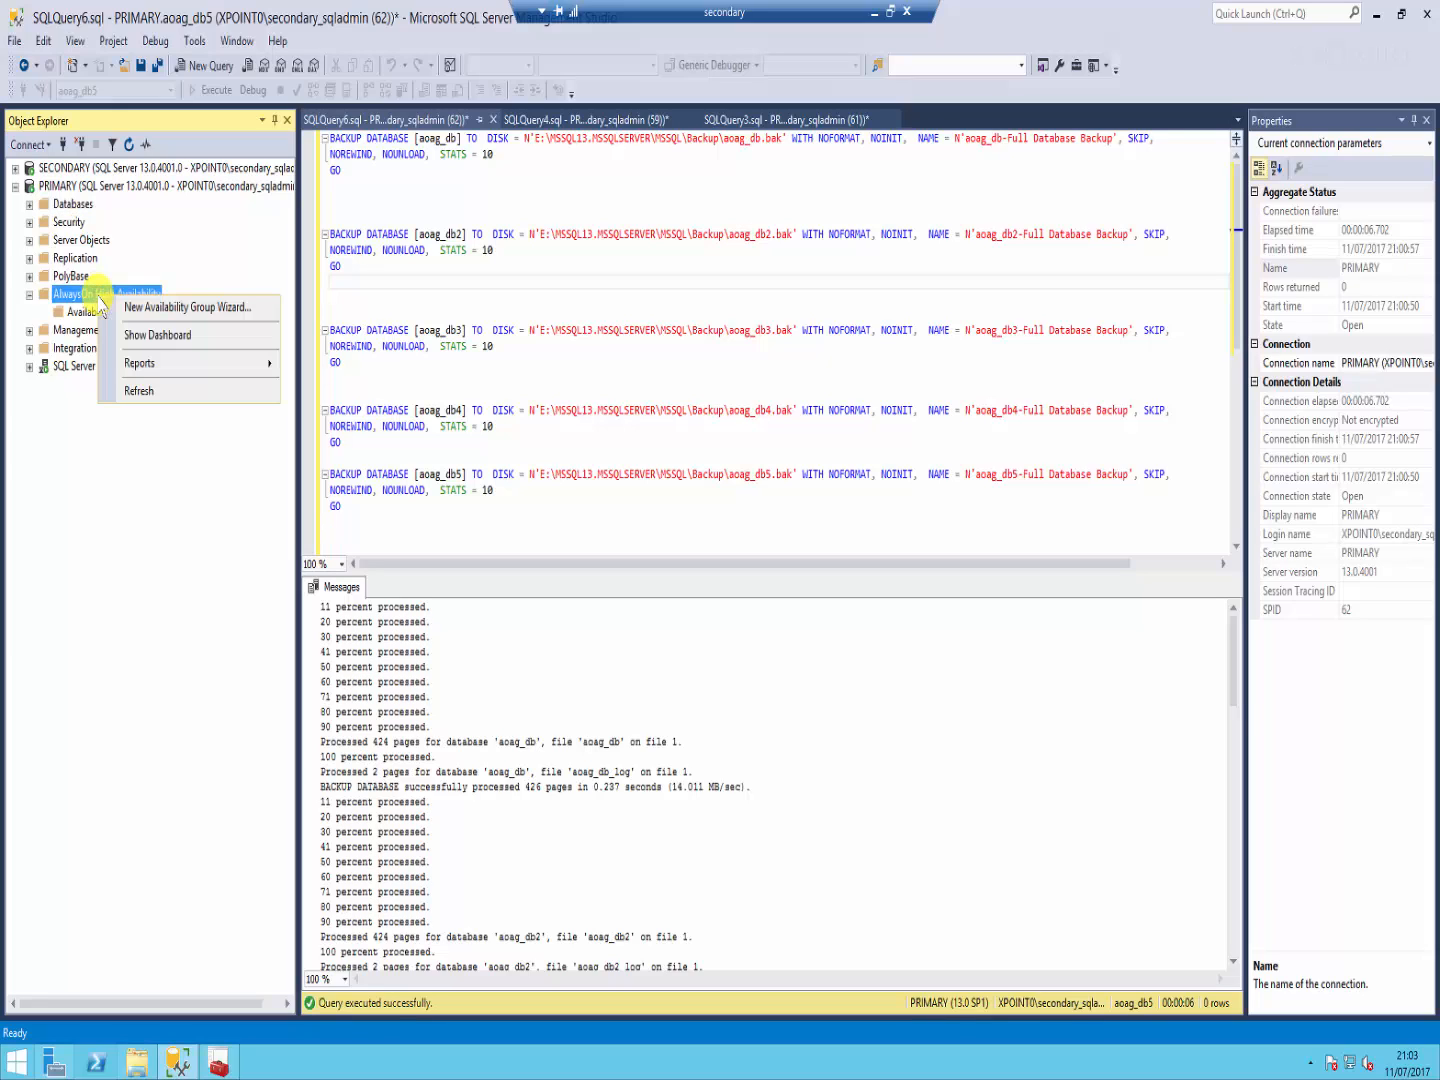
pyautogui.click(160, 309)
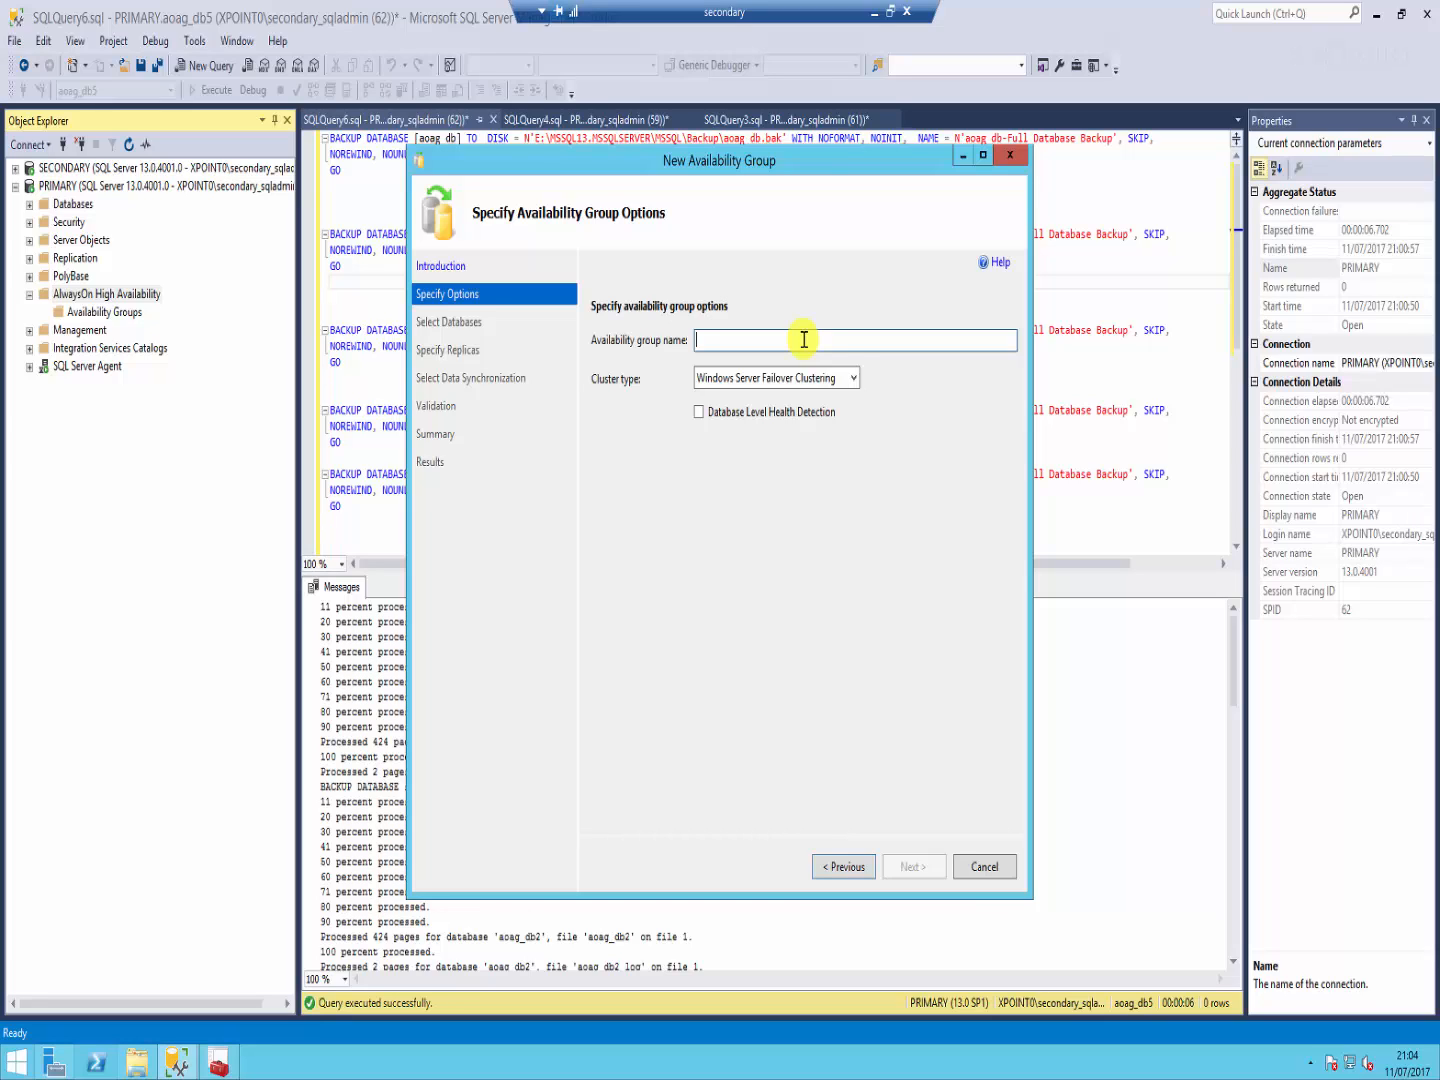
pyautogui.write('XPOINT_AG')
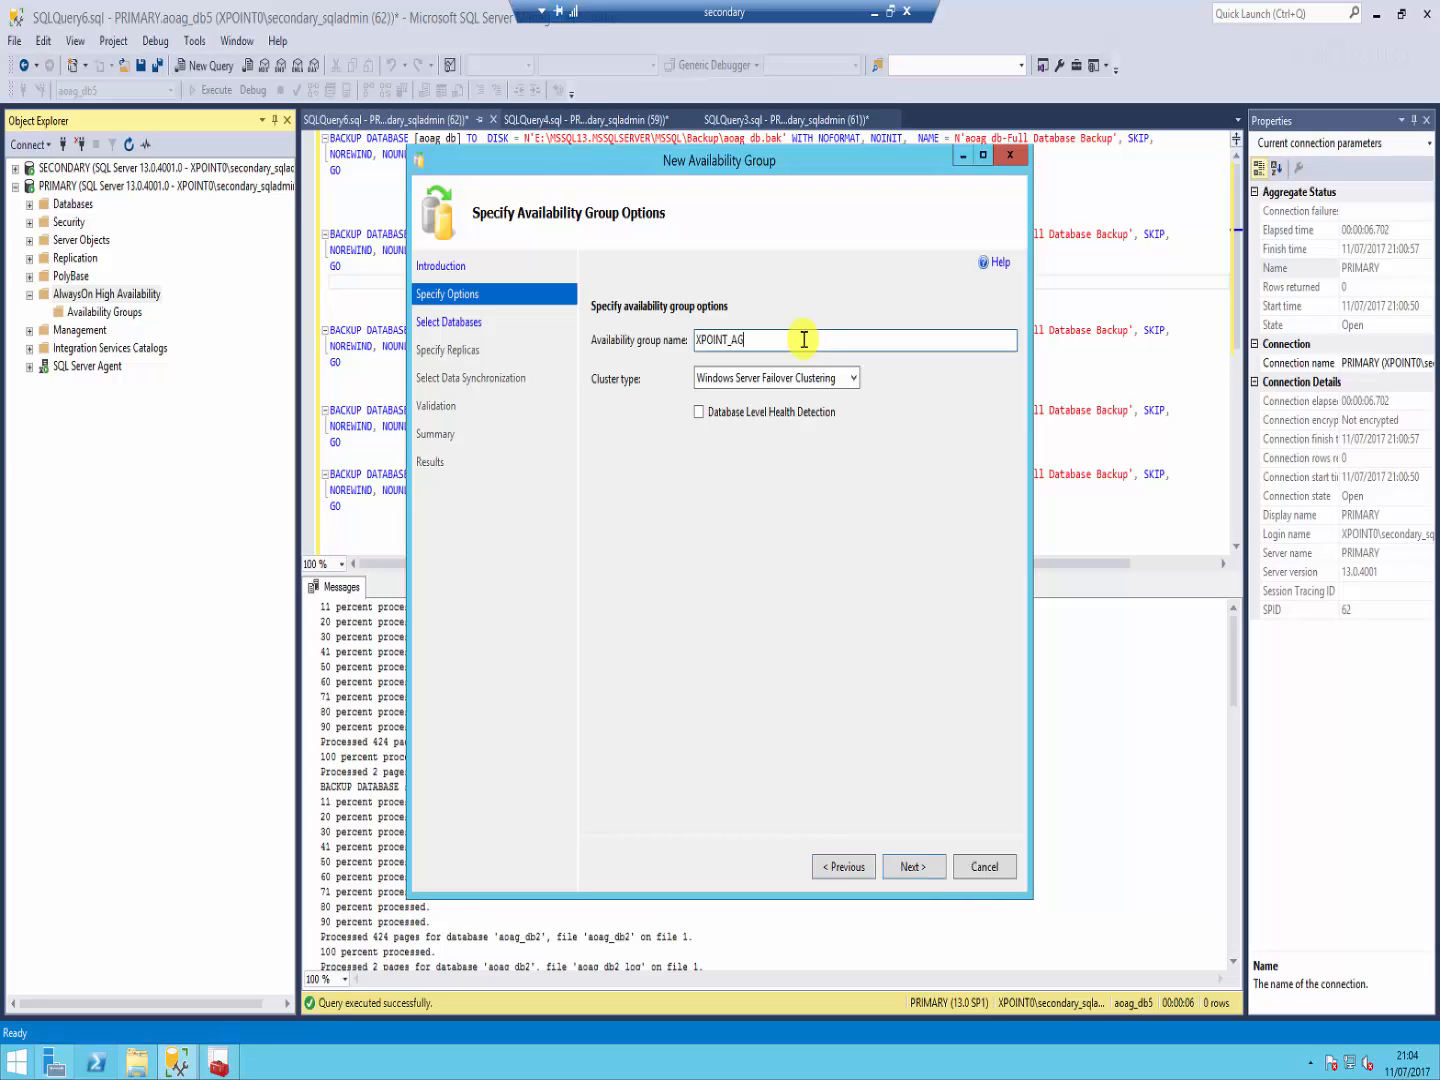
pyautogui.click(738, 378)
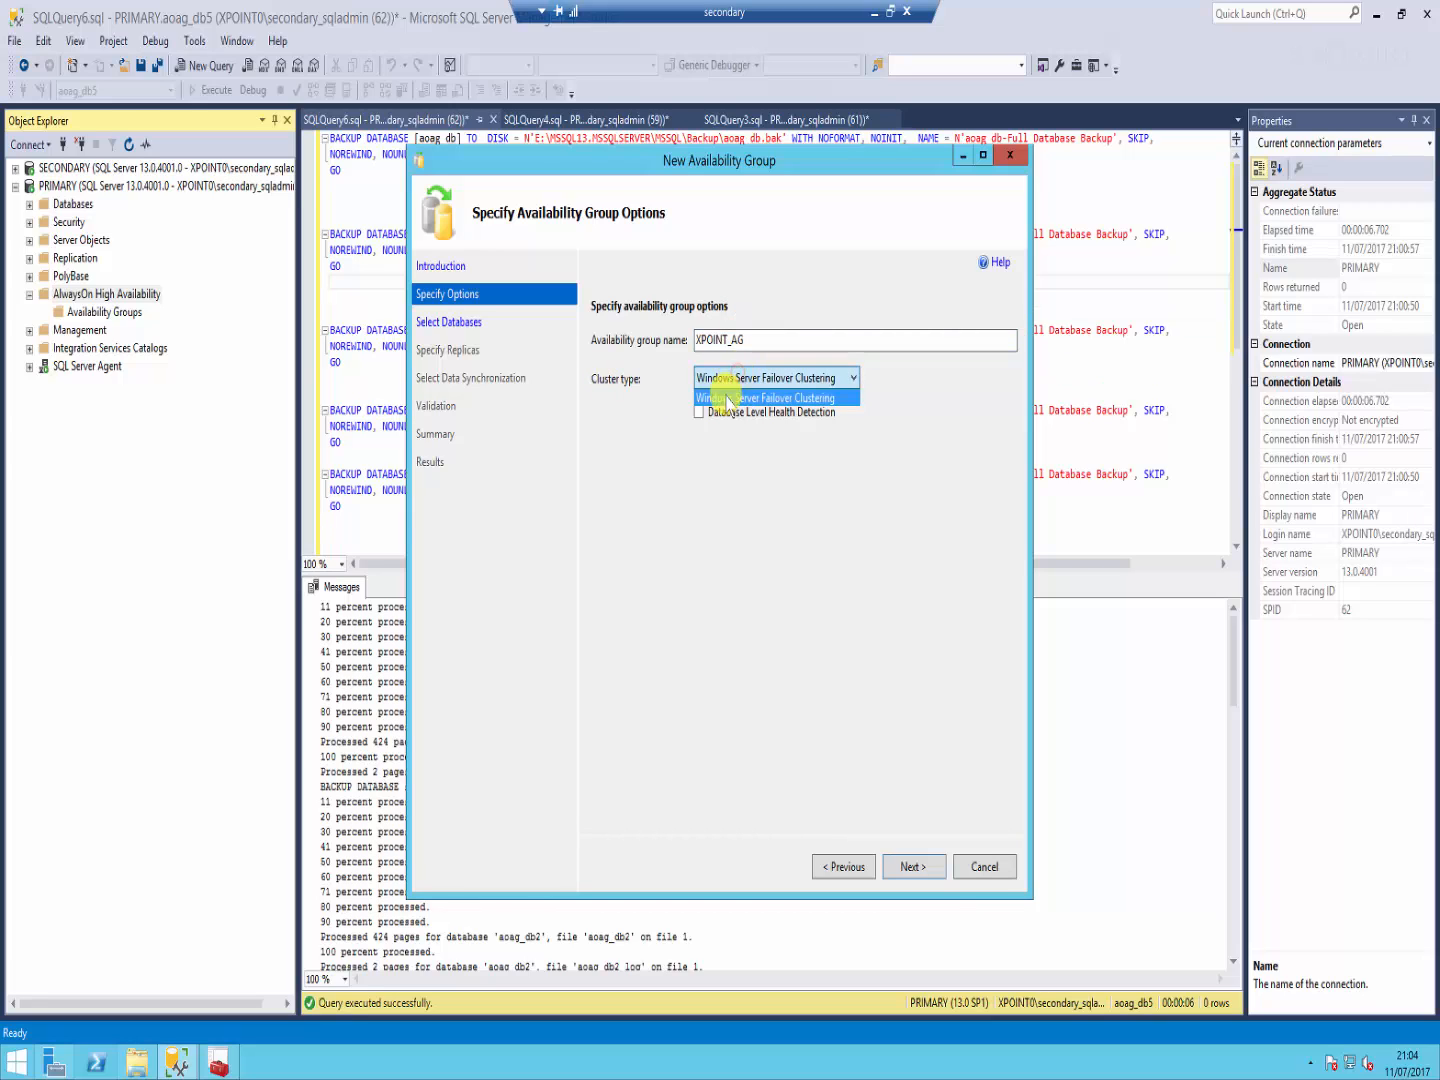
pyautogui.click(633, 391)
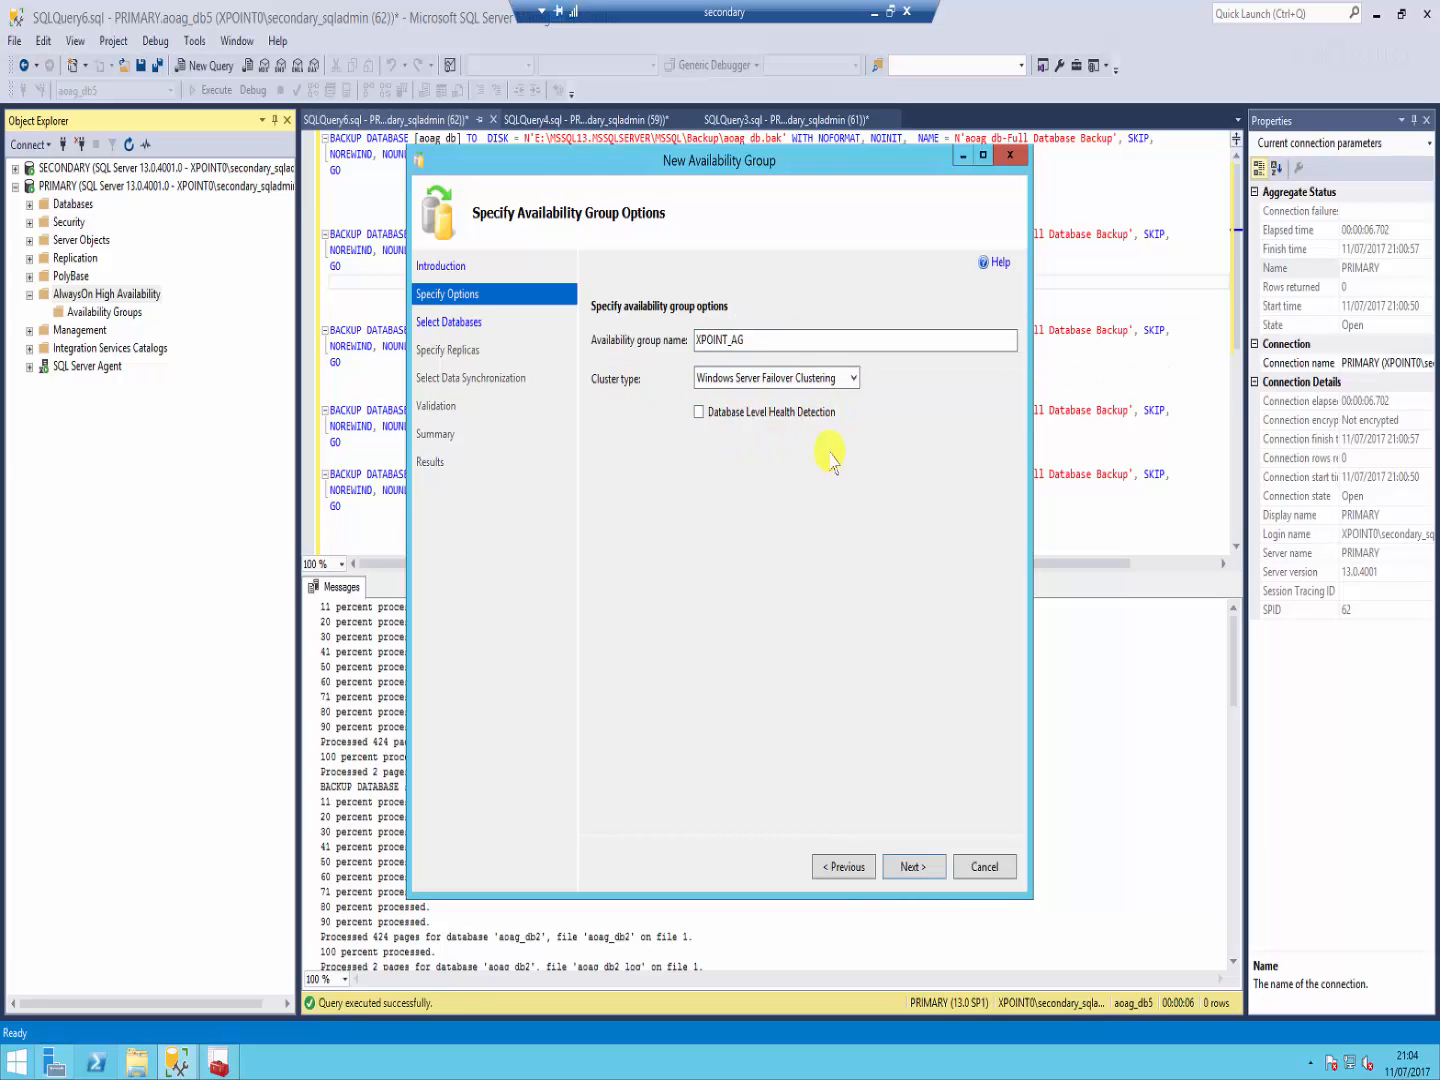
# Step: Enable Database Level Health Detection for the availability group and proceed to the database selection
pyautogui.click(698, 411)
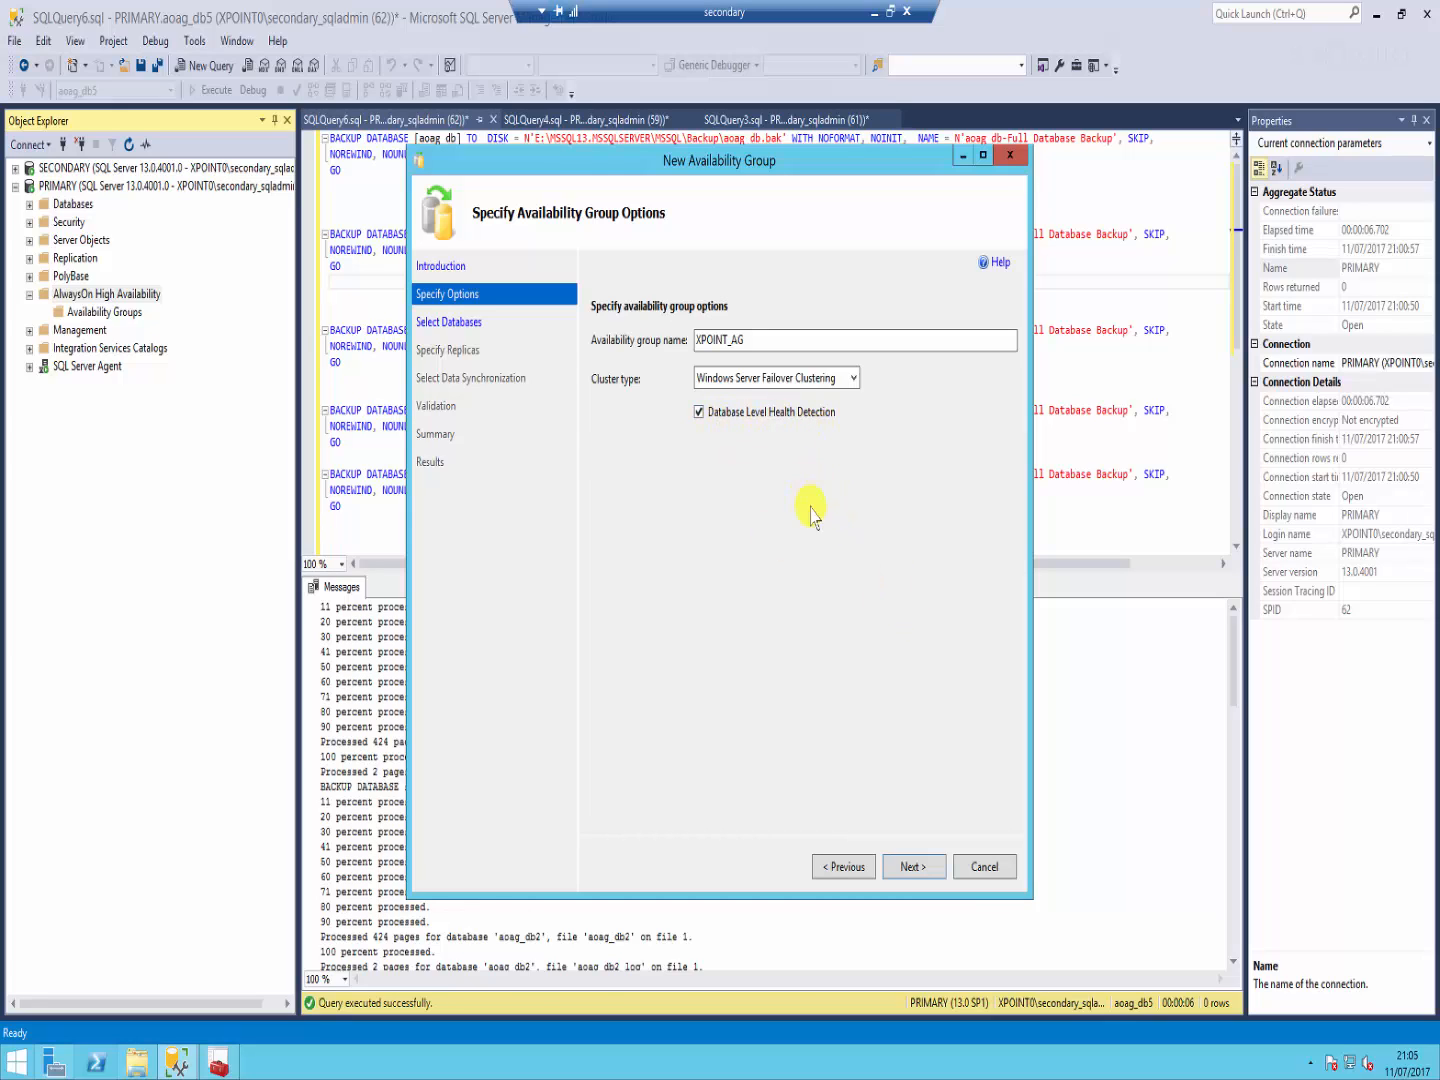
pyautogui.click(914, 867)
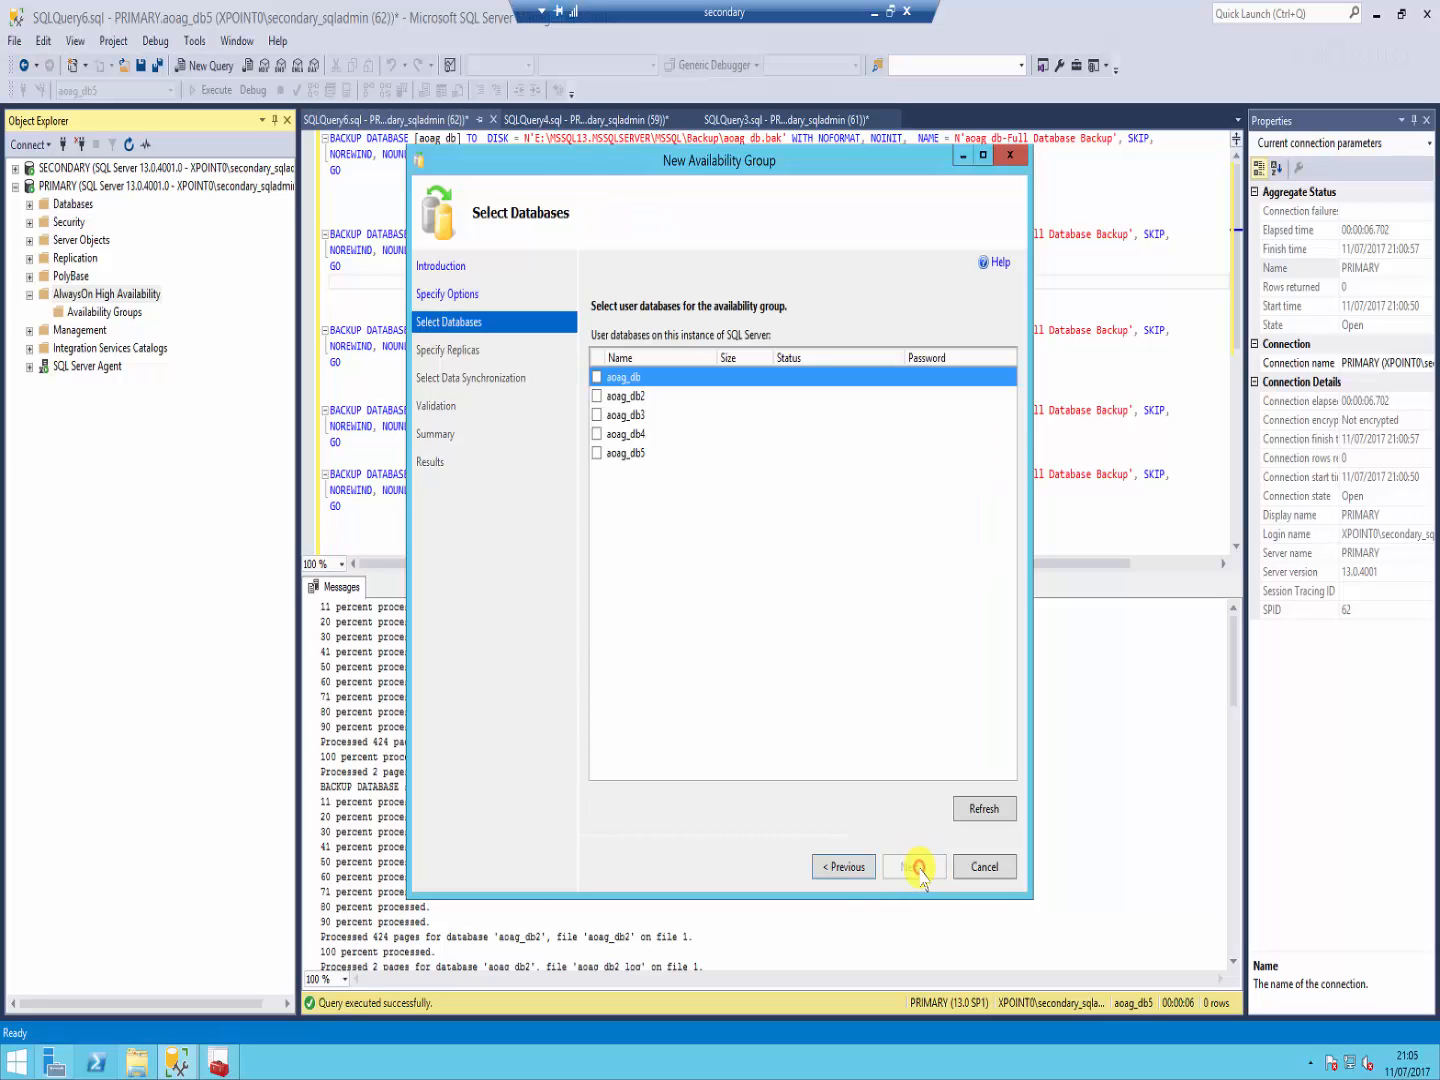
pyautogui.click(846, 867)
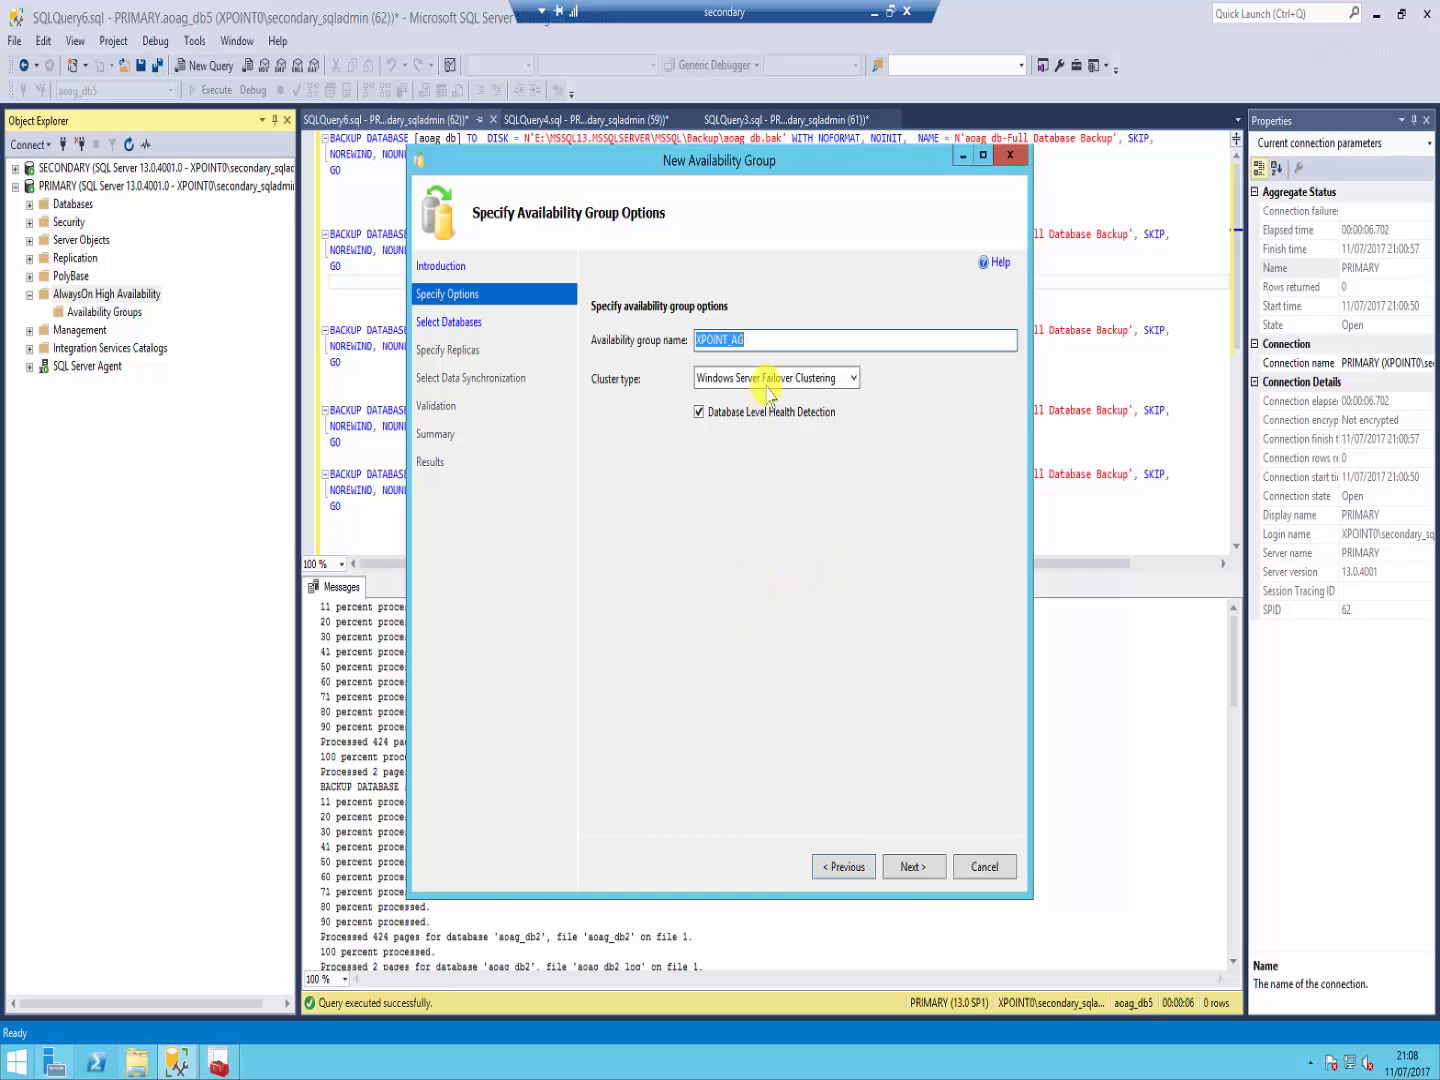
pyautogui.click(905, 869)
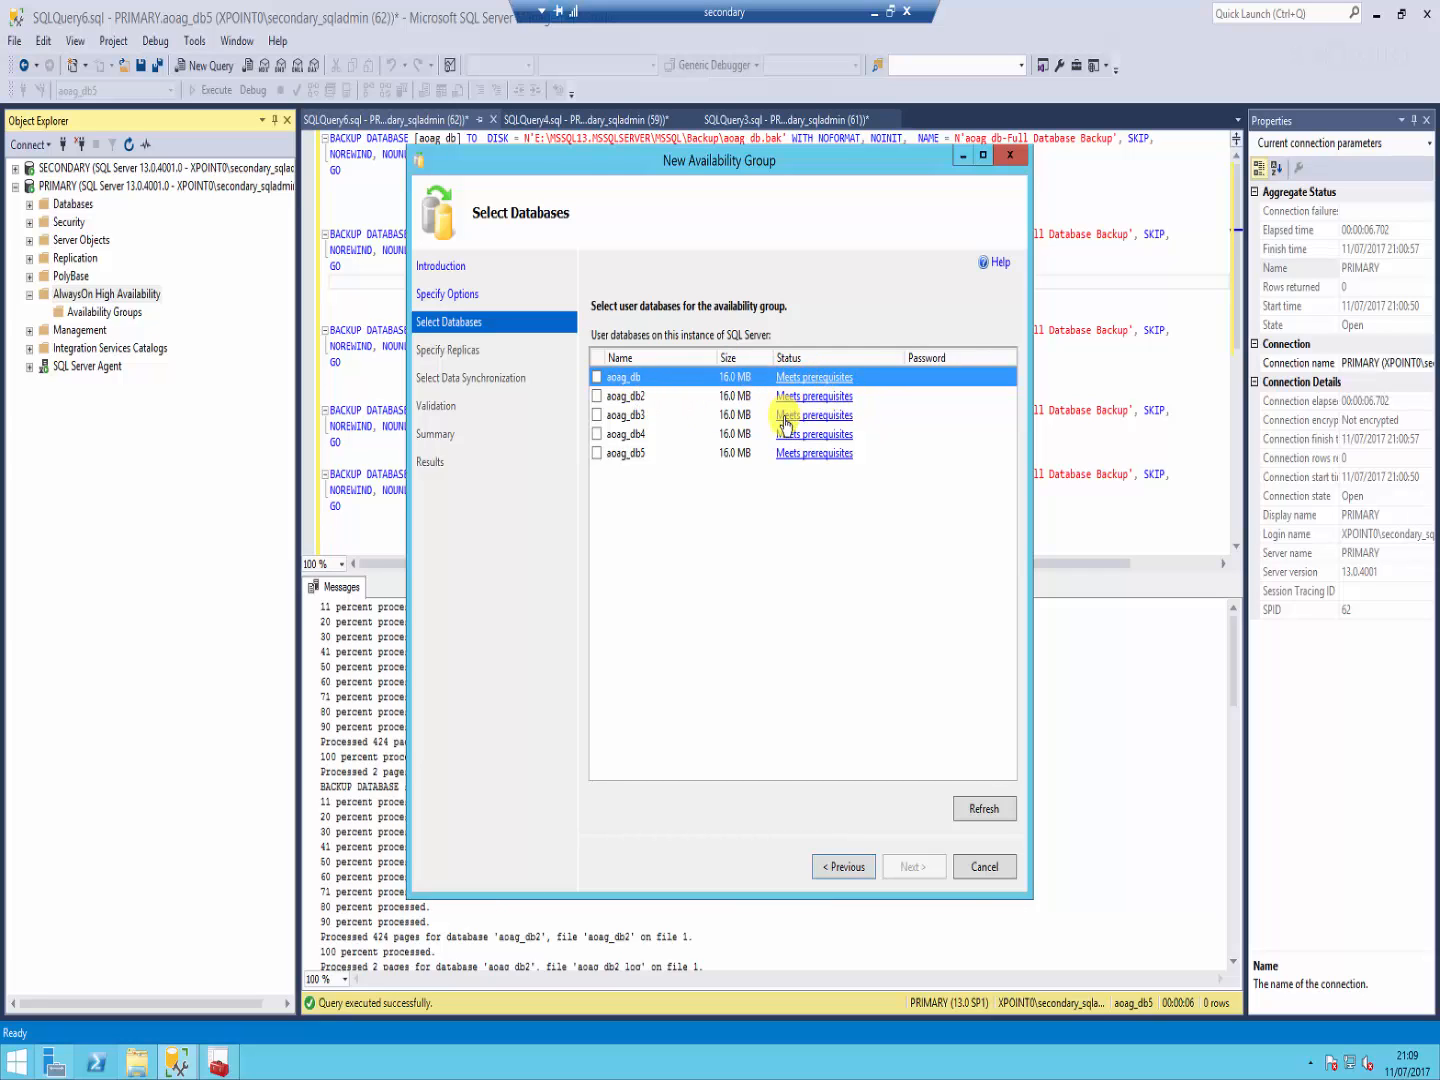
# Step: Include the databases aoag_db, aoag_db2 and aoag_db3 in the availability group and proceed to the replica settings
pyautogui.click(597, 379)
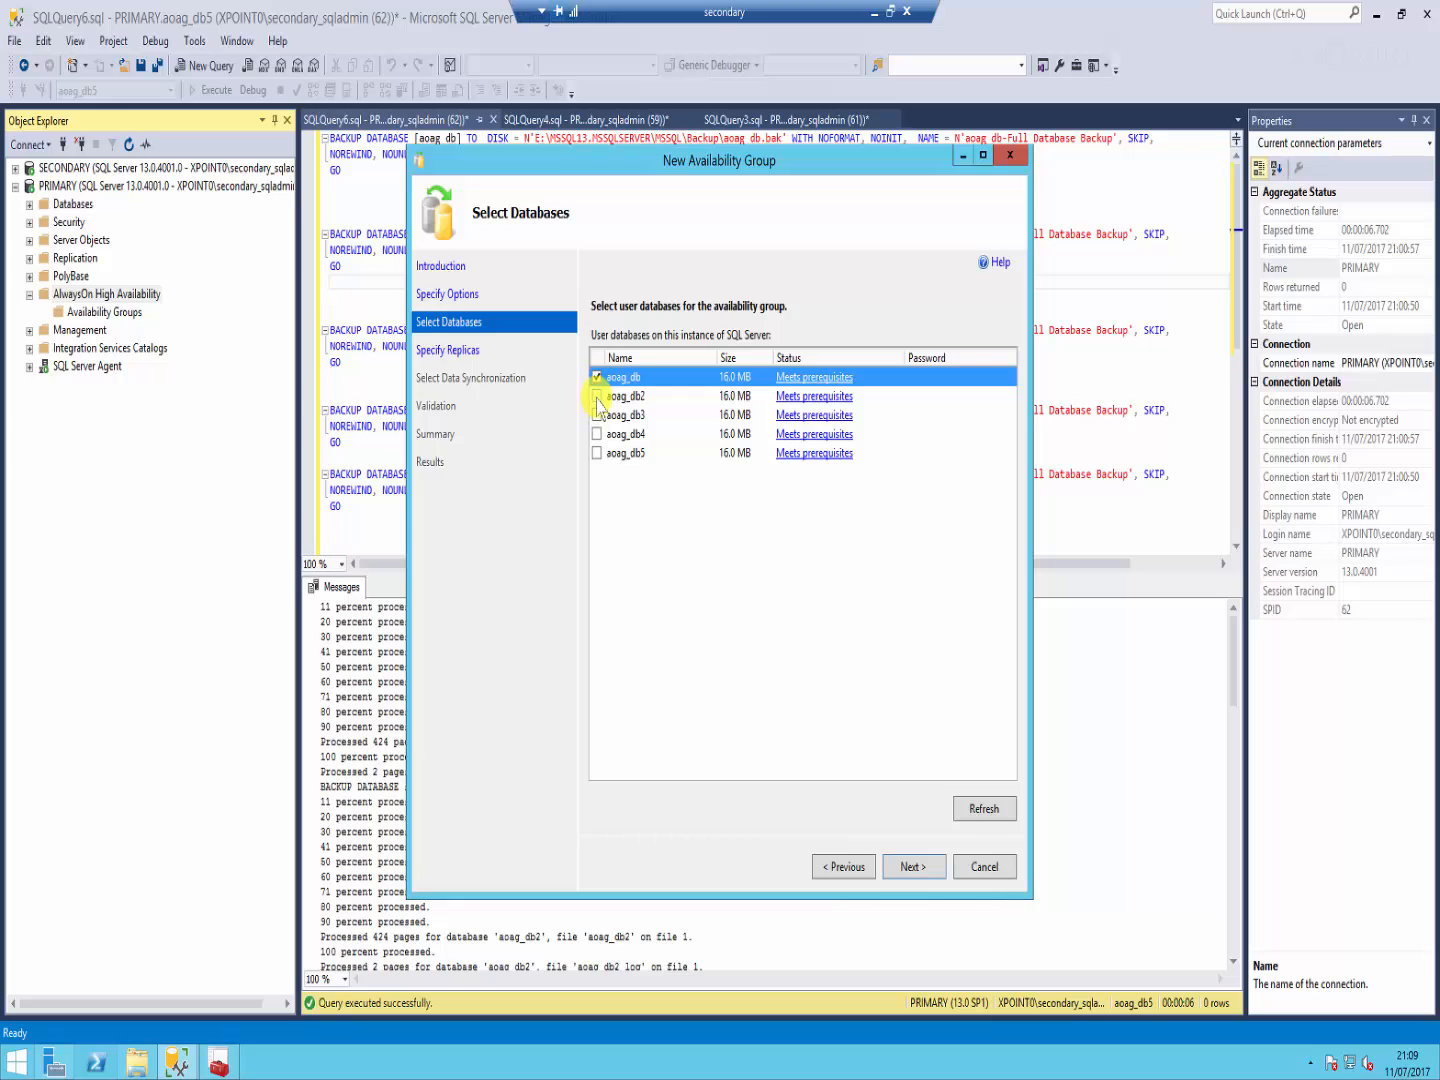
pyautogui.click(598, 400)
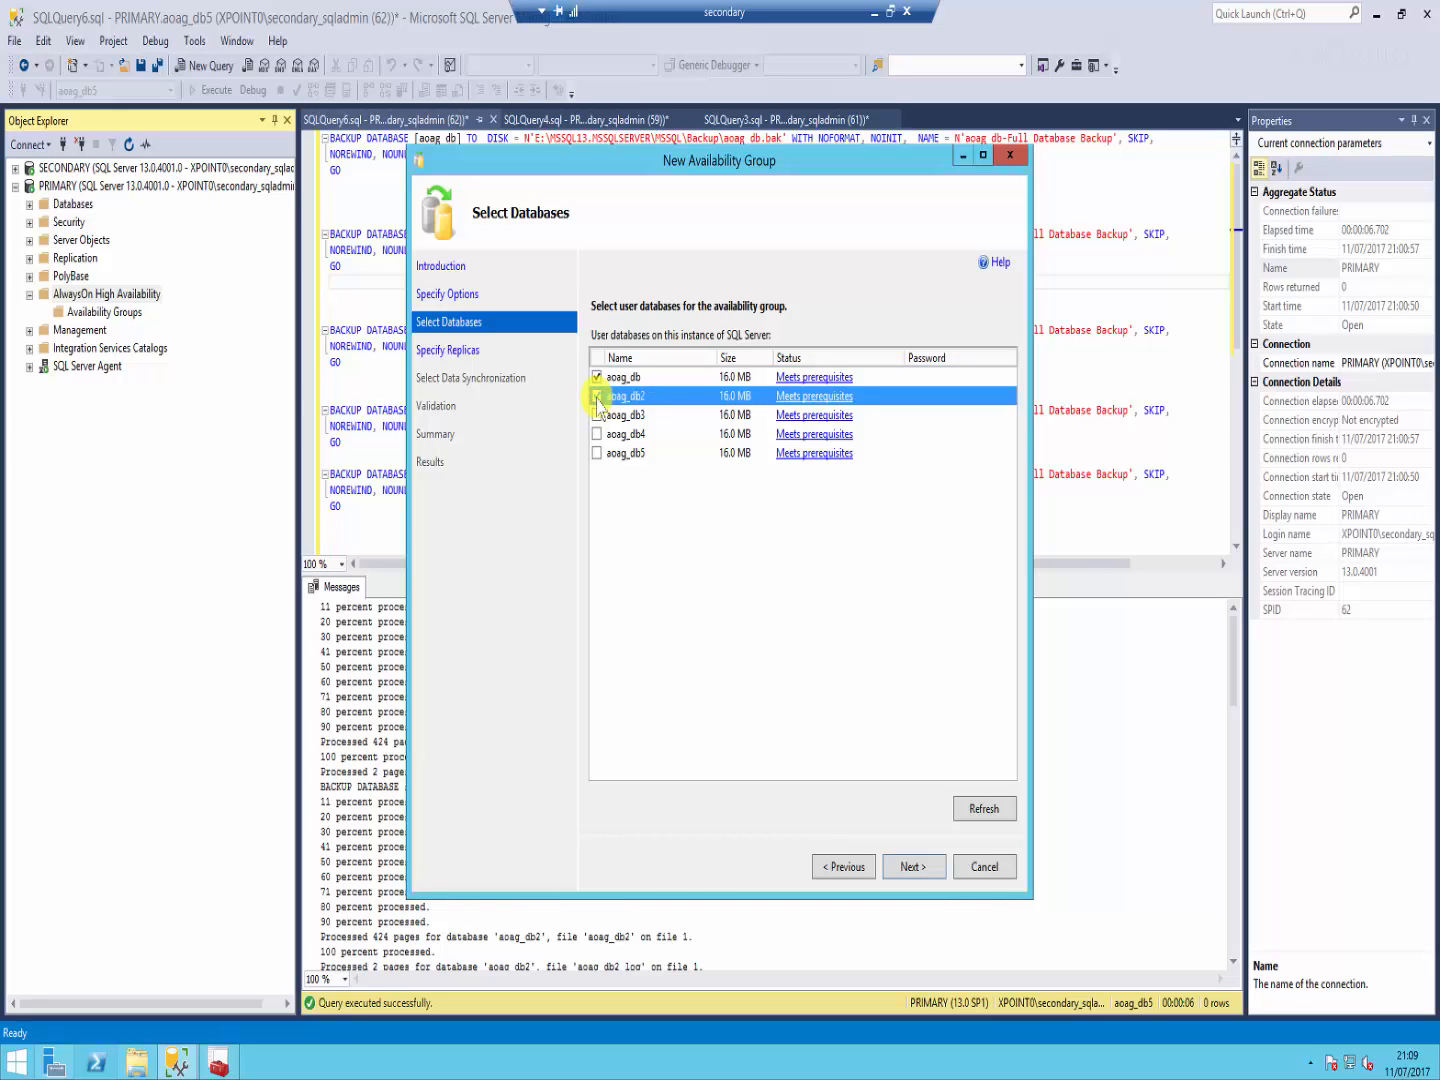
pyautogui.click(597, 416)
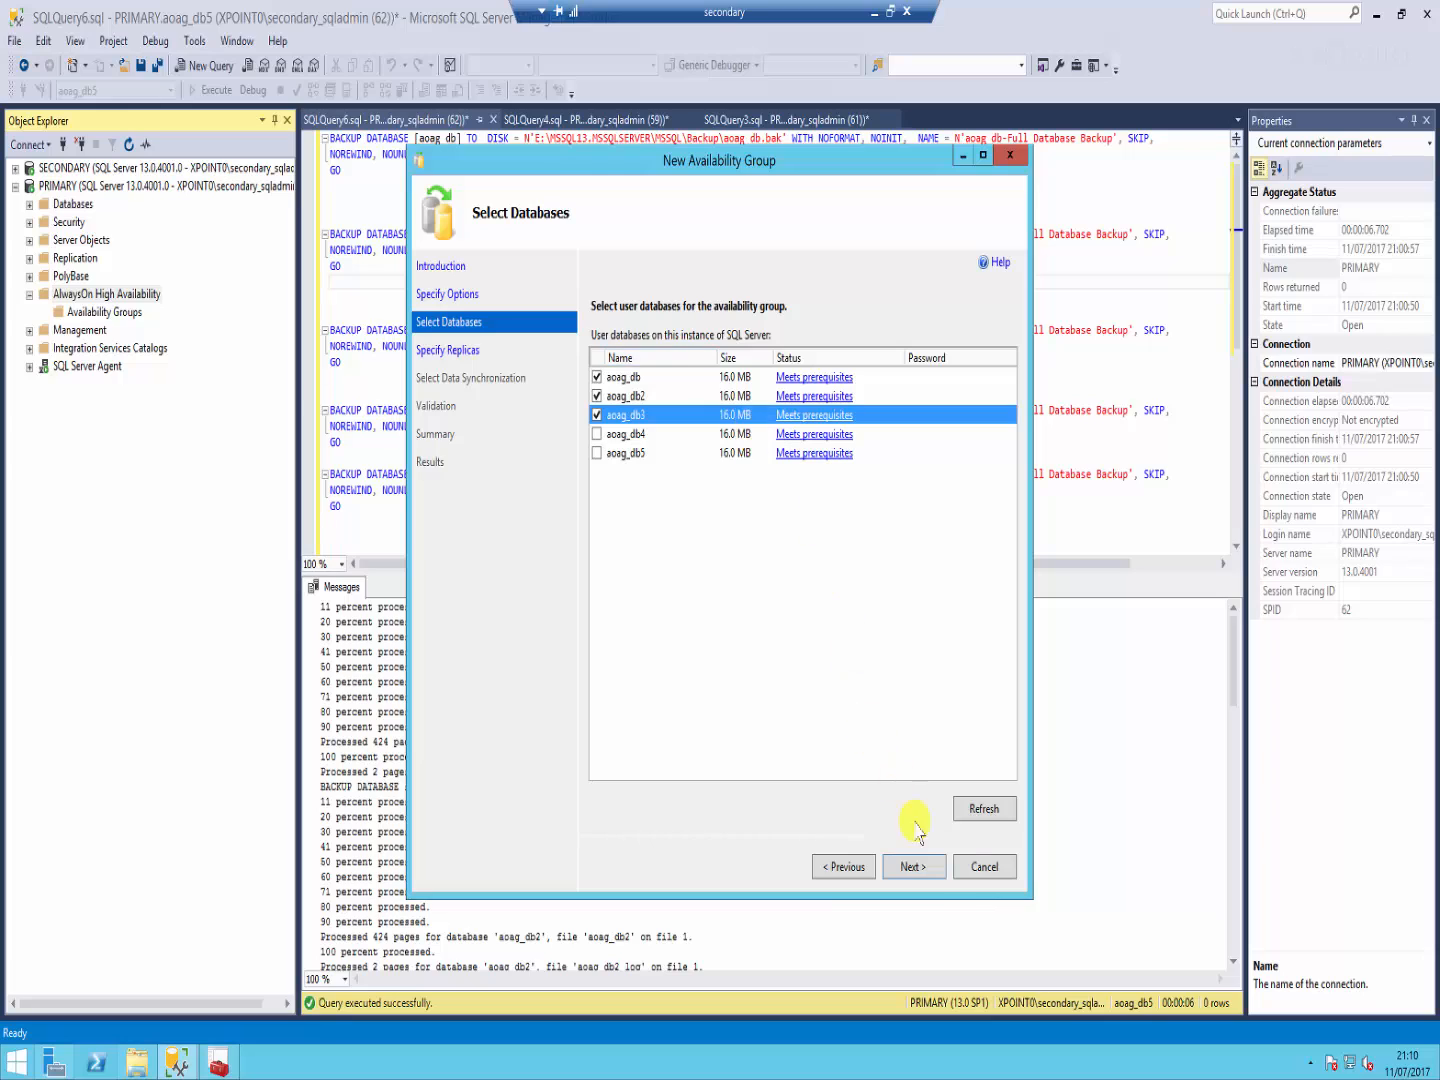
pyautogui.click(914, 867)
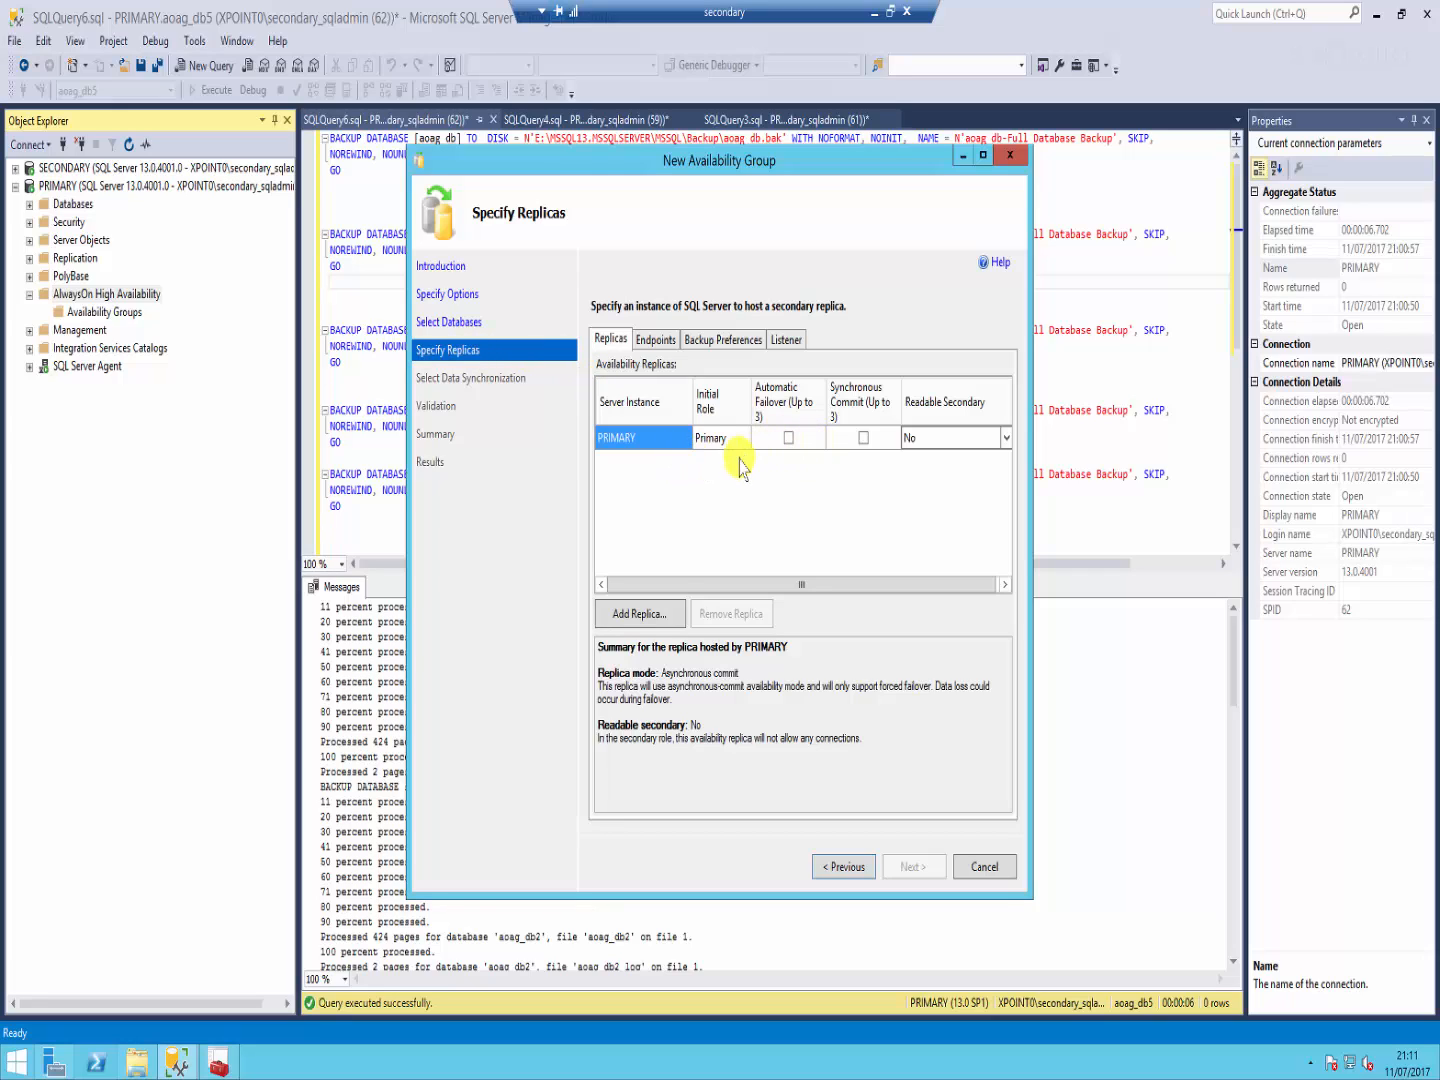
# Step: Add the server SECONDARY as a replica, connecting with Windows Authentication
pyautogui.click(640, 620)
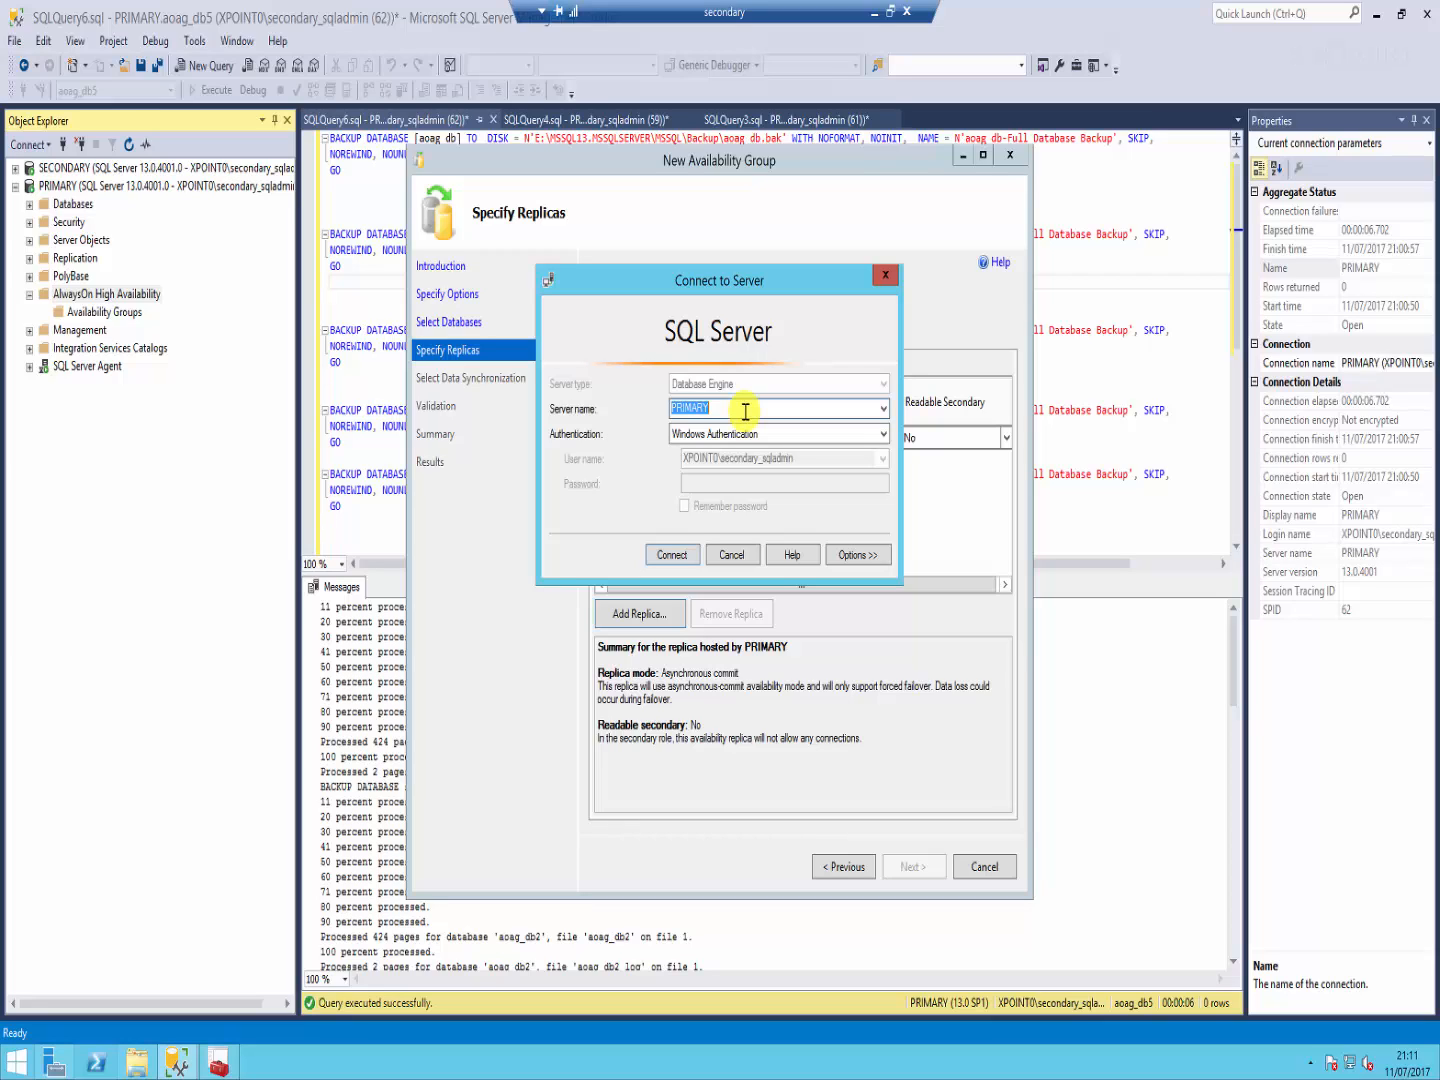
pyautogui.write('SECONDARY')
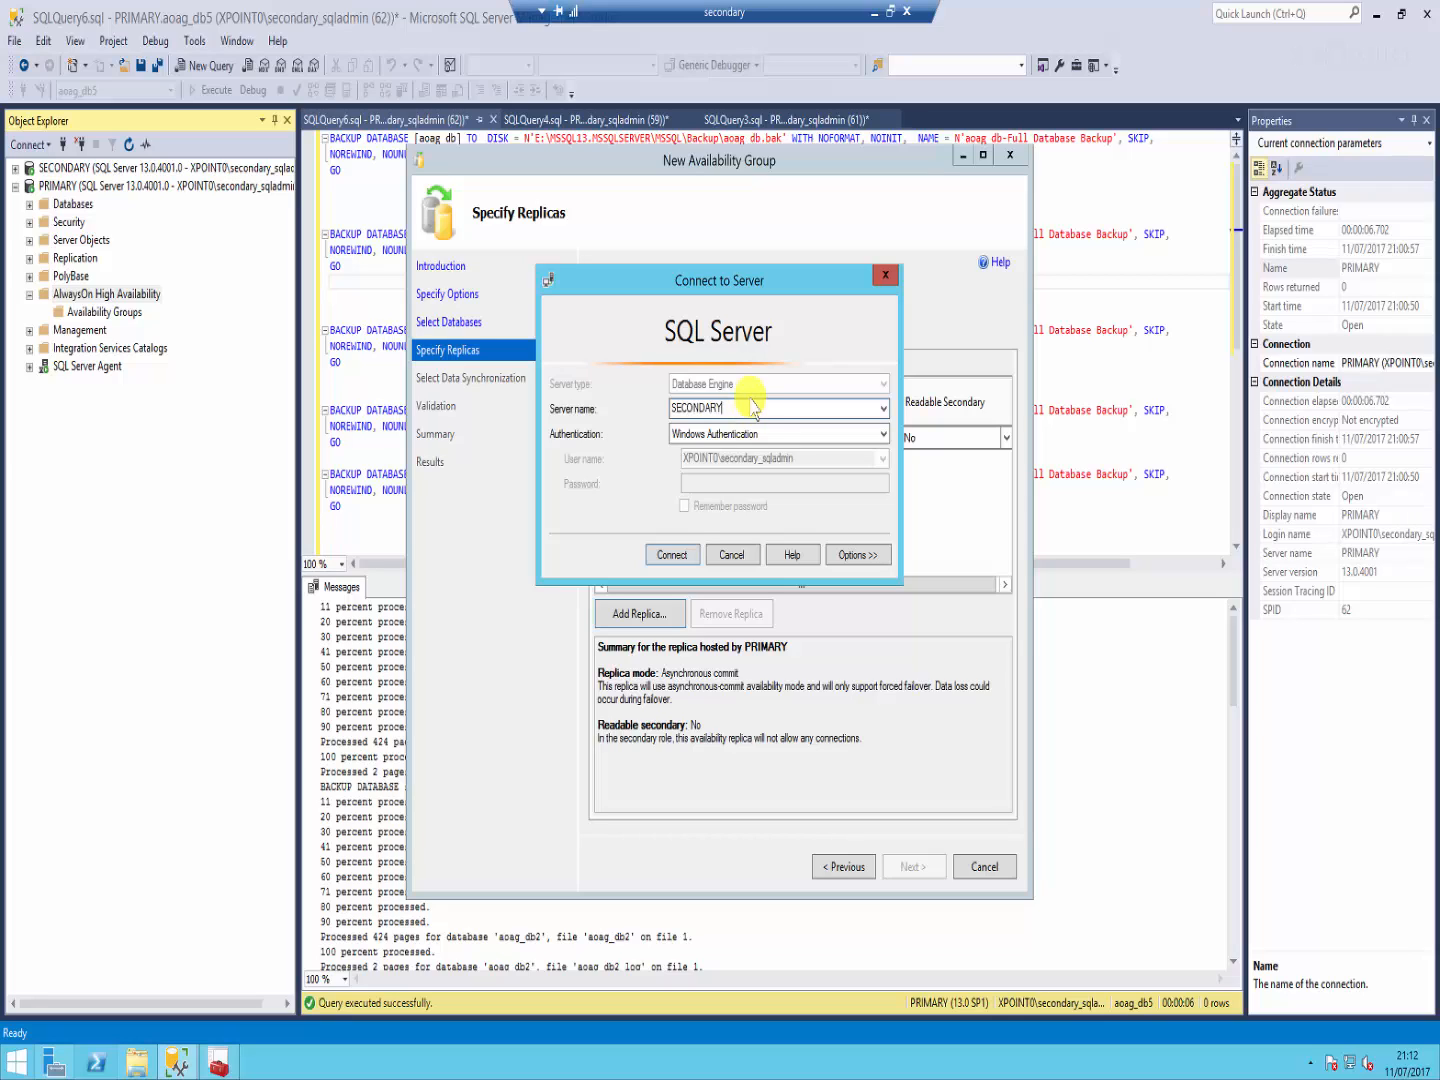
pyautogui.press('Tab')
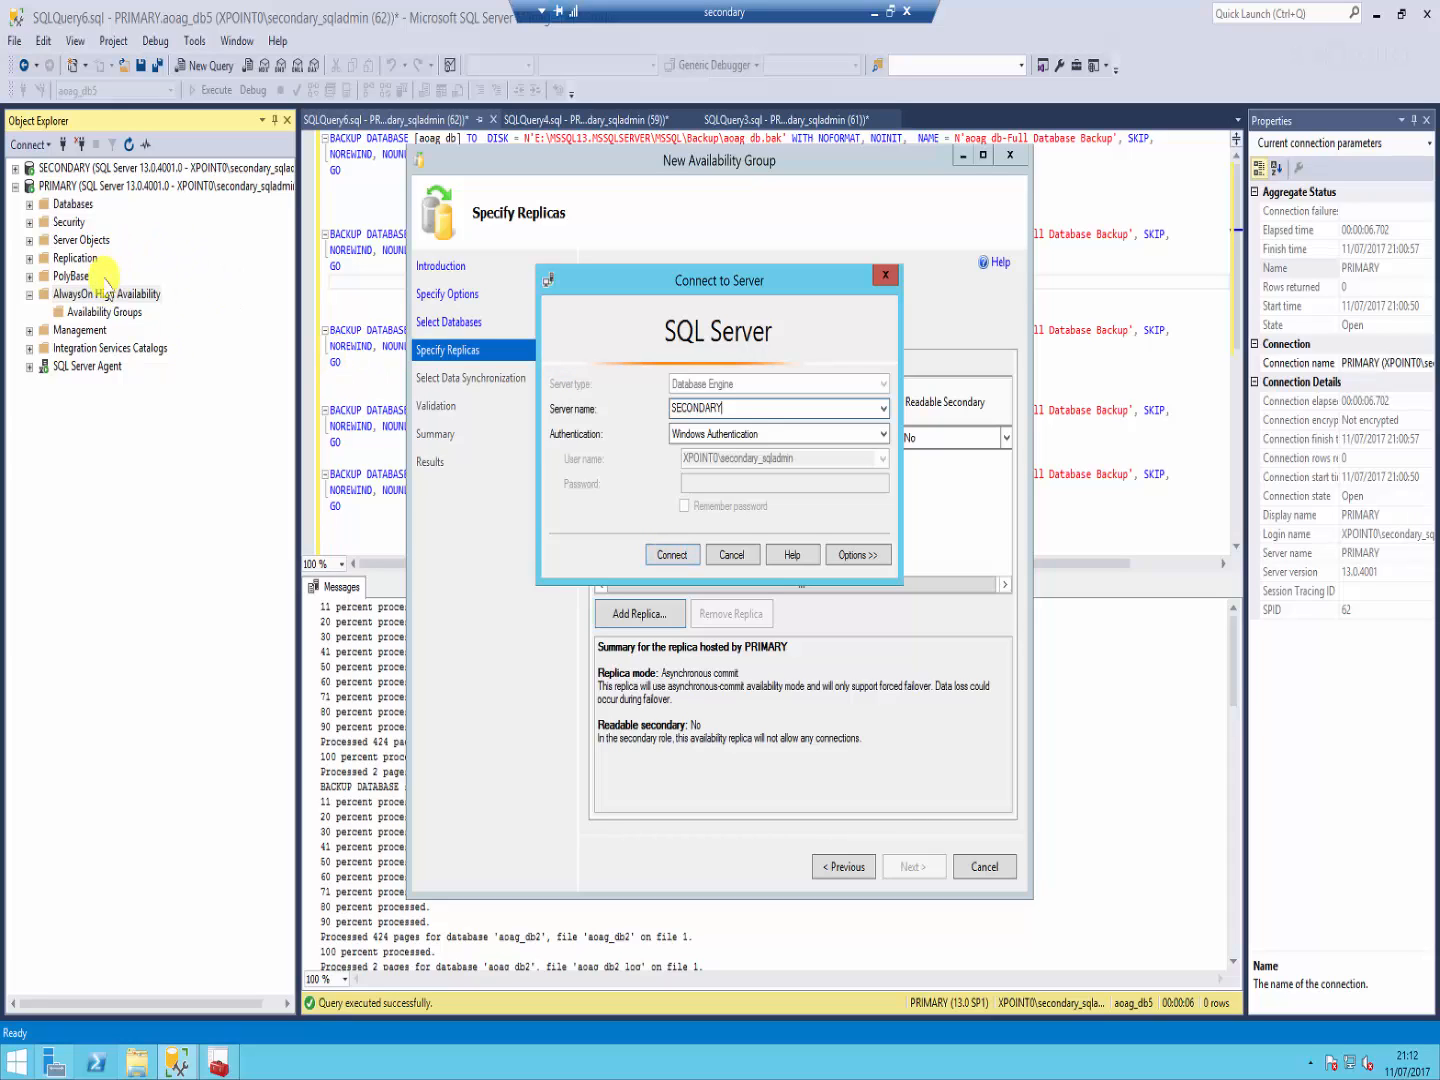
pyautogui.moveTo(800, 7); pyautogui.dragTo(706, 4)
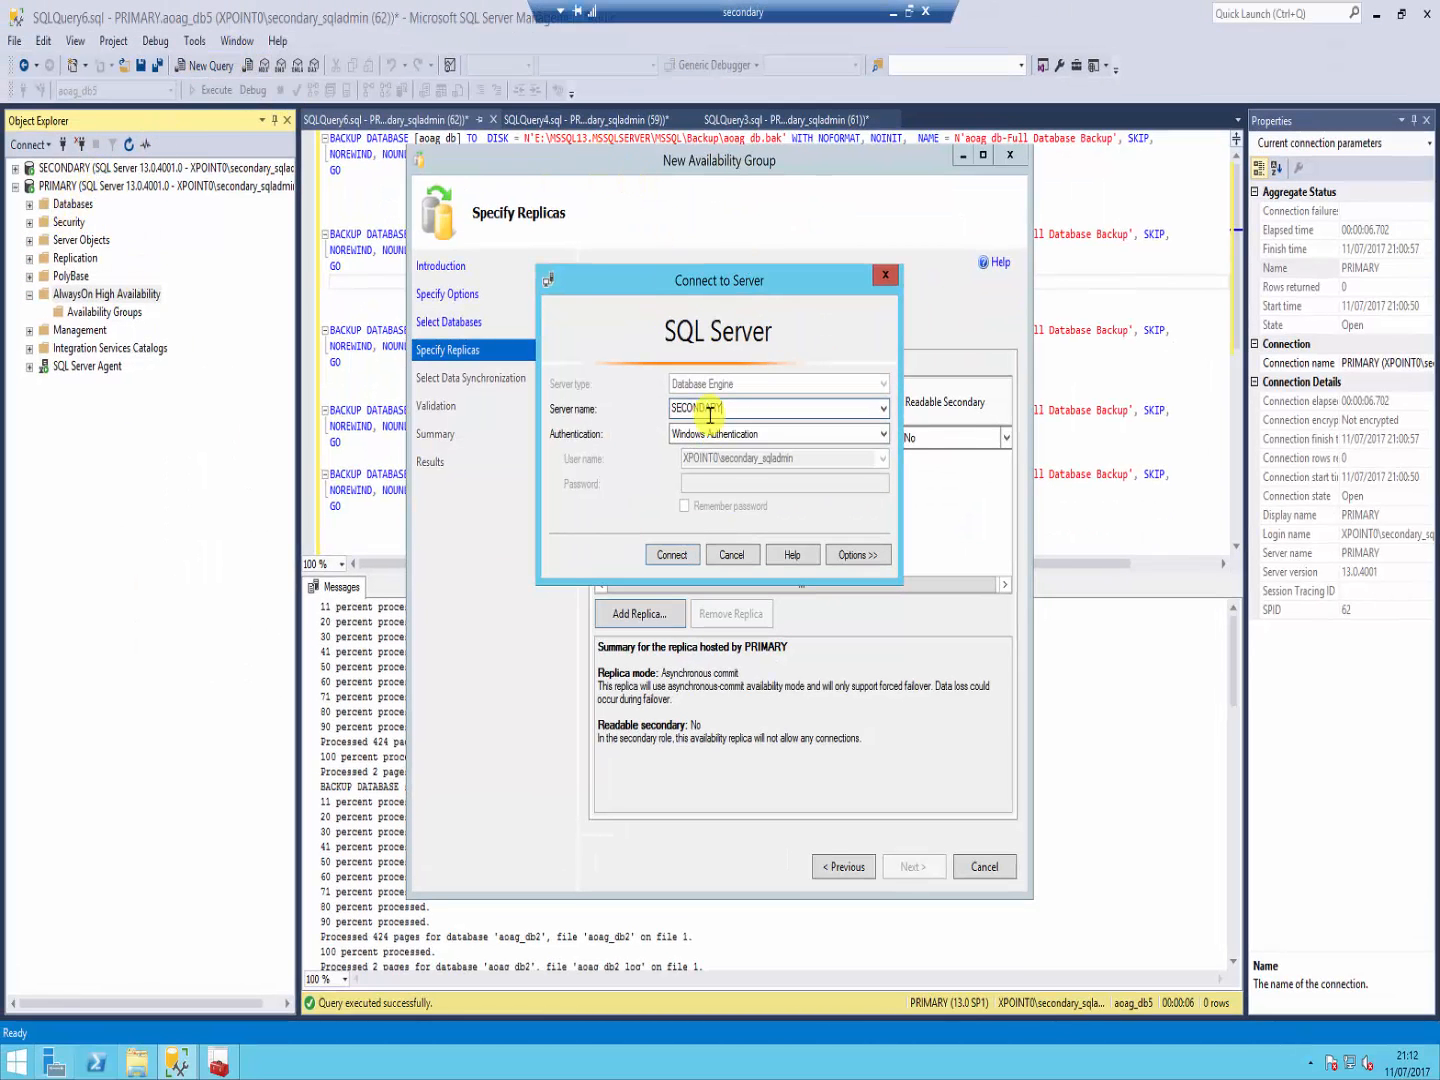
pyautogui.click(672, 554)
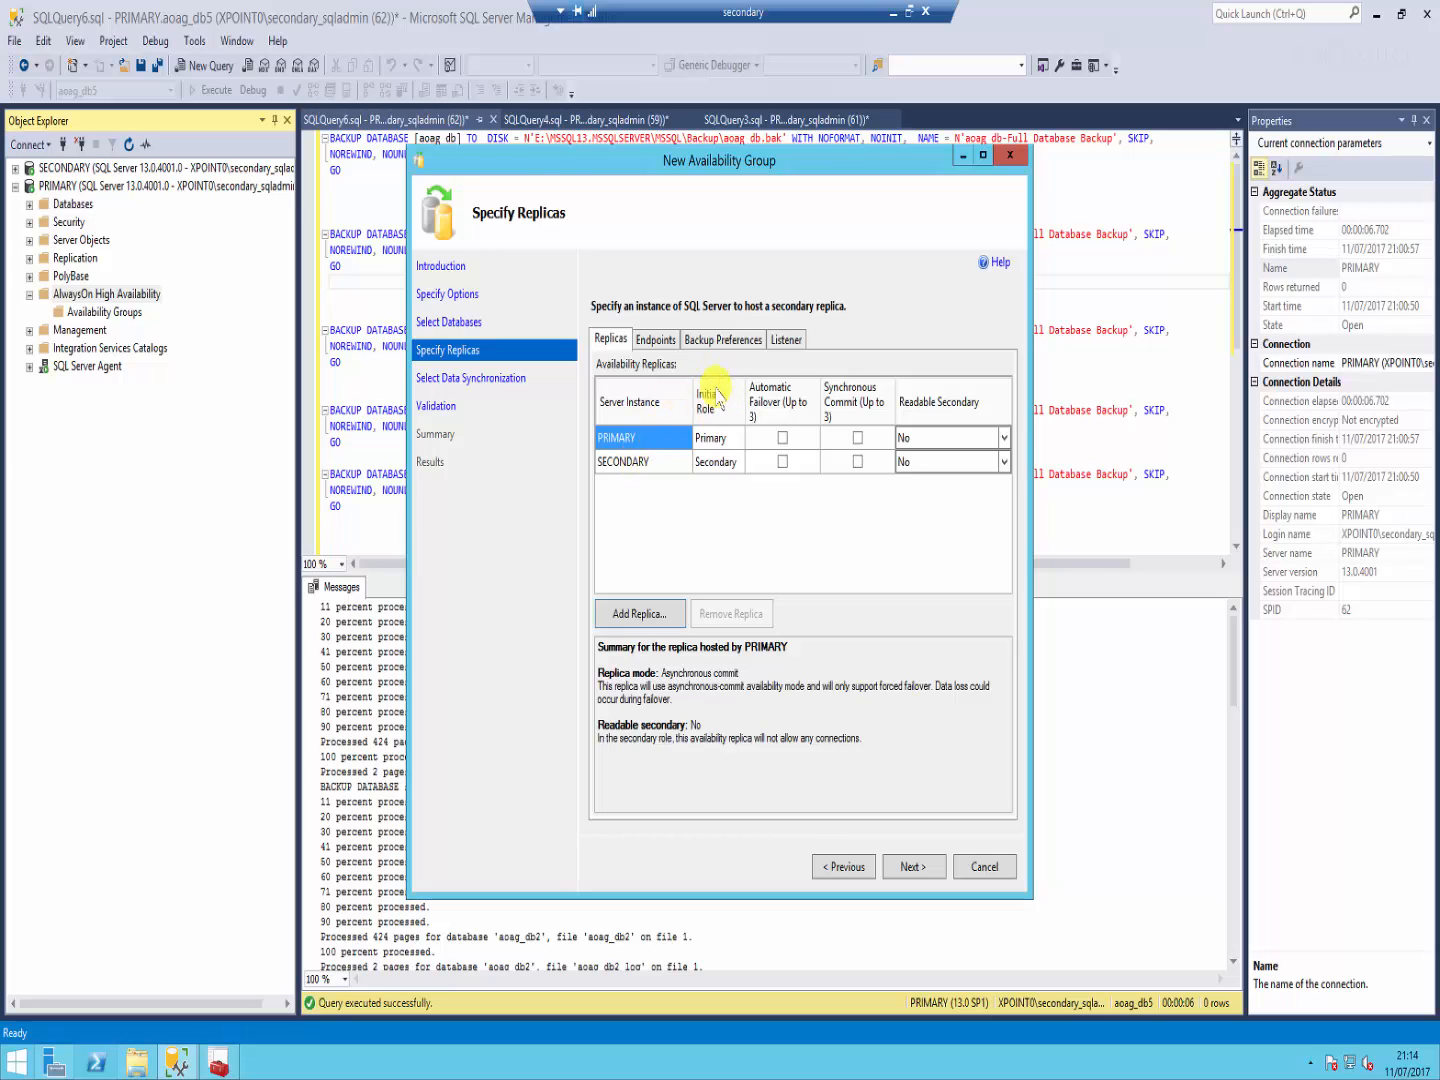
# Step: Compare the initial roles and replica summaries of PRIMARY and SECONDARY
pyautogui.click(715, 440)
pyautogui.click(718, 458)
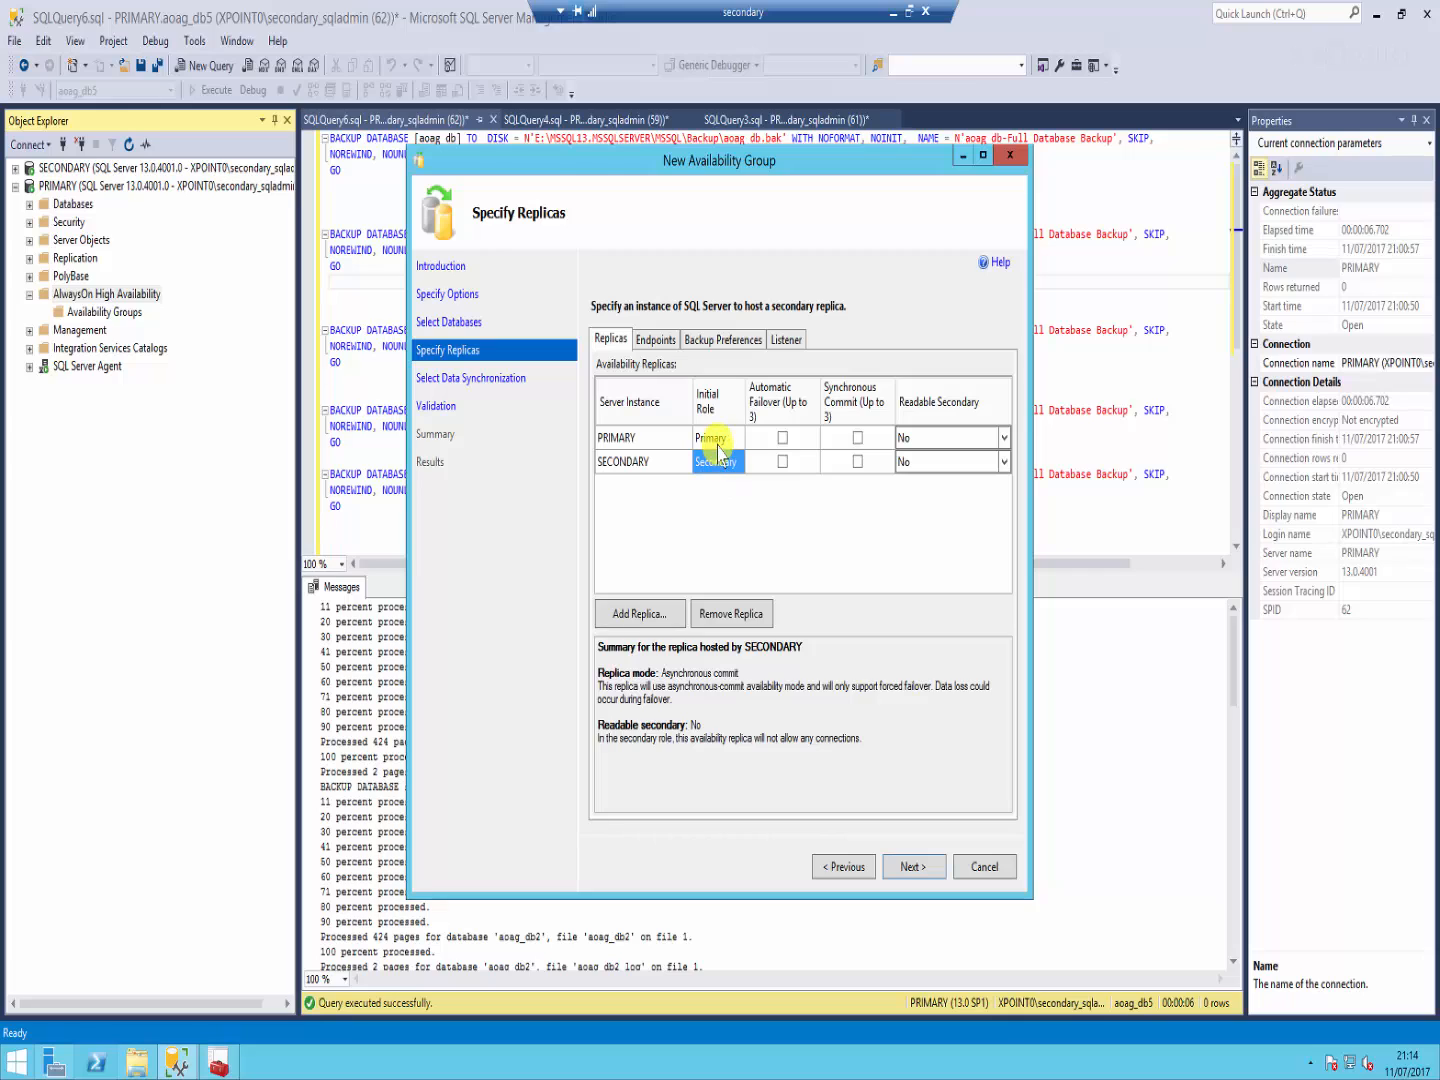
pyautogui.click(716, 438)
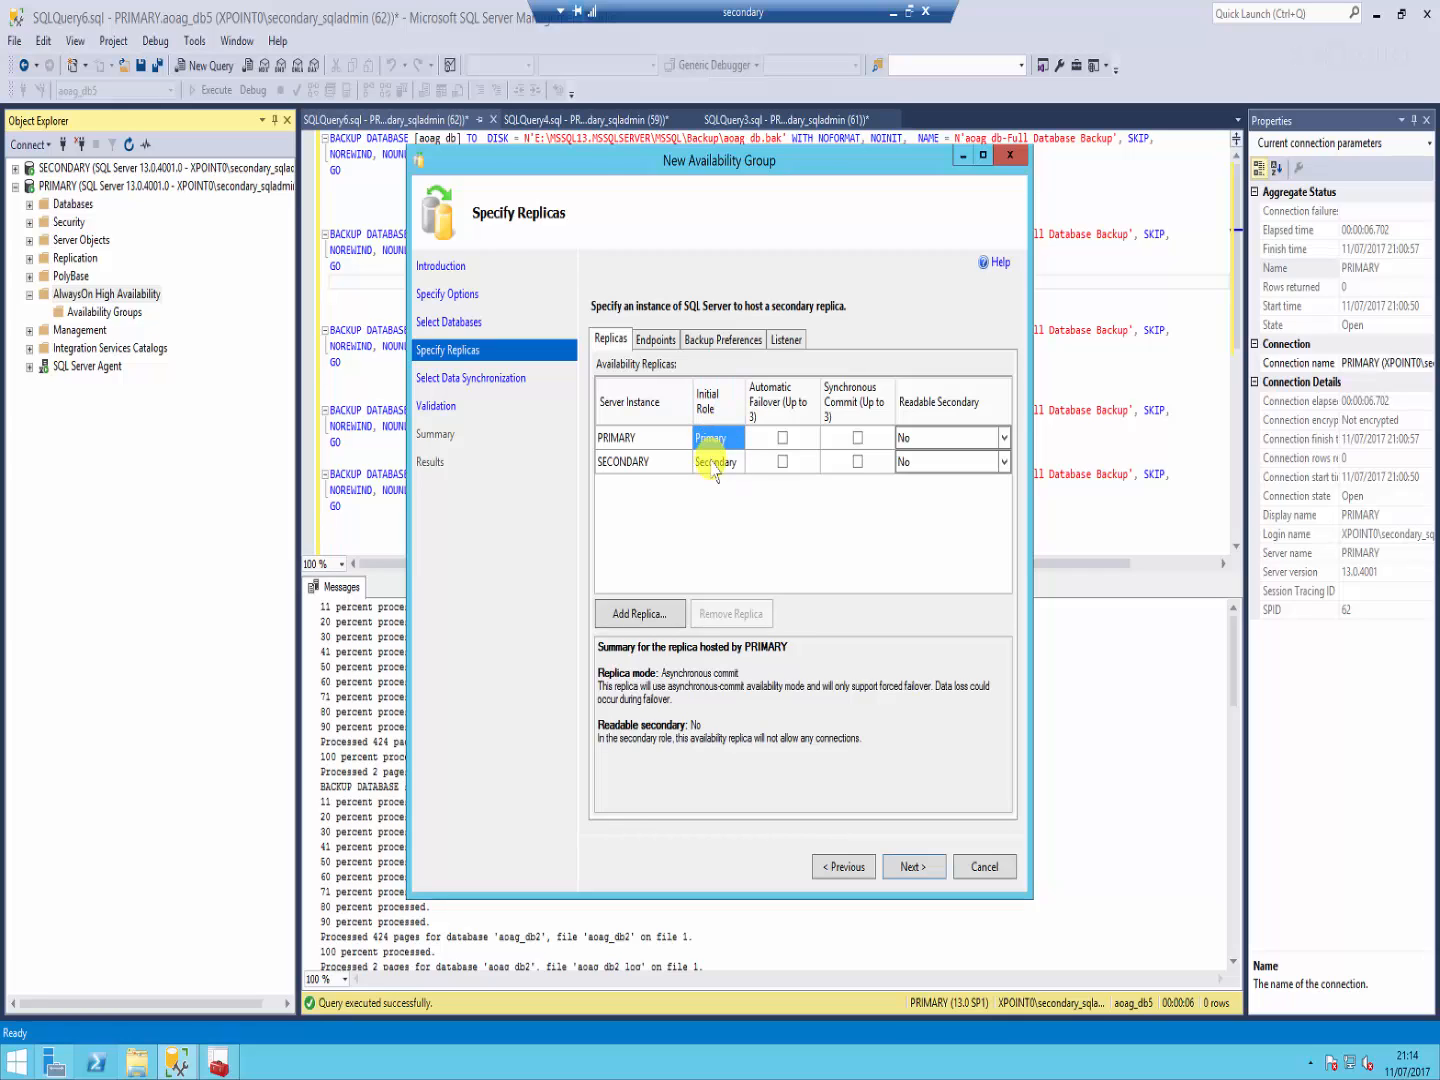
pyautogui.click(712, 465)
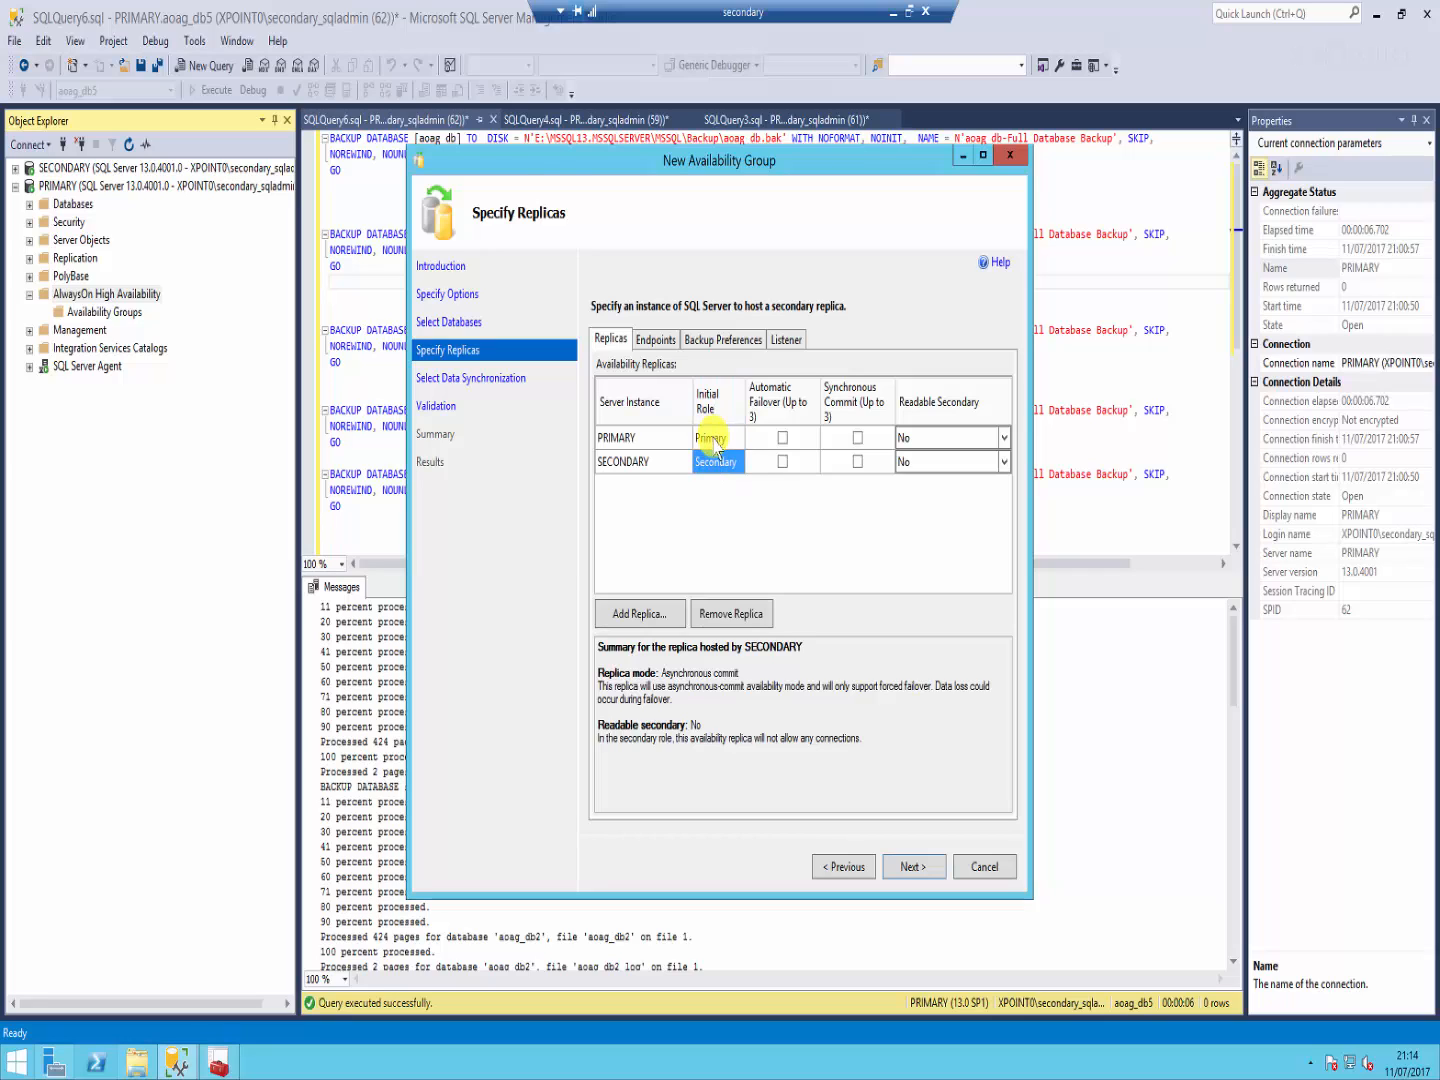
pyautogui.click(714, 440)
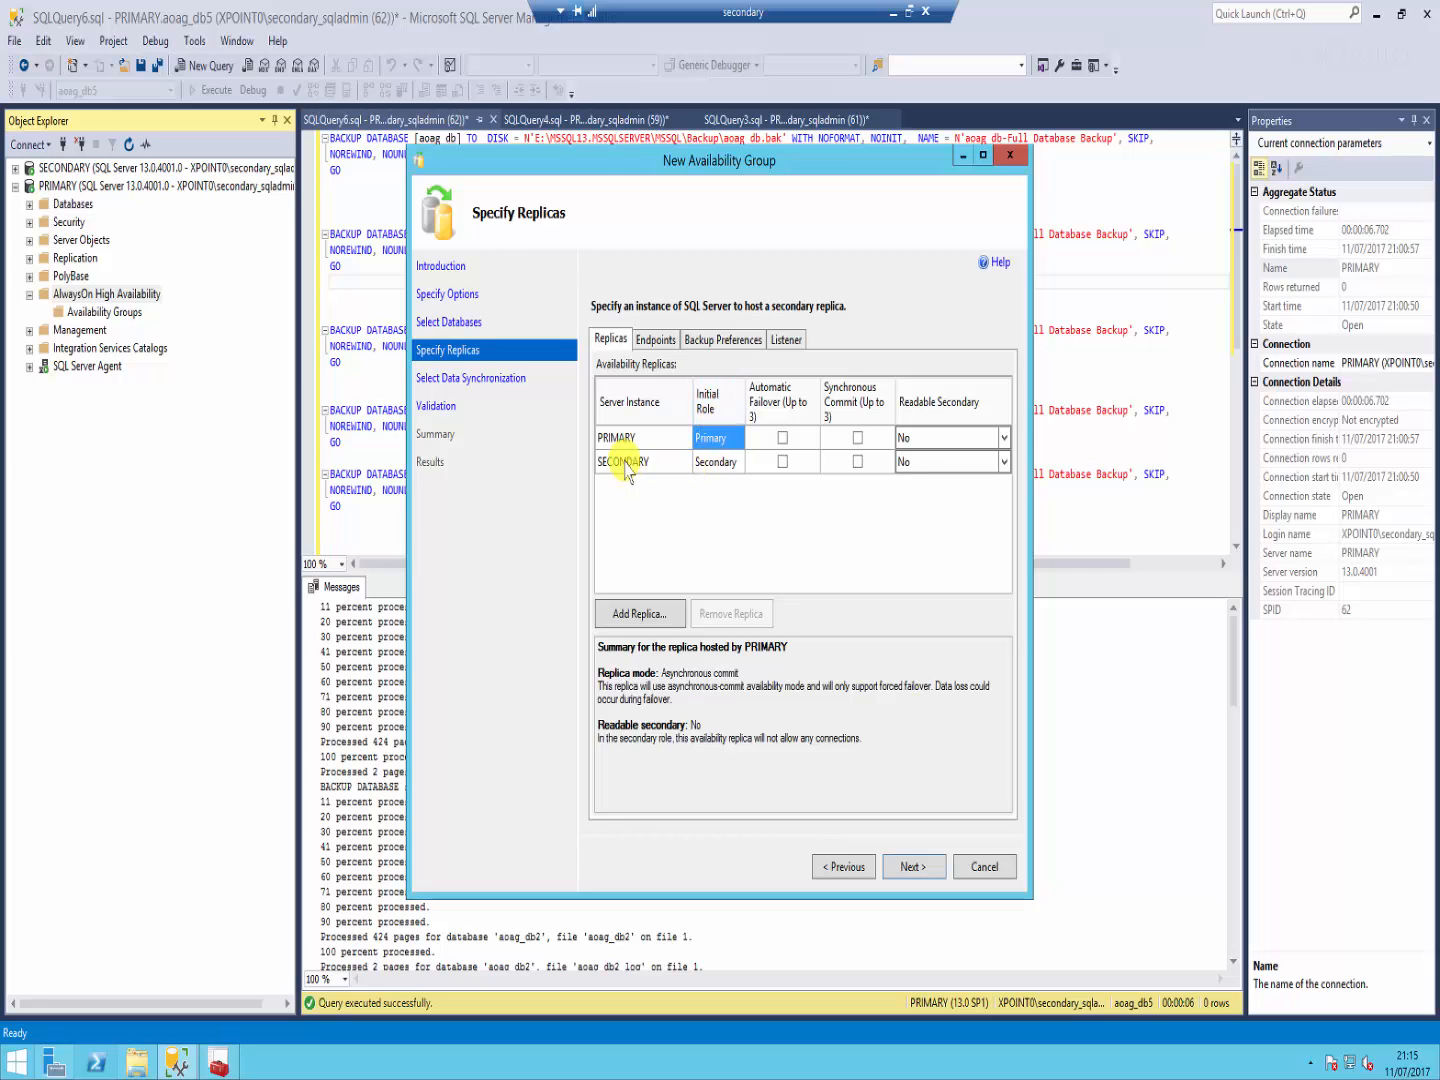
pyautogui.click(713, 463)
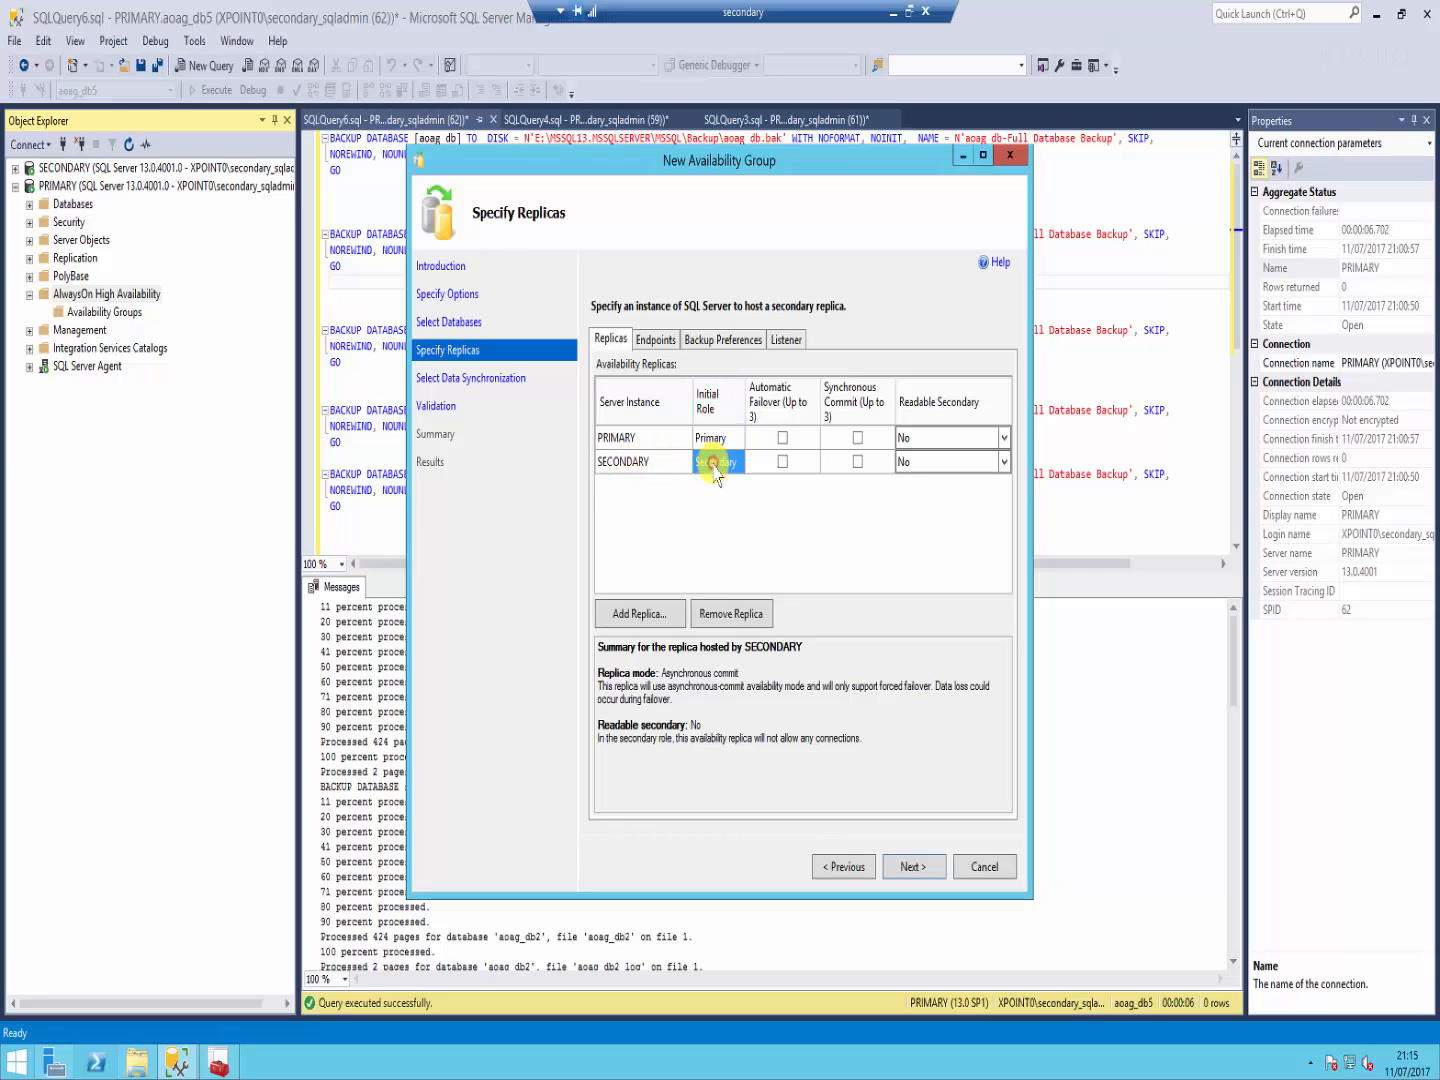
# Step: Enable automatic failover with synchronous commit for the PRIMARY replica and set its Readable Secondary option to Yes
pyautogui.click(625, 436)
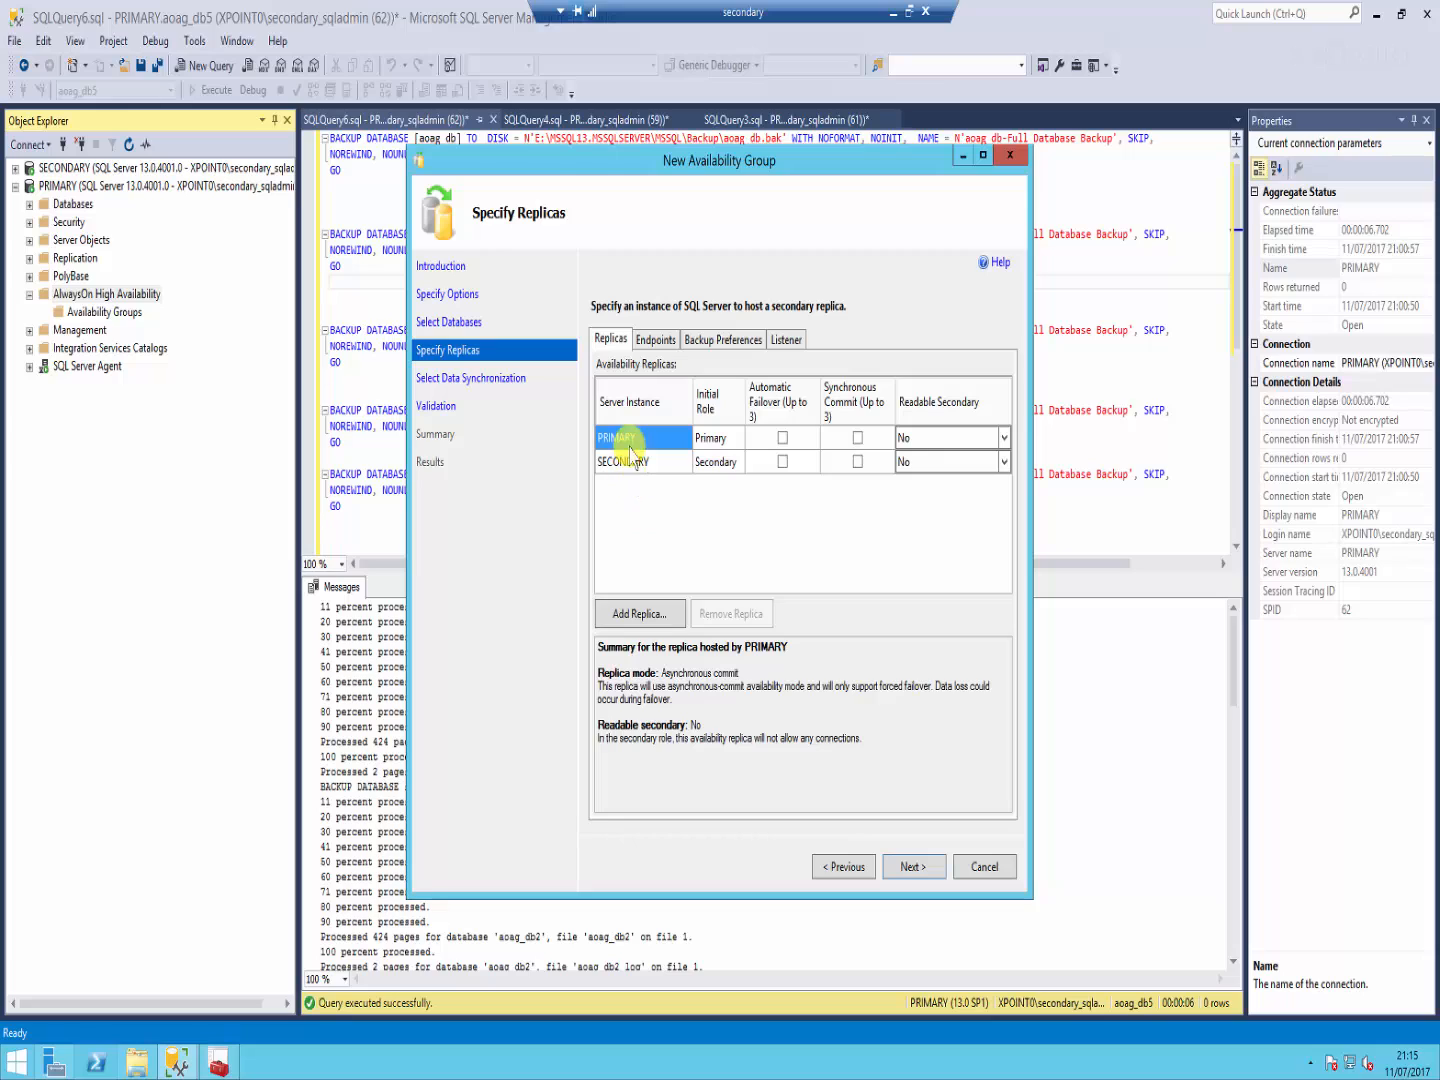
pyautogui.click(783, 438)
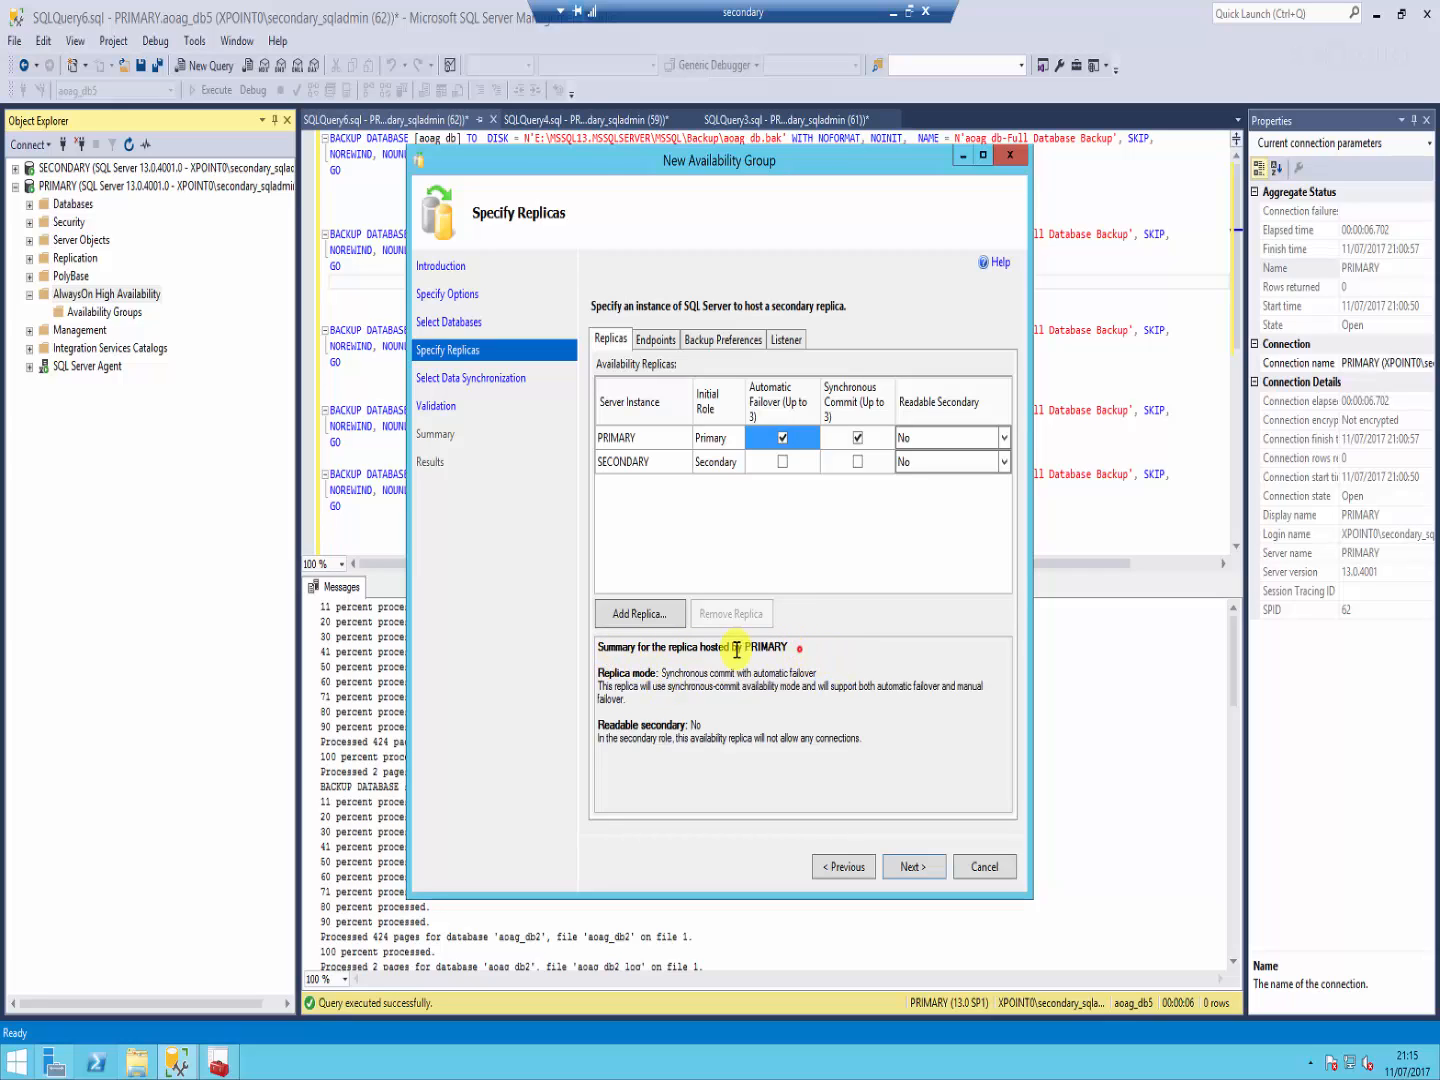
pyautogui.moveTo(737, 651); pyautogui.dragTo(600, 647)
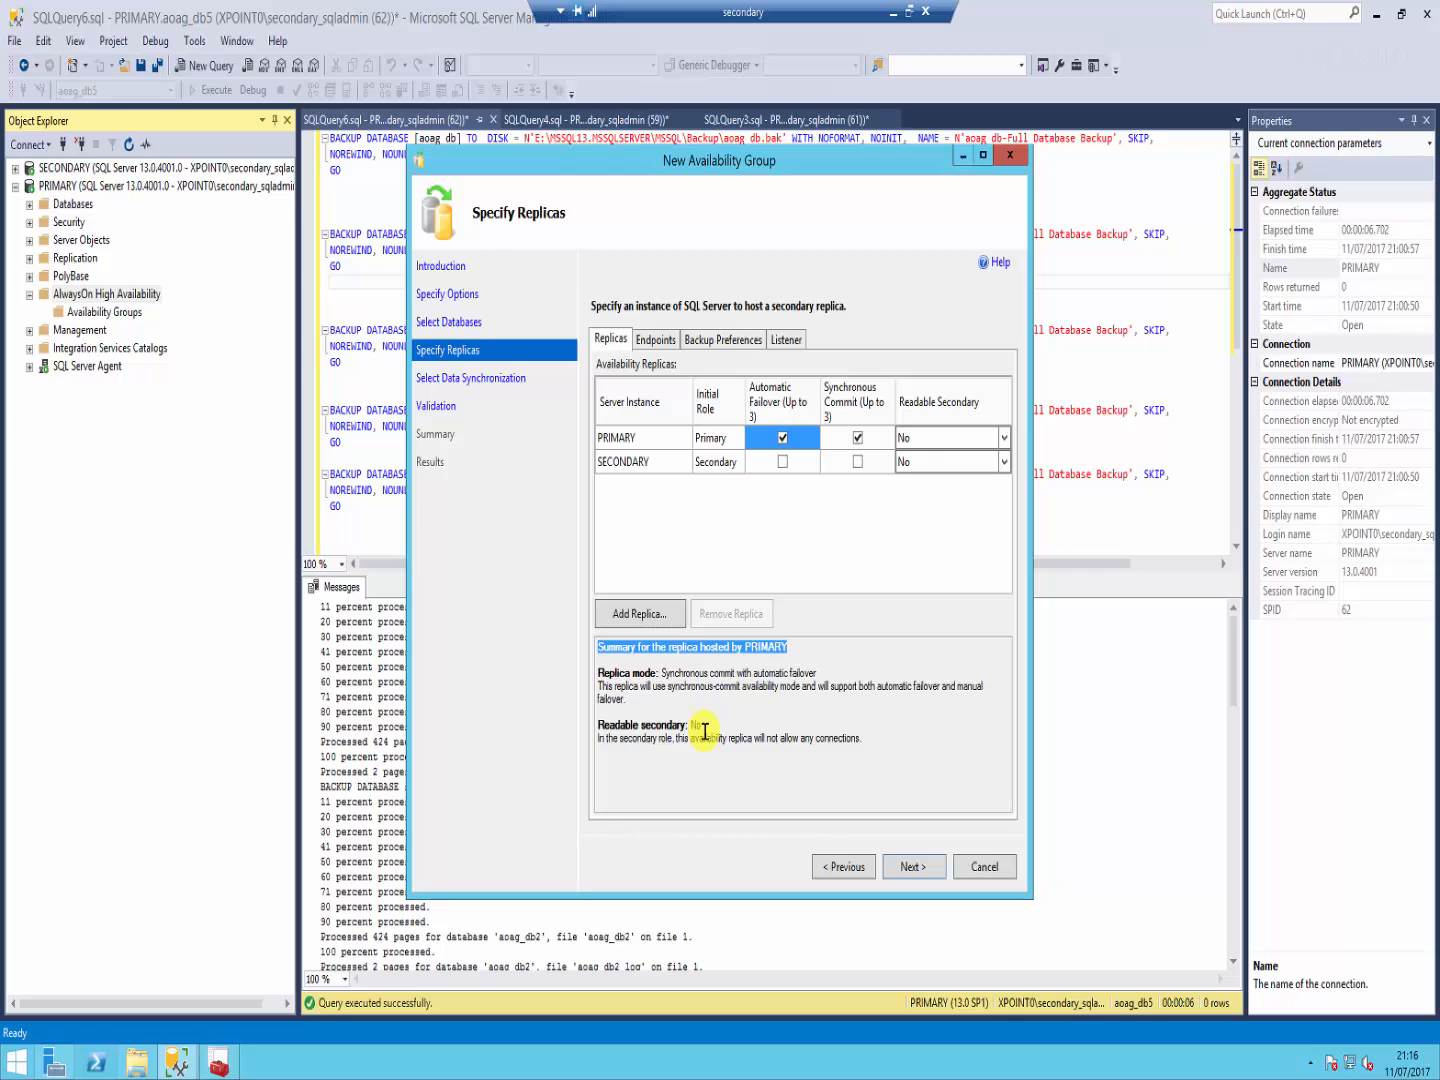
pyautogui.click(1003, 440)
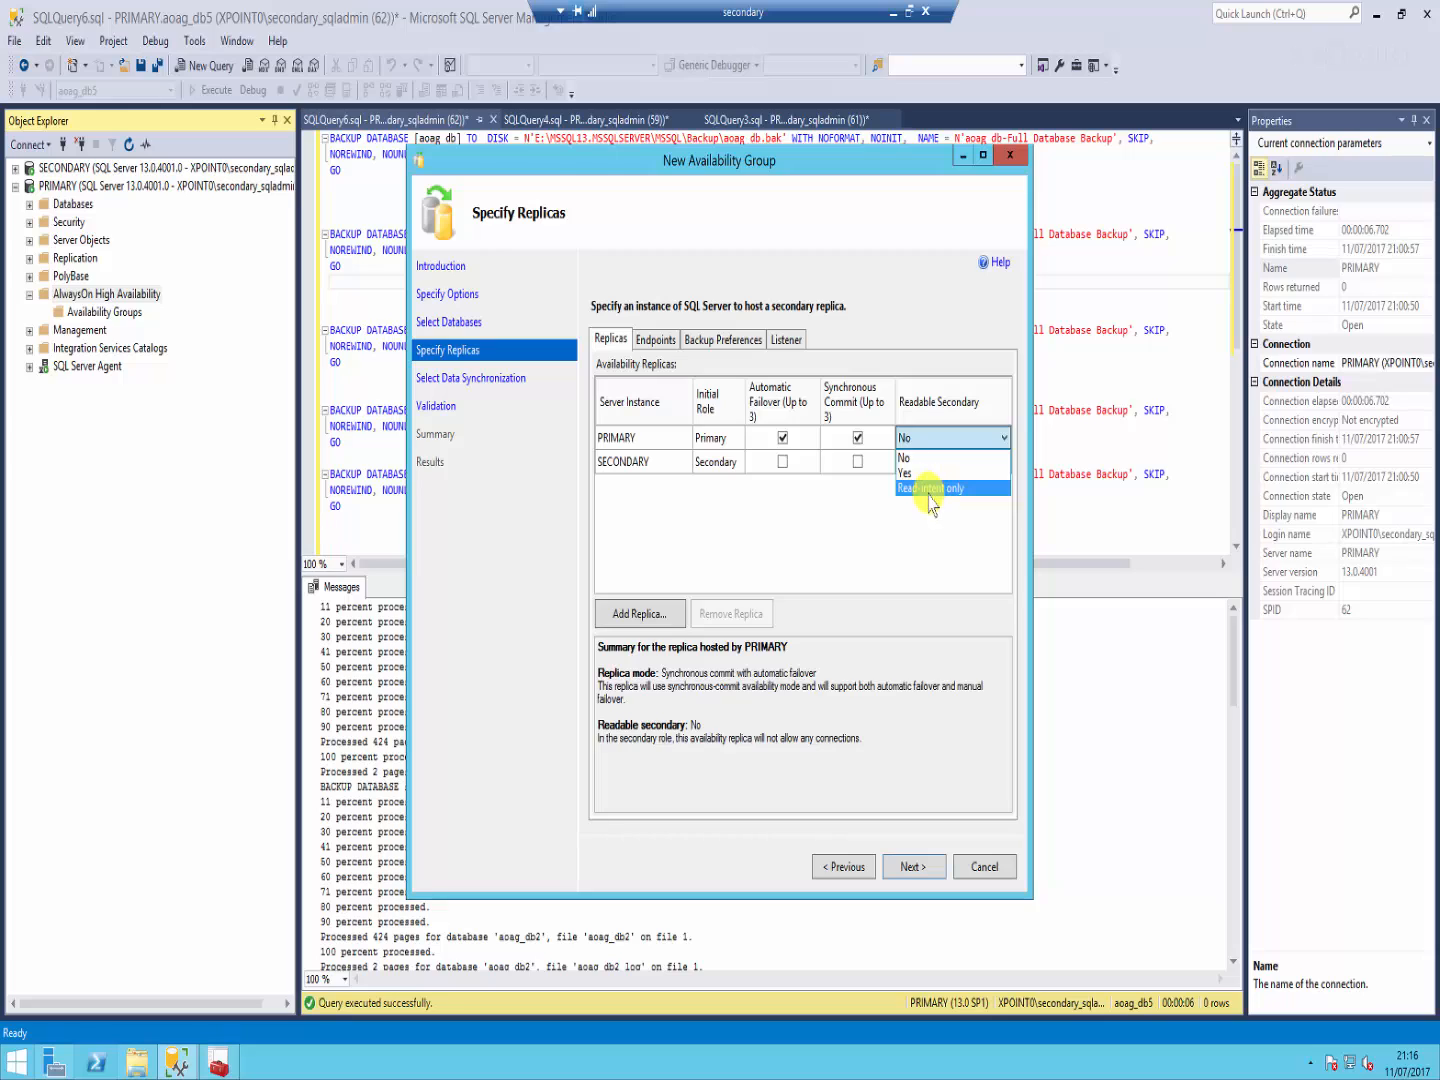
pyautogui.click(909, 473)
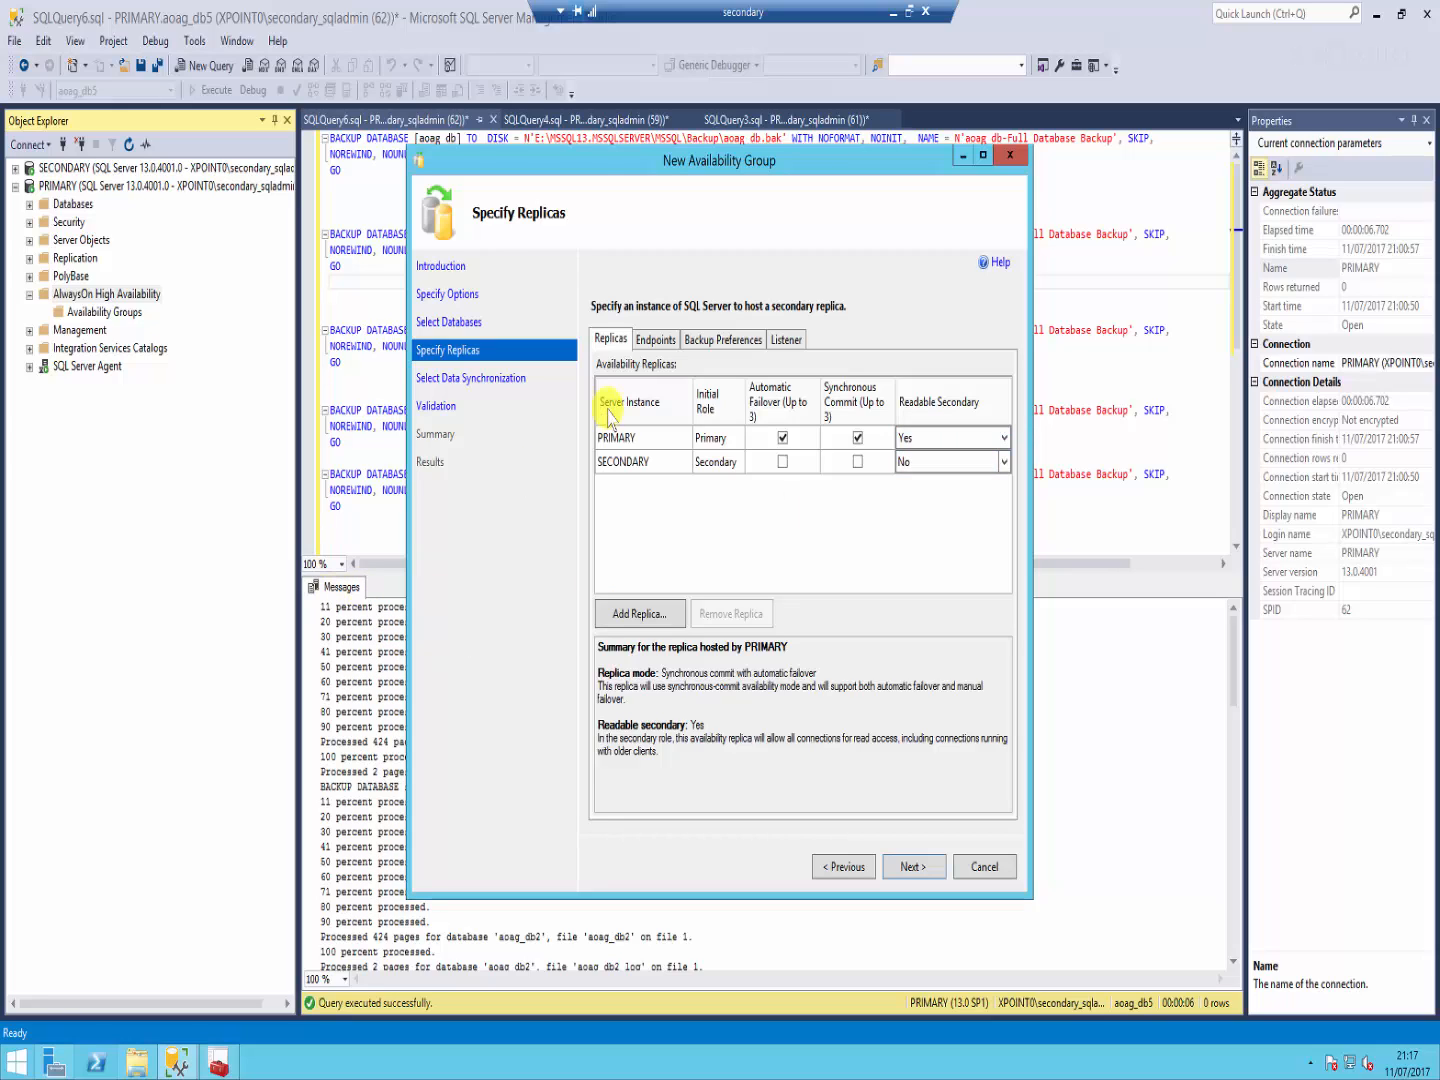
# Step: Enable automatic failover with synchronous commit for the SECONDARY replica and set its Readable Secondary option to Yes
pyautogui.click(626, 462)
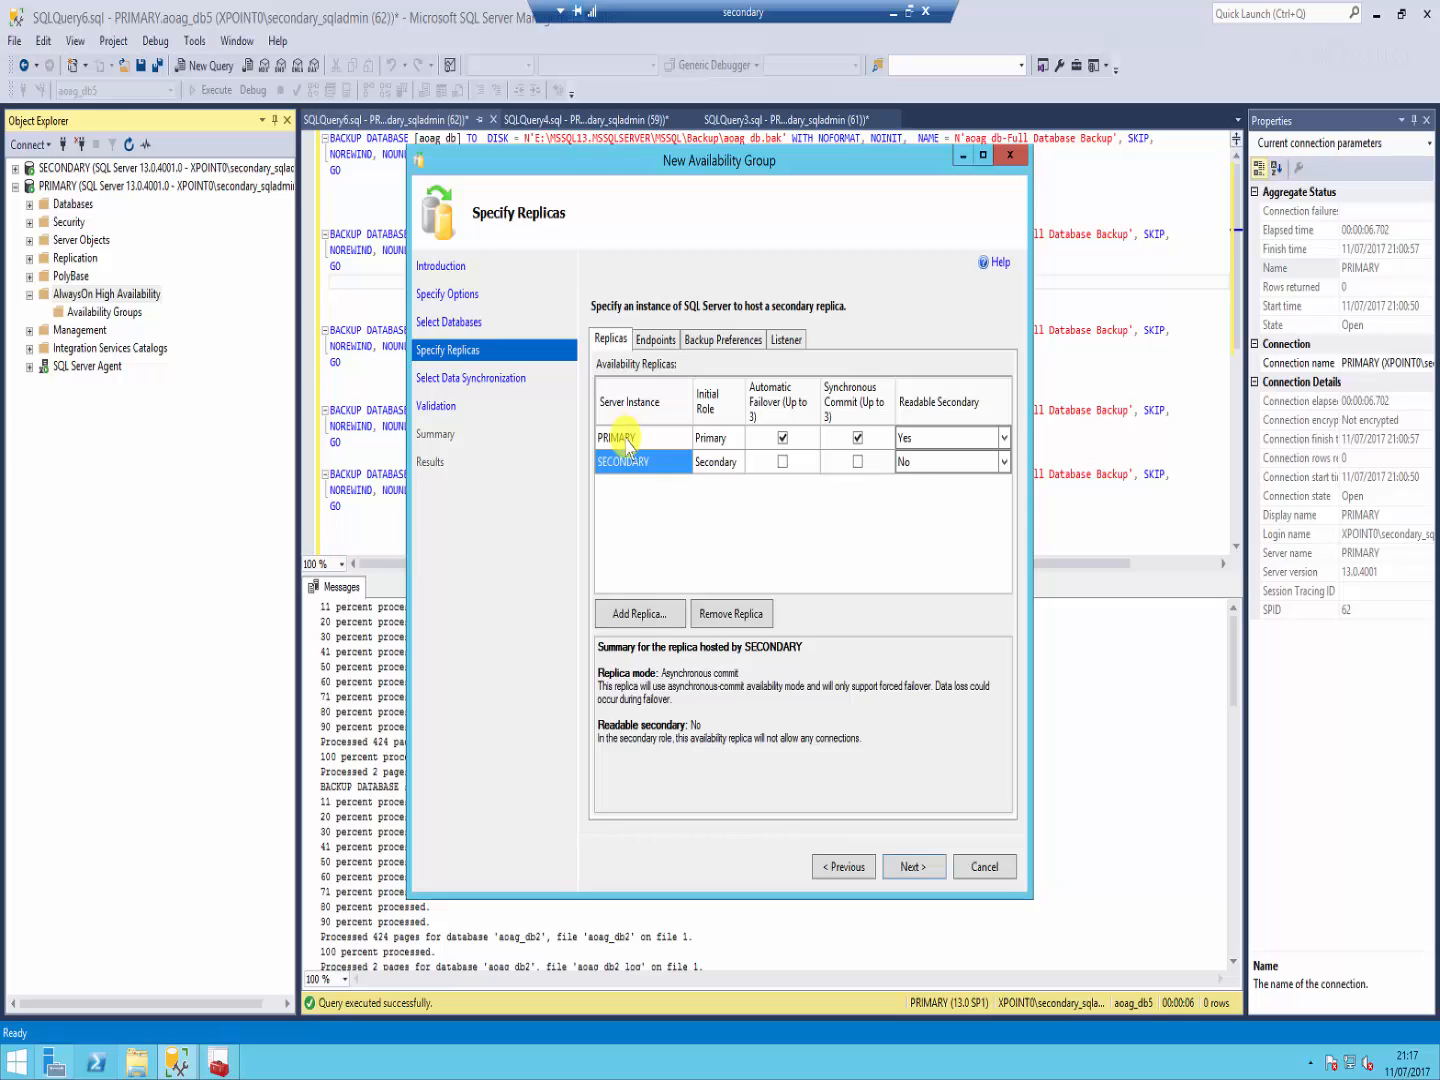
pyautogui.click(626, 437)
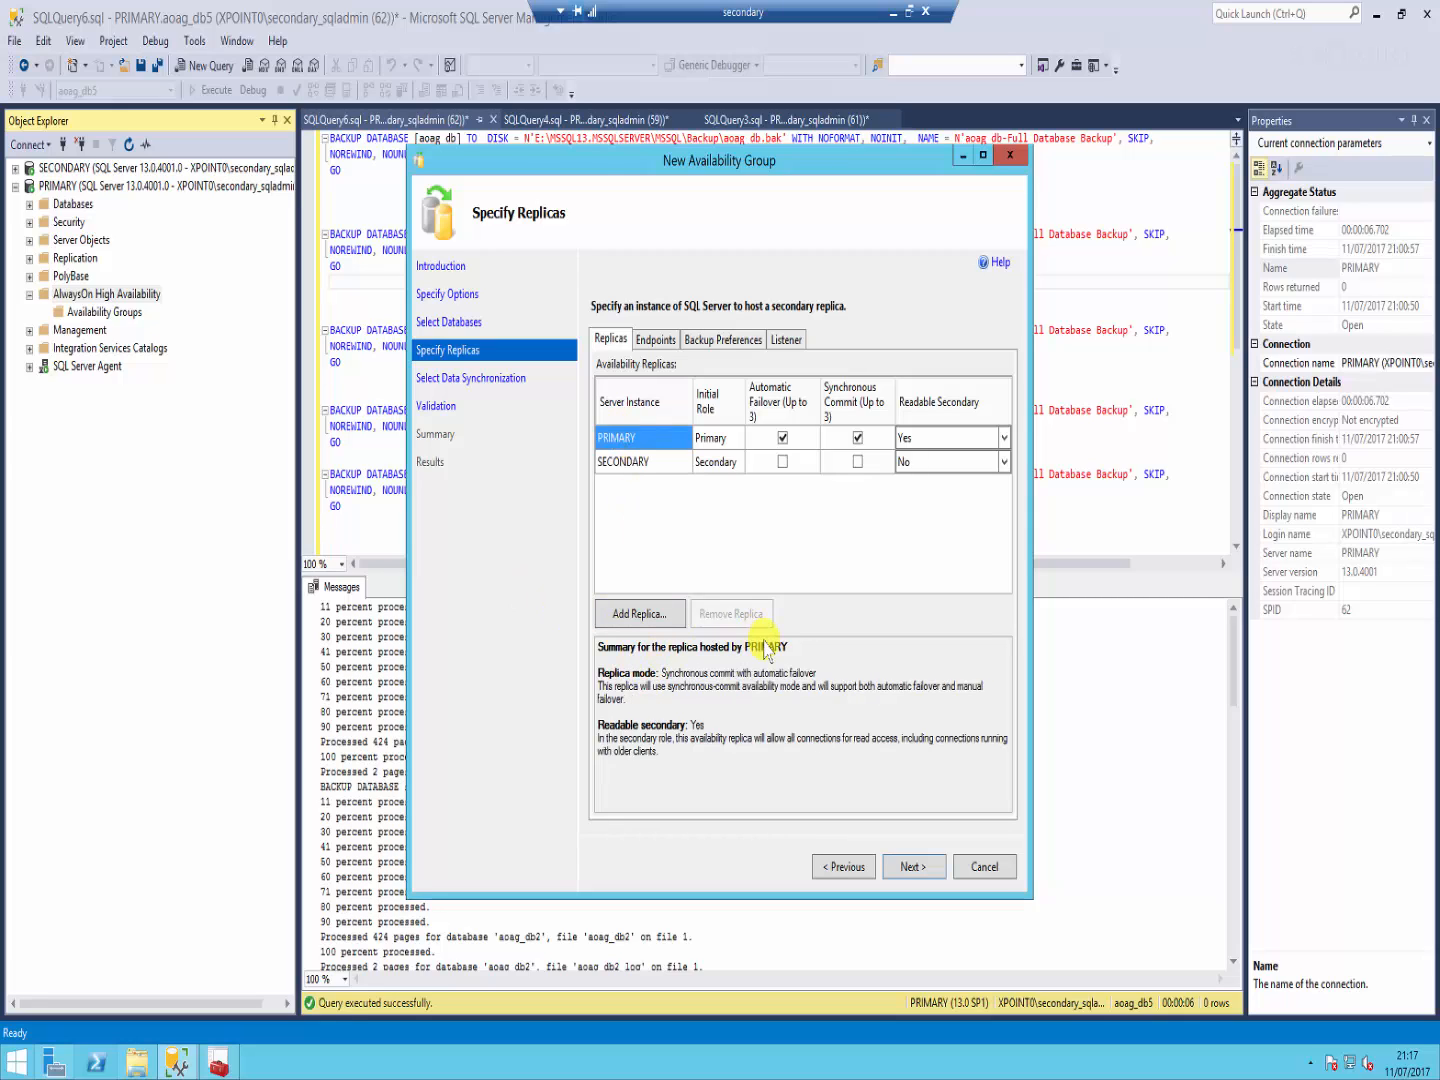
pyautogui.click(615, 461)
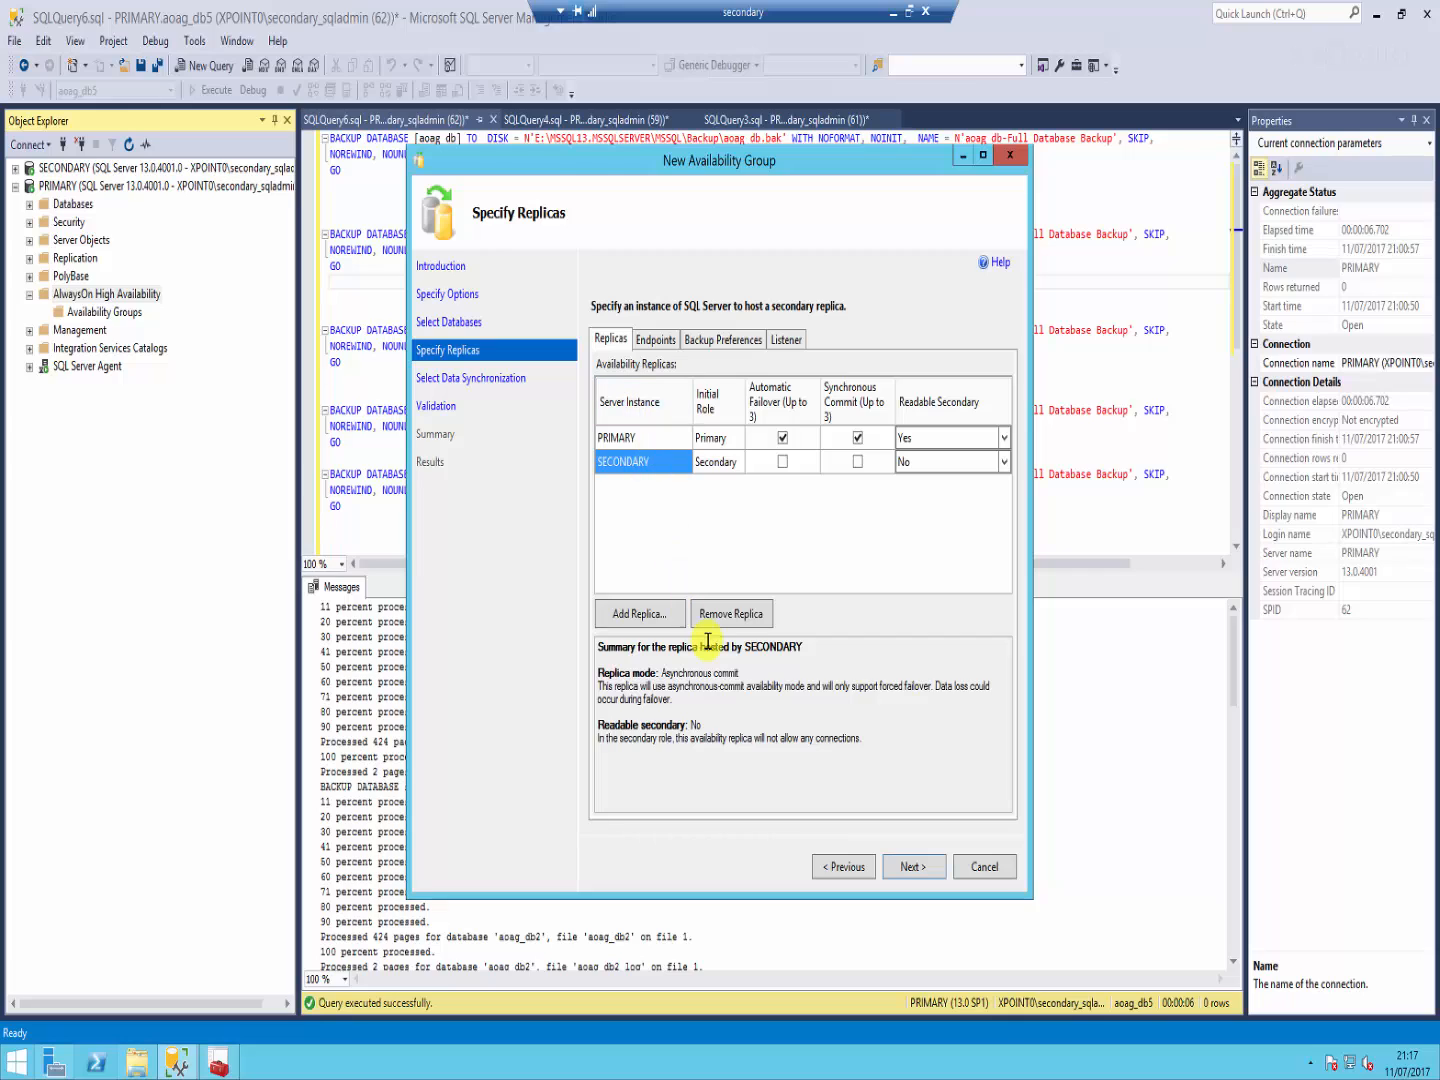
pyautogui.click(783, 462)
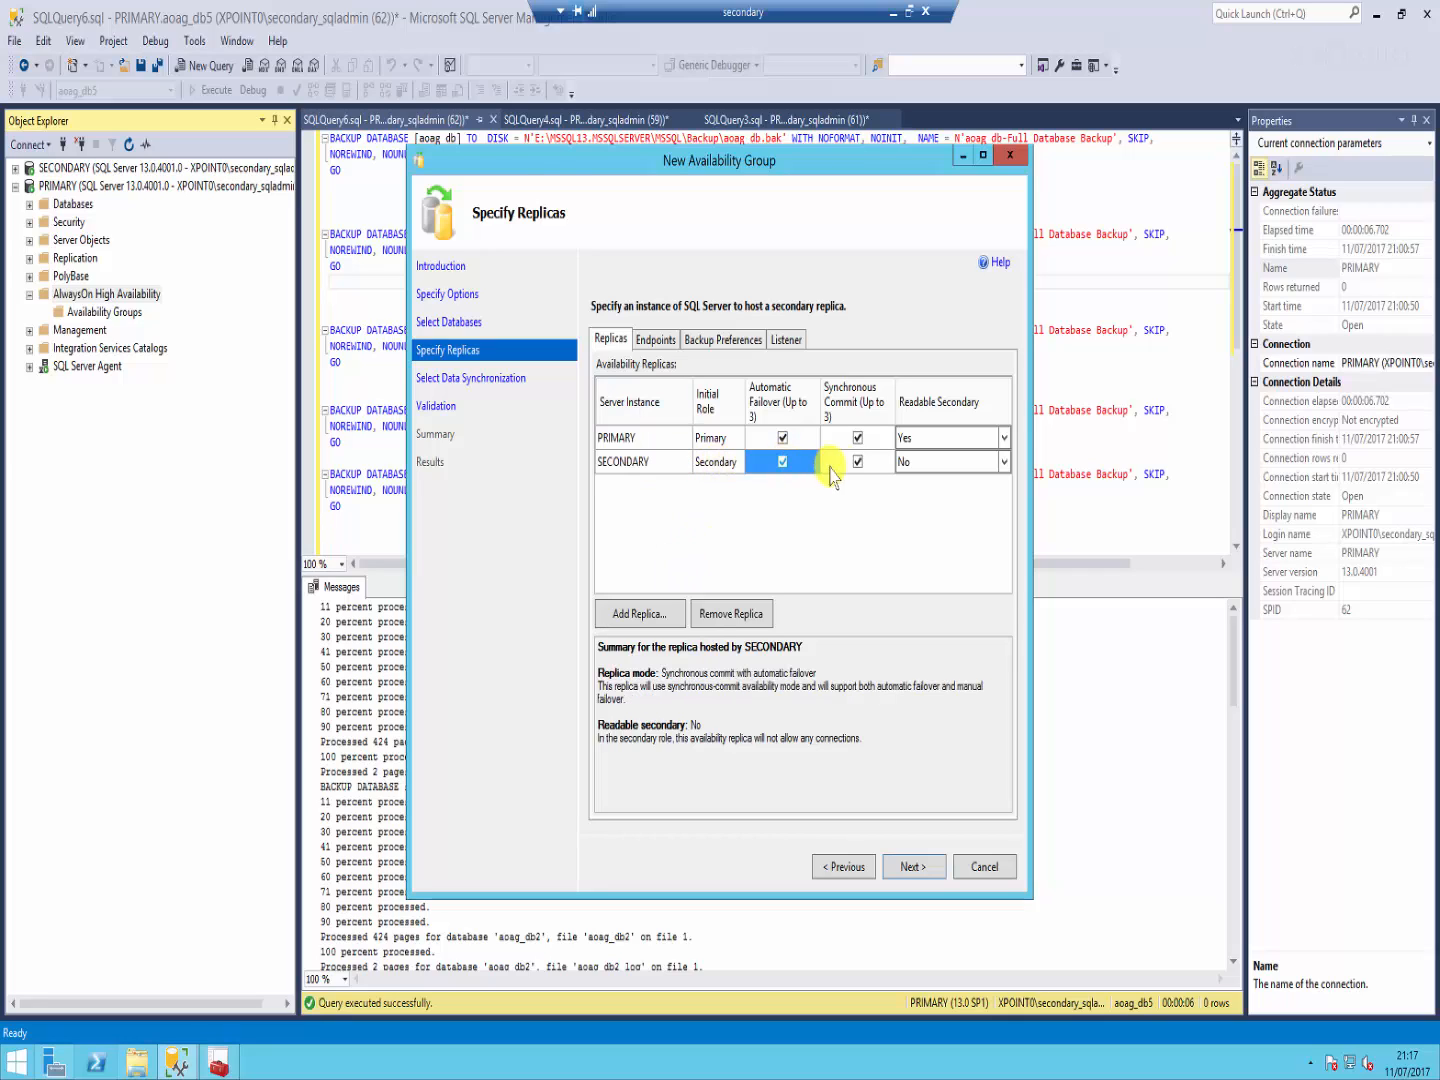
pyautogui.click(1005, 461)
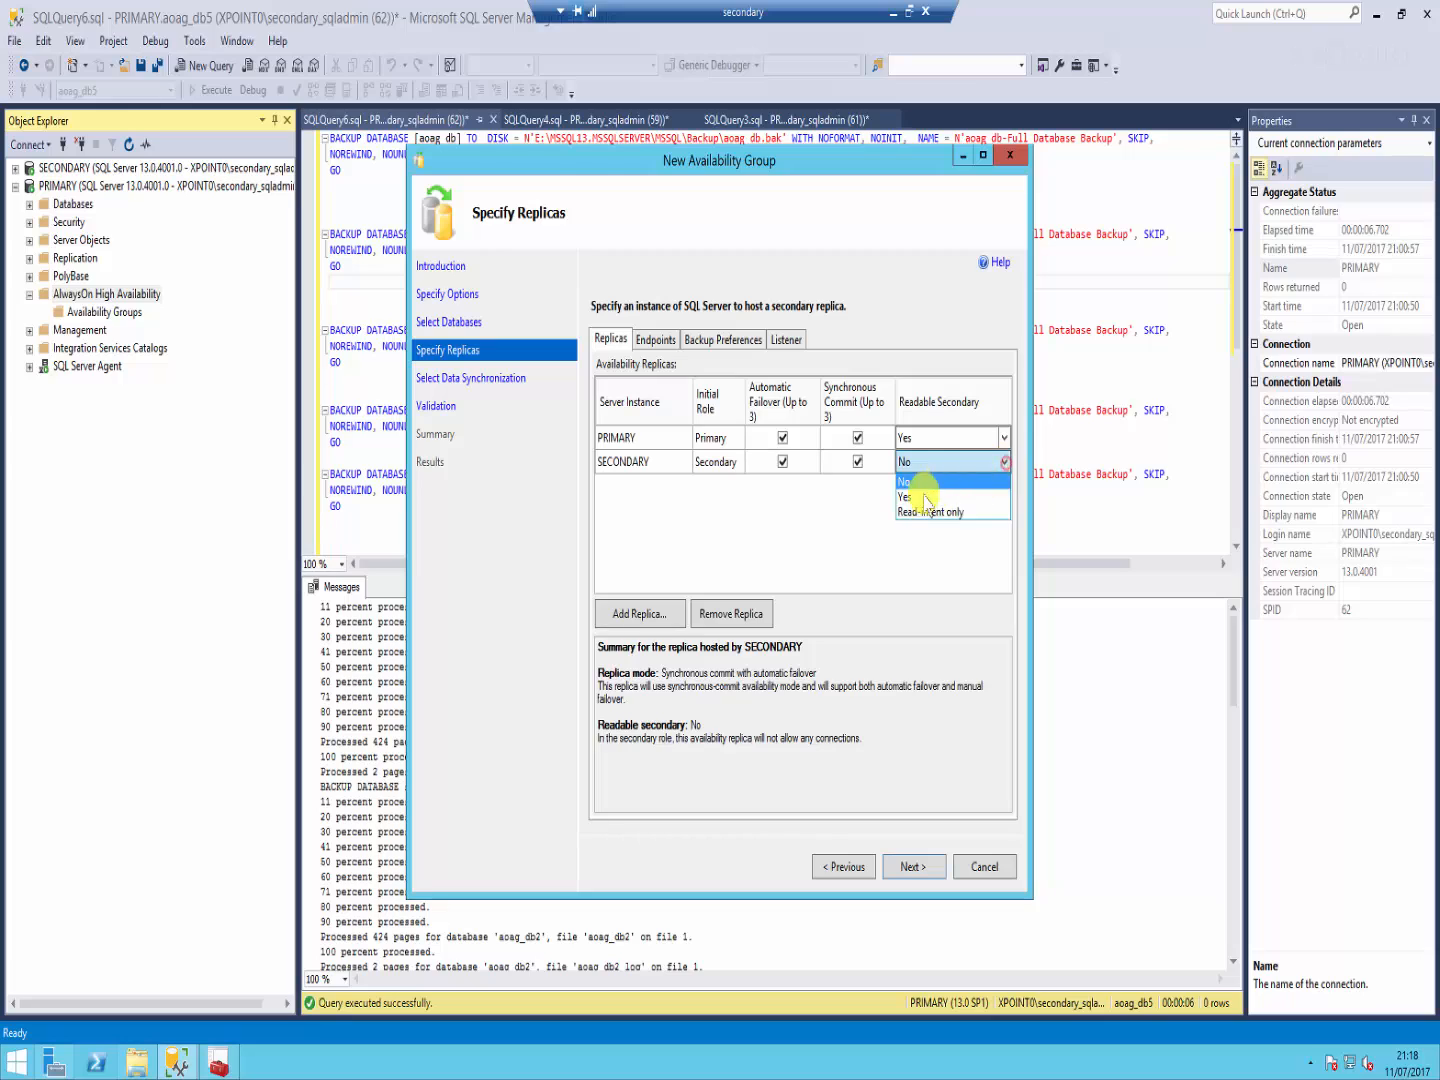
pyautogui.click(911, 496)
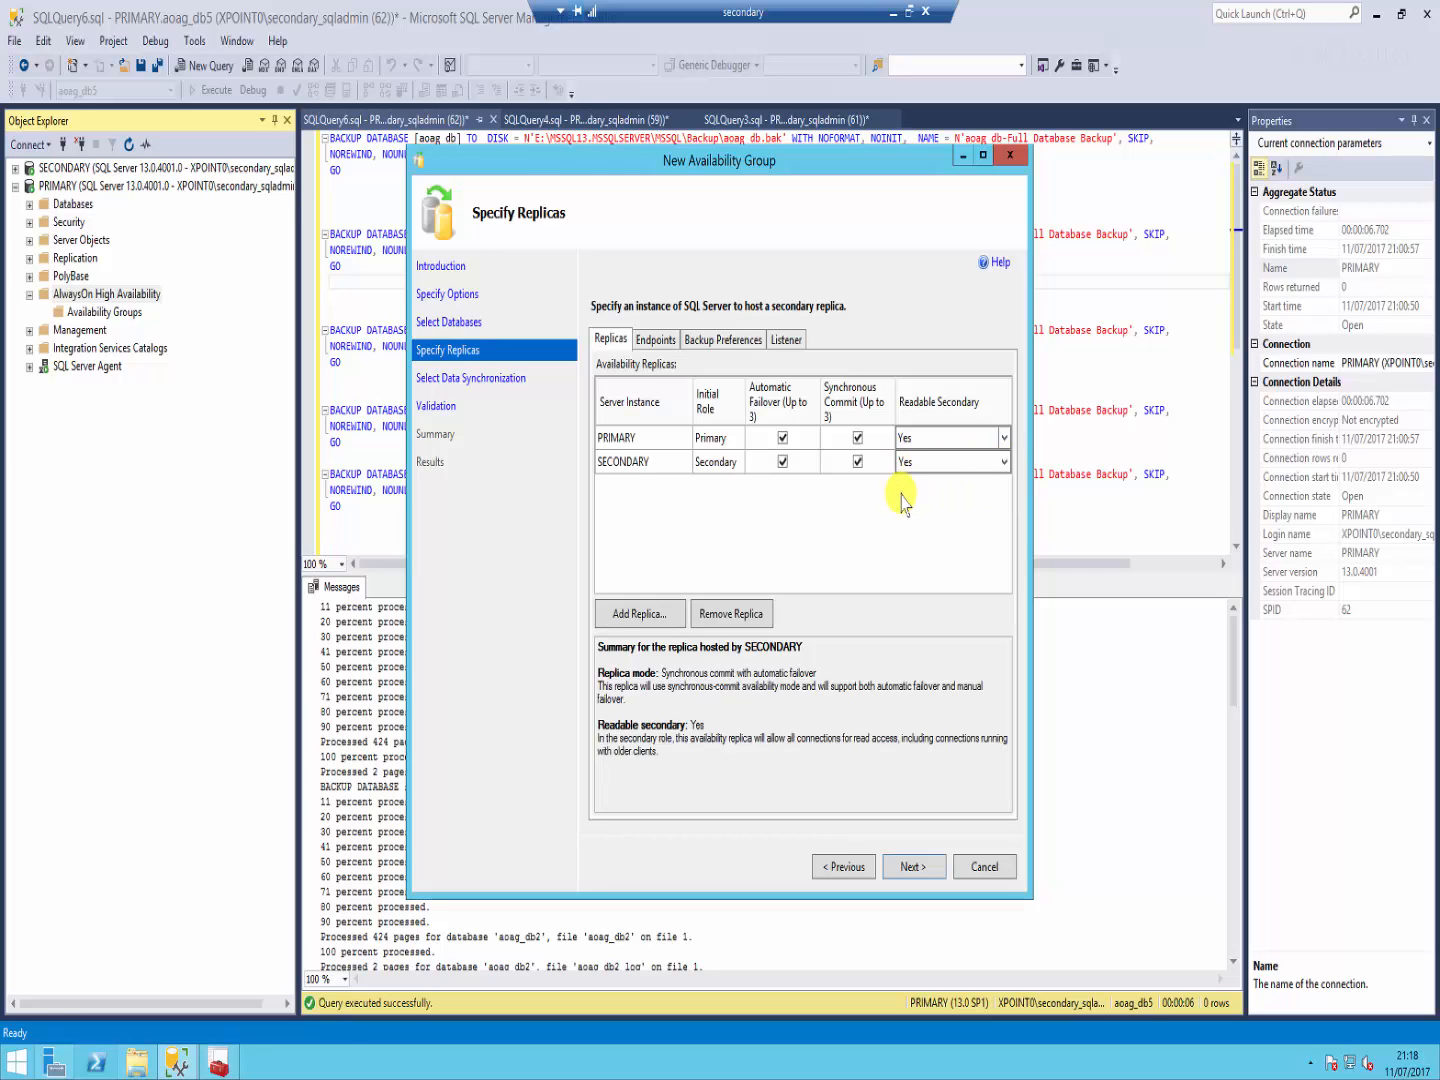
# Step: Review the endpoint URLs and port numbers of both replicas
pyautogui.click(666, 340)
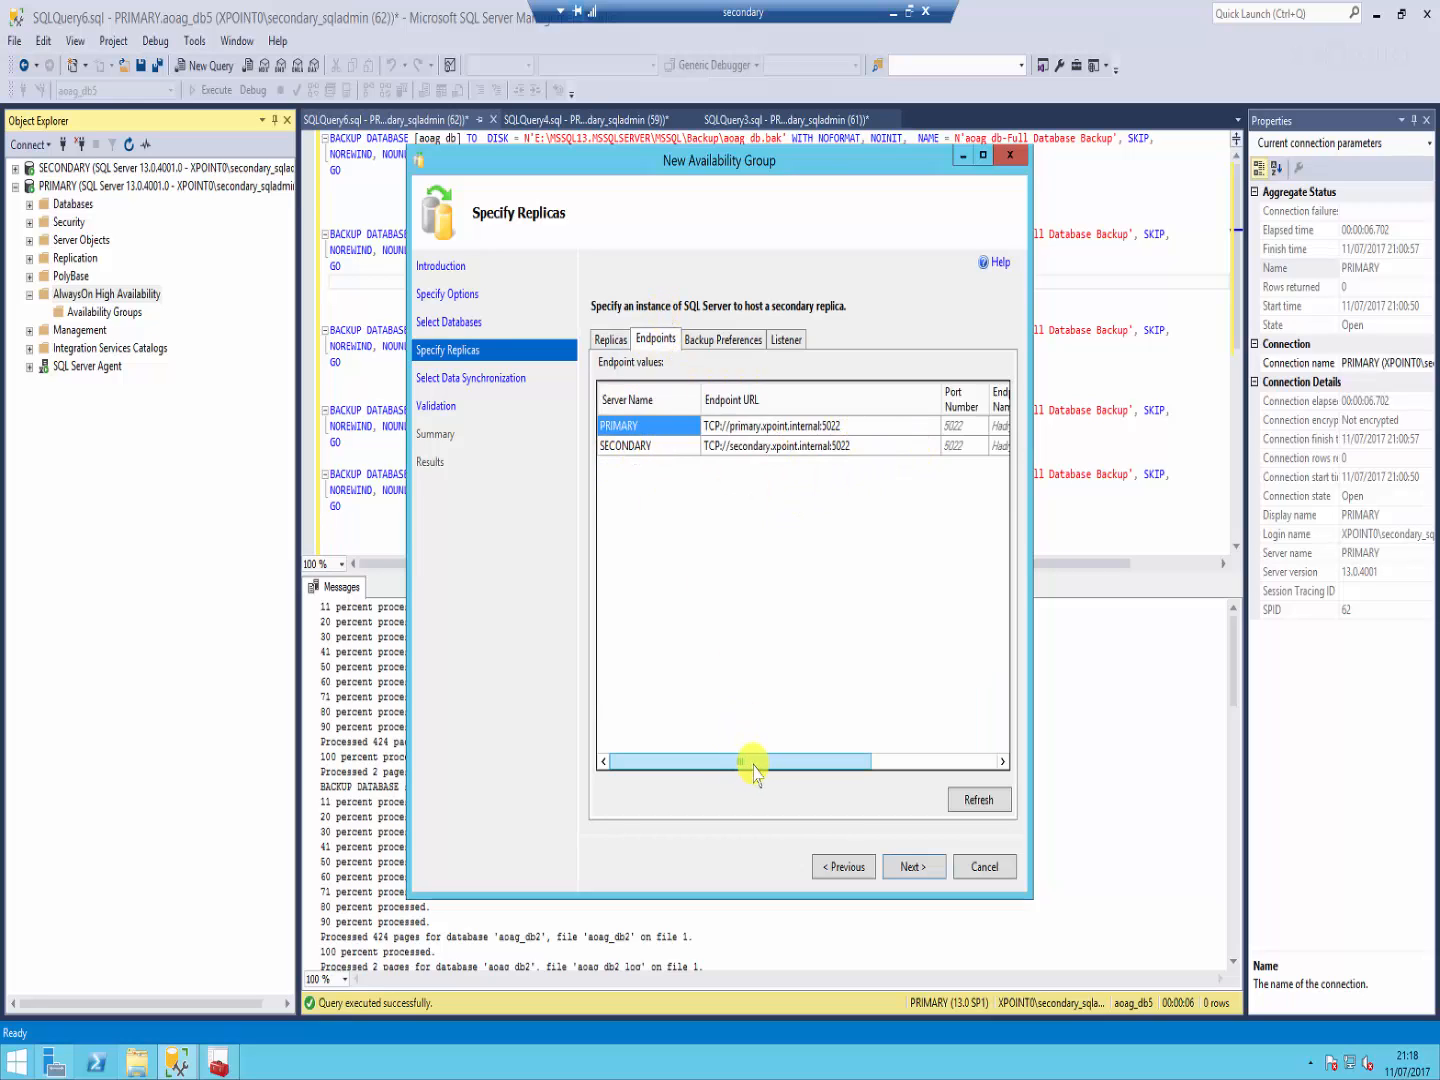
pyautogui.moveTo(753, 766); pyautogui.dragTo(700, 745)
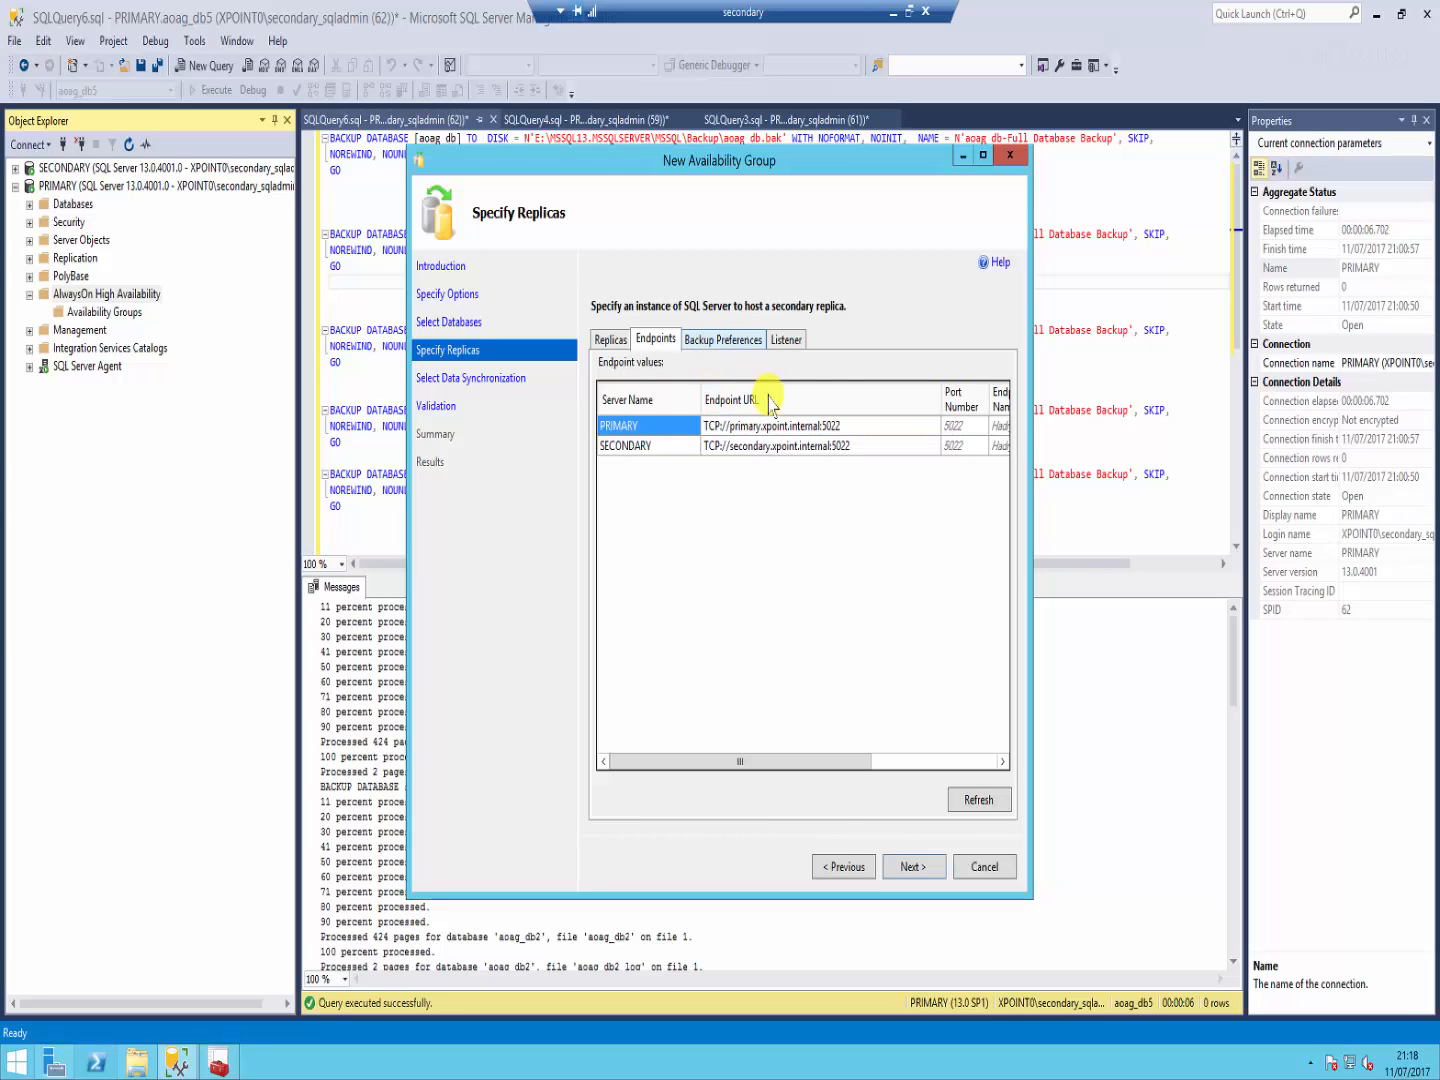
# Step: Set the backup preference to Any Replica and exclude the PRIMARY replica from backups
pyautogui.click(717, 341)
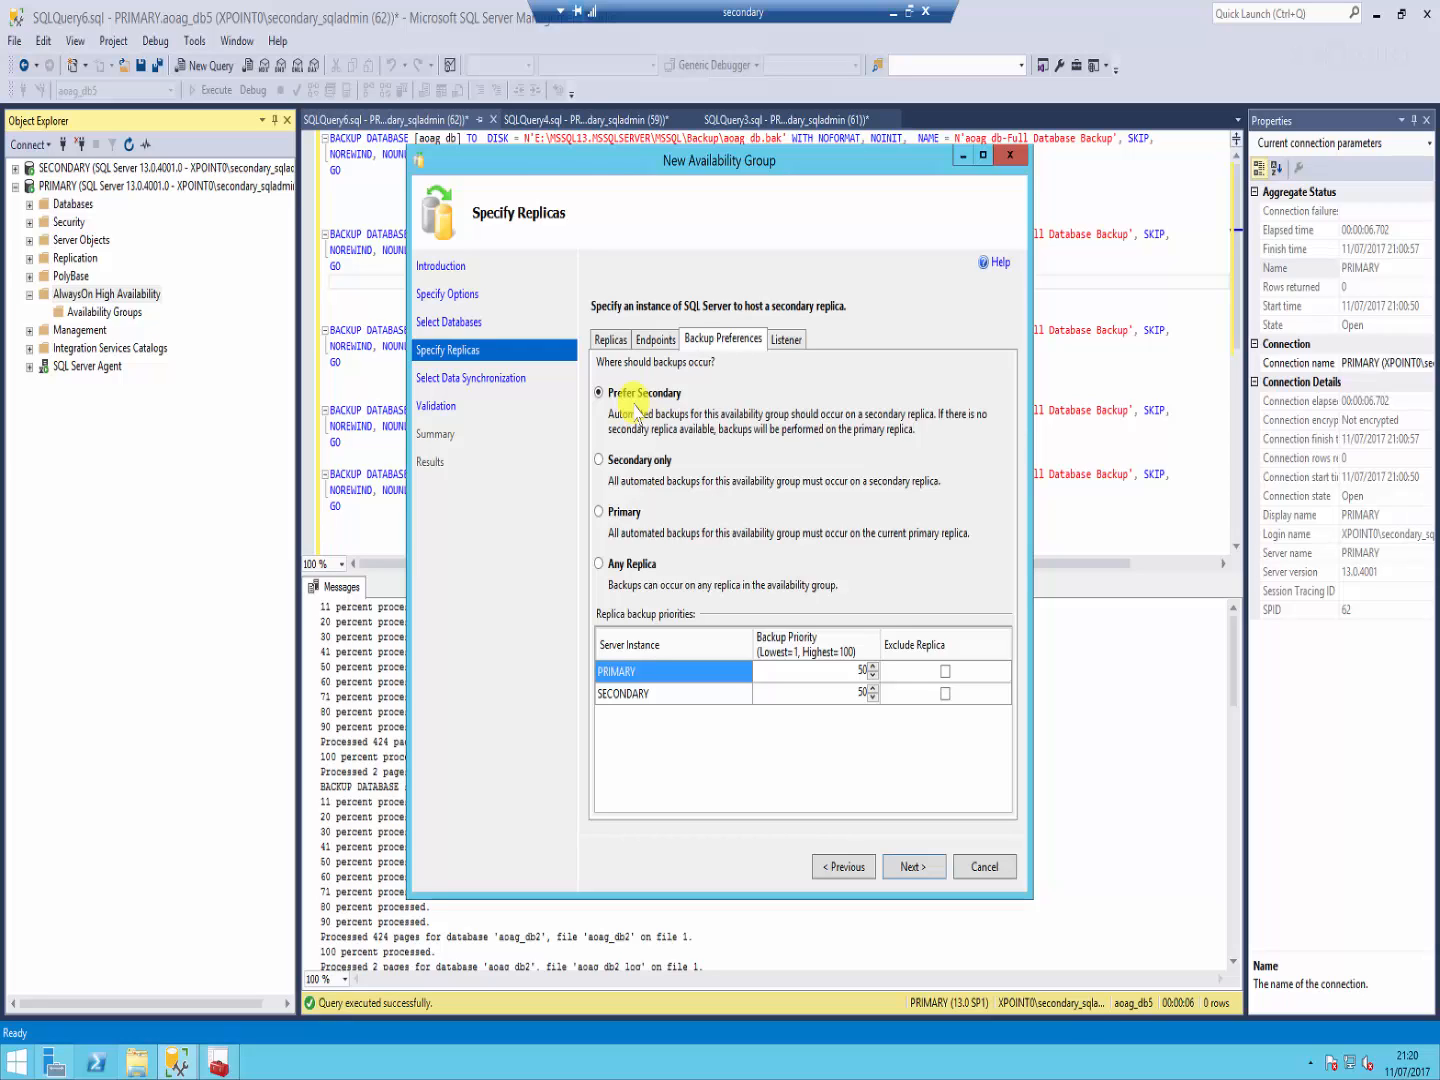
pyautogui.click(635, 463)
pyautogui.click(626, 513)
pyautogui.click(616, 566)
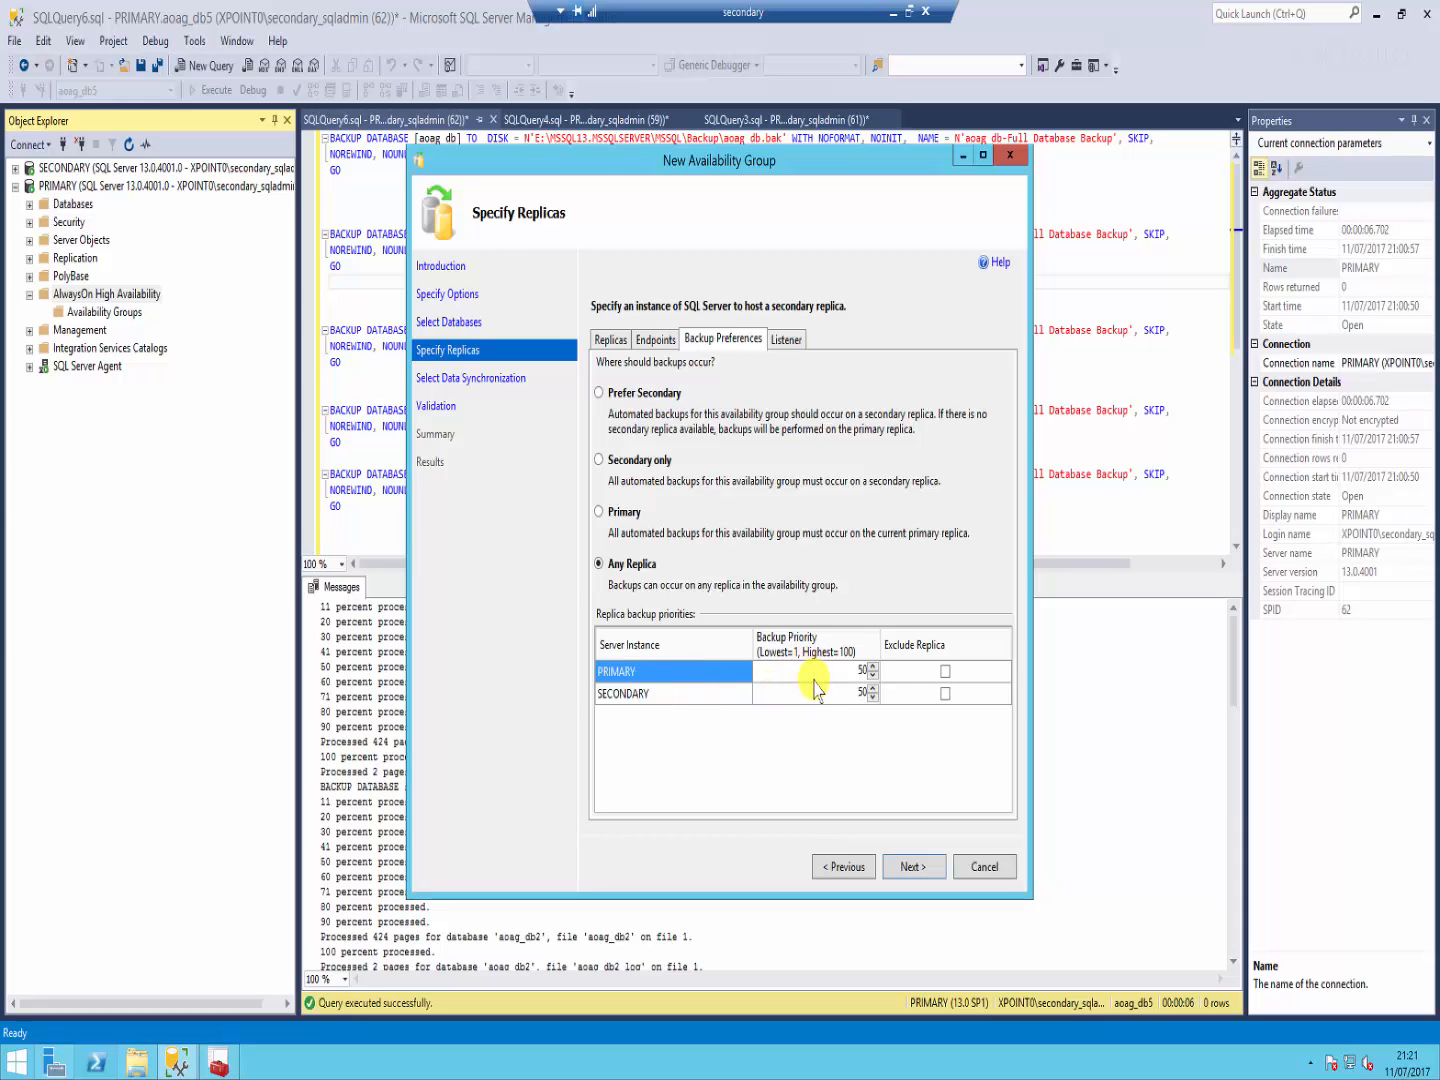
pyautogui.click(862, 673)
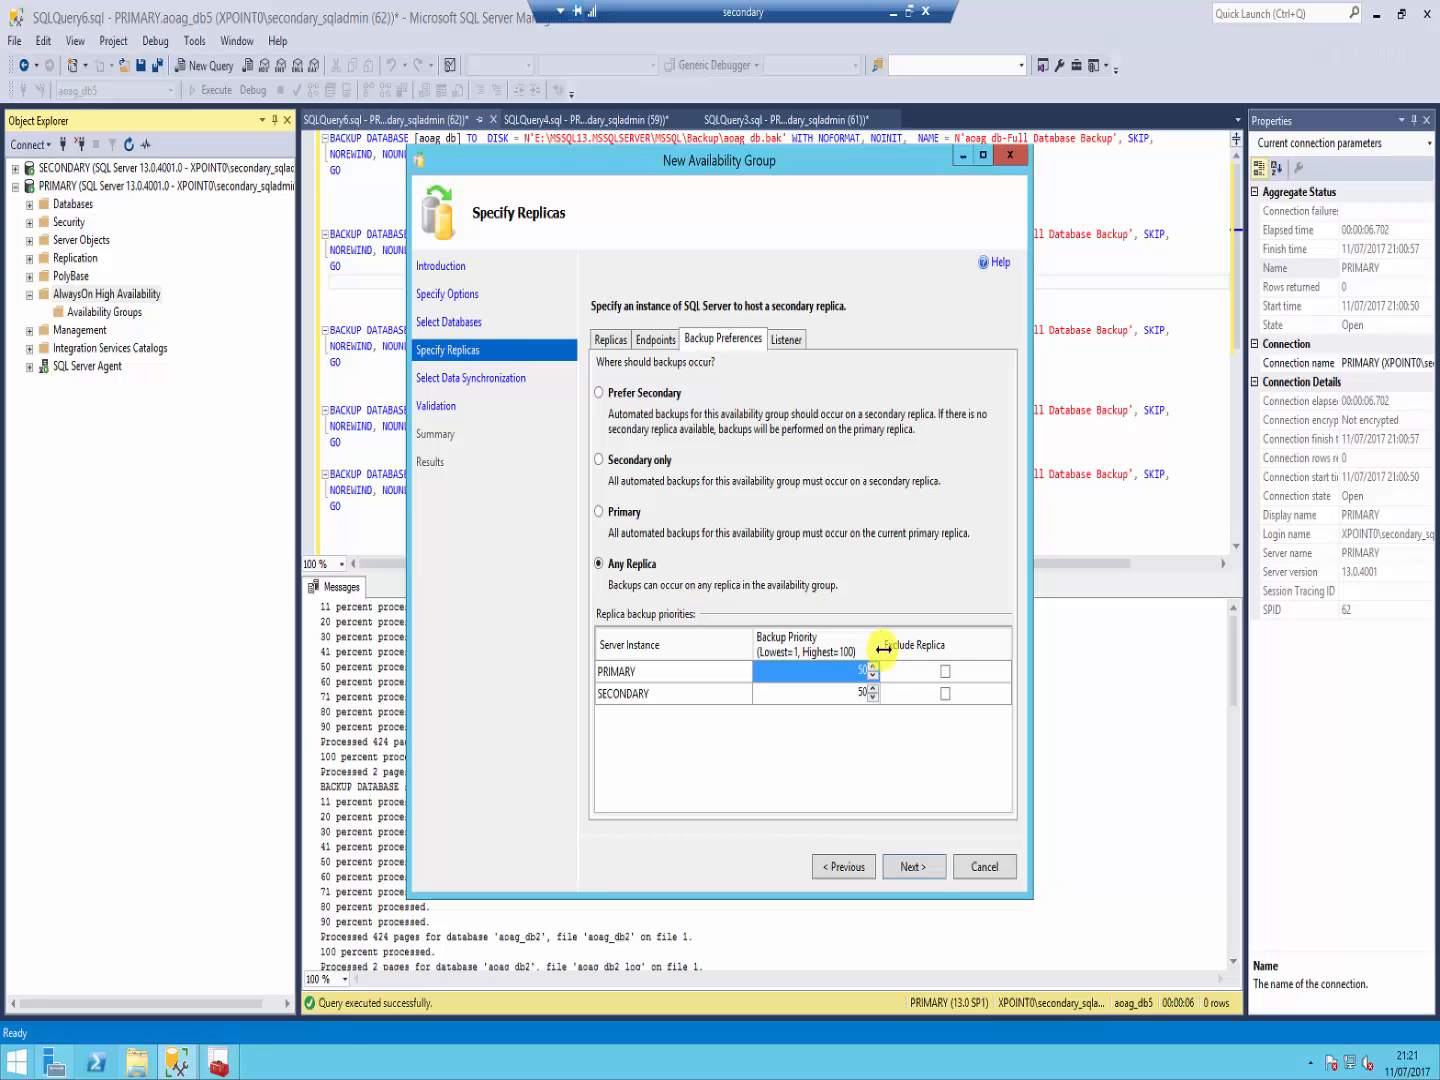
pyautogui.click(947, 671)
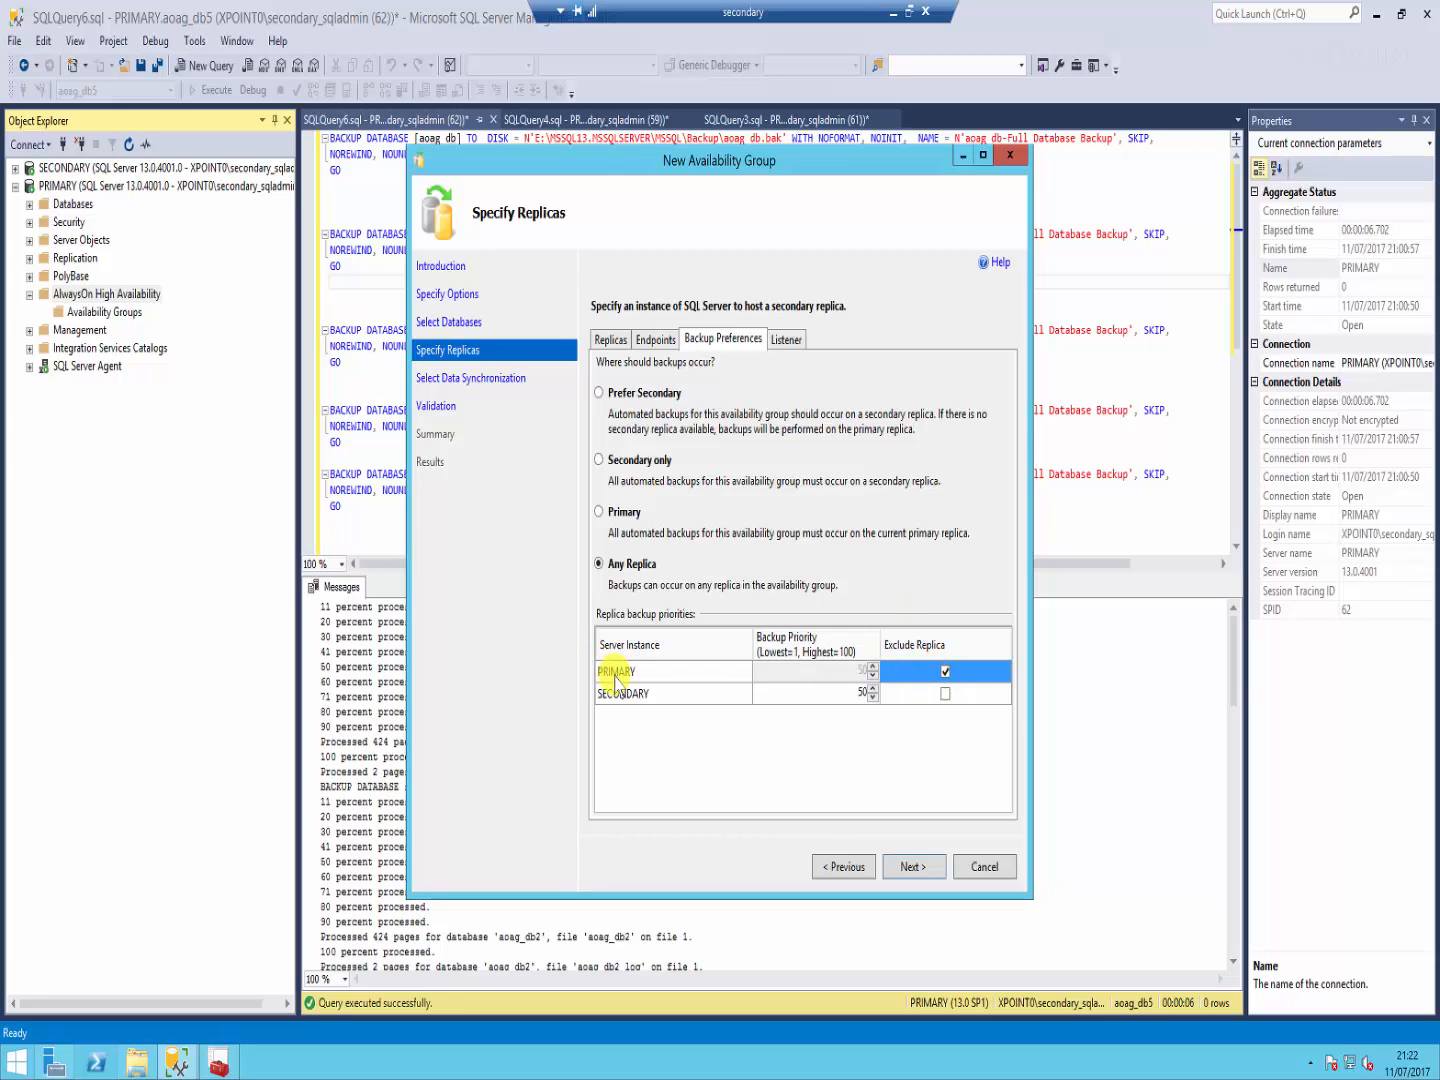
# Step: Include the PRIMARY replica in backups again and set the backup preference to Prefer Secondary
pyautogui.click(806, 671)
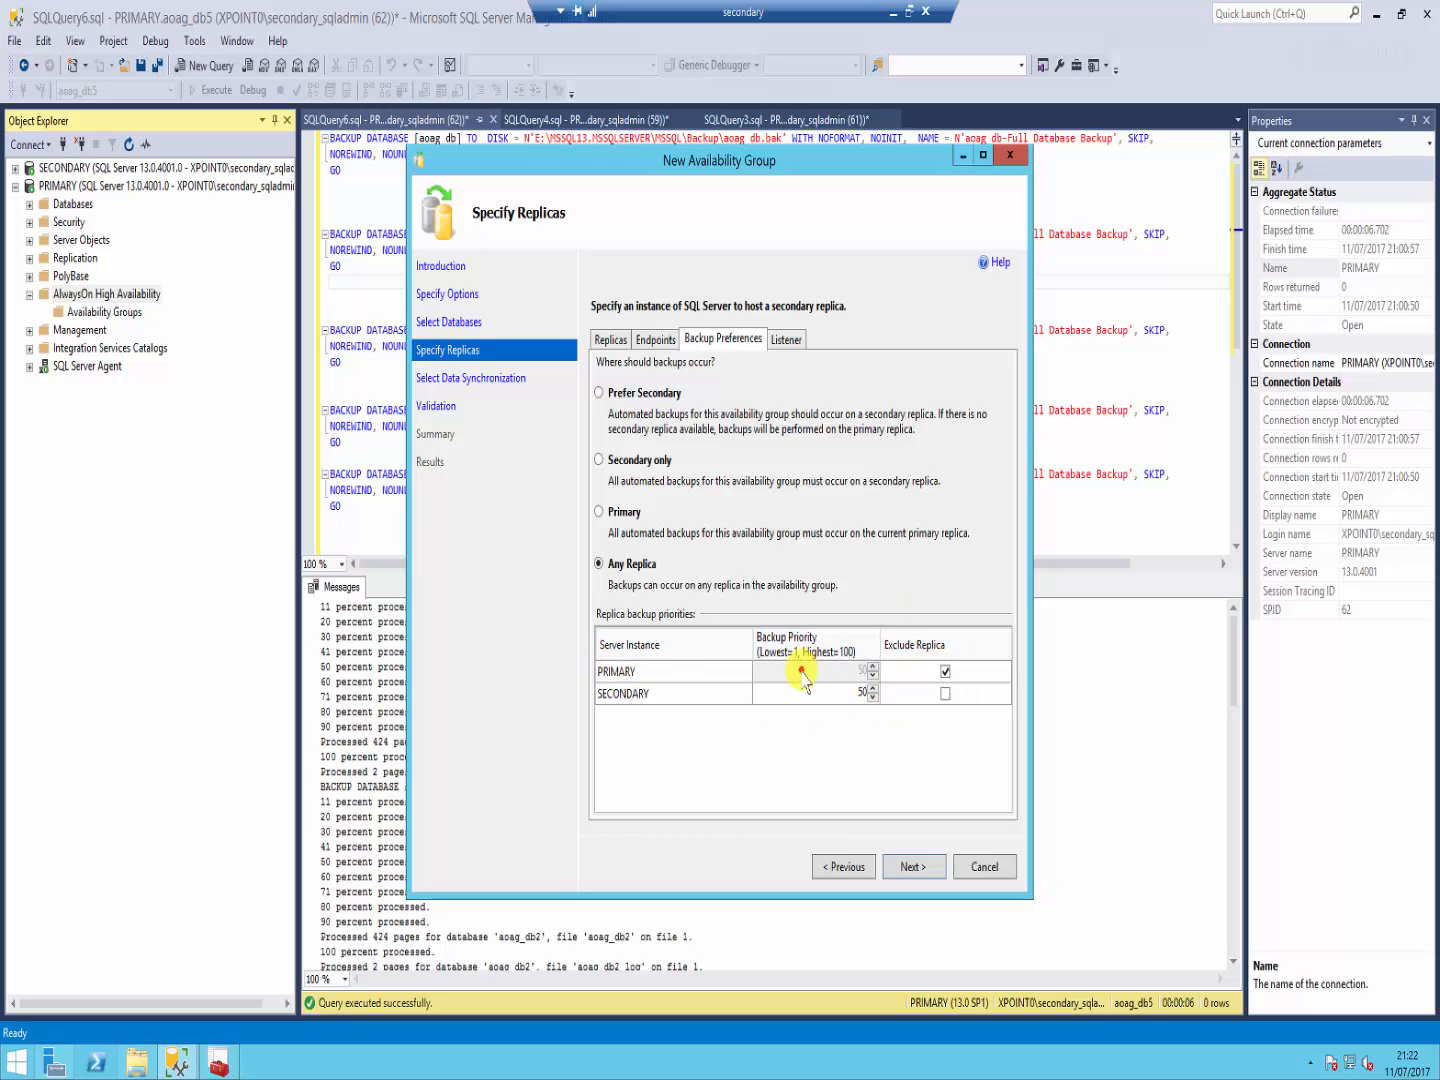
pyautogui.click(946, 671)
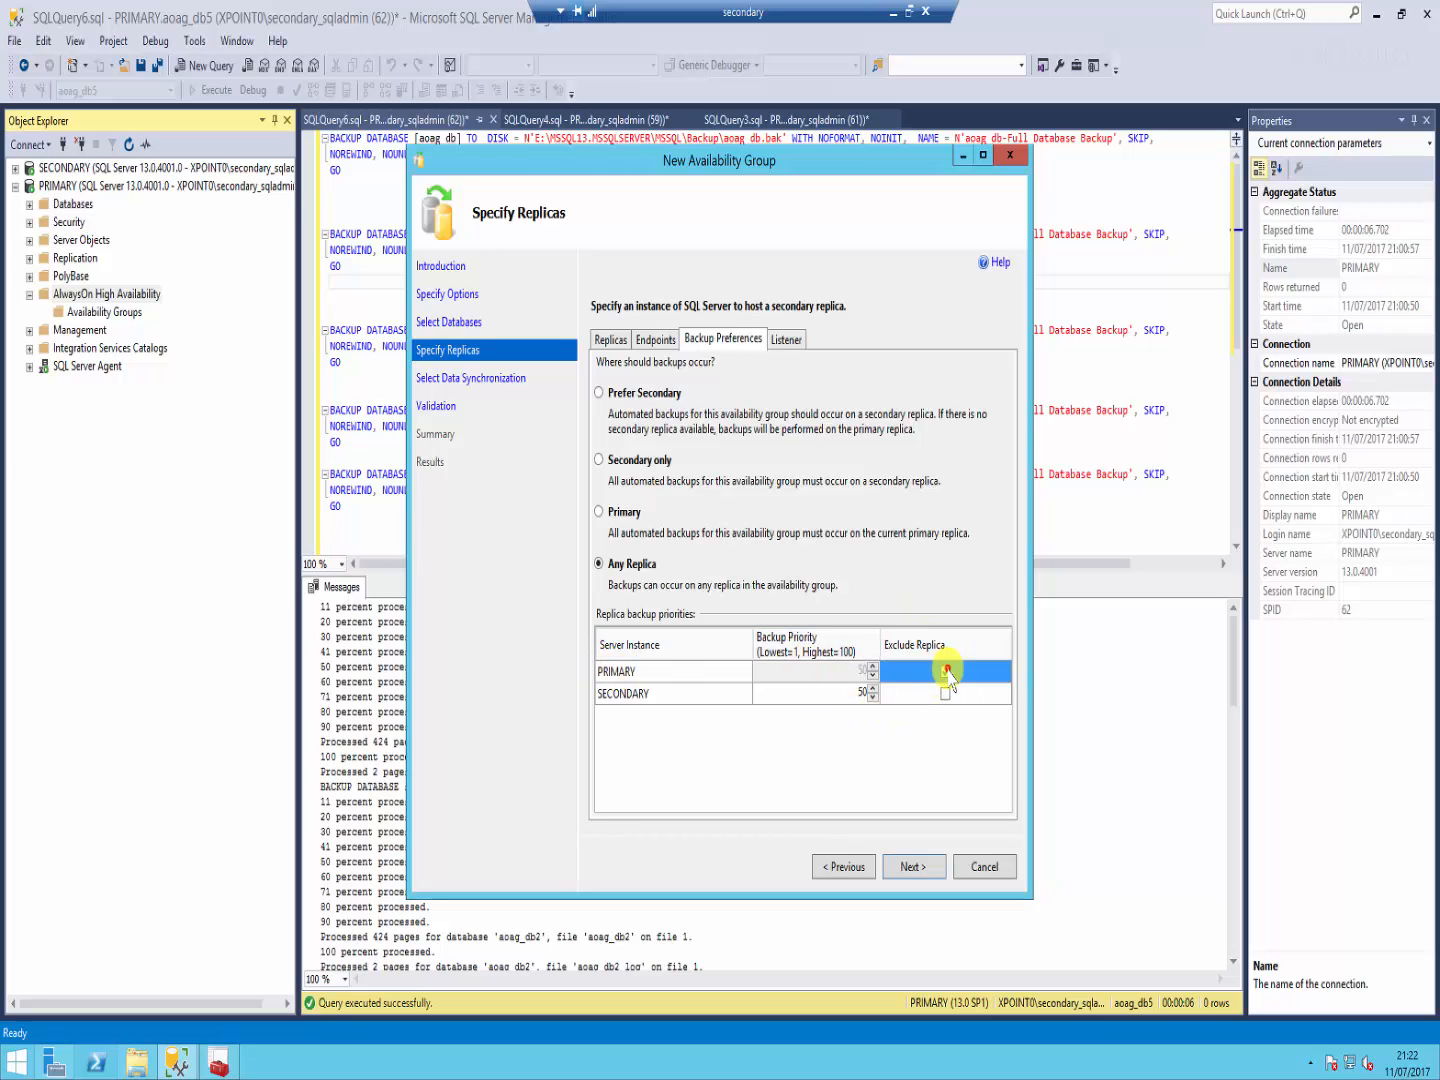
pyautogui.click(629, 392)
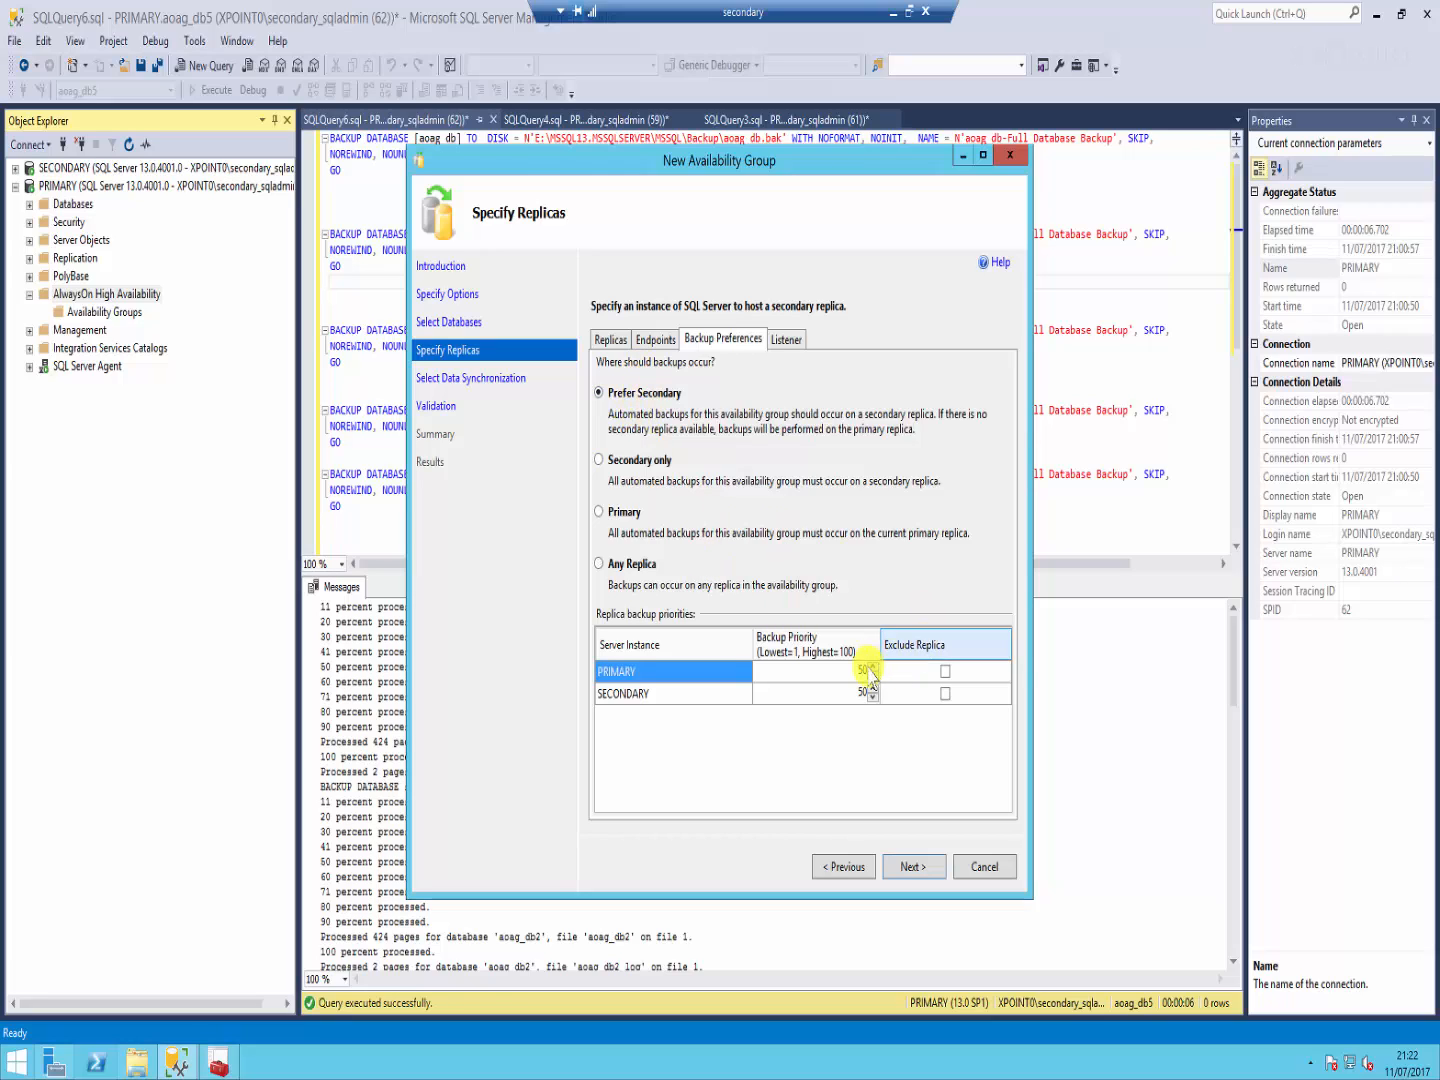
# Step: Set the backup priority to 80 for the SECONDARY replica and 20 for the PRIMARY replica
pyautogui.click(861, 670)
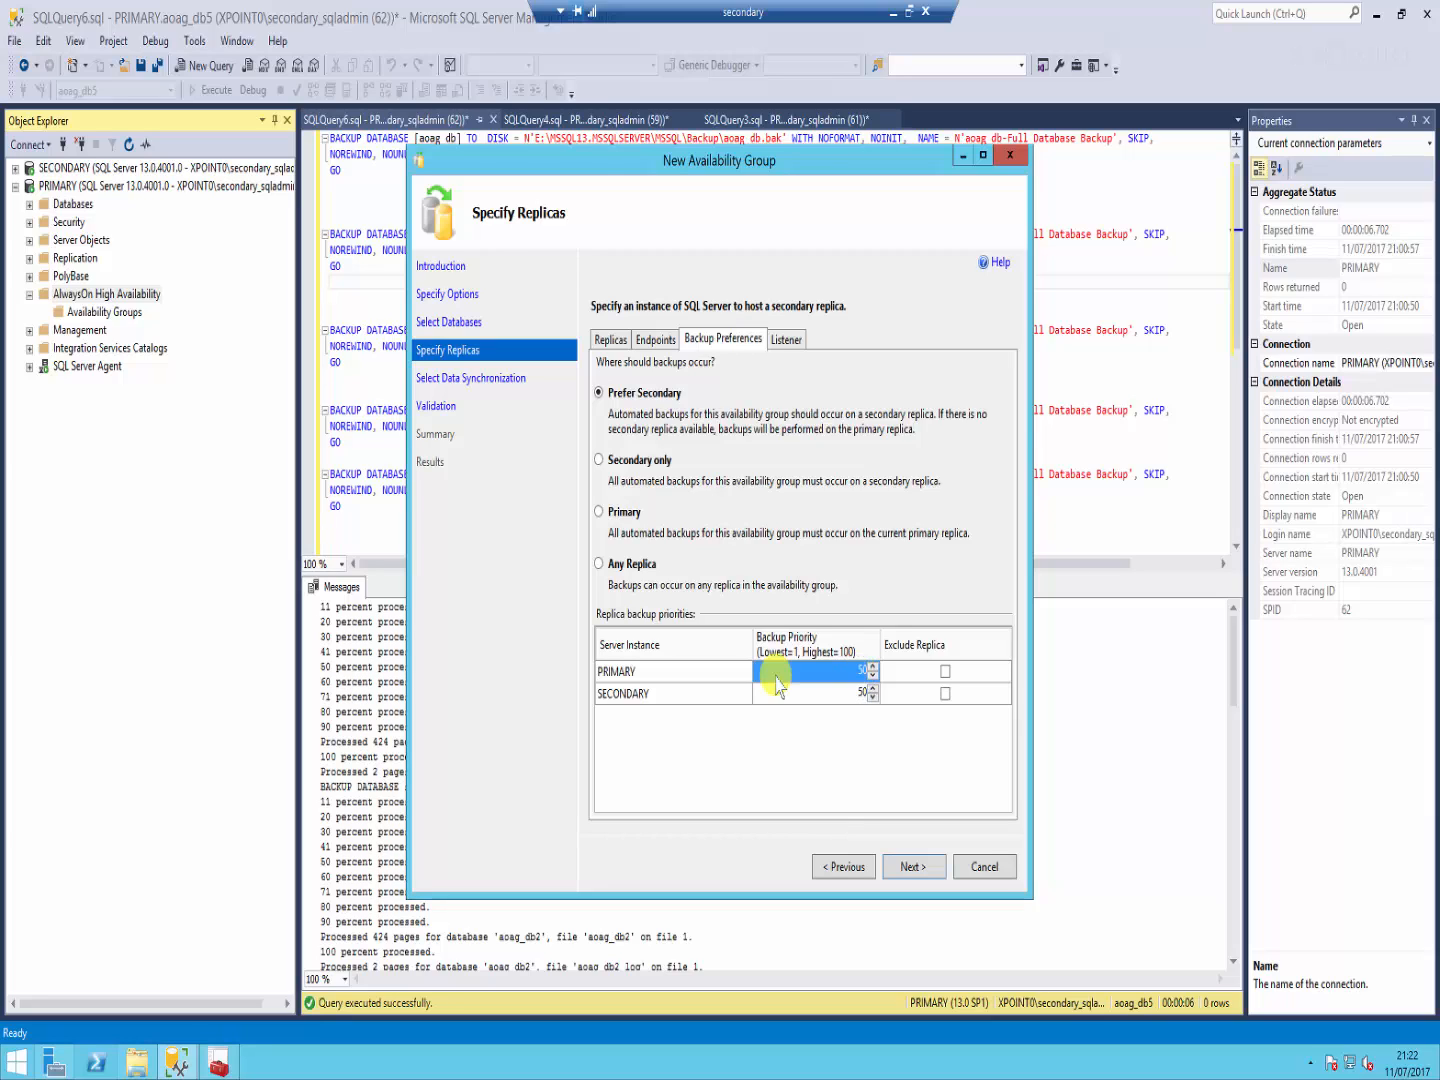
pyautogui.click(855, 691)
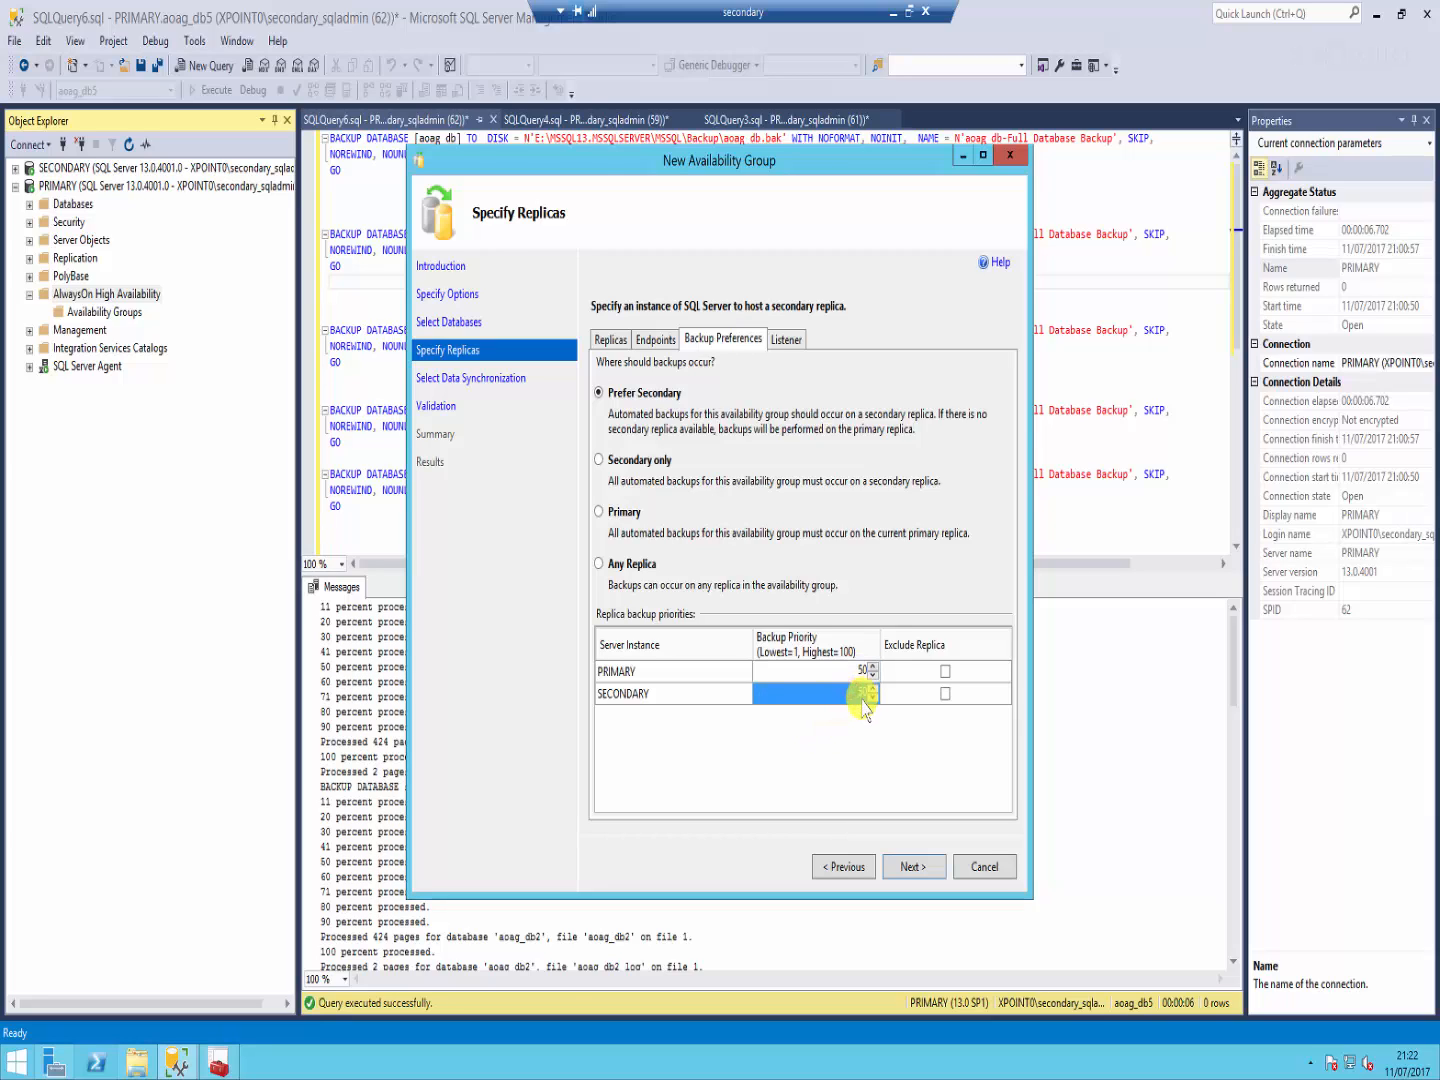
pyautogui.write('80')
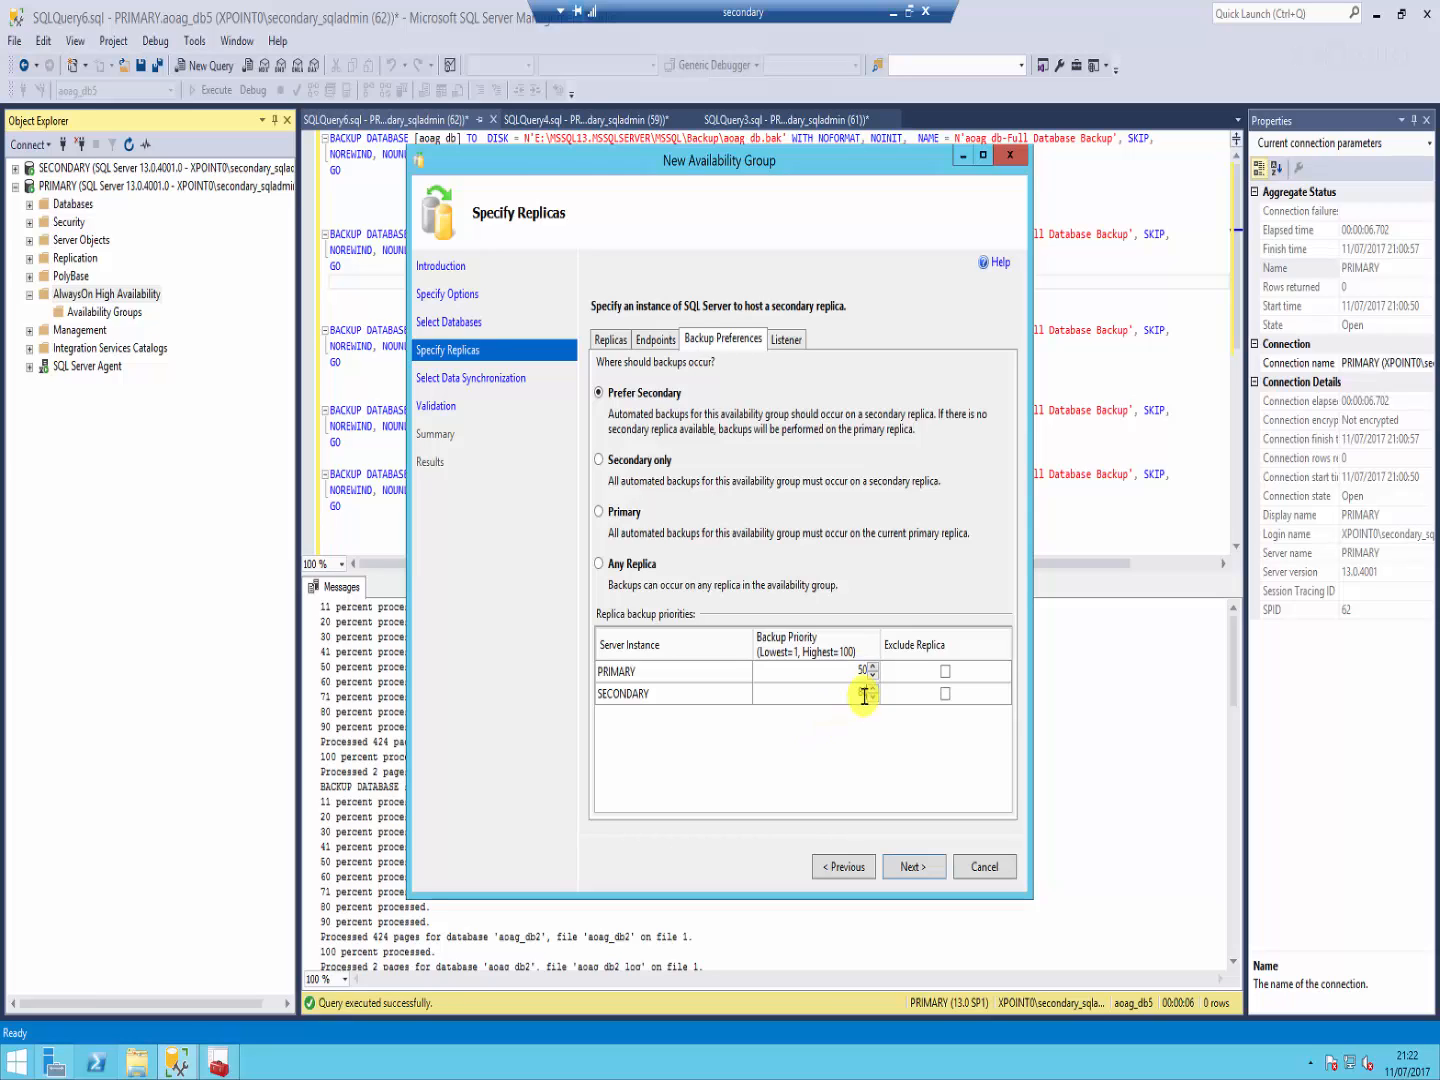
pyautogui.click(860, 673)
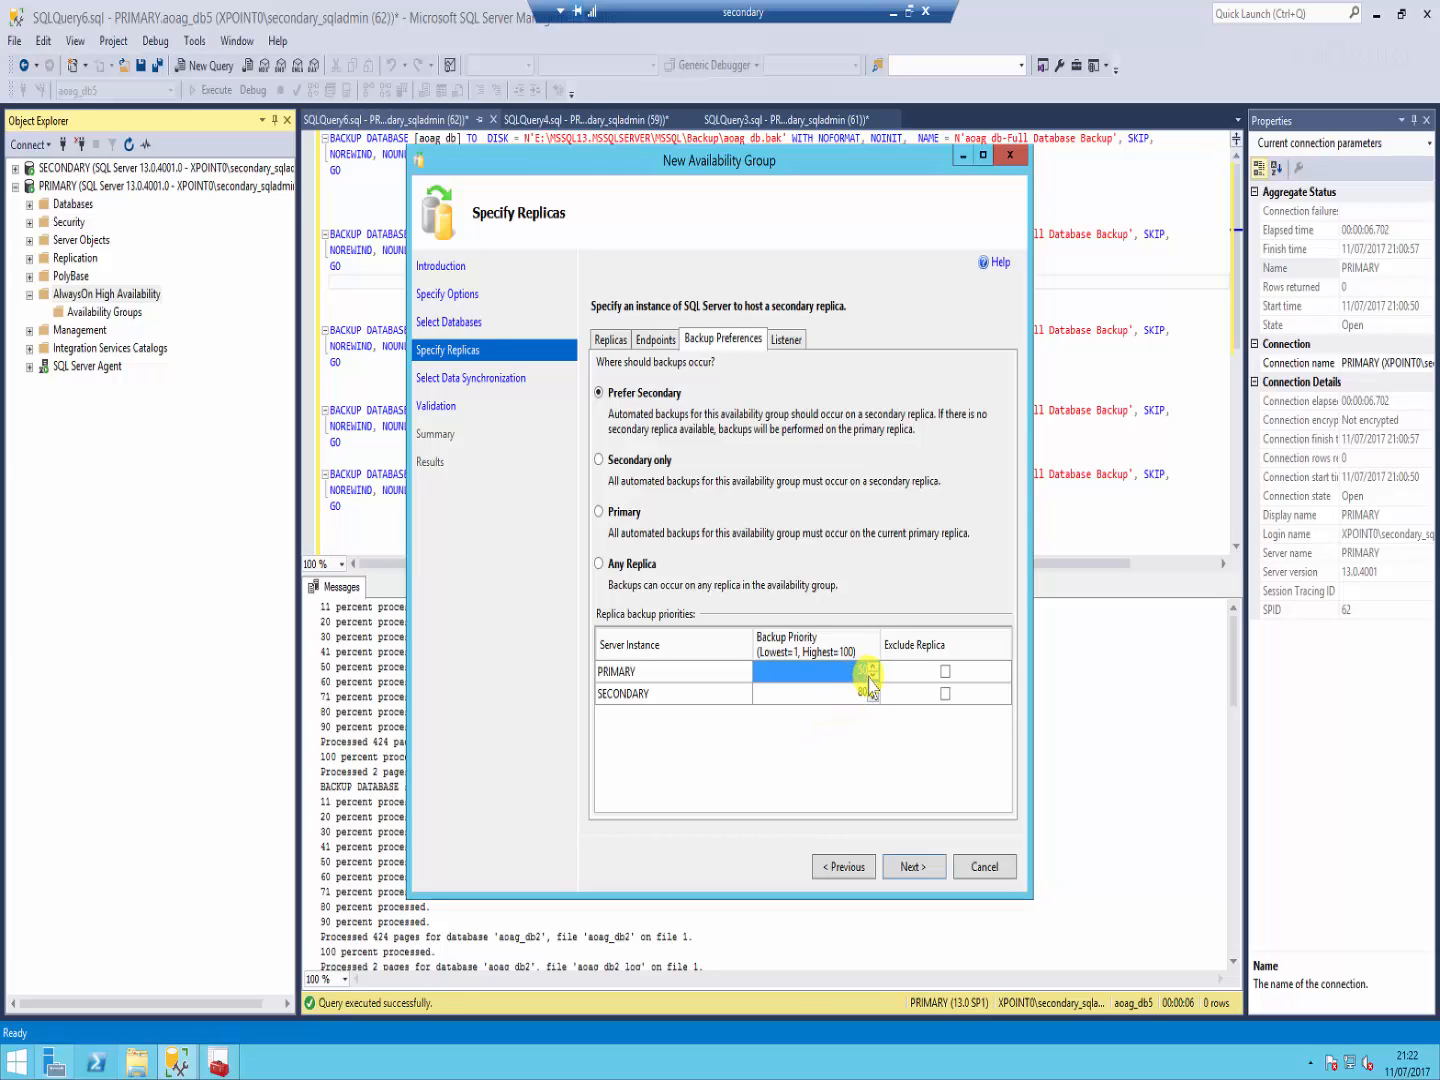
pyautogui.write('20')
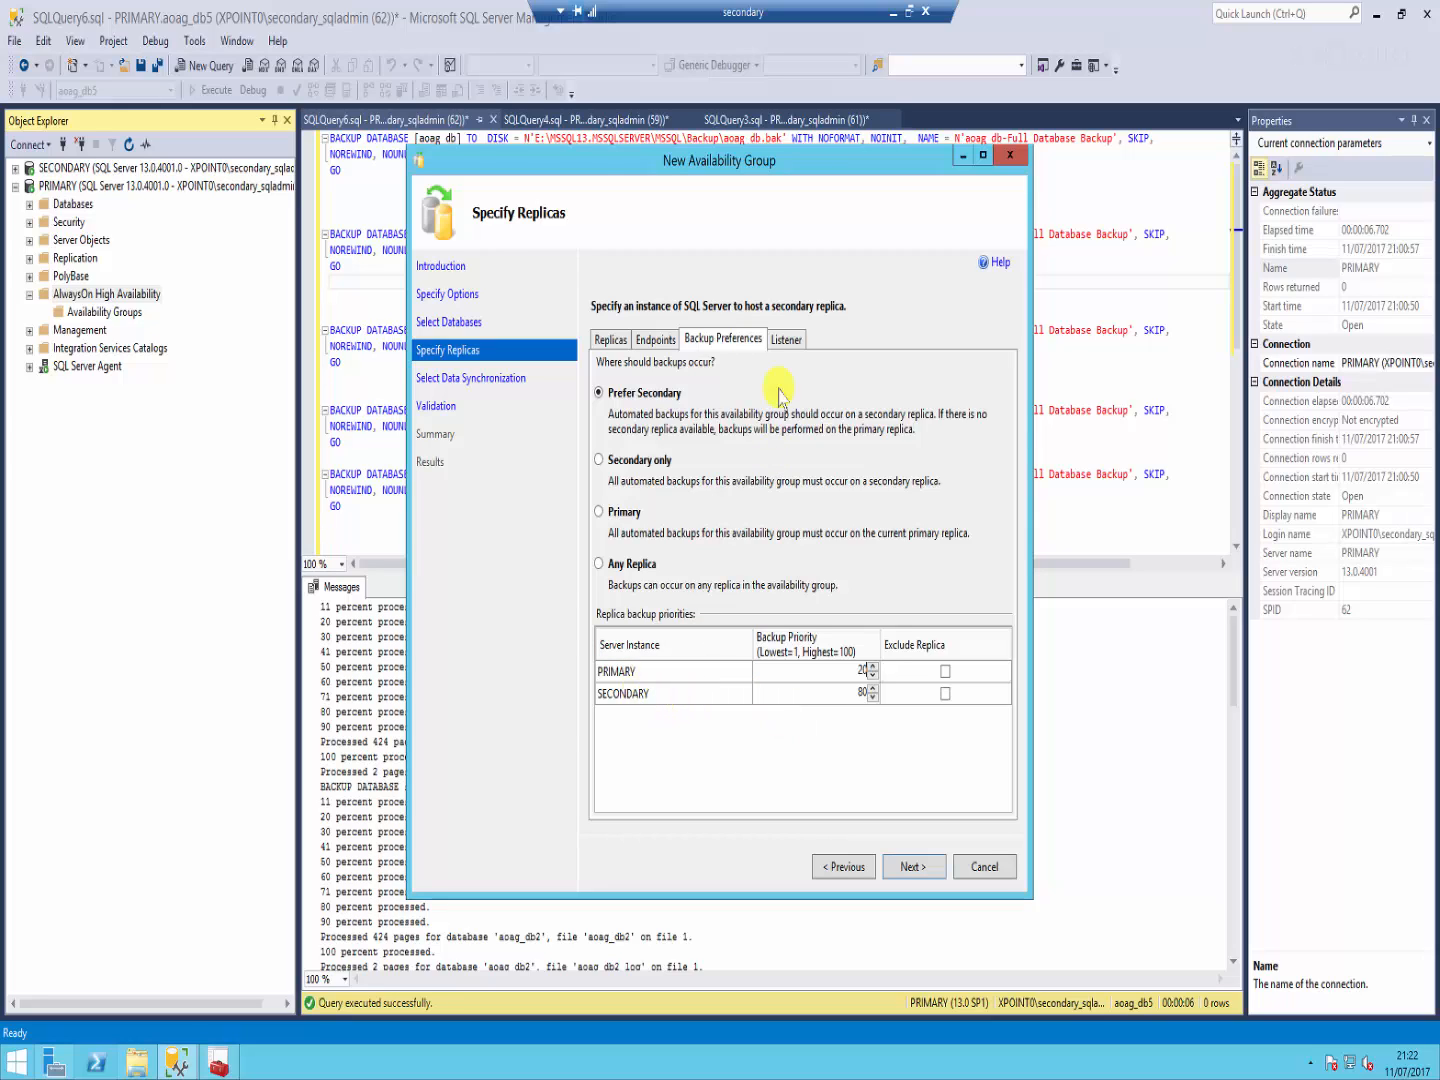
# Step: Choose to create an availability group listener for the group
pyautogui.click(786, 340)
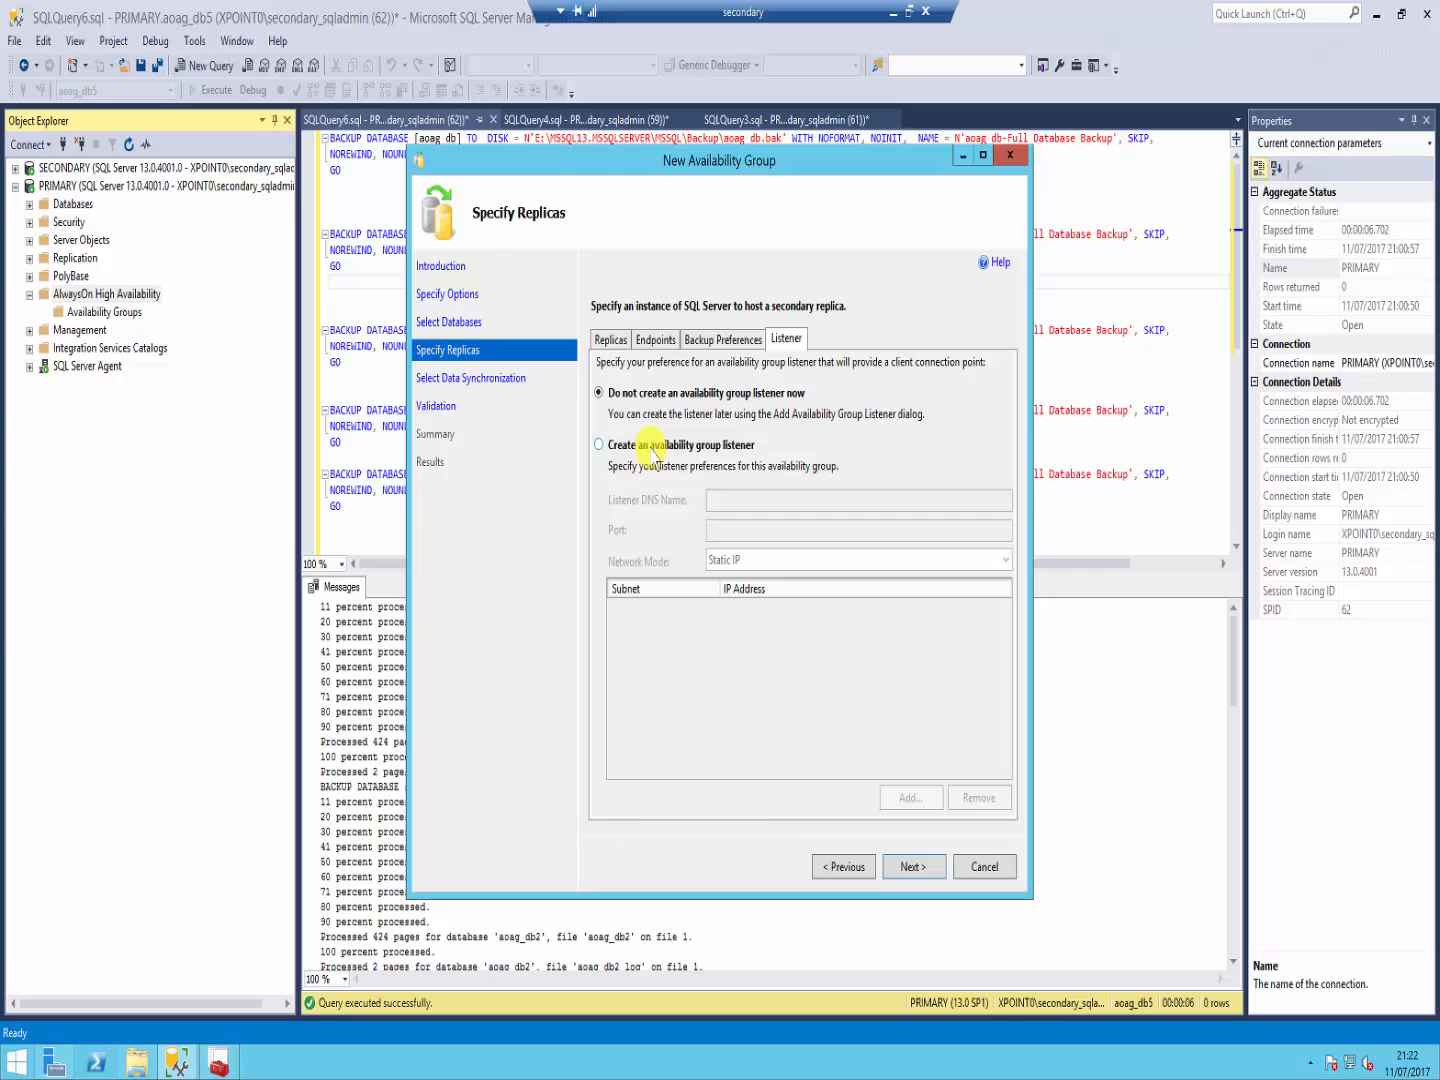
pyautogui.click(650, 445)
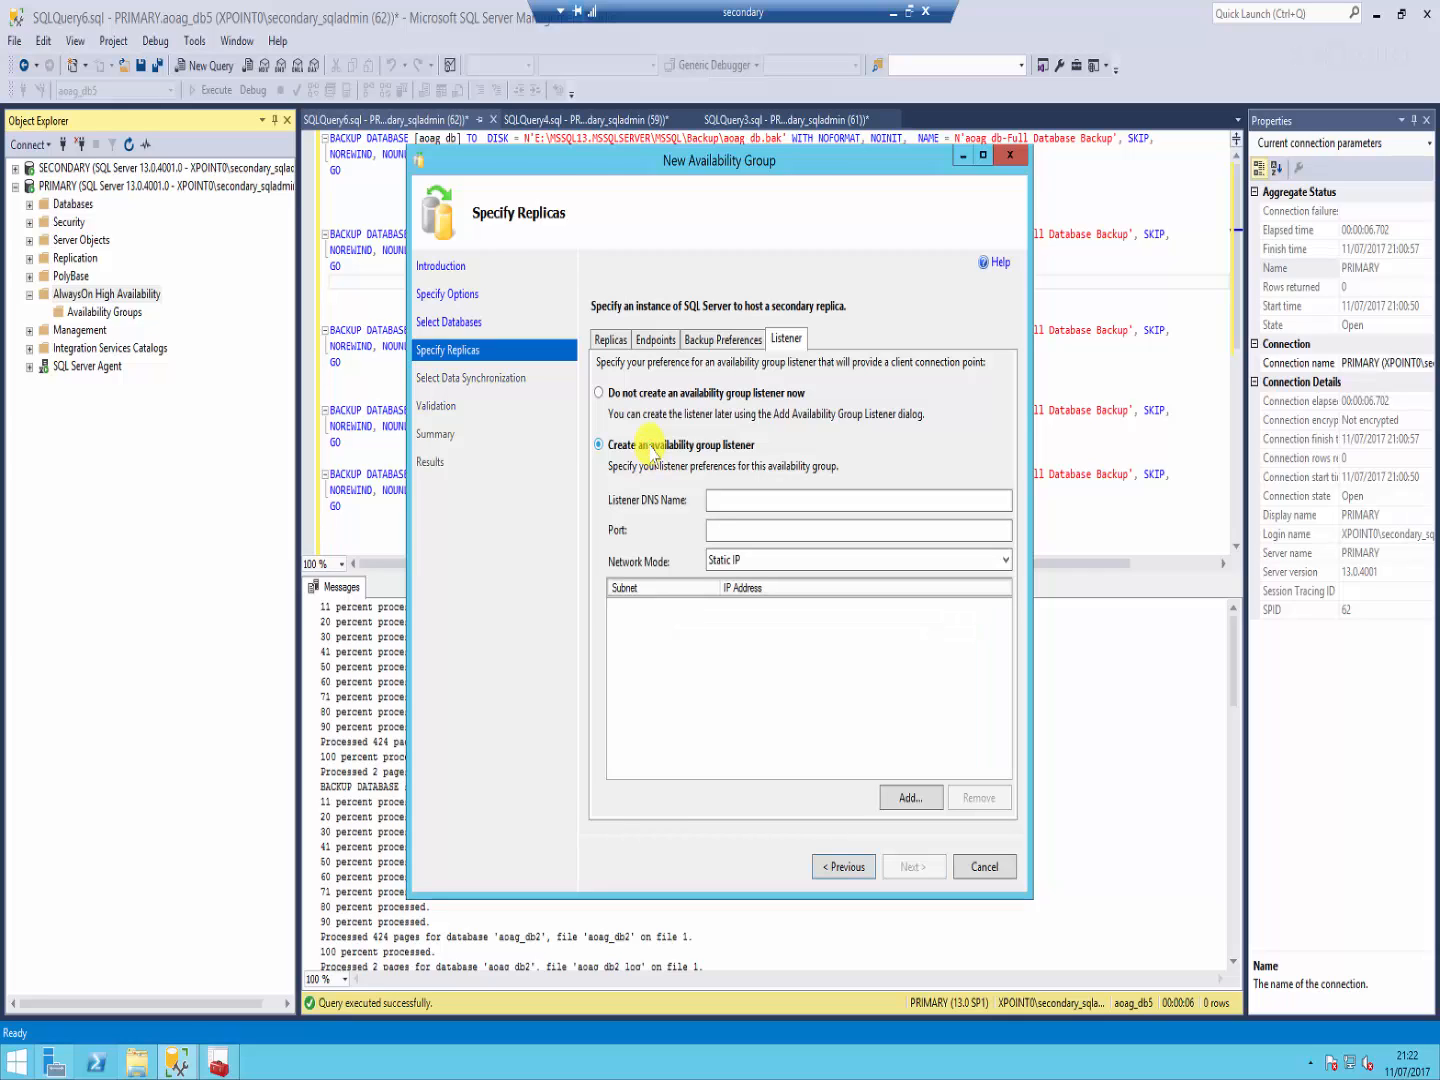
pyautogui.click(720, 500)
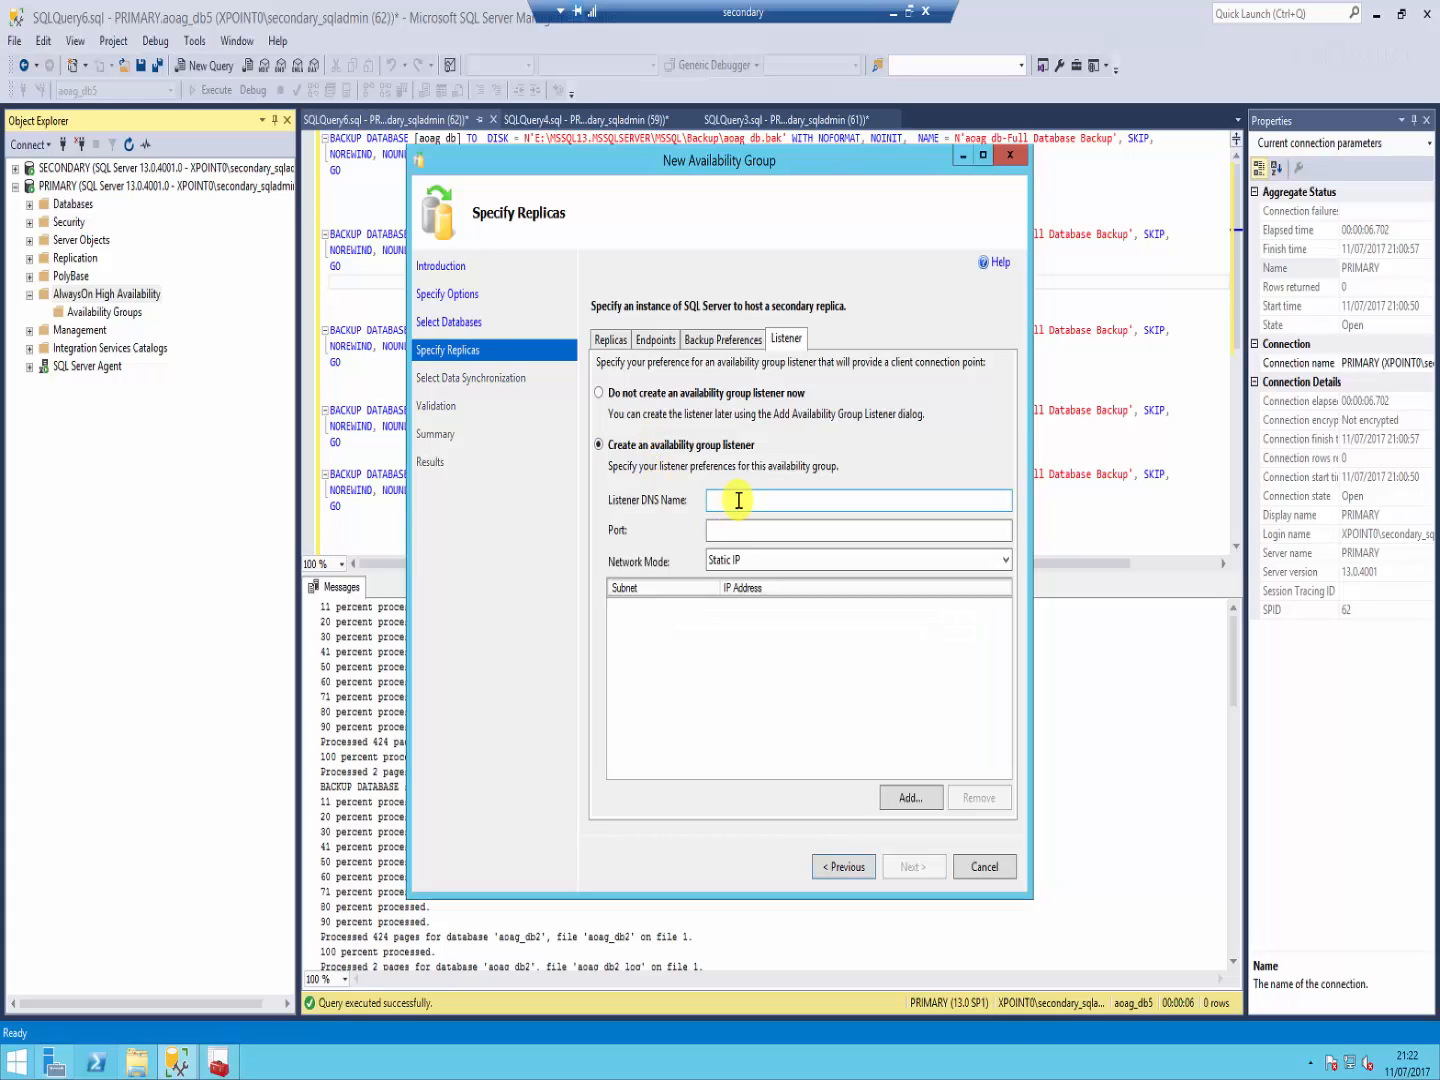
# Step: Copy the server name XPOINTLISTENER from a new Database Engine connection and try to connect to it with Windows Authentication
pyautogui.click(64, 144)
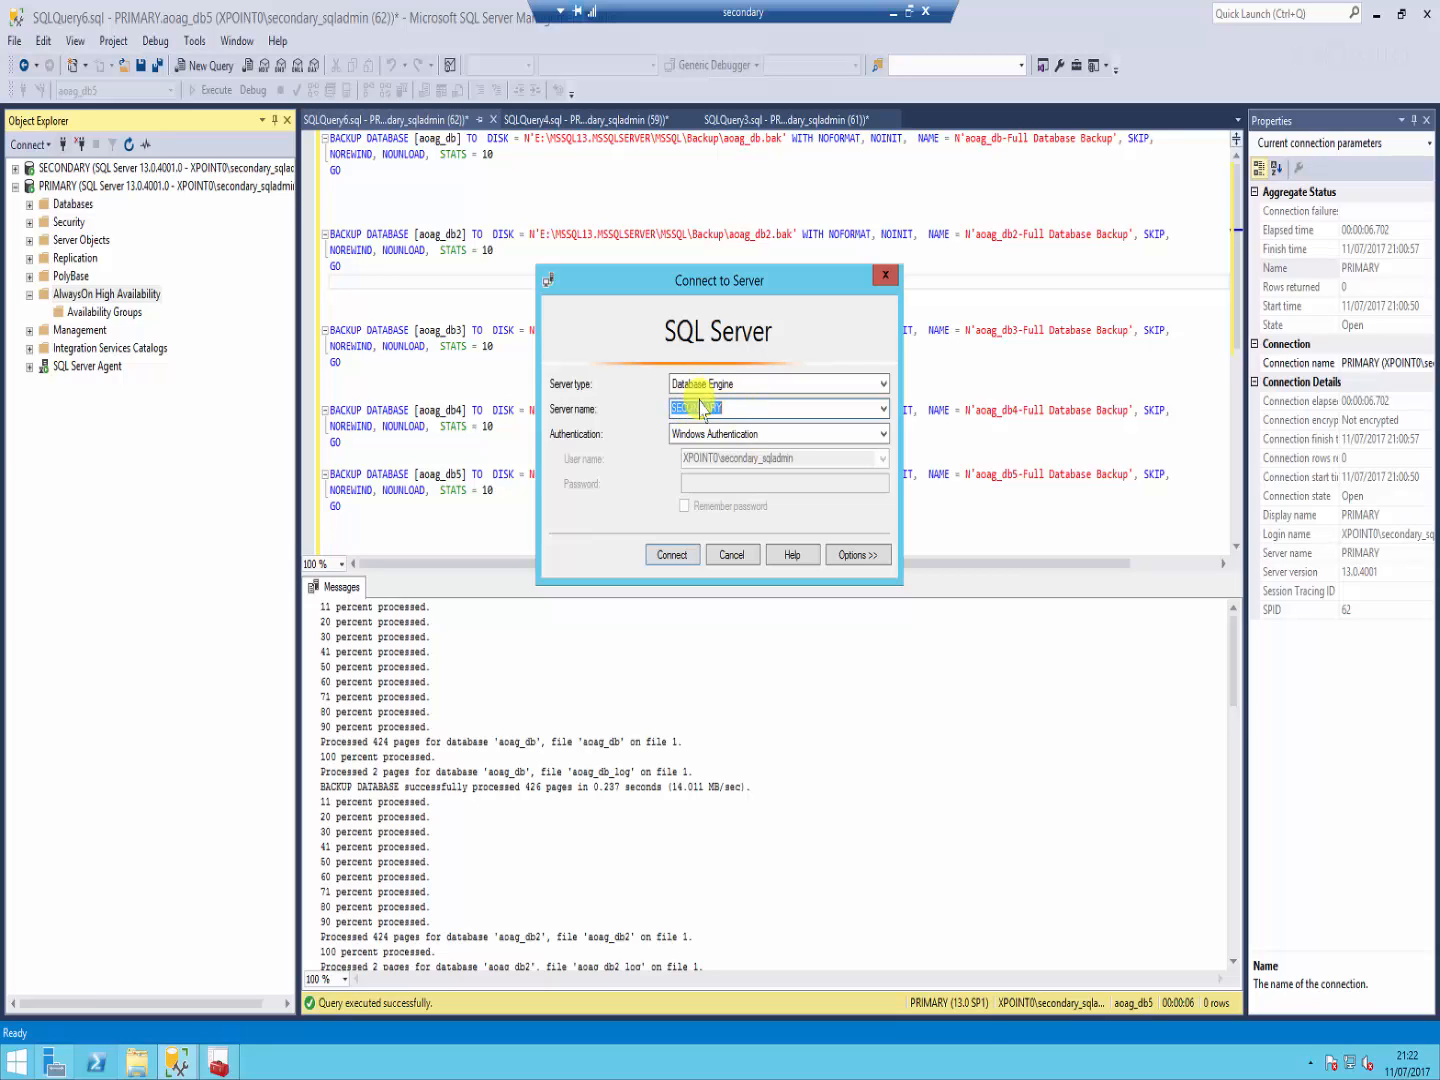
pyautogui.write('xpoint')
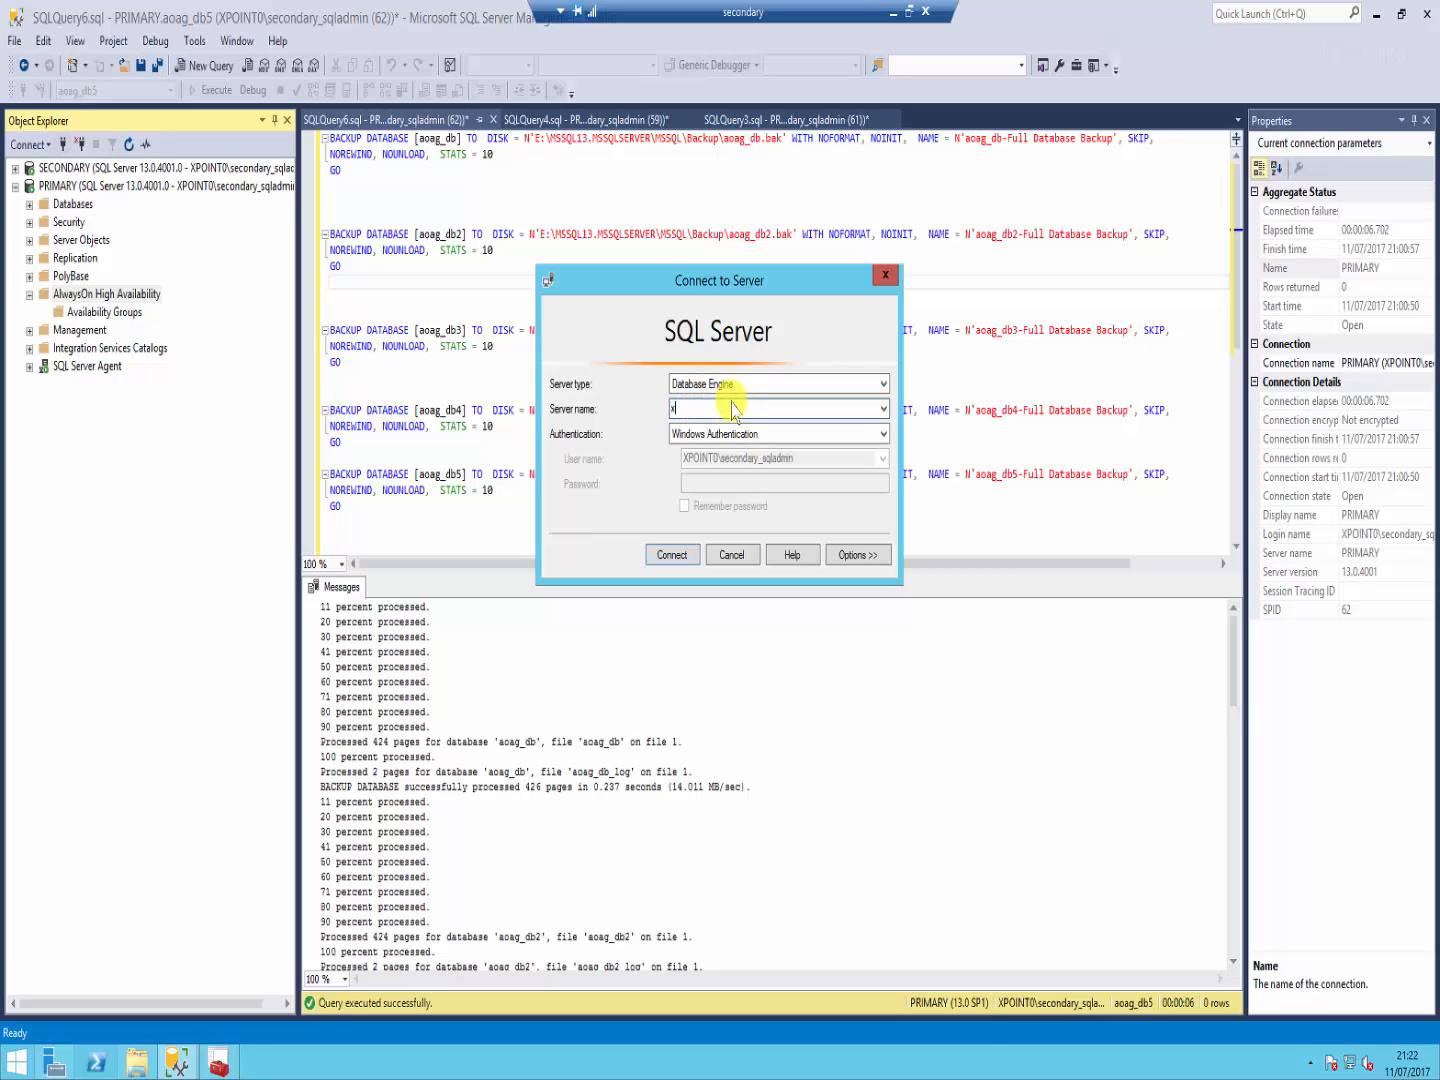
pyautogui.press('BackSpace')
pyautogui.press('BackSpace')
pyautogui.press('BackSpace')
pyautogui.press('BackSpace')
pyautogui.press('BackSpace')
pyautogui.press('BackSpace')
pyautogui.write('XPOINTLISTENER')
pyautogui.hotkey('ctrl', 'a')
pyautogui.hotkey('ctrl', 'c')
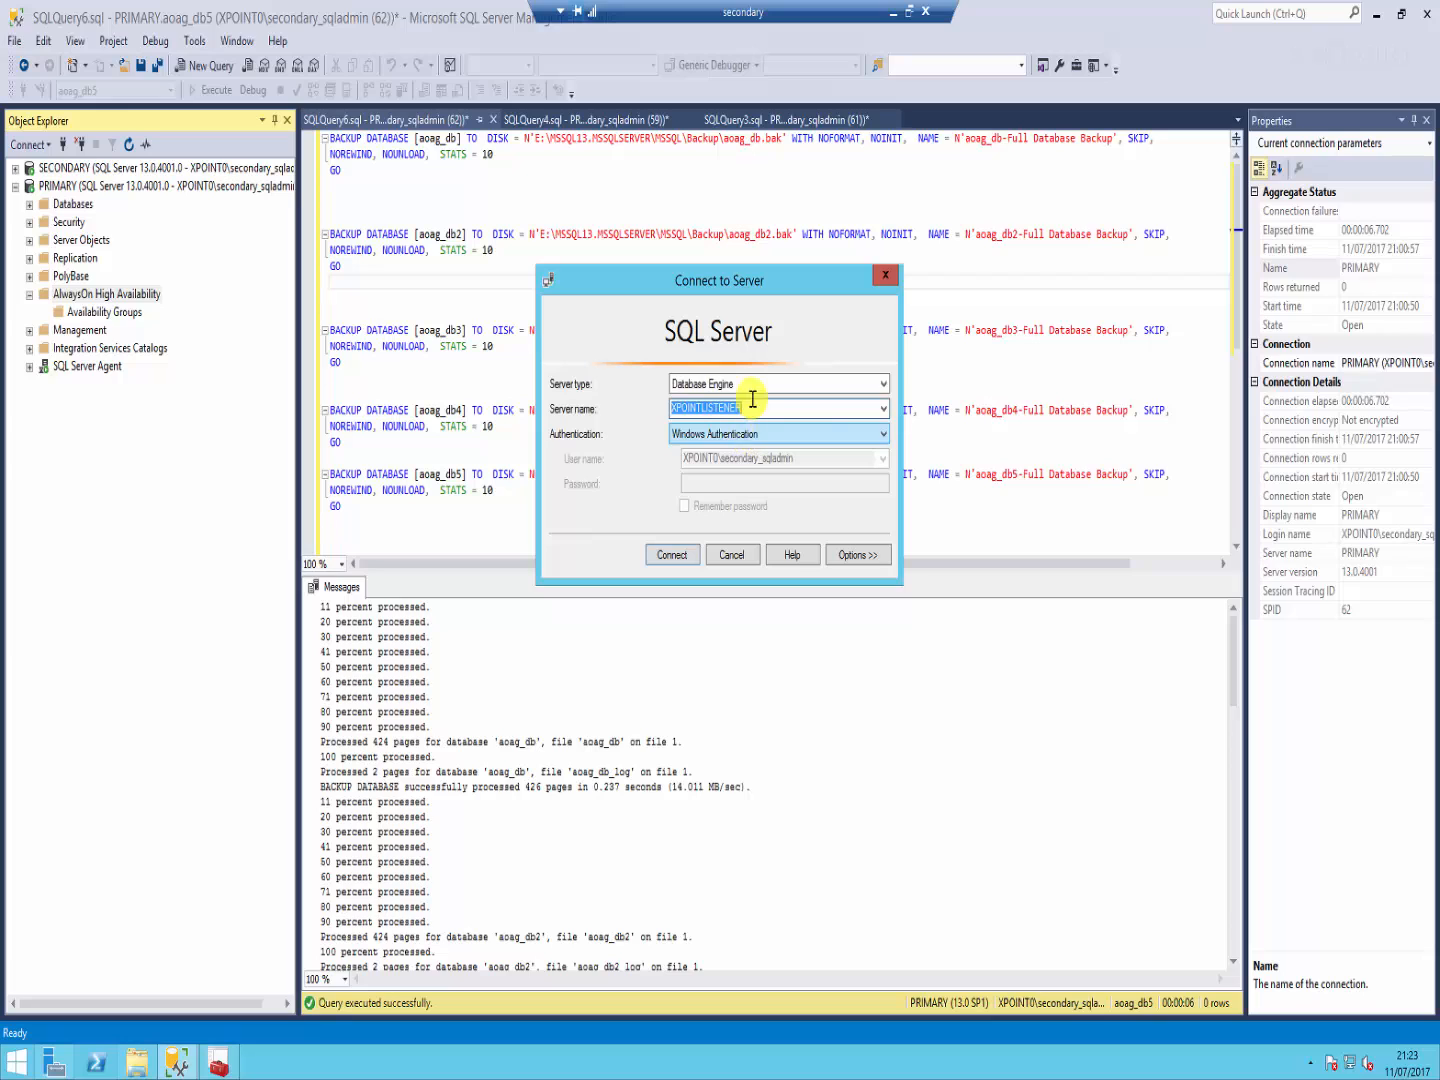
pyautogui.click(675, 554)
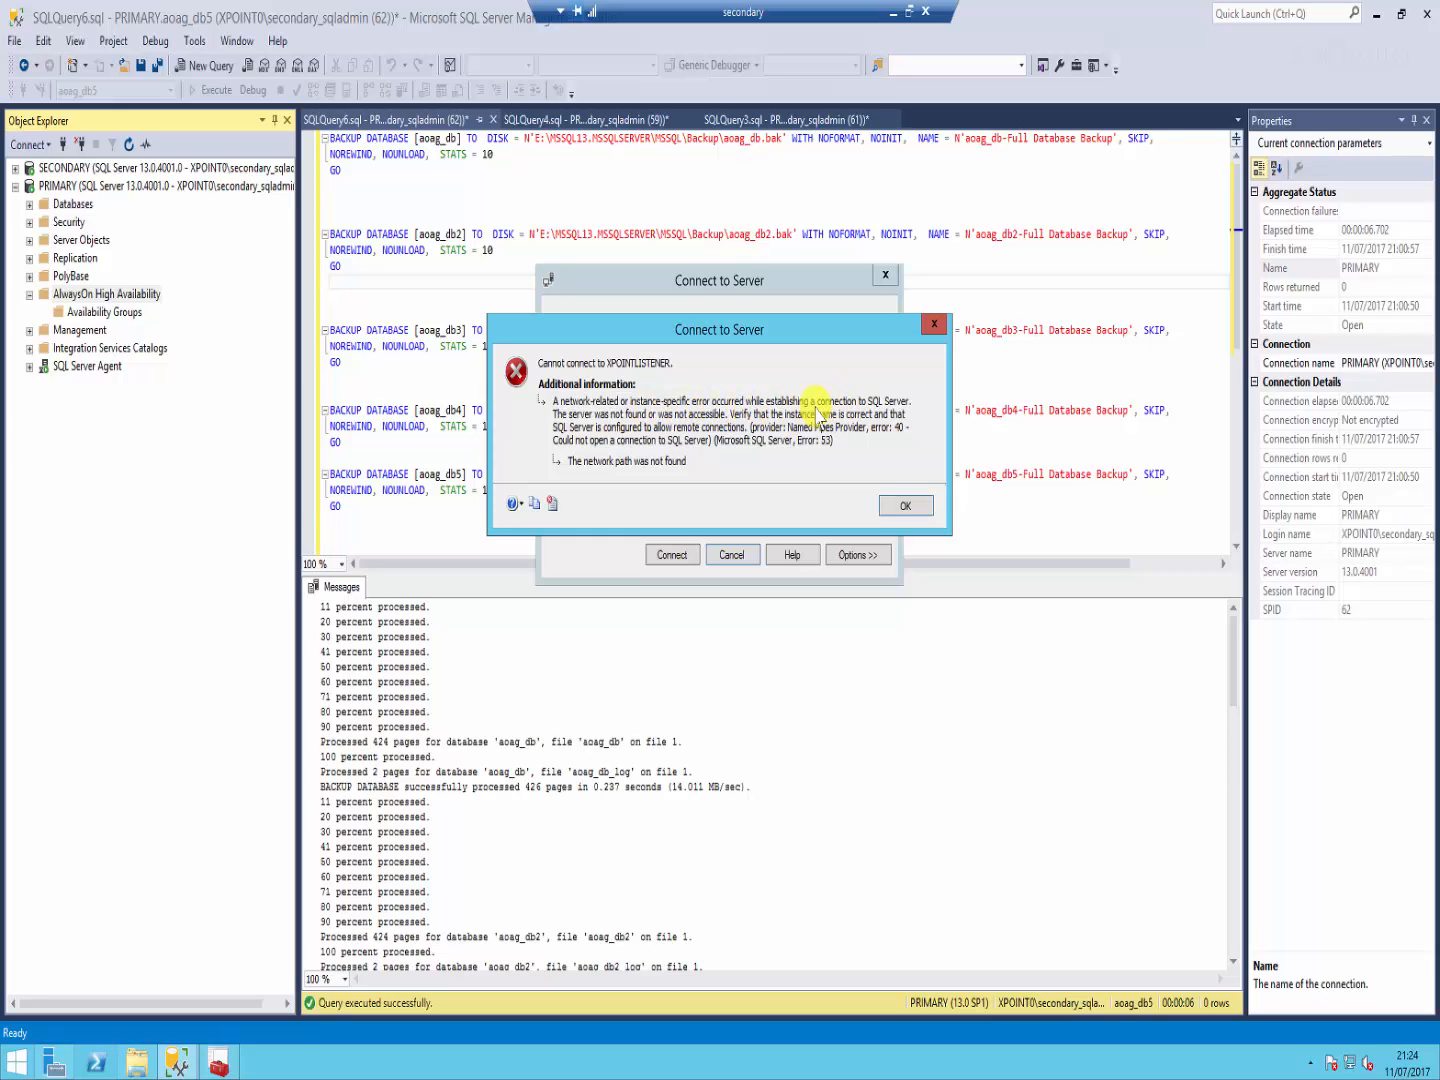
pyautogui.click(931, 324)
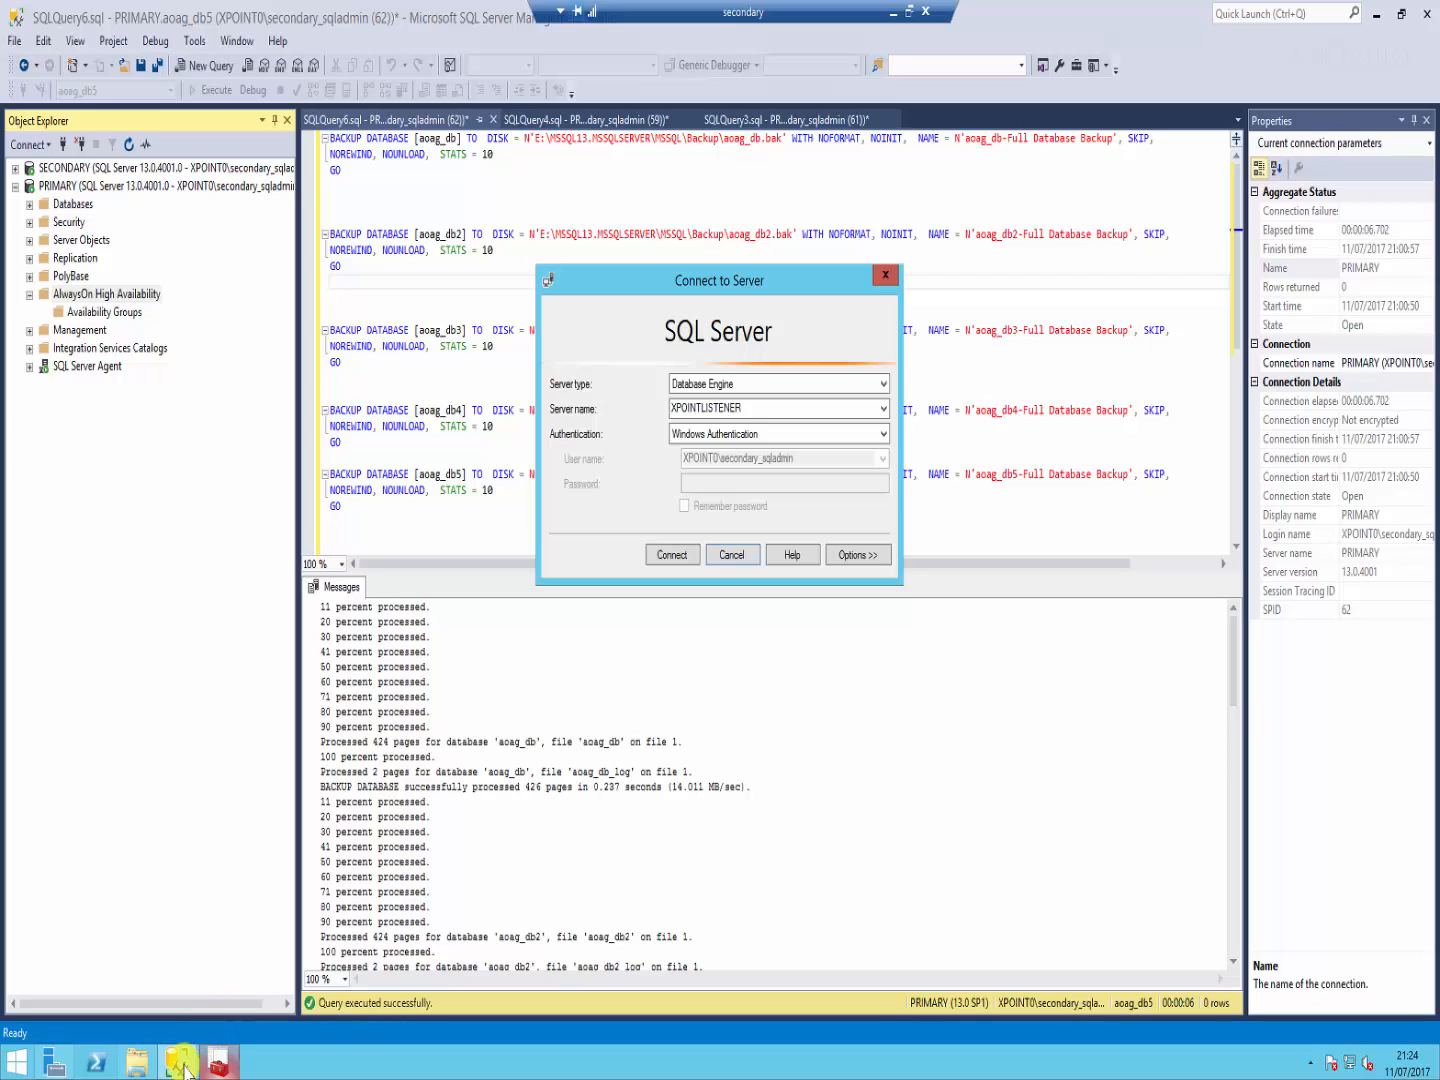
# Step: Return to the New Availability Group wizard and set the listener's DNS name to XPOINTLISTENER and its port to 1433
pyautogui.moveTo(178, 1062)
pyautogui.click(246, 970)
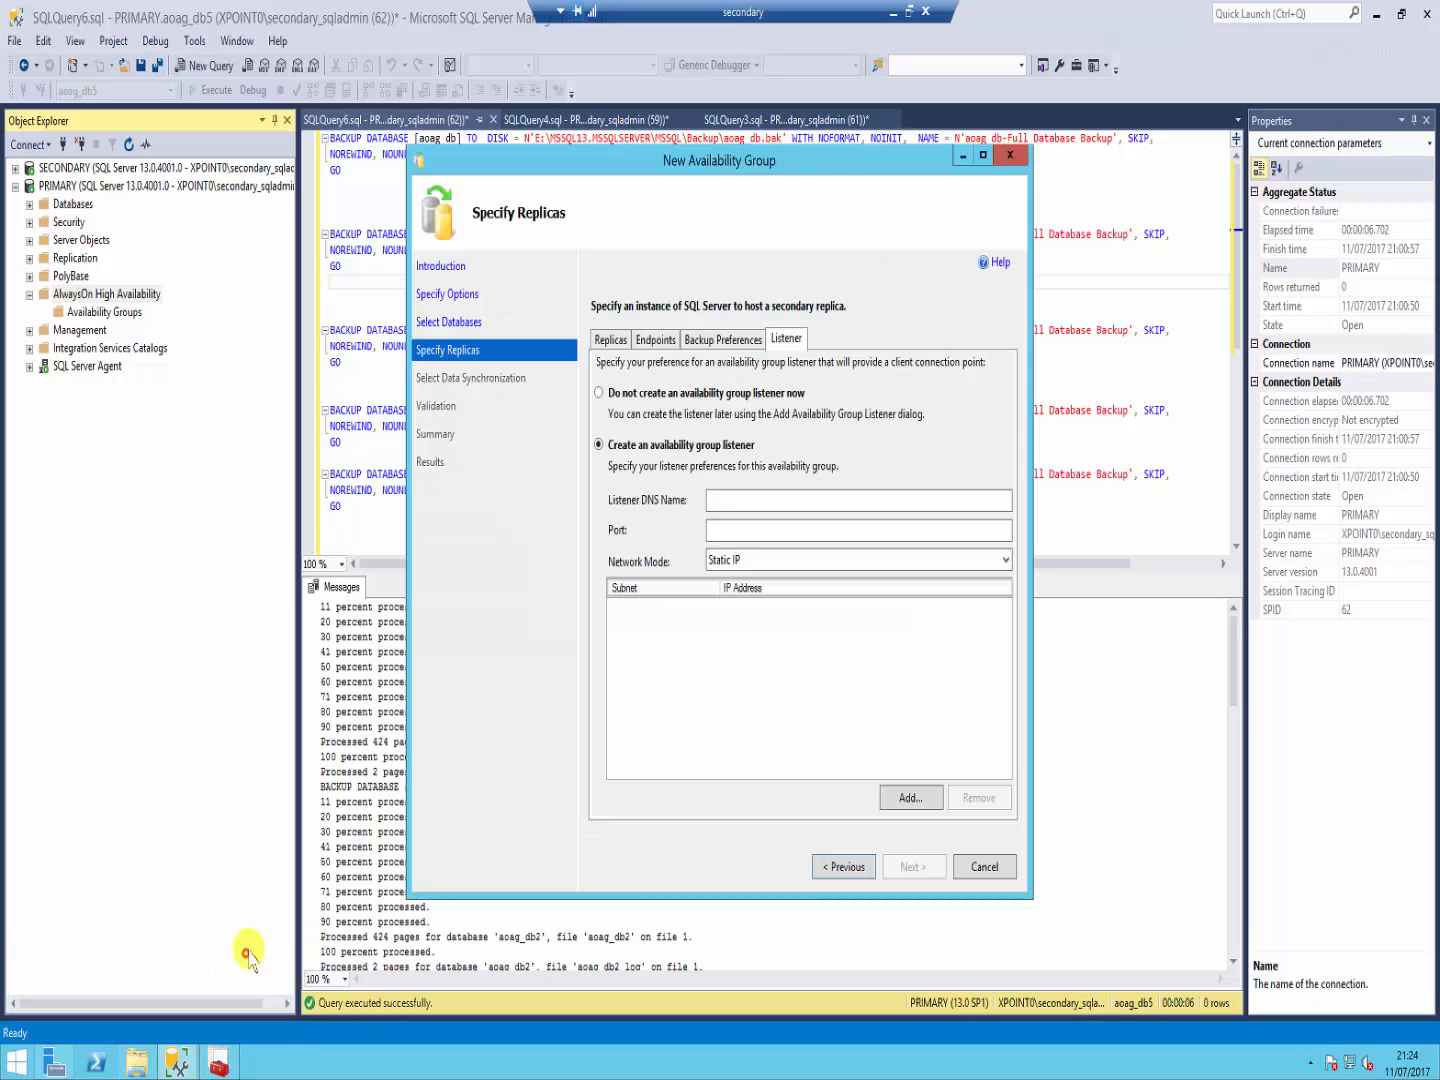
pyautogui.click(734, 500)
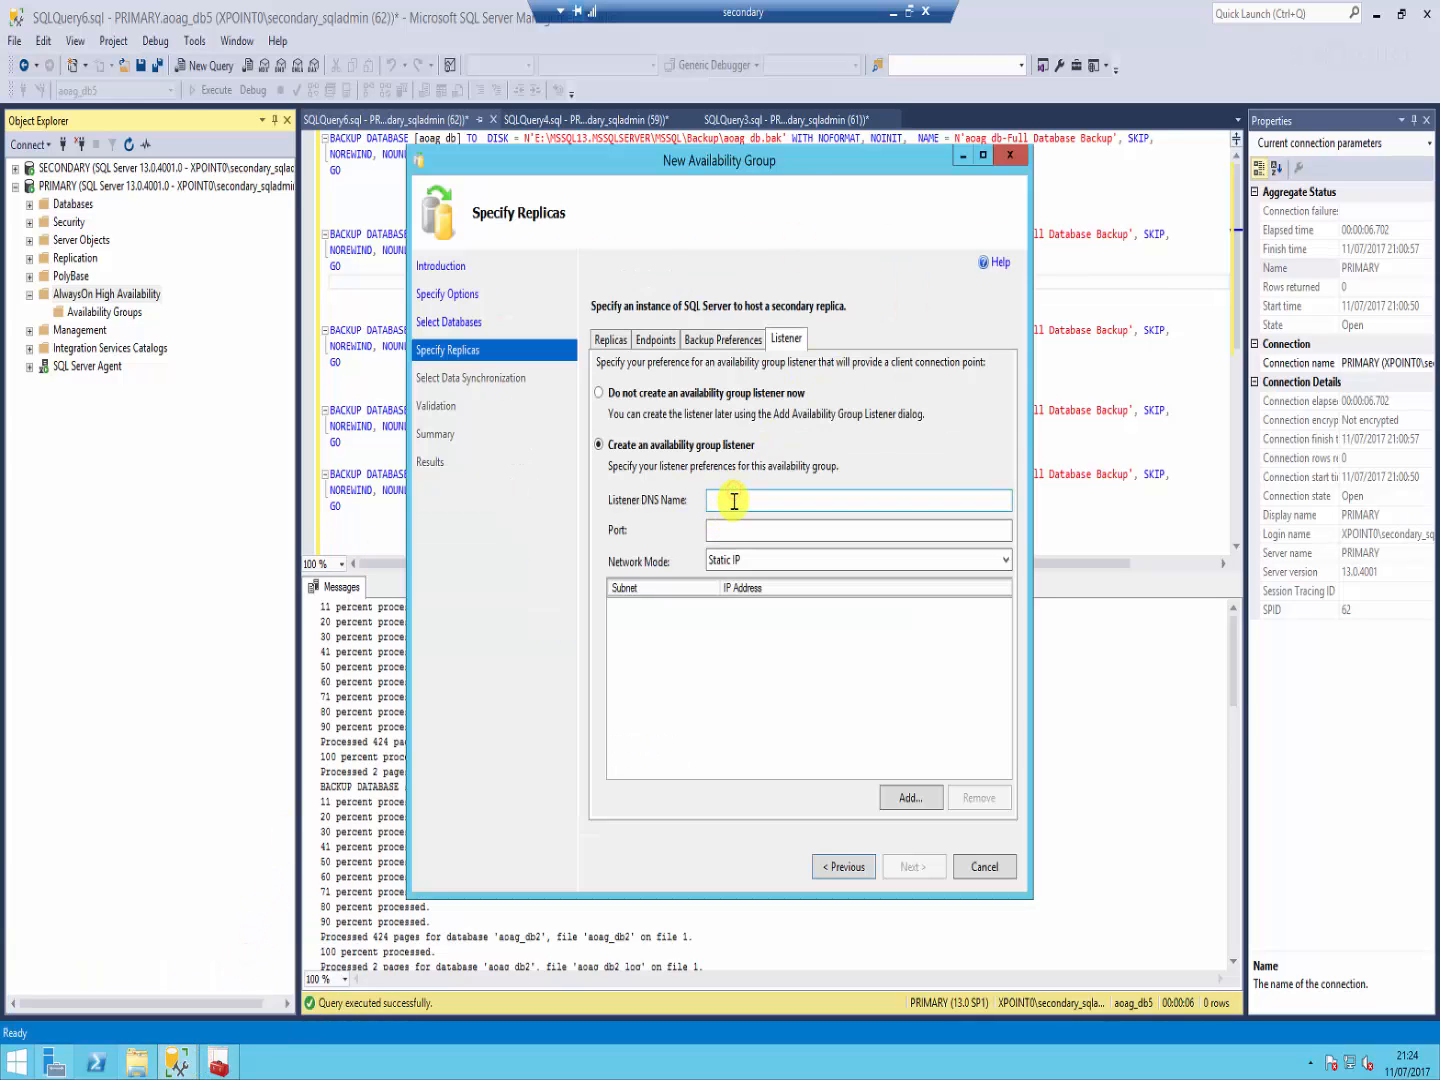
pyautogui.hotkey('ctrl', 'v')
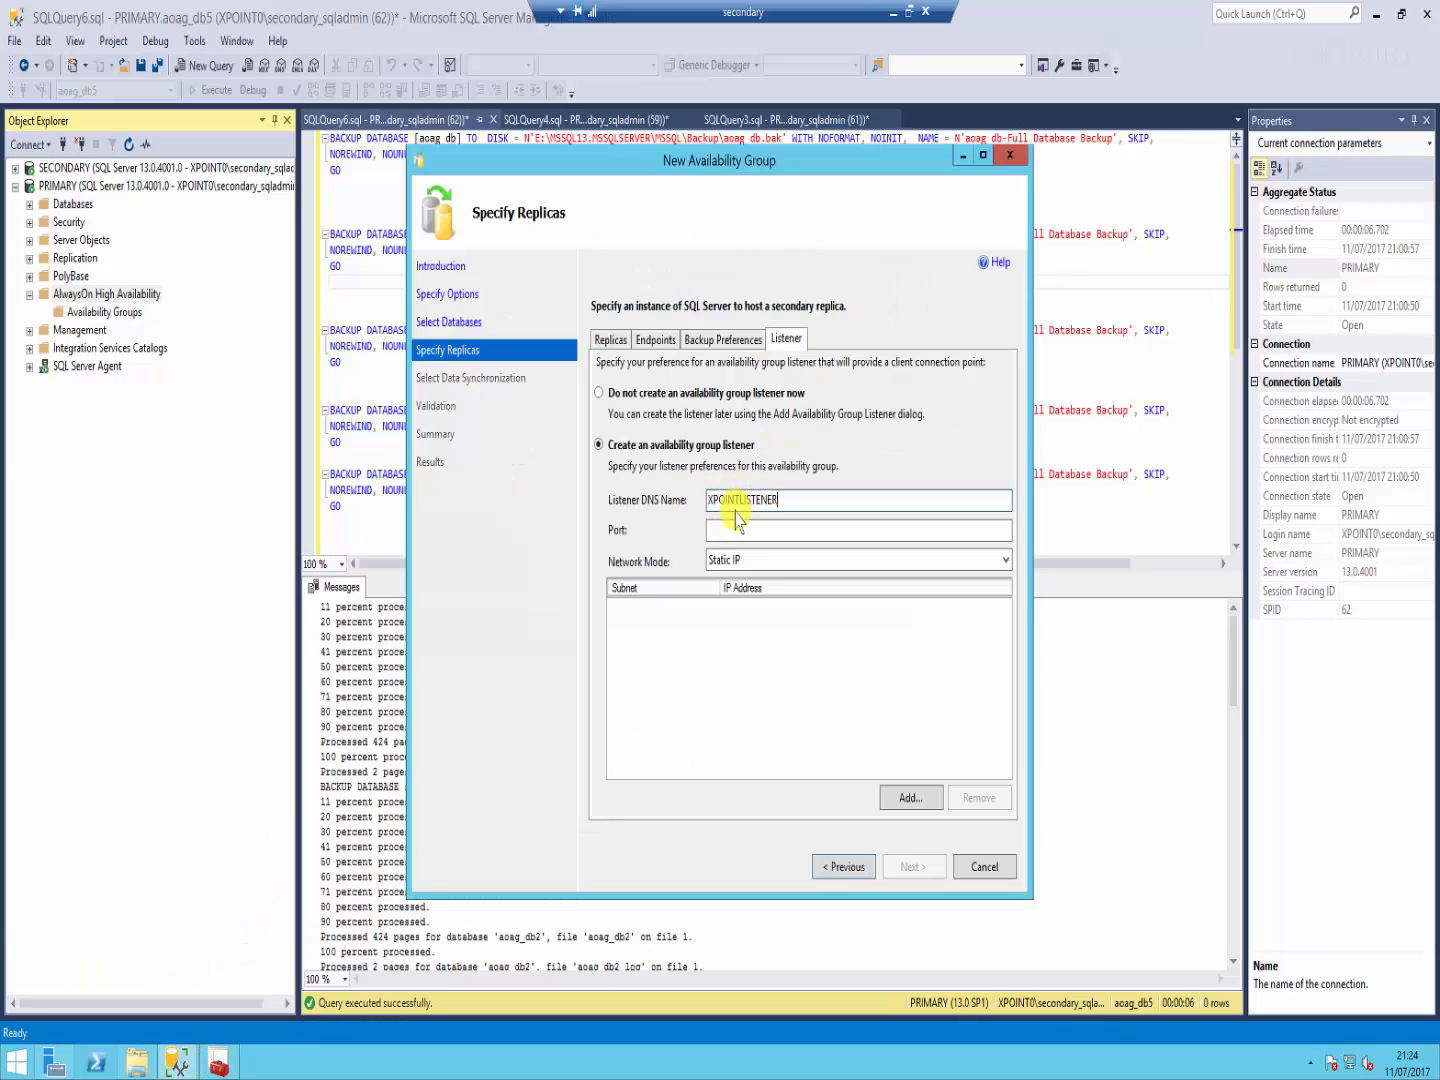
pyautogui.click(726, 528)
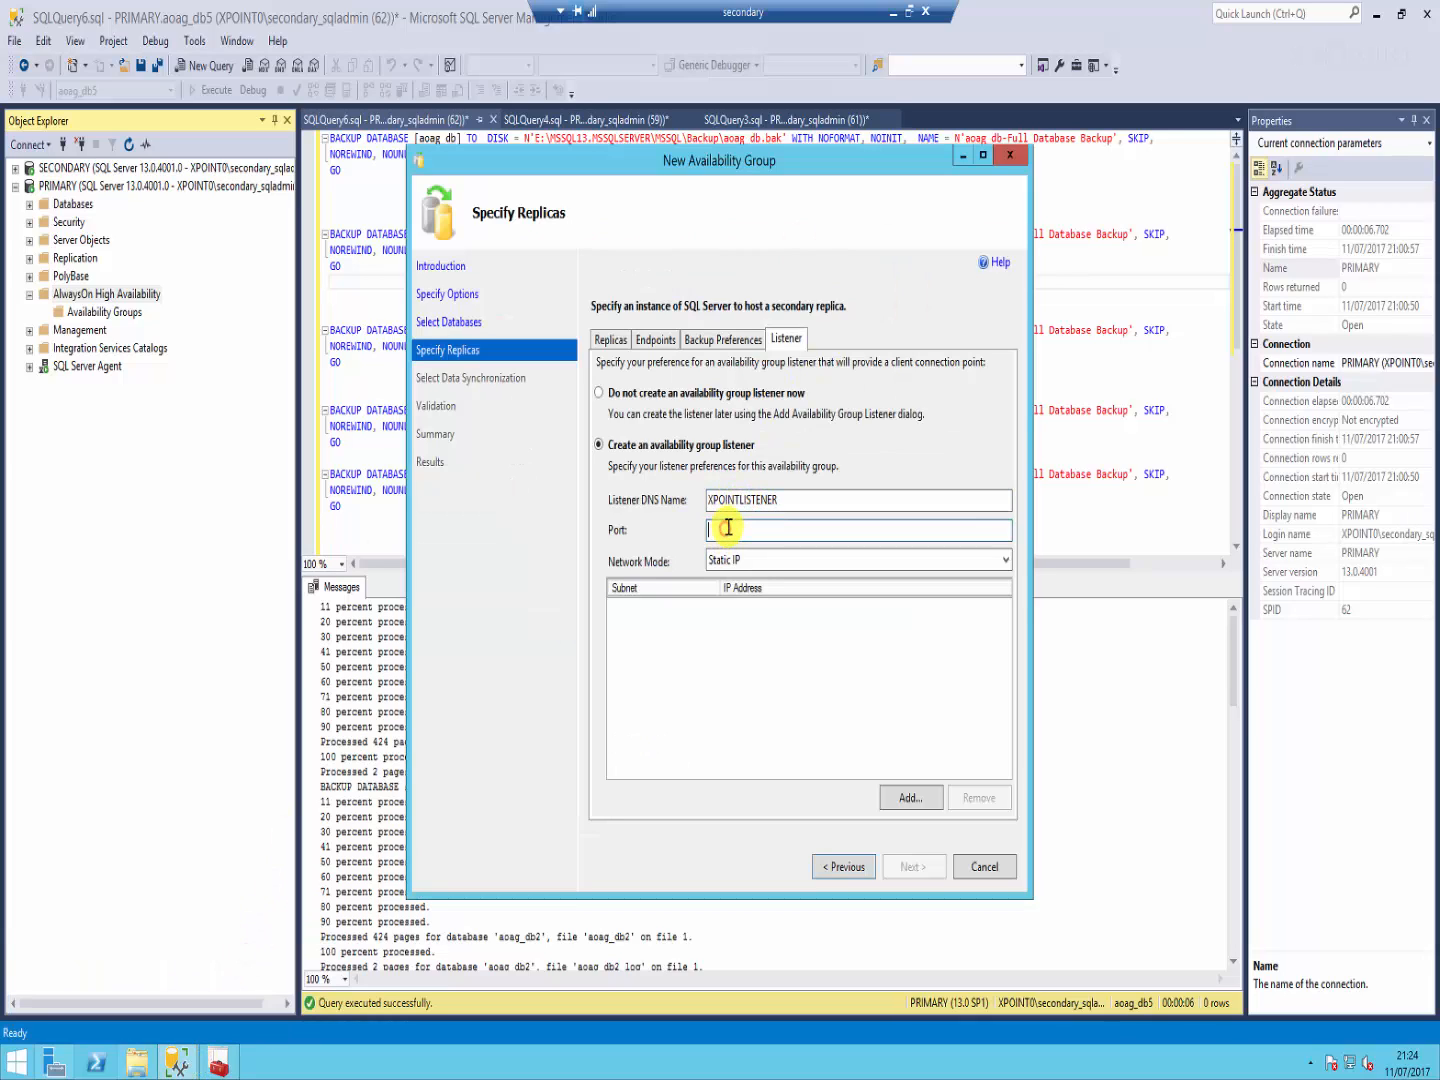
pyautogui.write('1433')
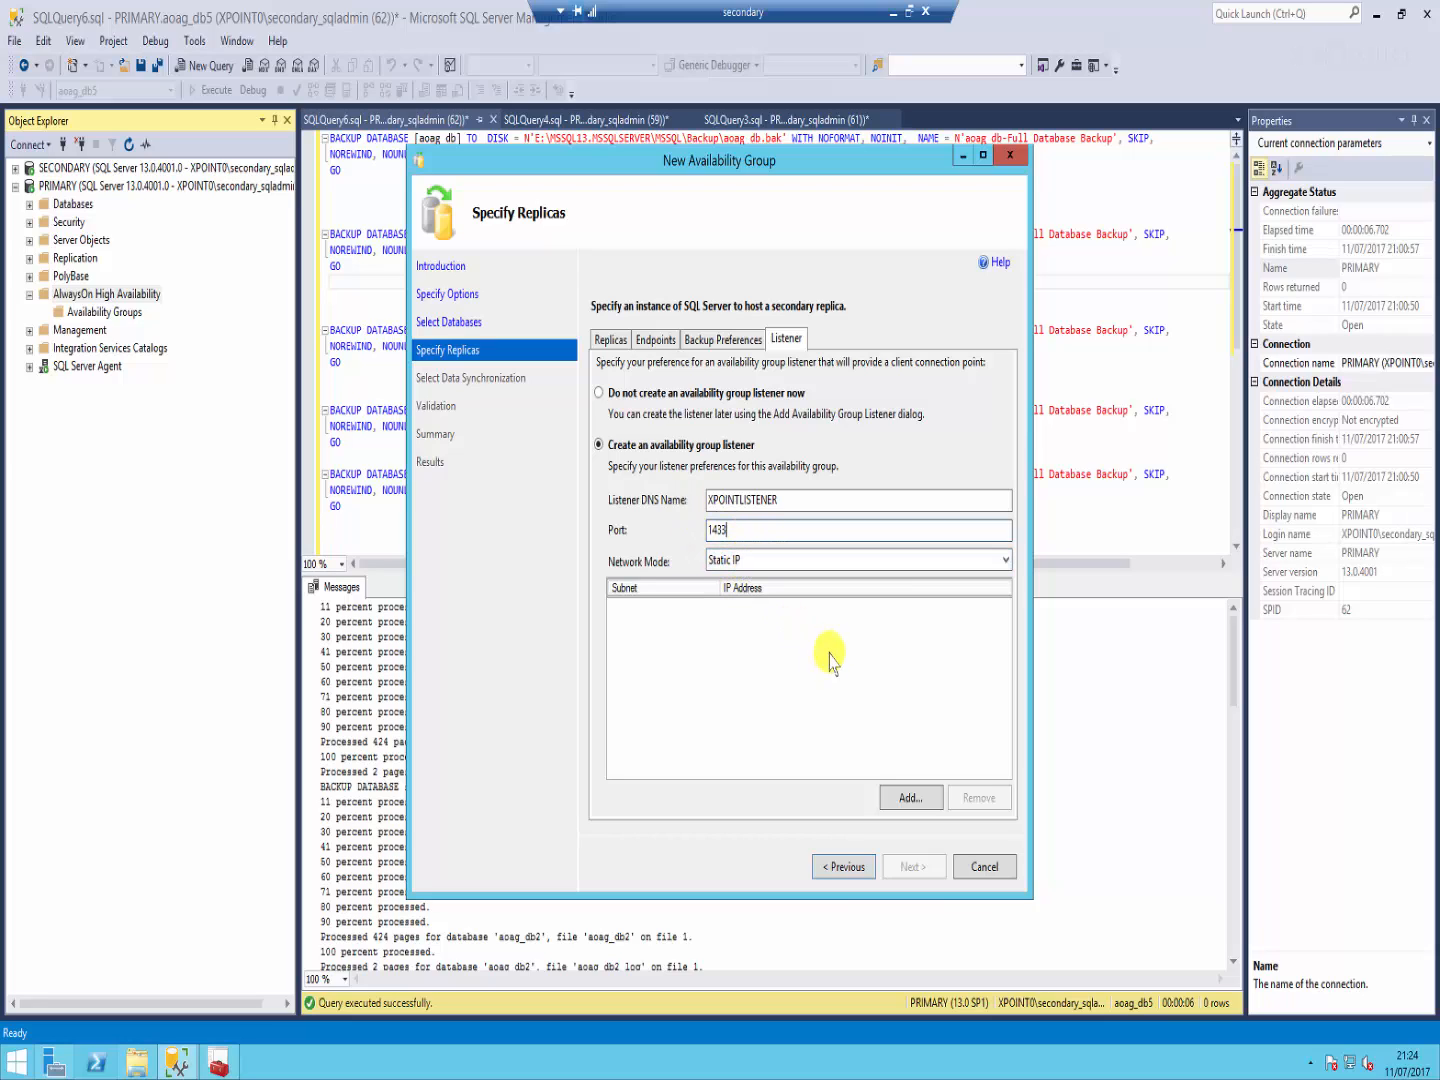
# Step: Start adding a static IP address for the listener and display the available subnets
pyautogui.click(906, 795)
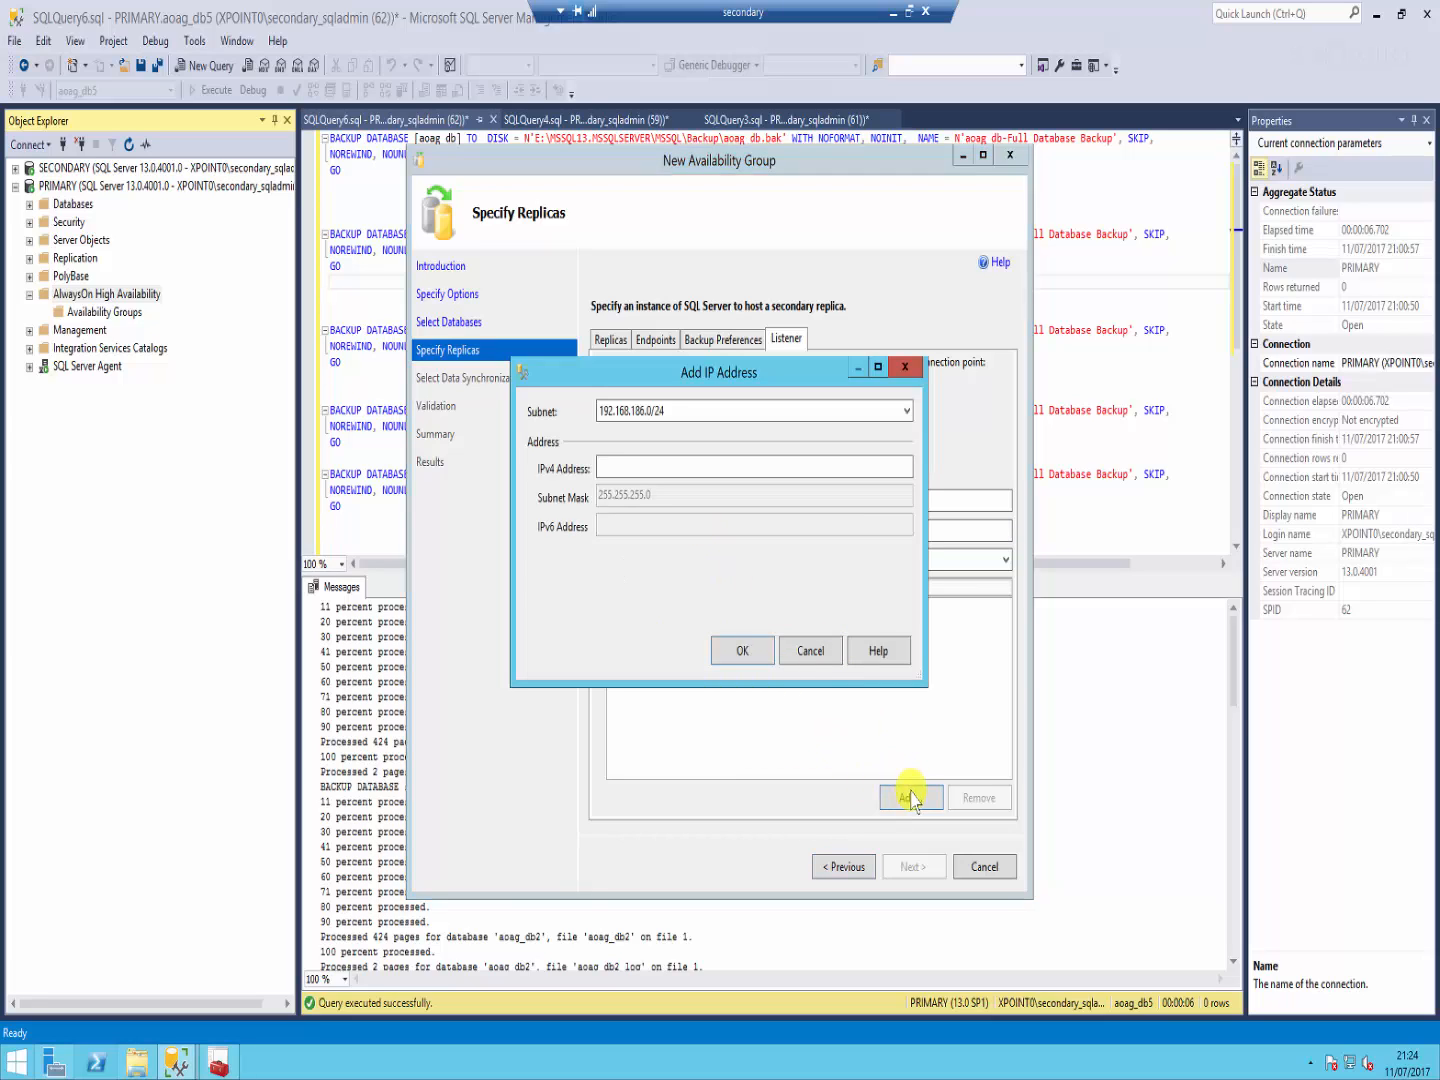
pyautogui.click(629, 466)
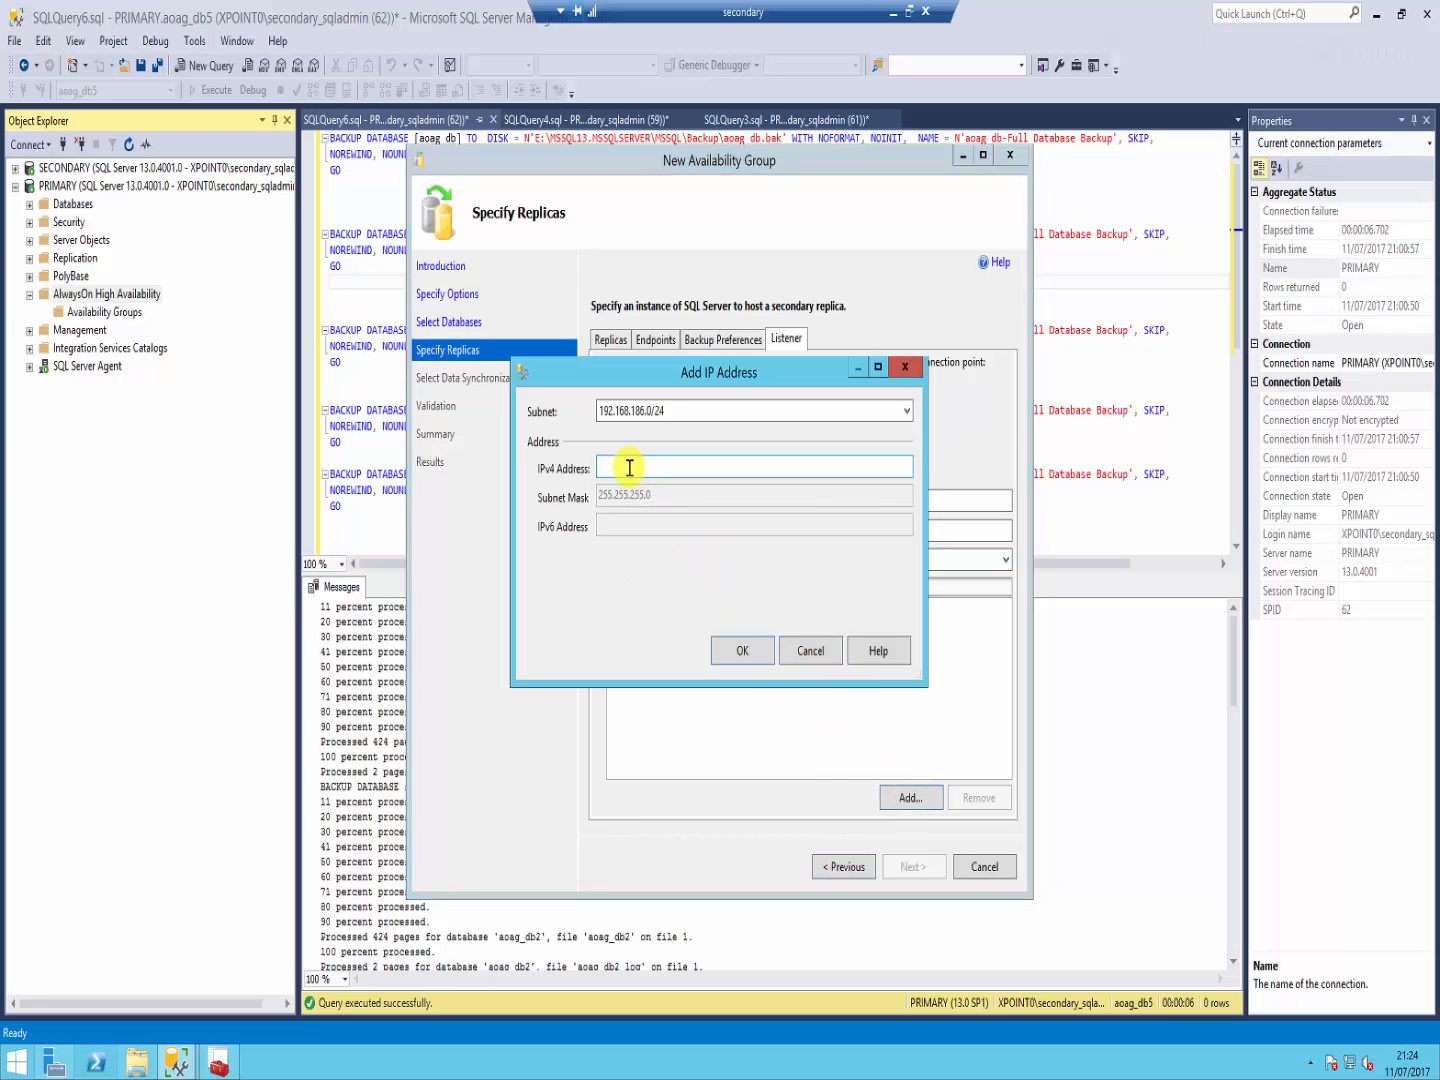
pyautogui.click(668, 413)
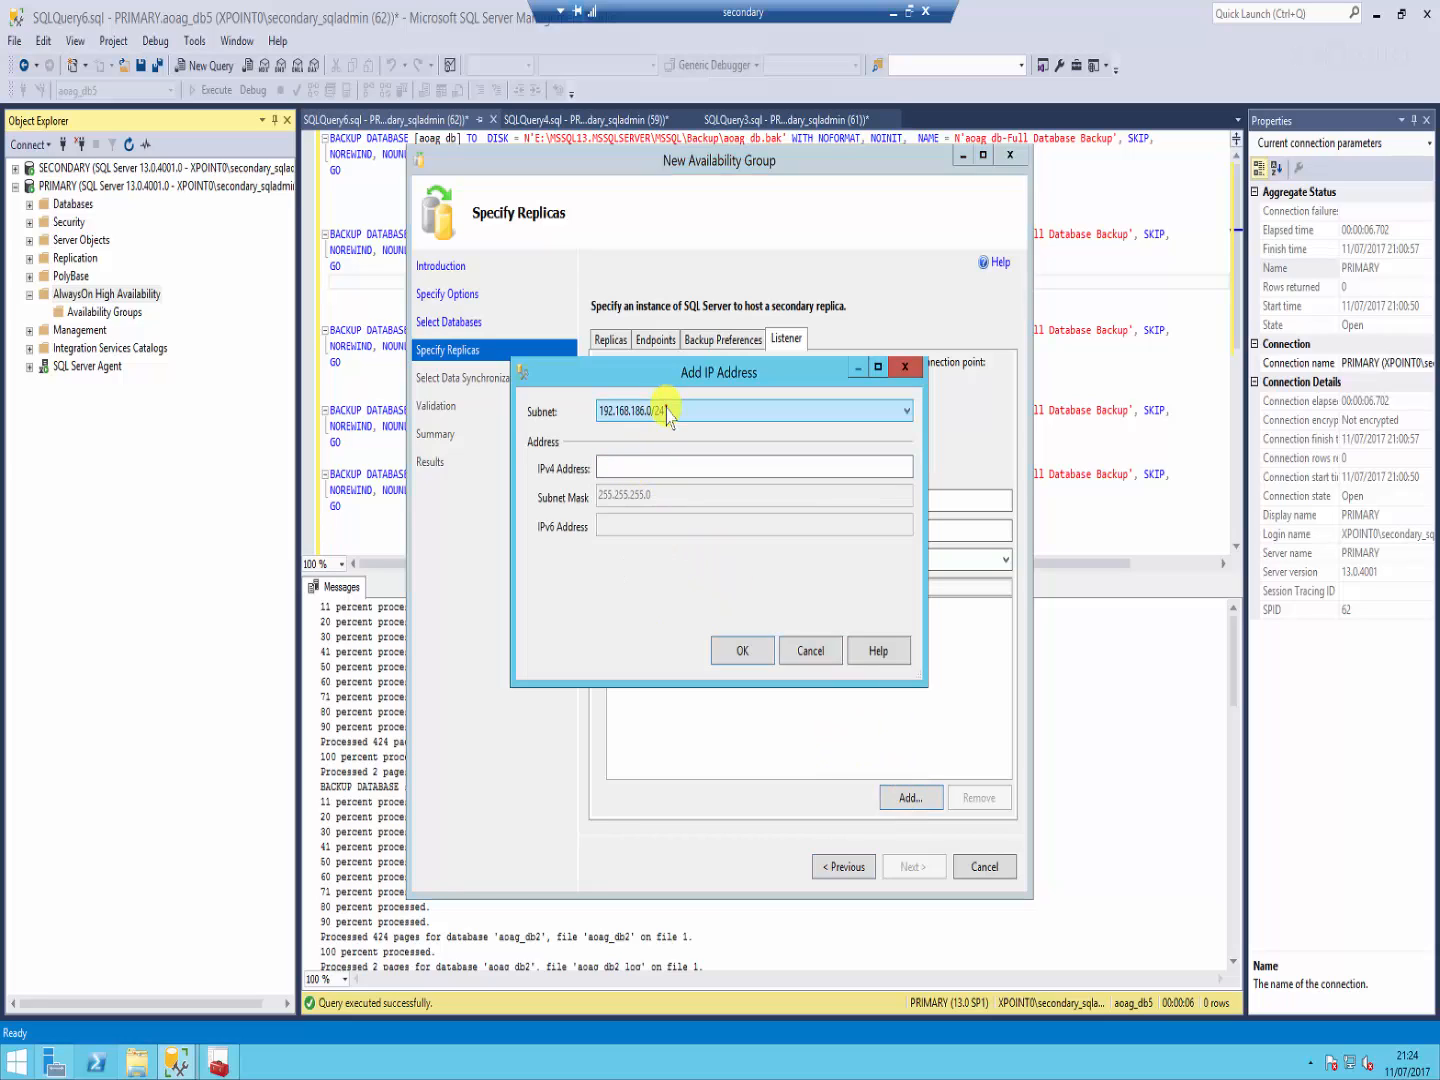
pyautogui.click(668, 412)
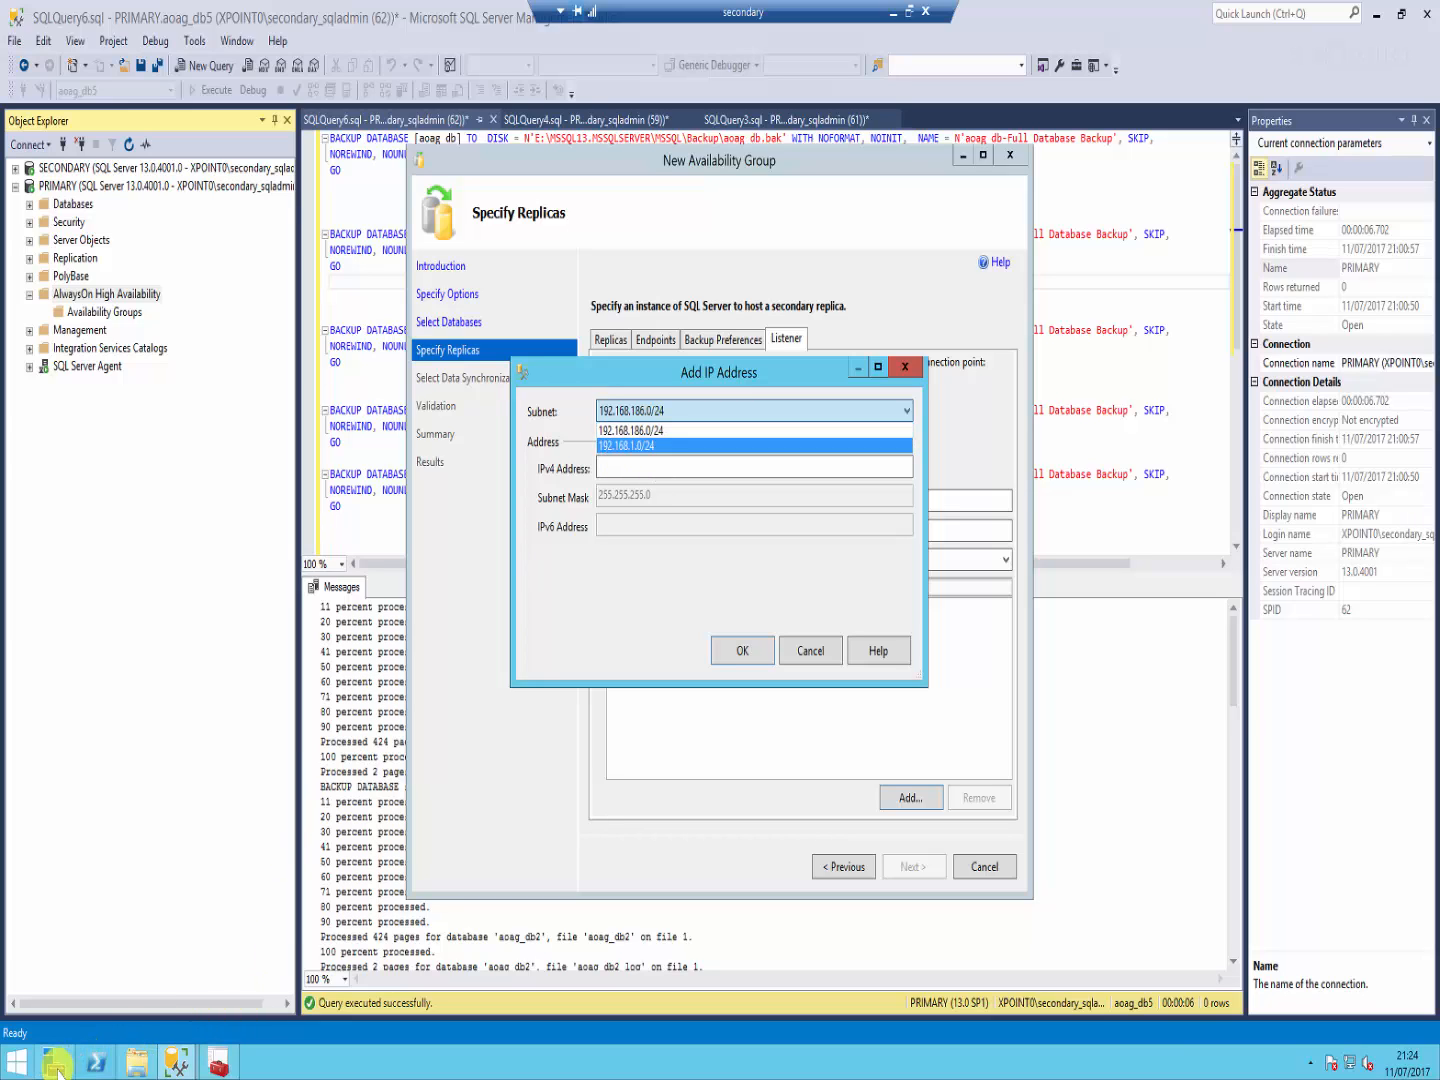
# Step: Open Failover Cluster Manager from Server Manager and examine the subnets of Cluster Network 1 and Cluster Network 2
pyautogui.click(59, 975)
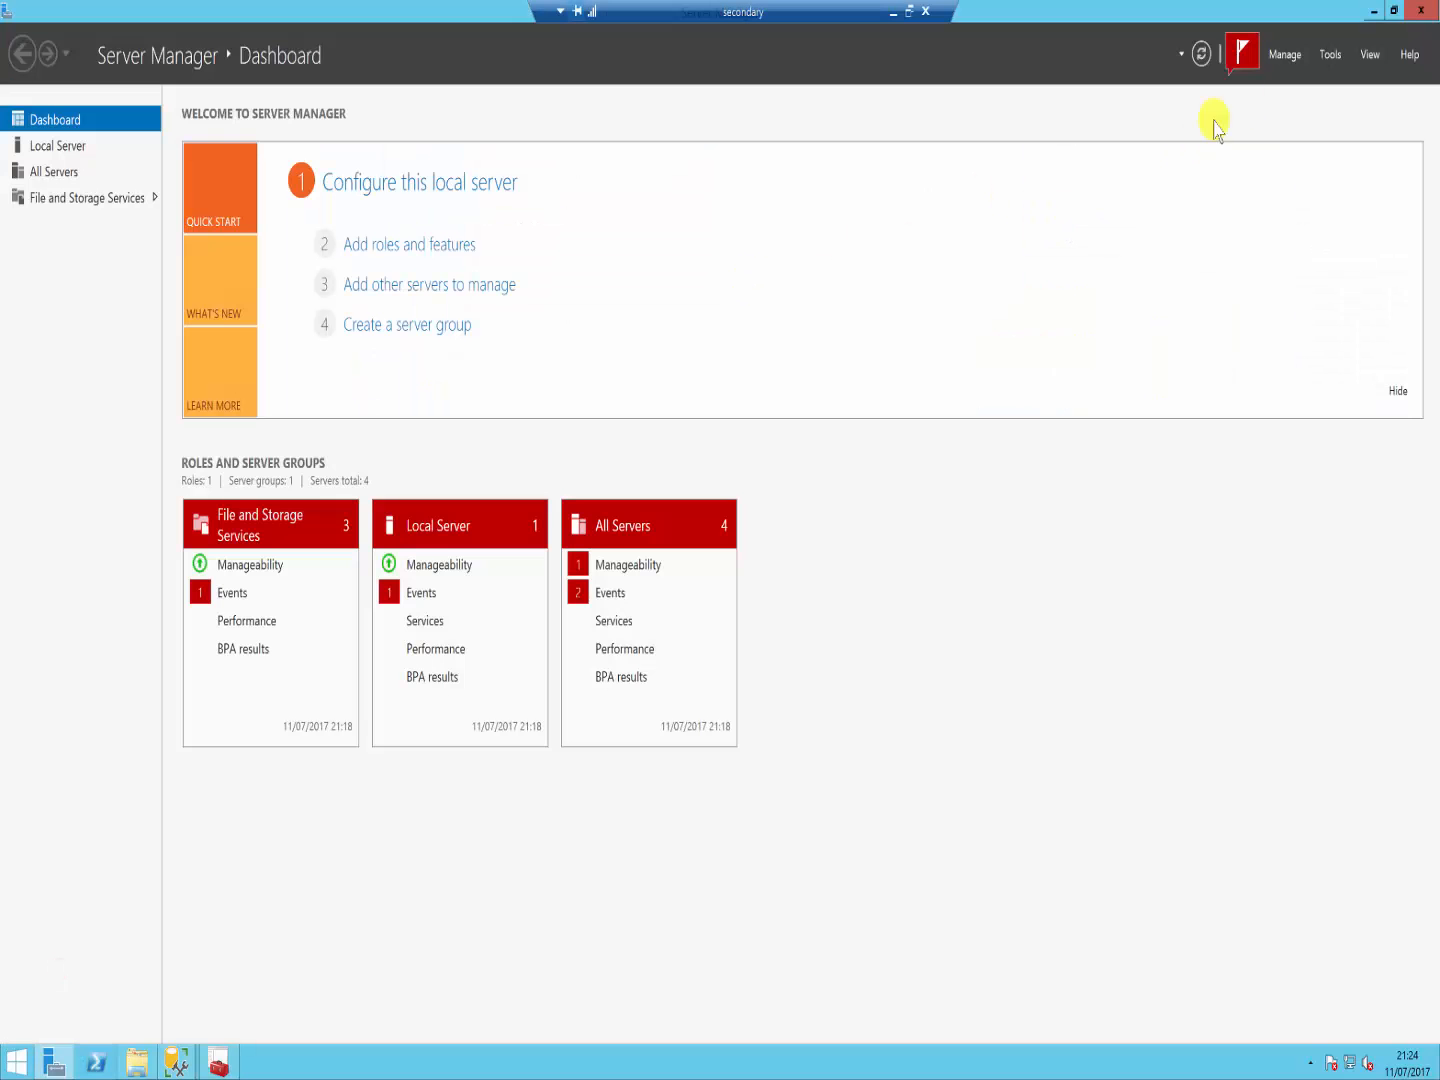
pyautogui.click(1327, 57)
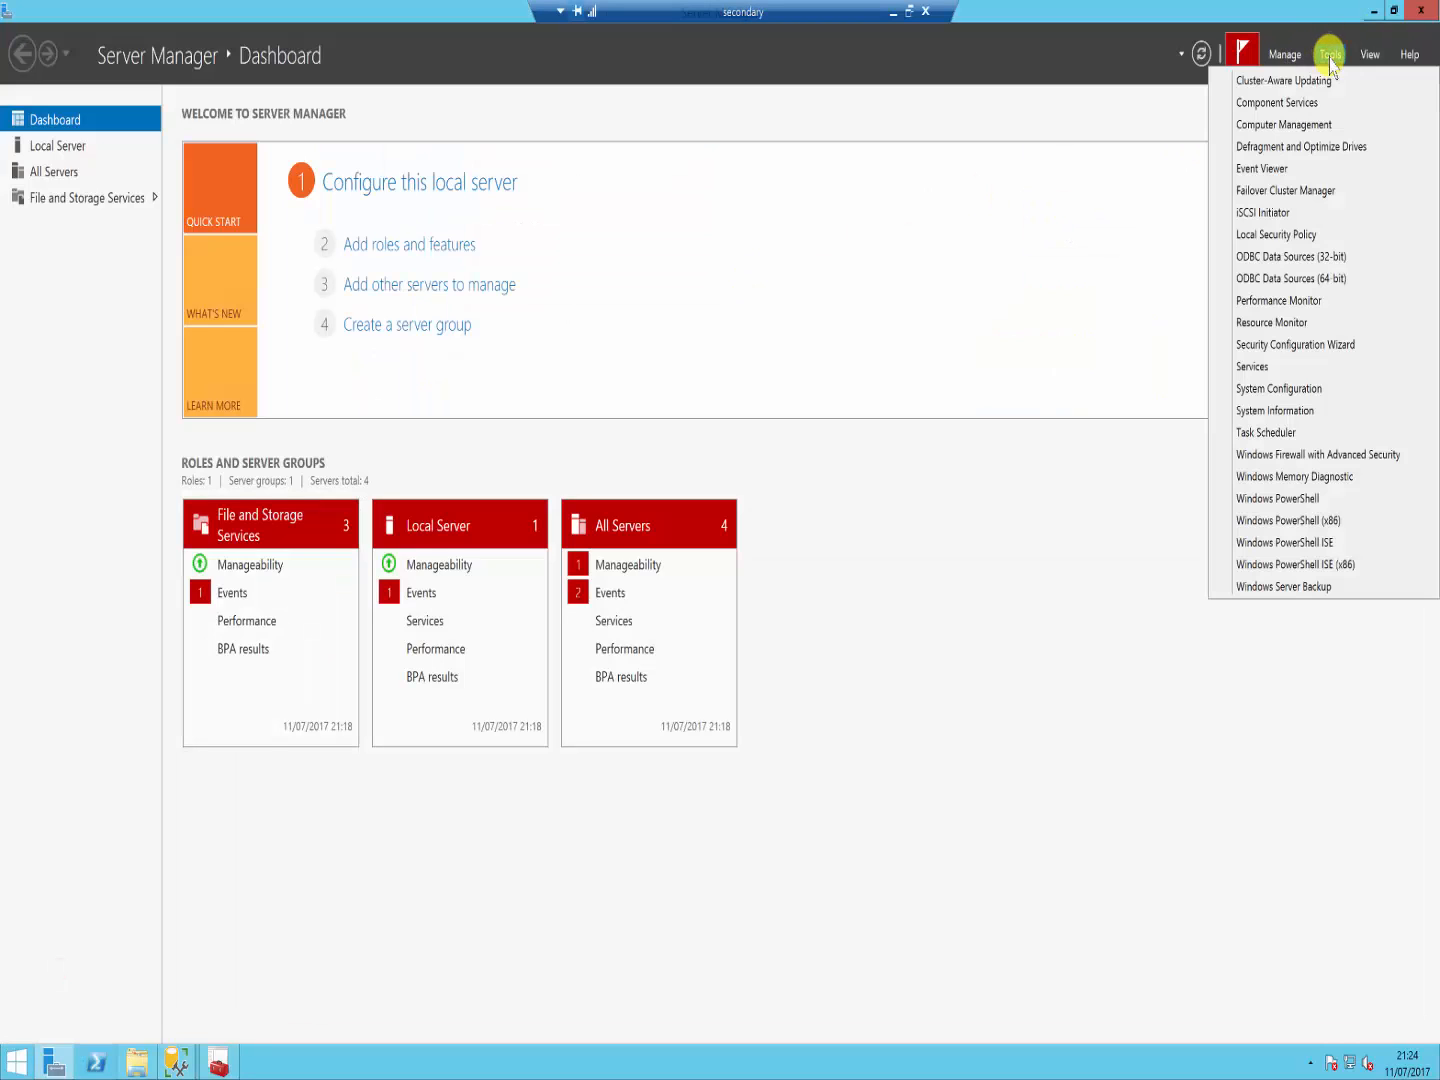
pyautogui.click(1281, 193)
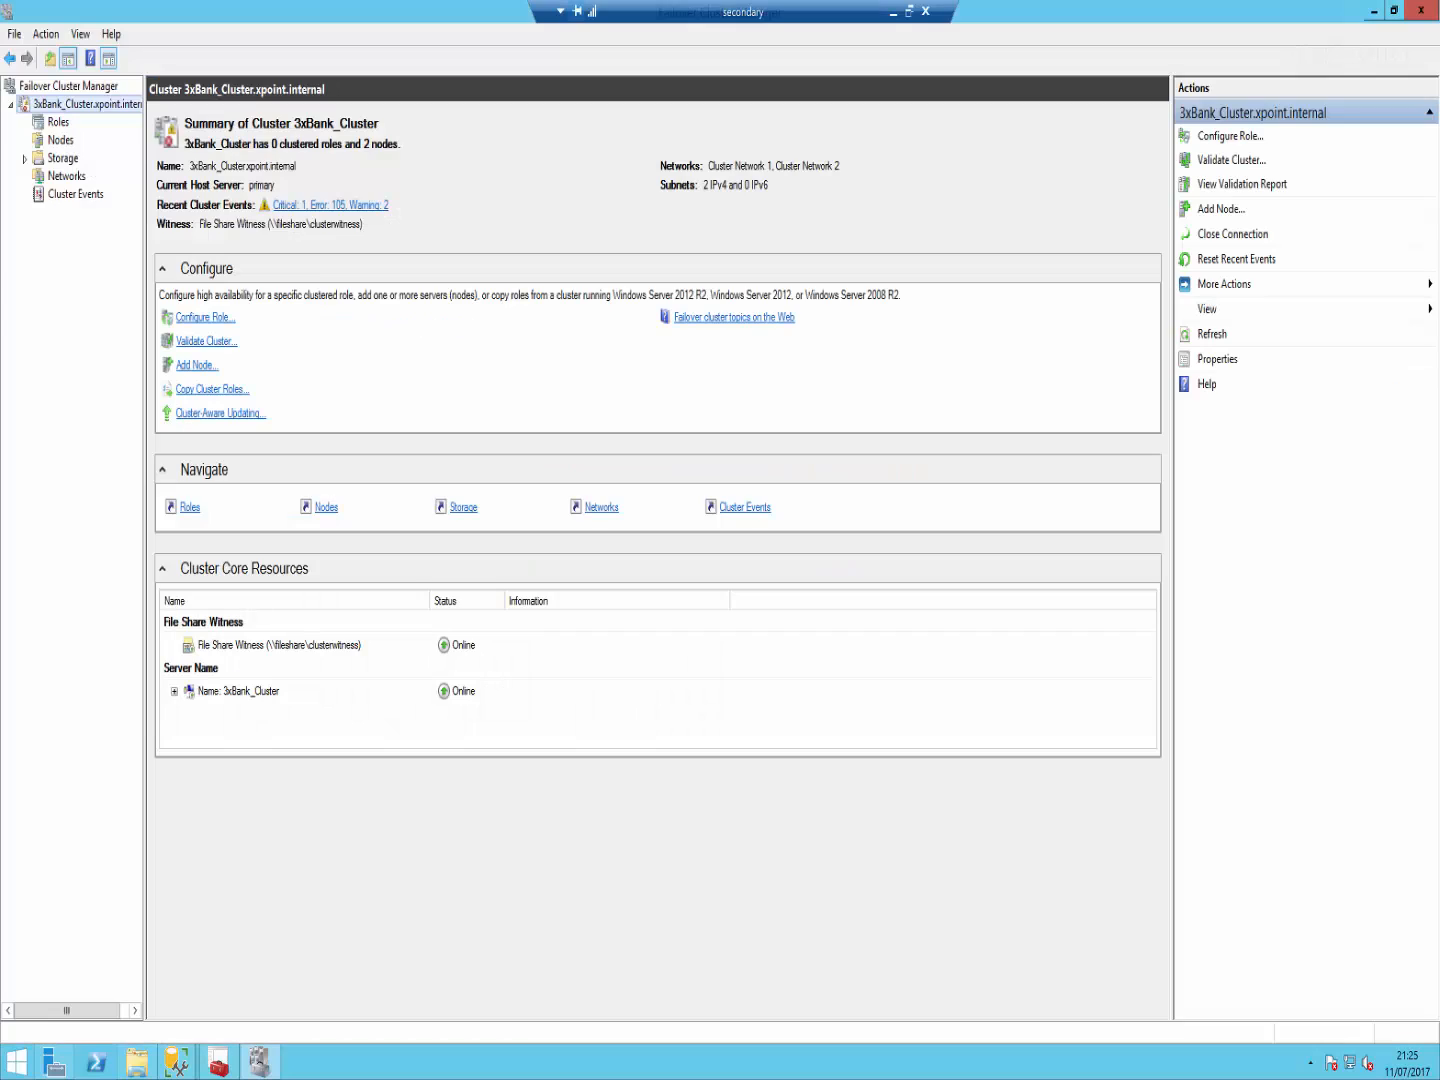
pyautogui.click(58, 176)
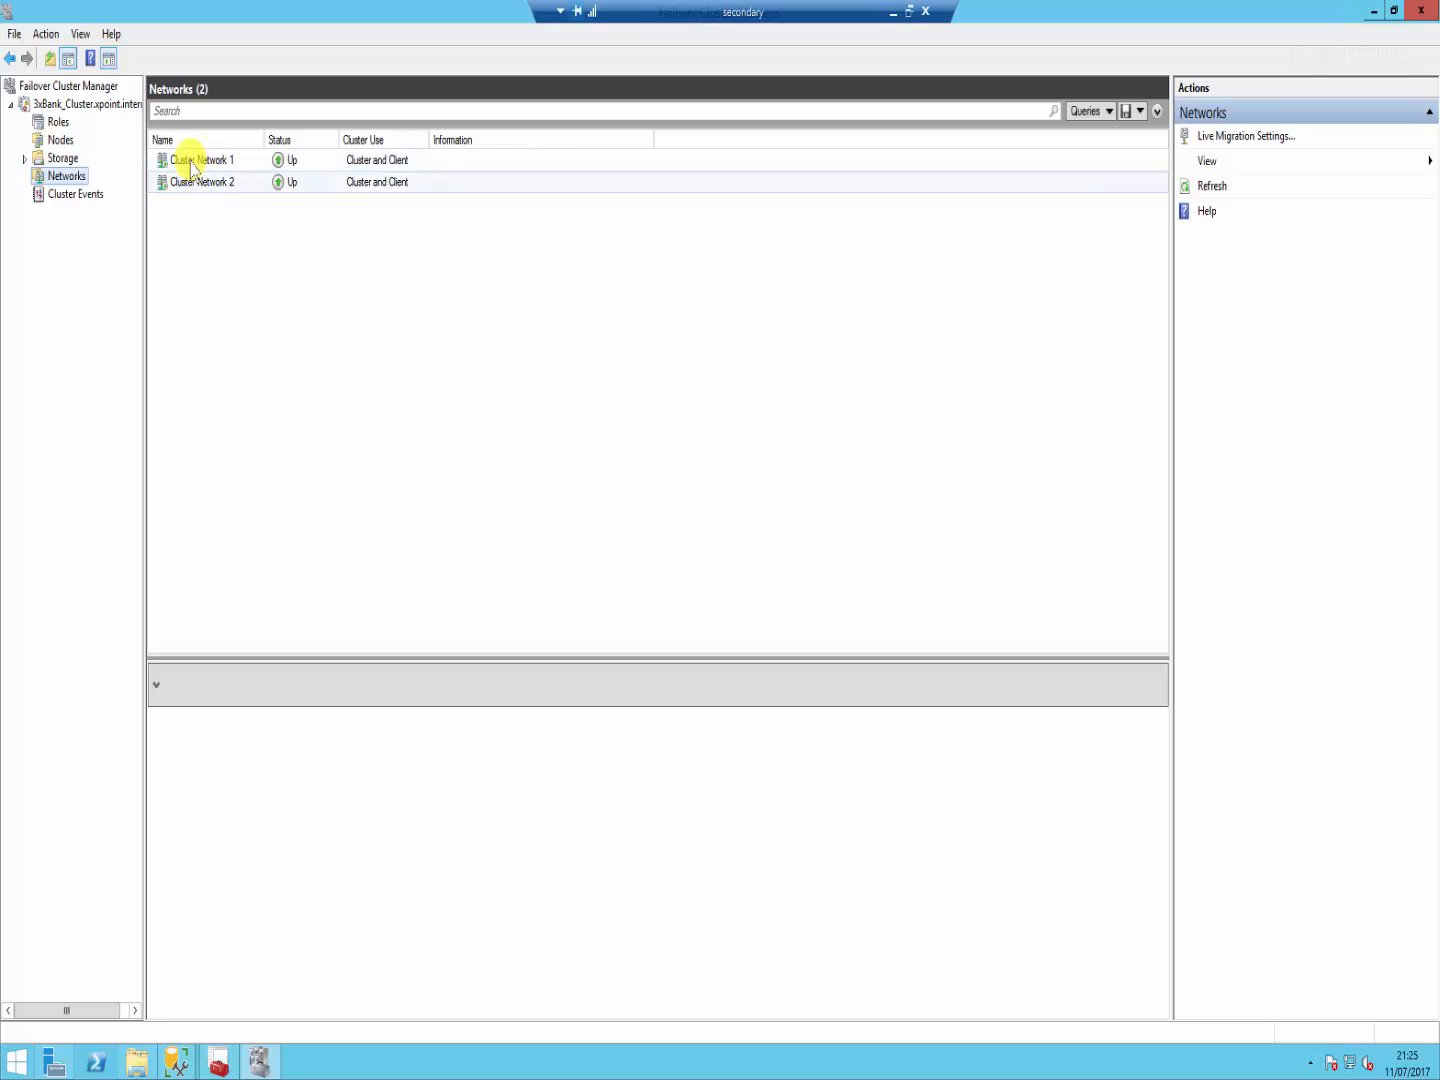
pyautogui.click(189, 159)
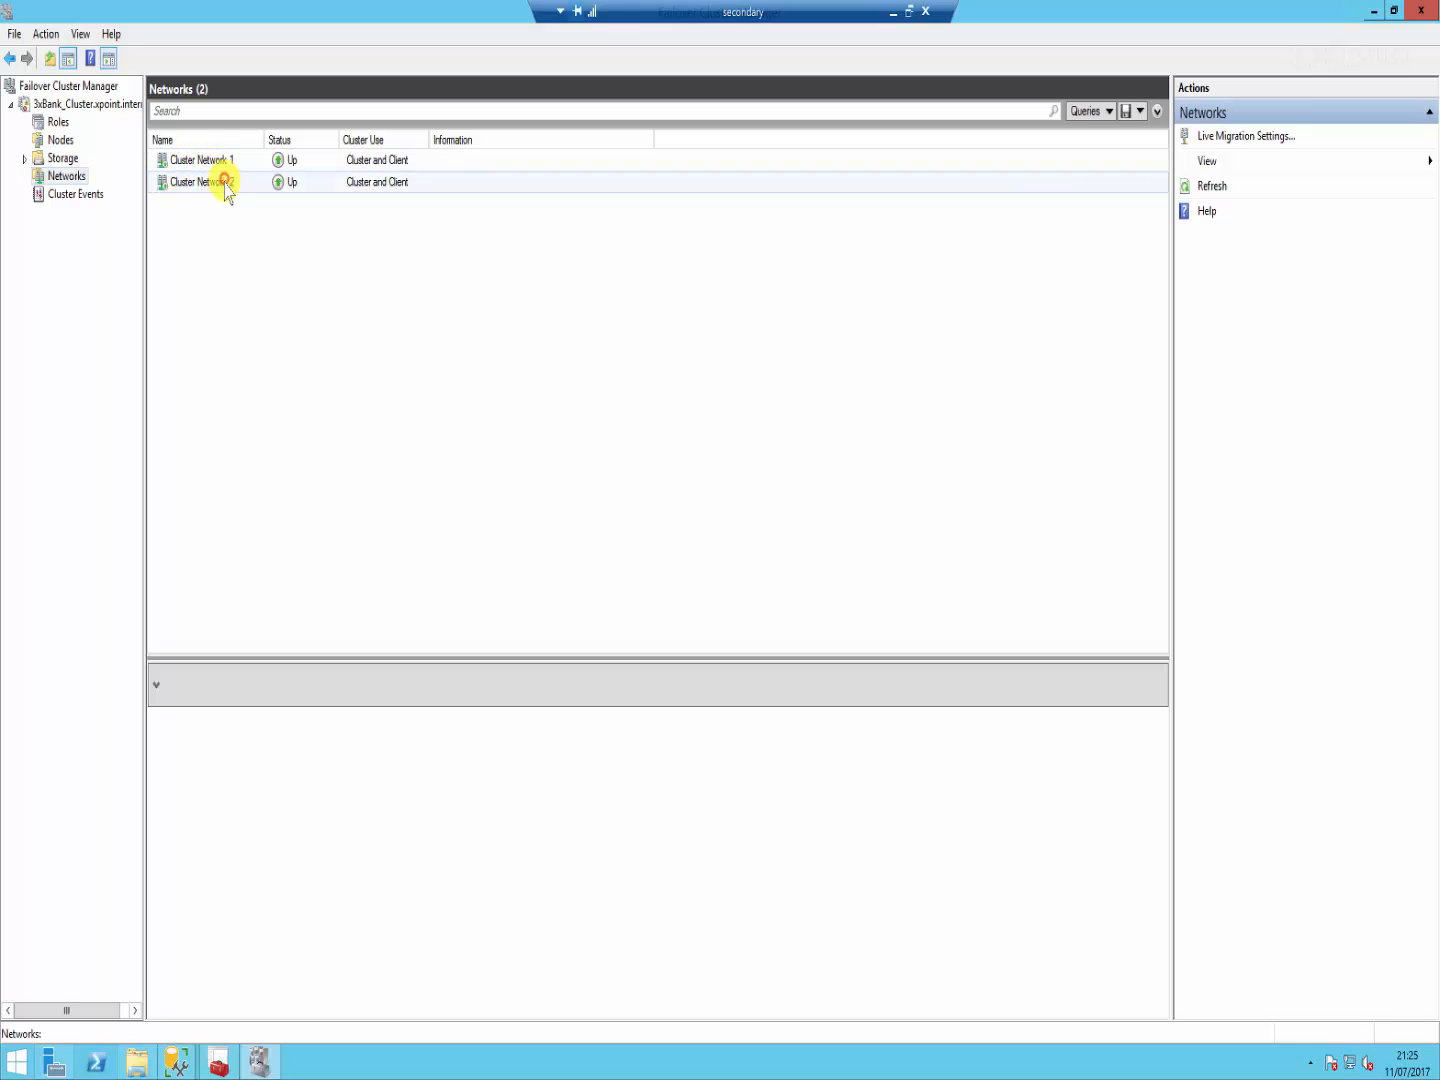
pyautogui.click(225, 182)
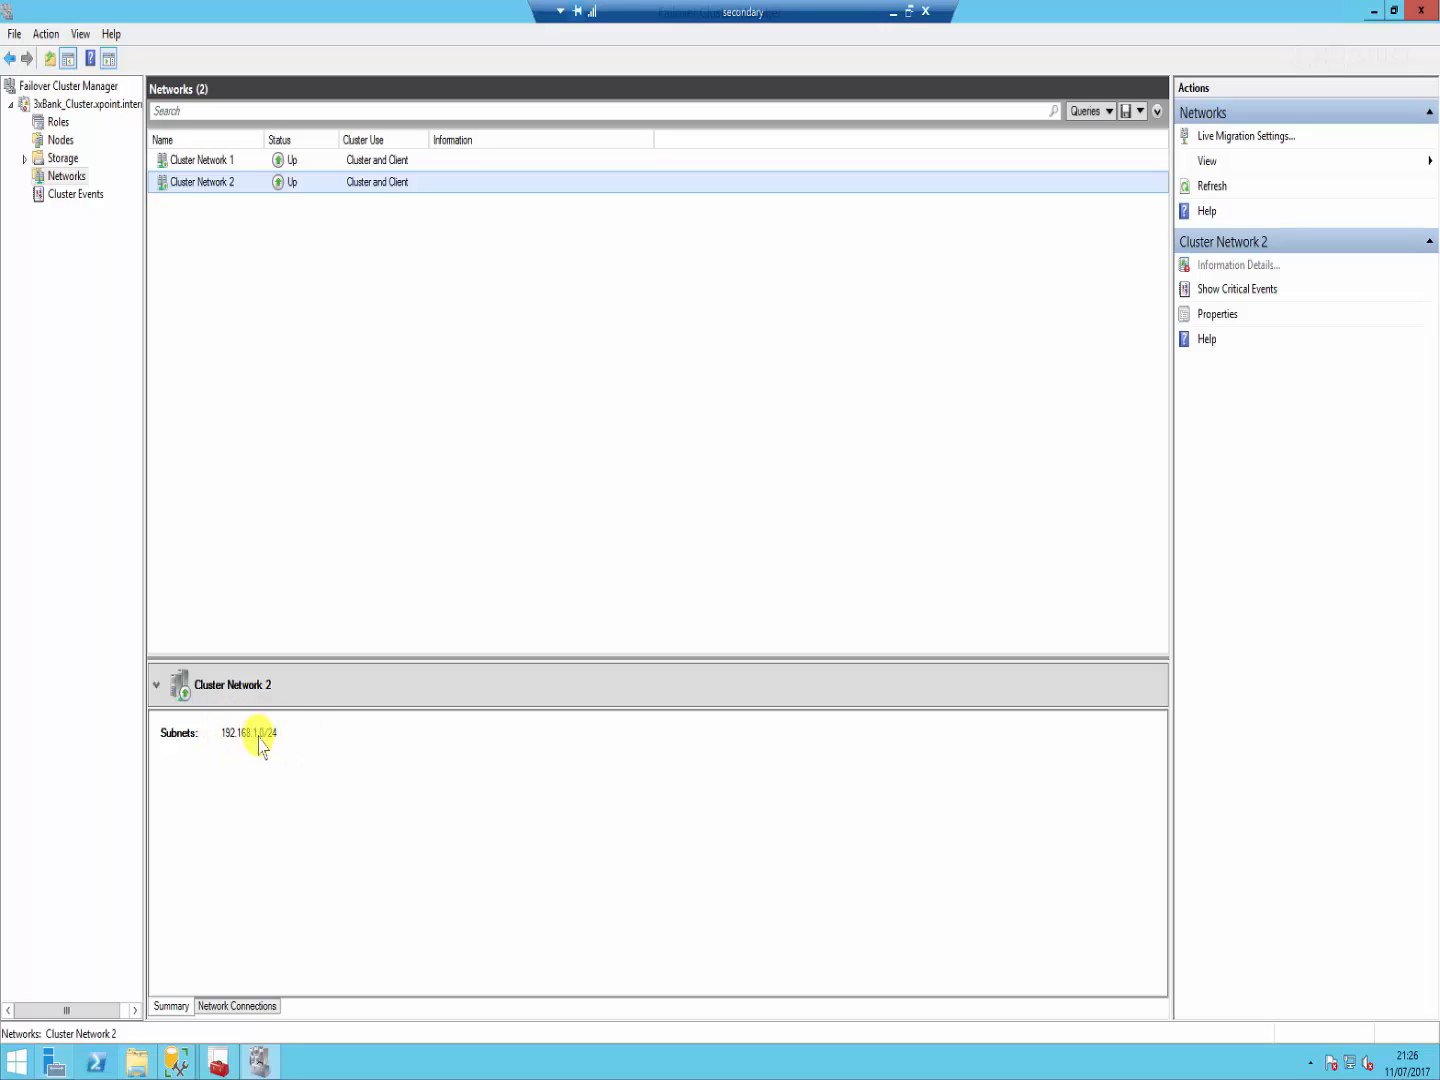
pyautogui.click(208, 159)
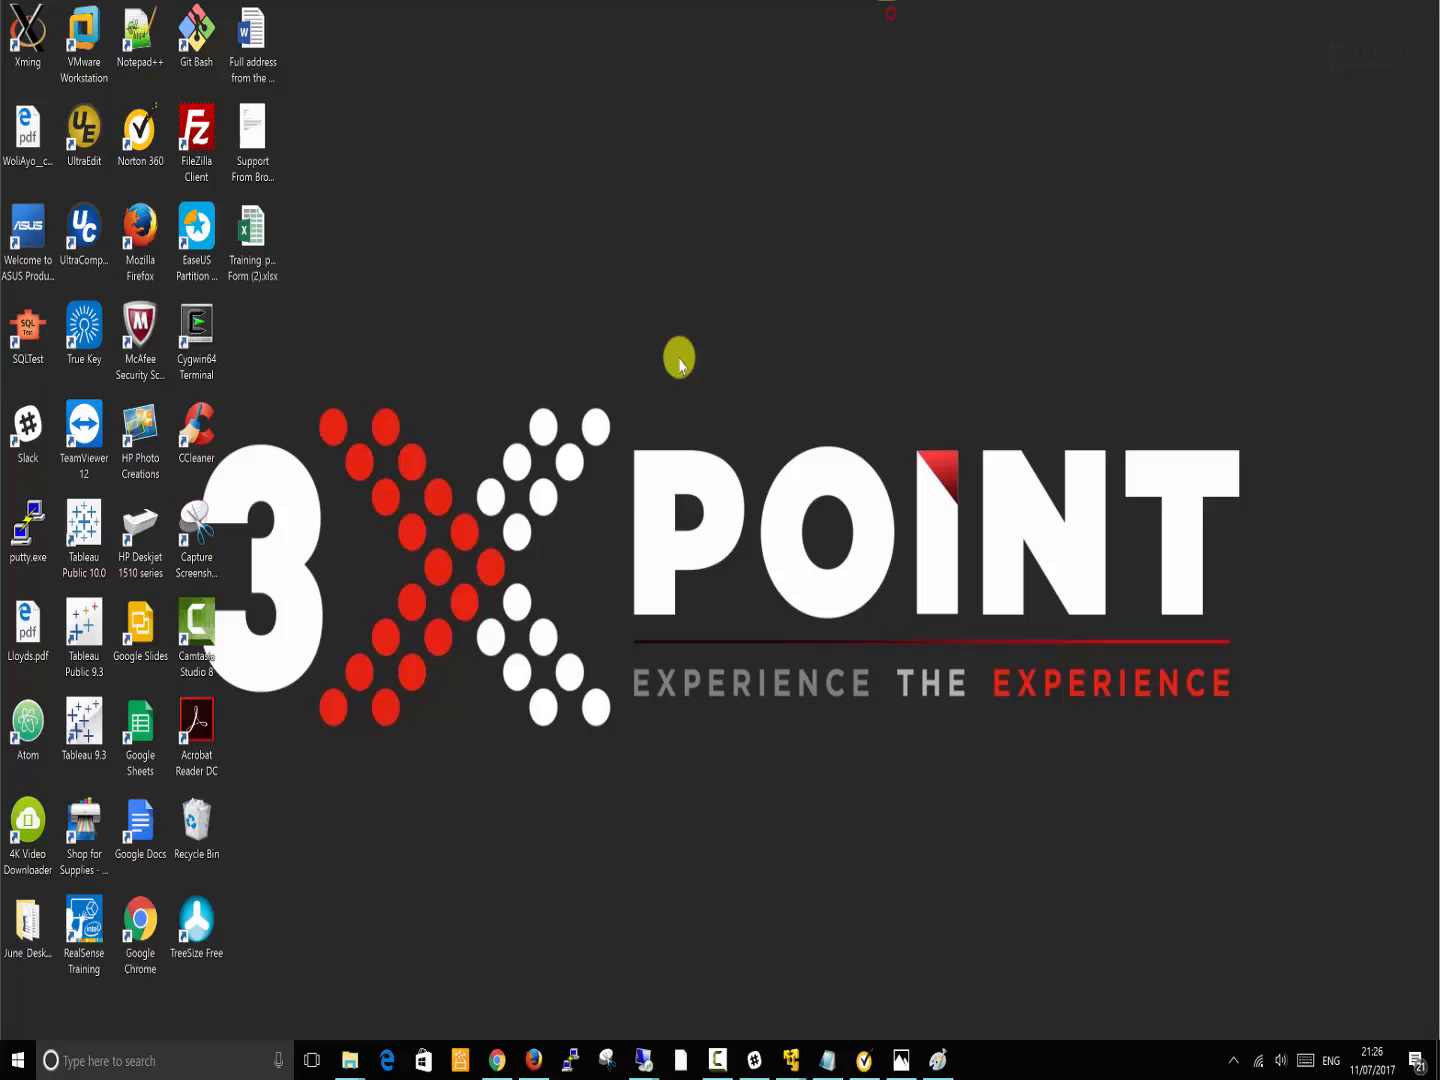
# Step: Minimize the remote session and switch to the Primary virtual machine in VMware Player
pyautogui.click(891, 13)
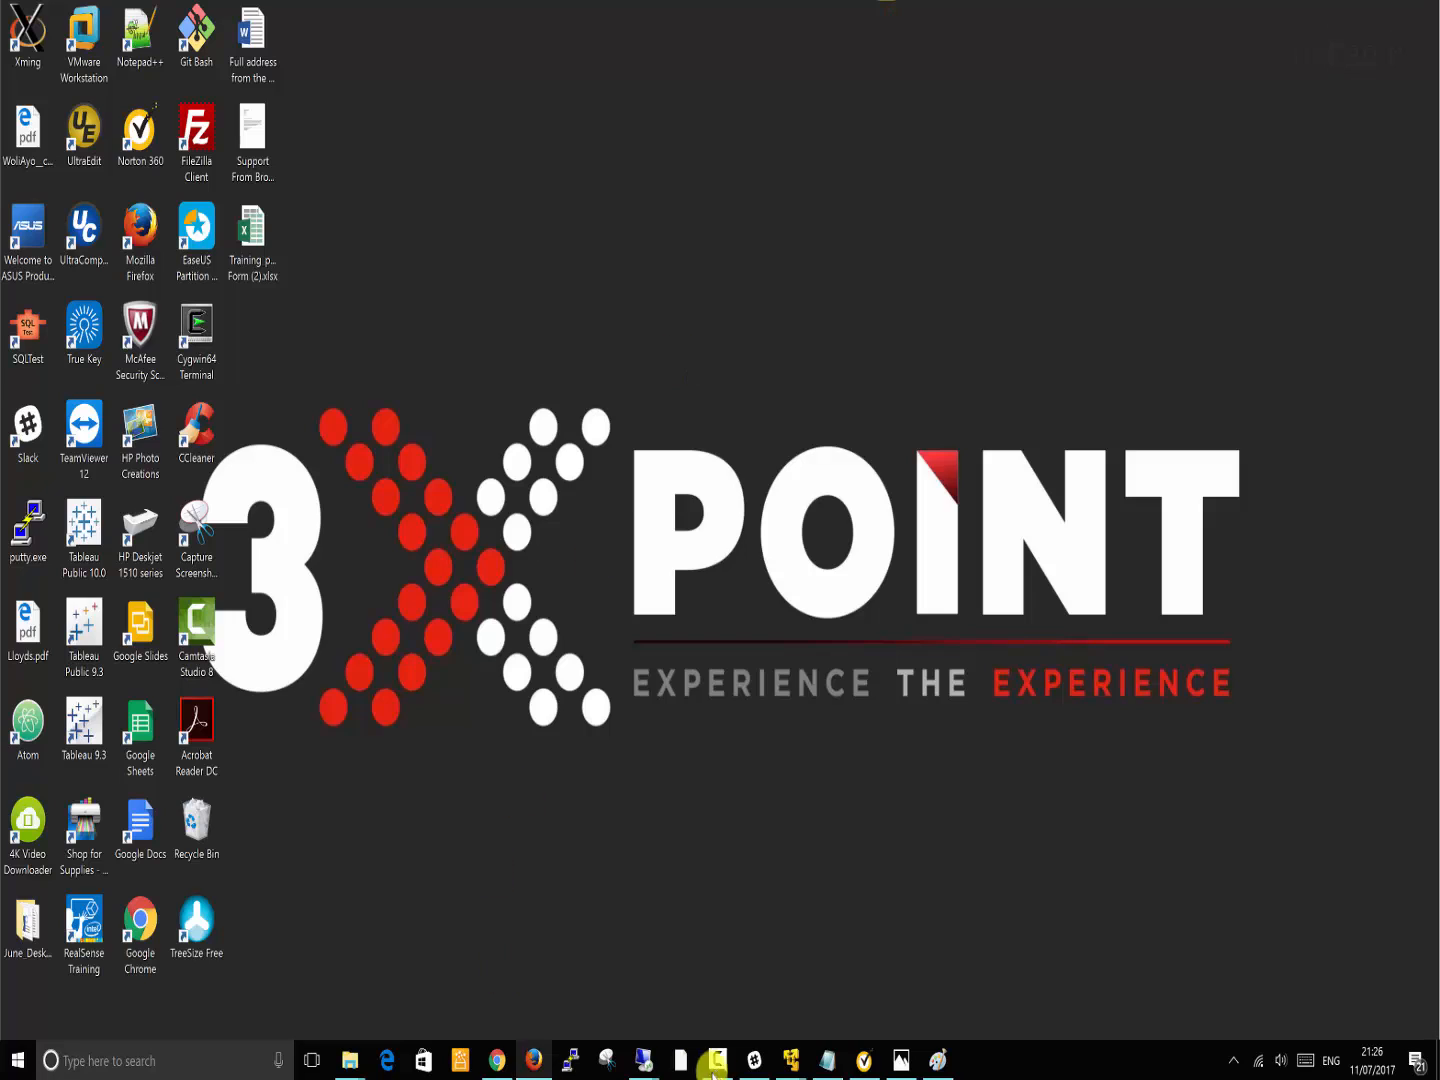
pyautogui.moveTo(800, 1069)
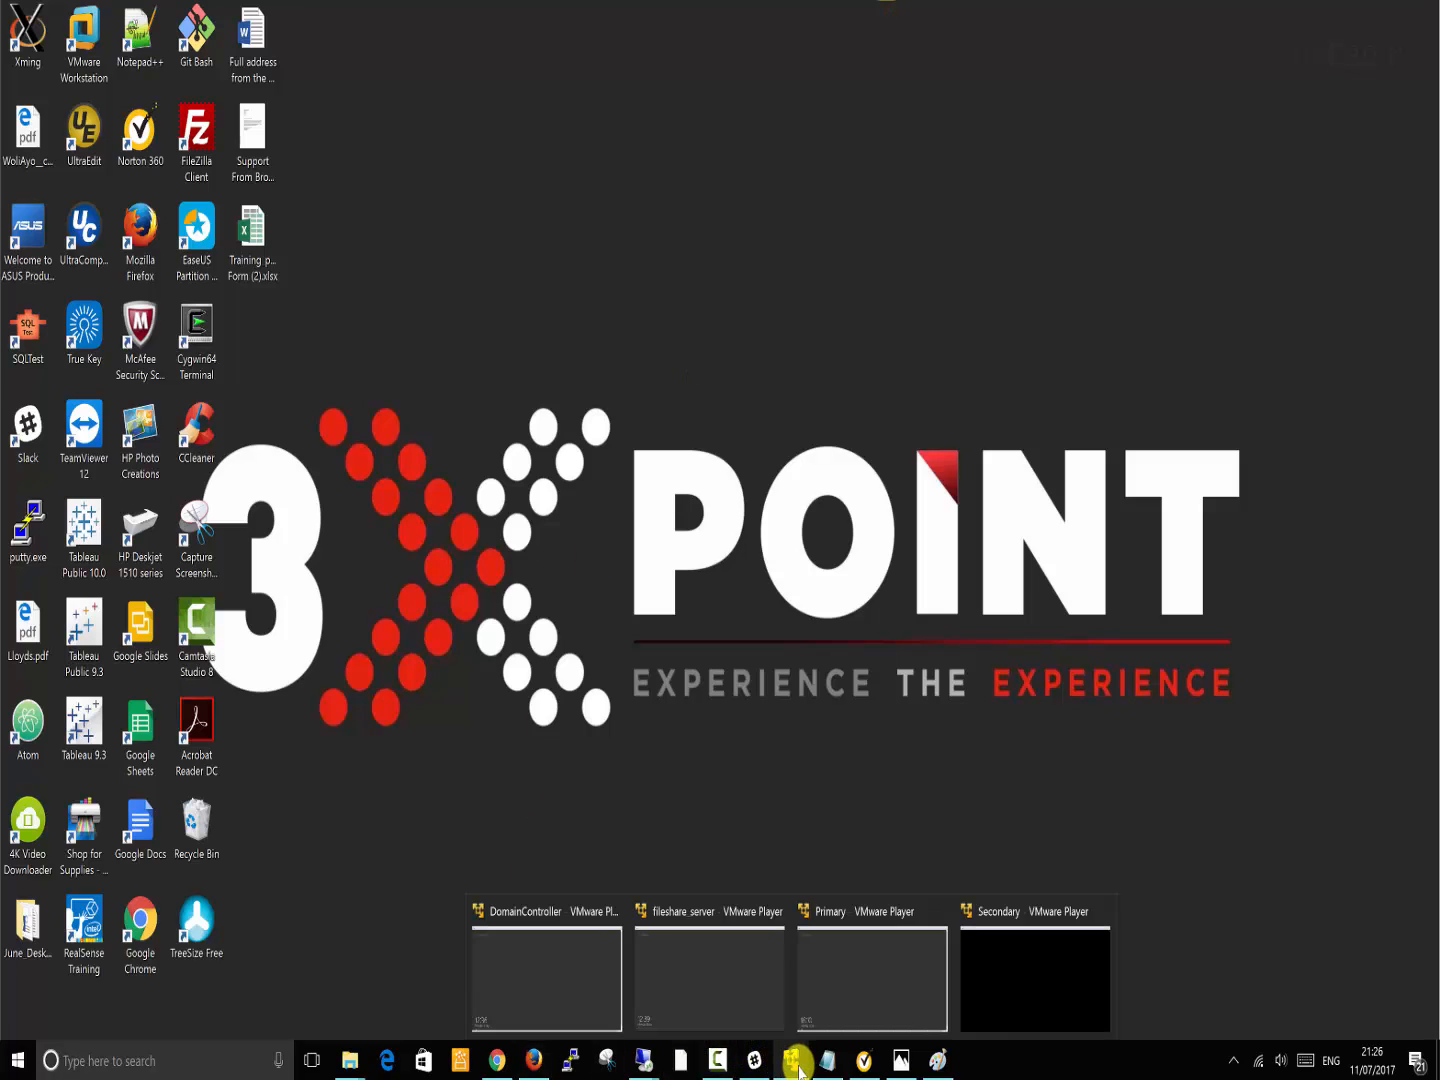
pyautogui.click(841, 955)
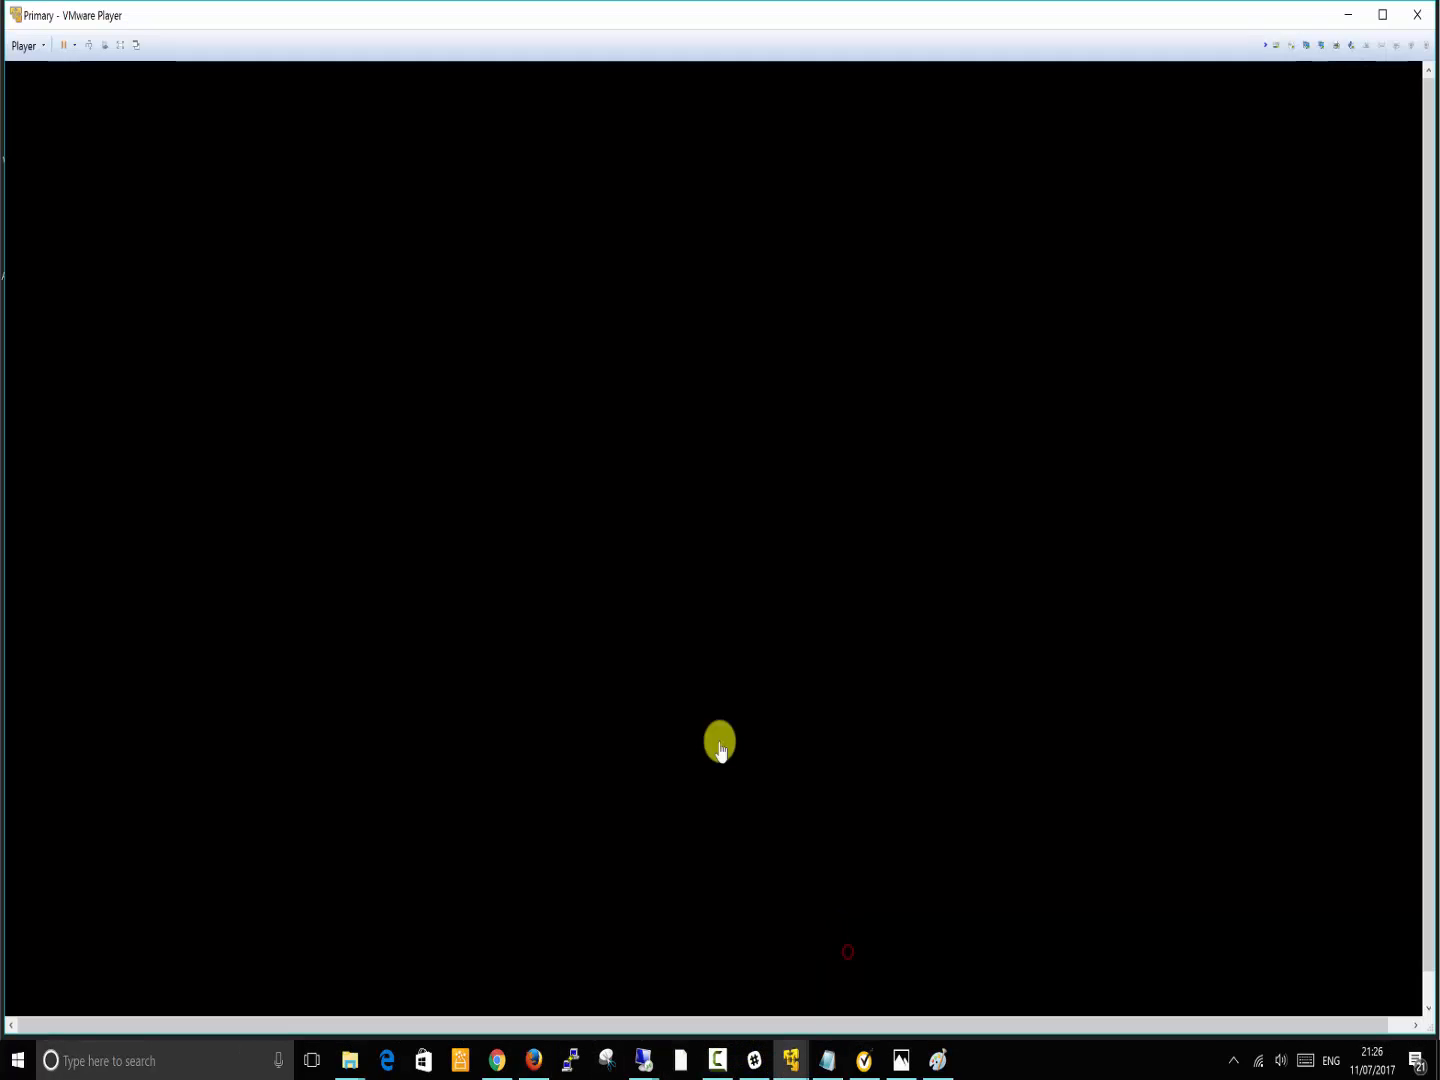
# Step: Open the Primary virtual machine's settings and examine the connection types of Network Adapter and Network Adapter 2
pyautogui.click(38, 45)
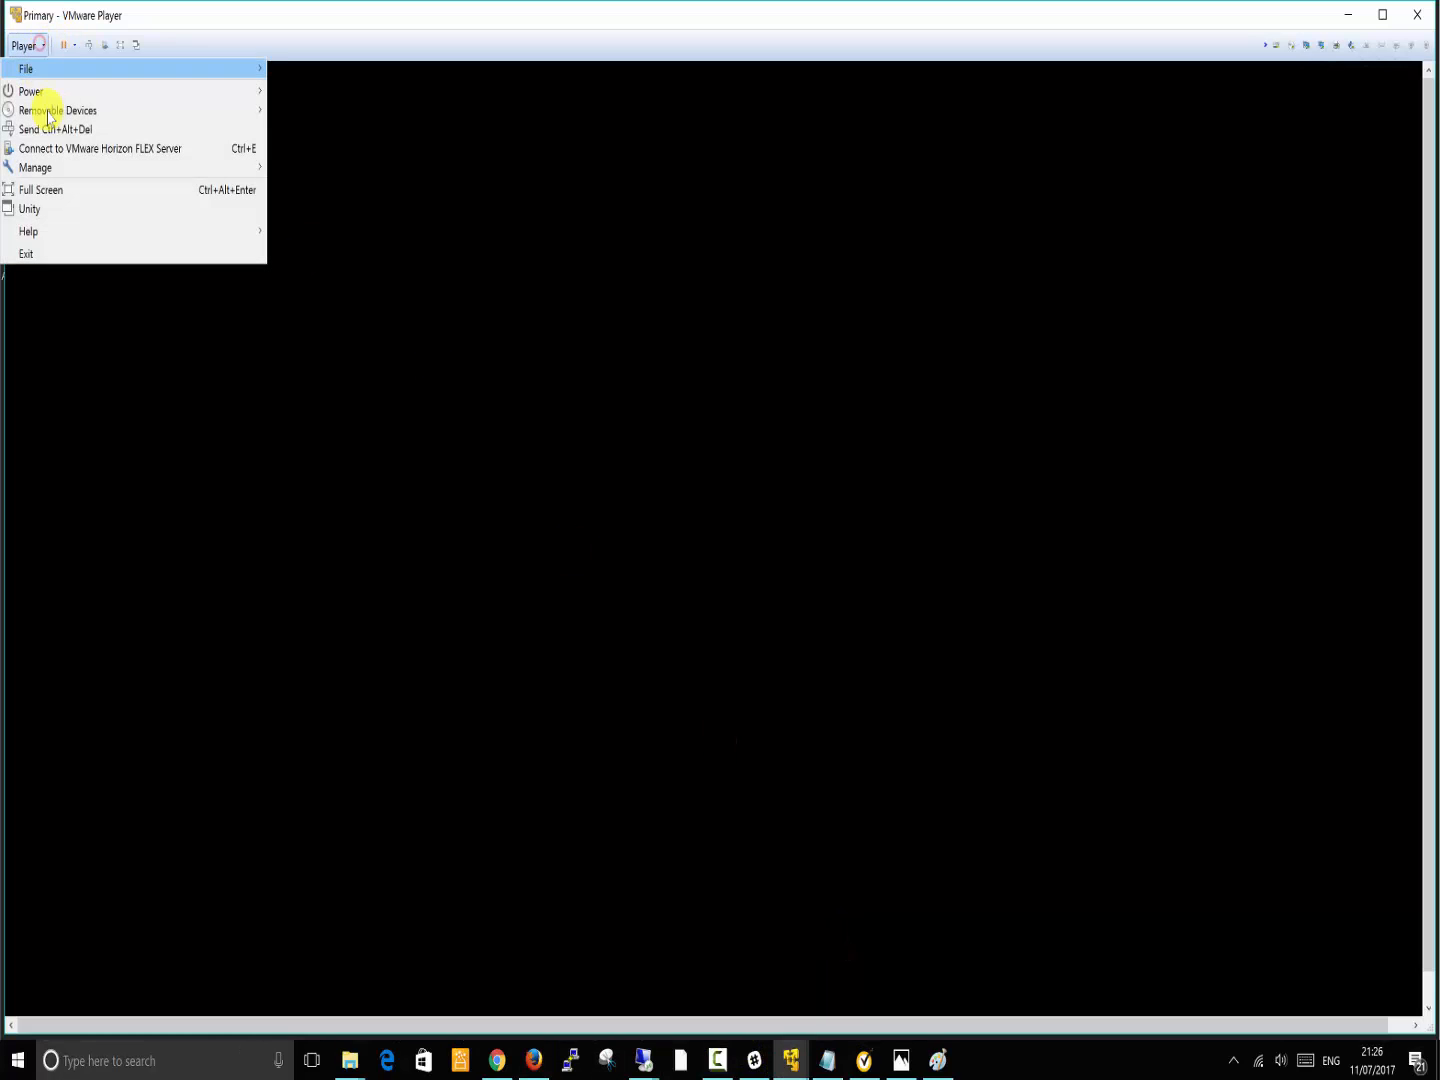
pyautogui.moveTo(45, 167)
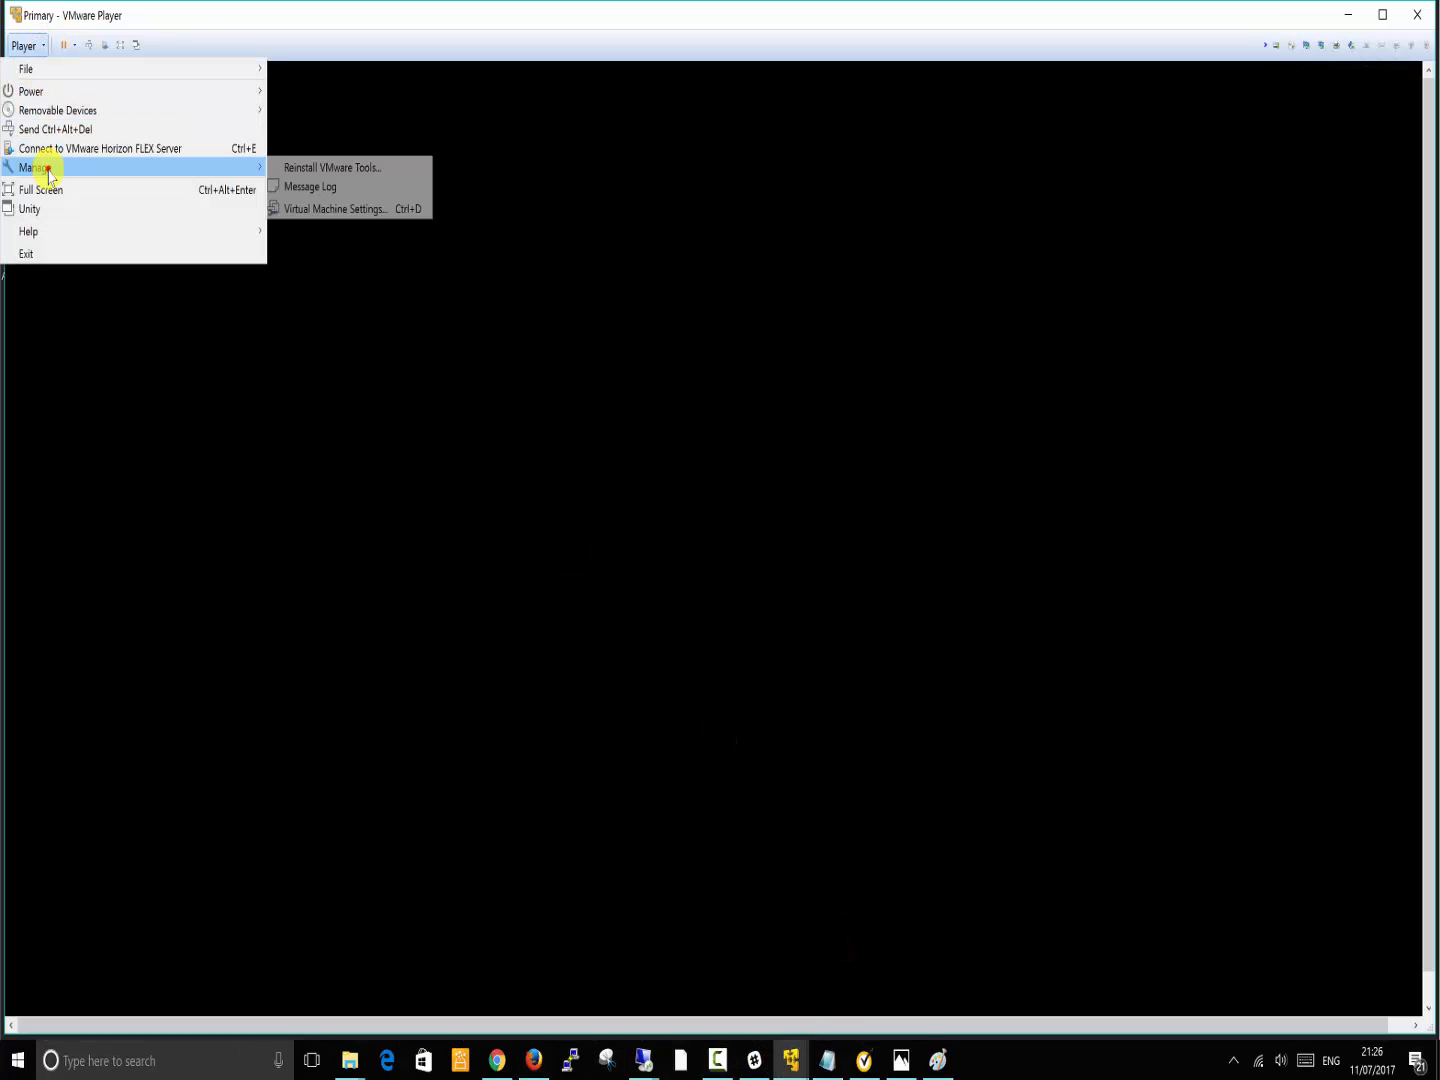
pyautogui.click(322, 211)
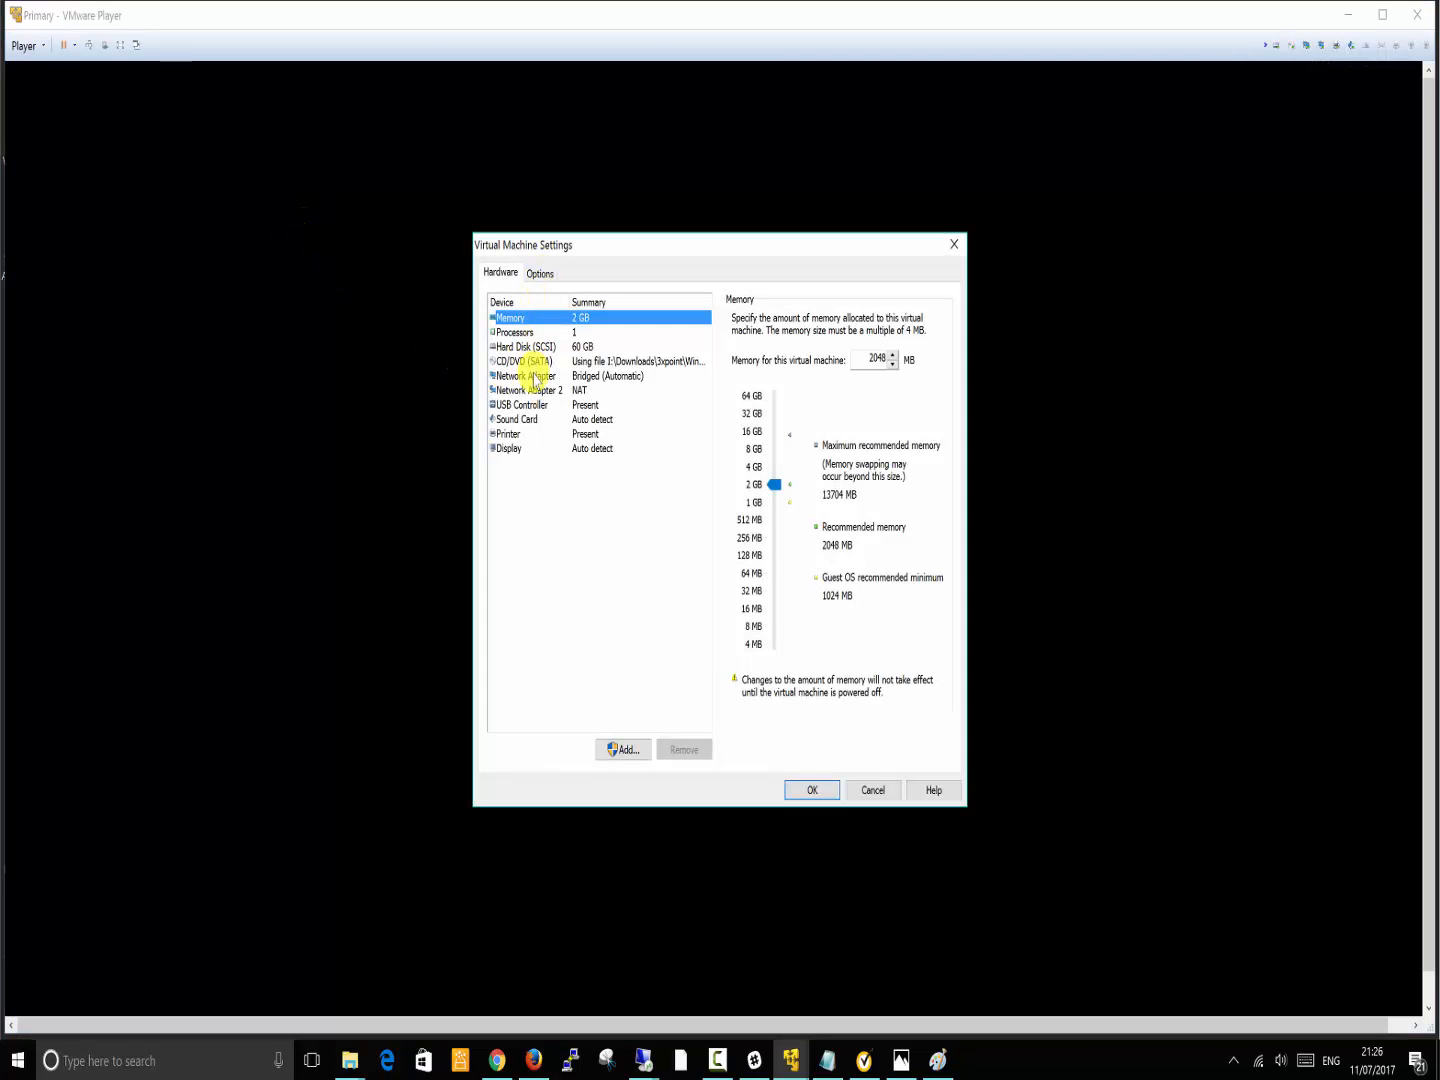
pyautogui.click(535, 392)
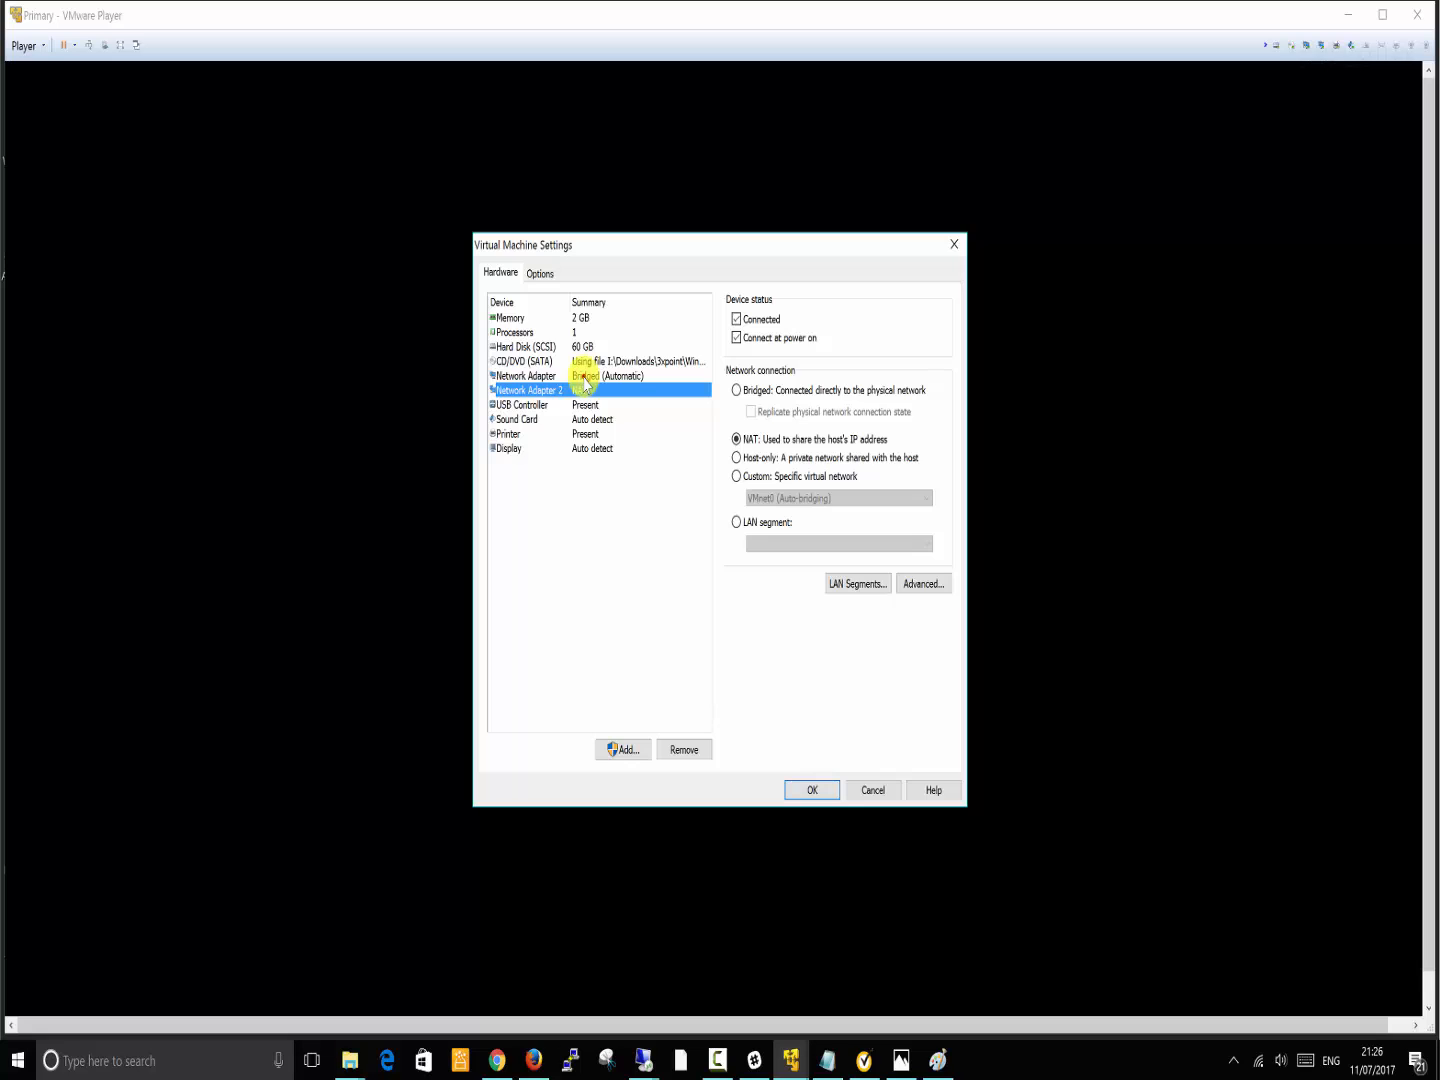
pyautogui.click(585, 377)
pyautogui.click(588, 390)
pyautogui.click(585, 377)
pyautogui.click(590, 391)
pyautogui.click(953, 244)
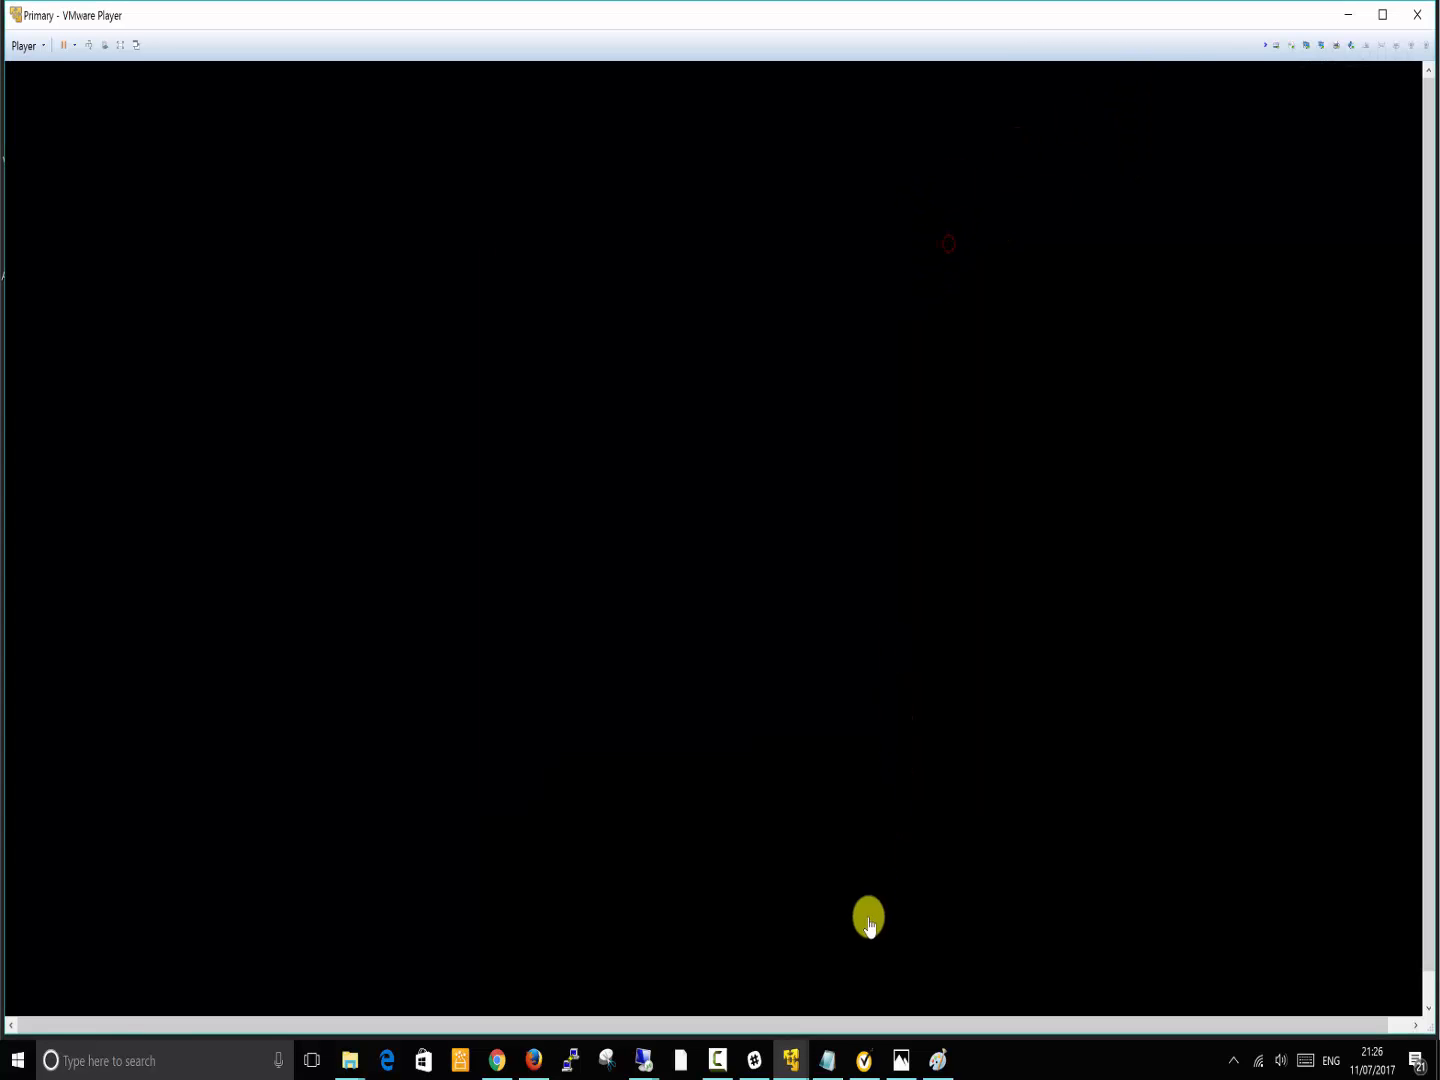
# Step: Return to Add IP Address in the secondary remote session, select subnet 192.168.1.0/24 and begin the IPv4 address with 192.168.1
pyautogui.click(643, 1059)
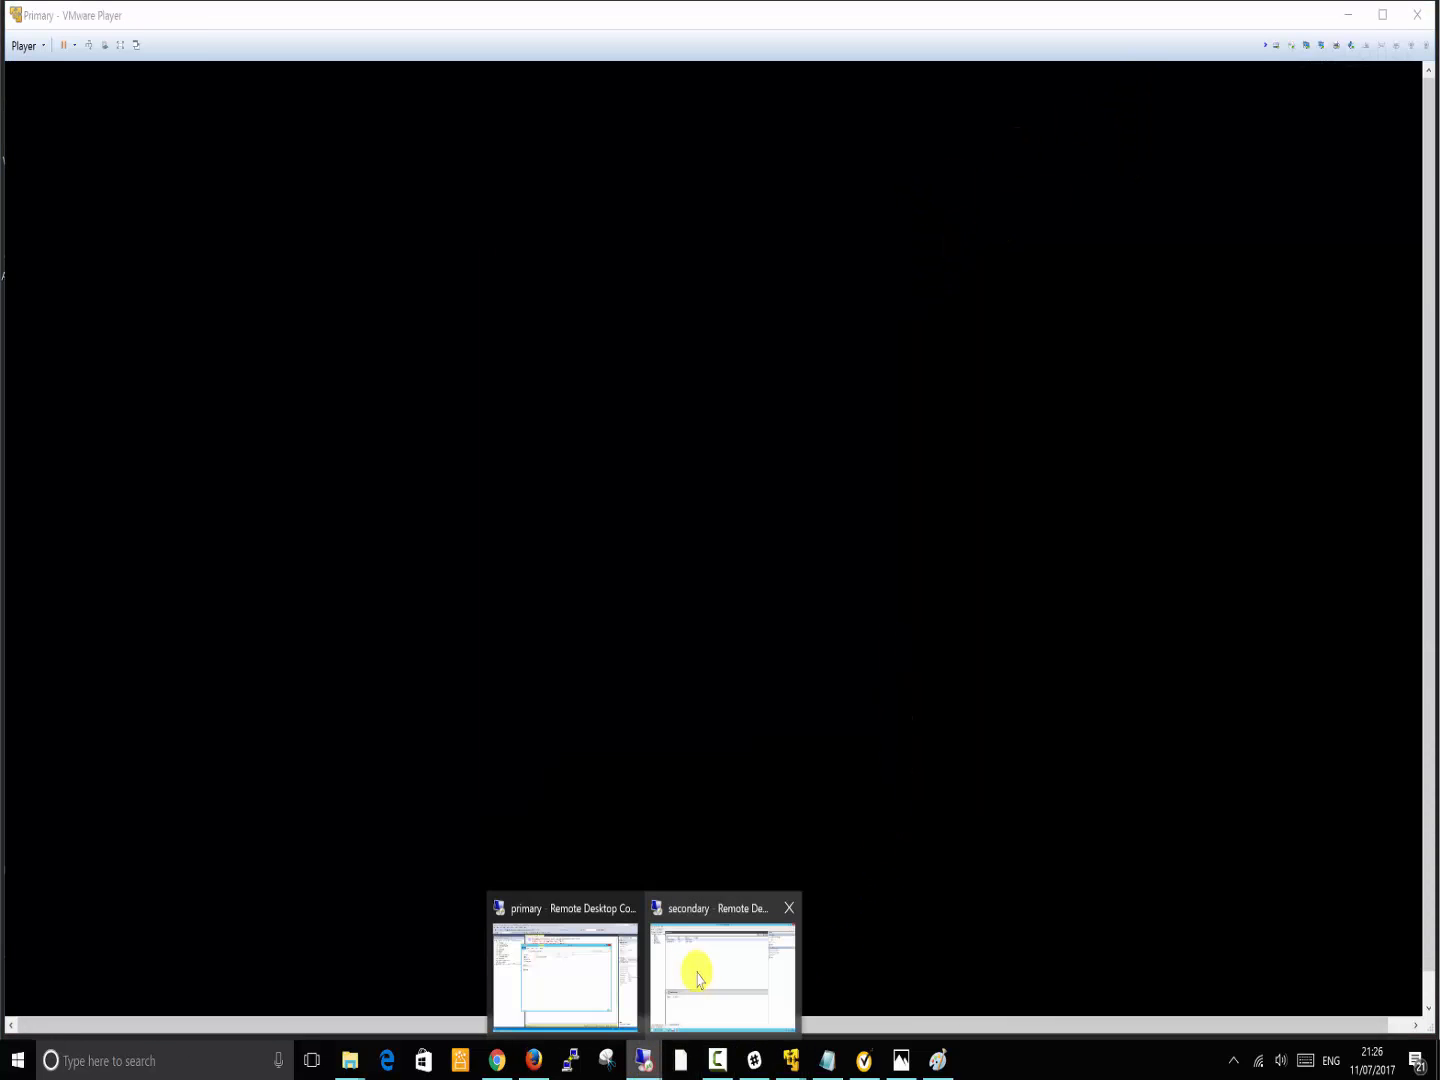
pyautogui.click(708, 956)
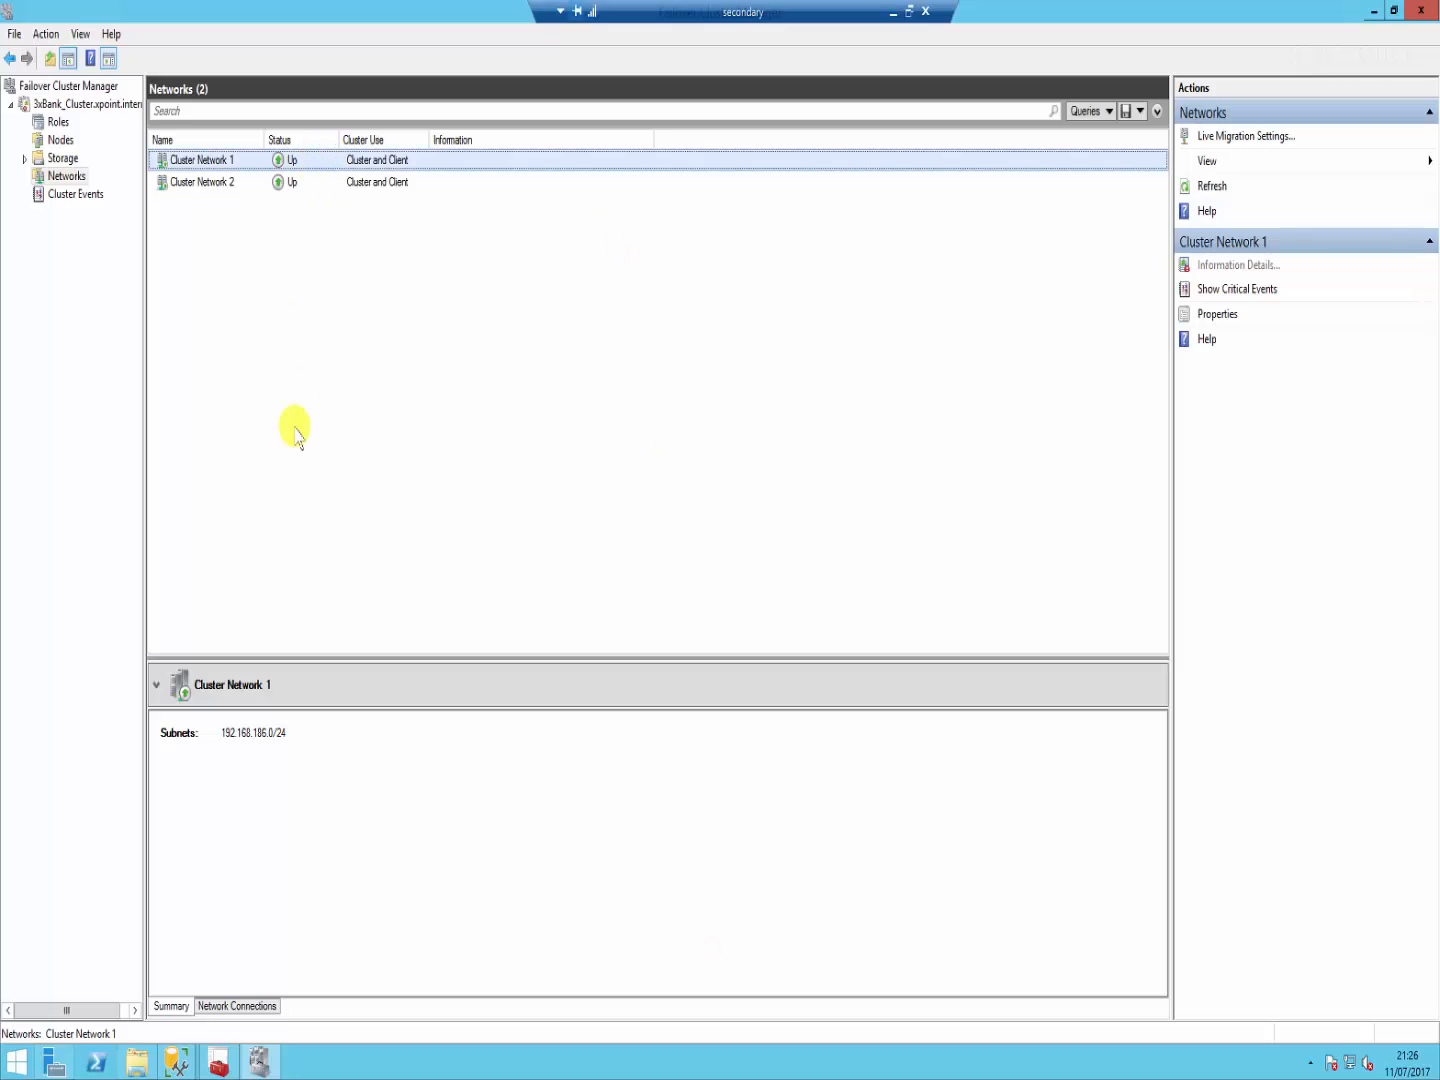
pyautogui.moveTo(181, 1068)
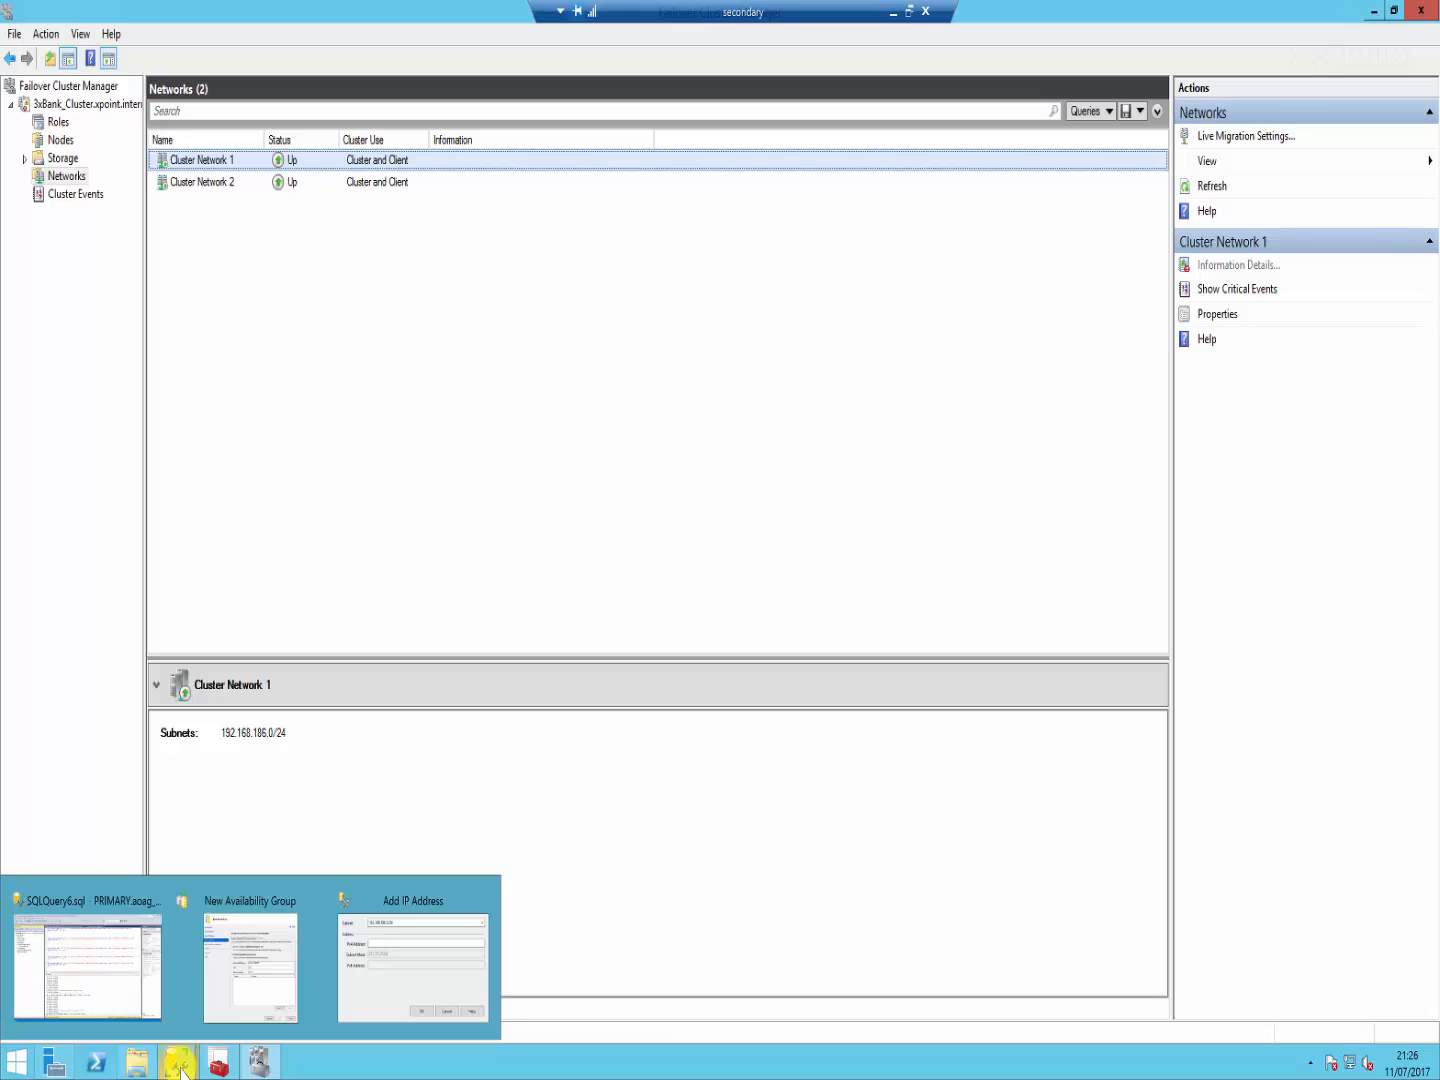
pyautogui.click(437, 962)
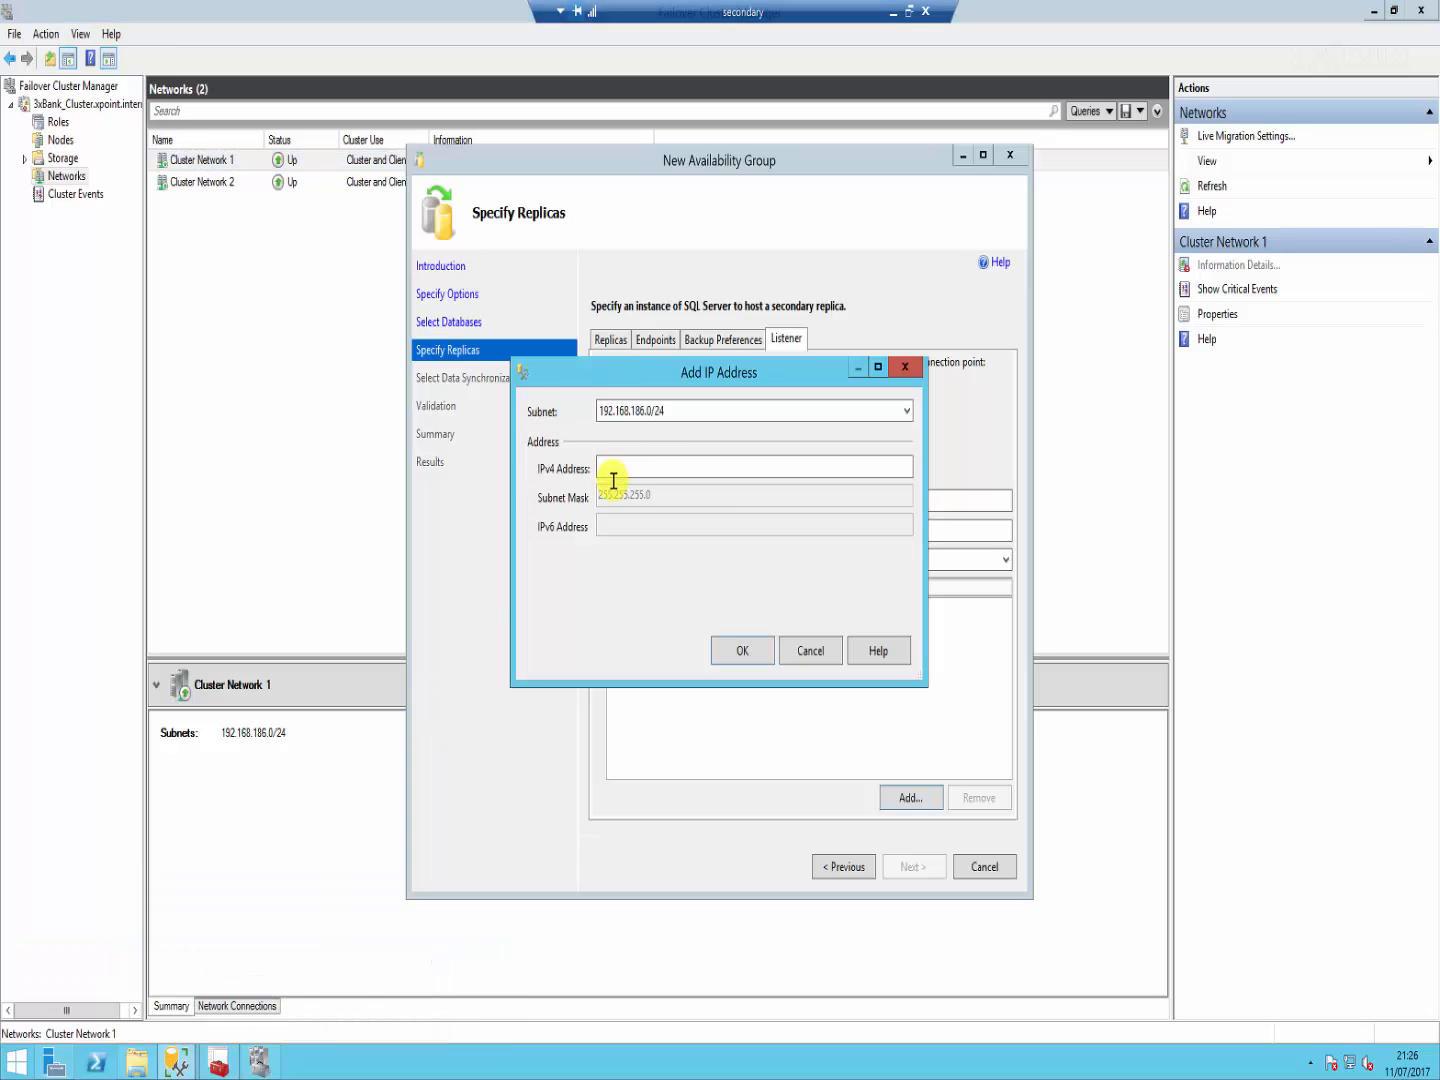
pyautogui.click(662, 410)
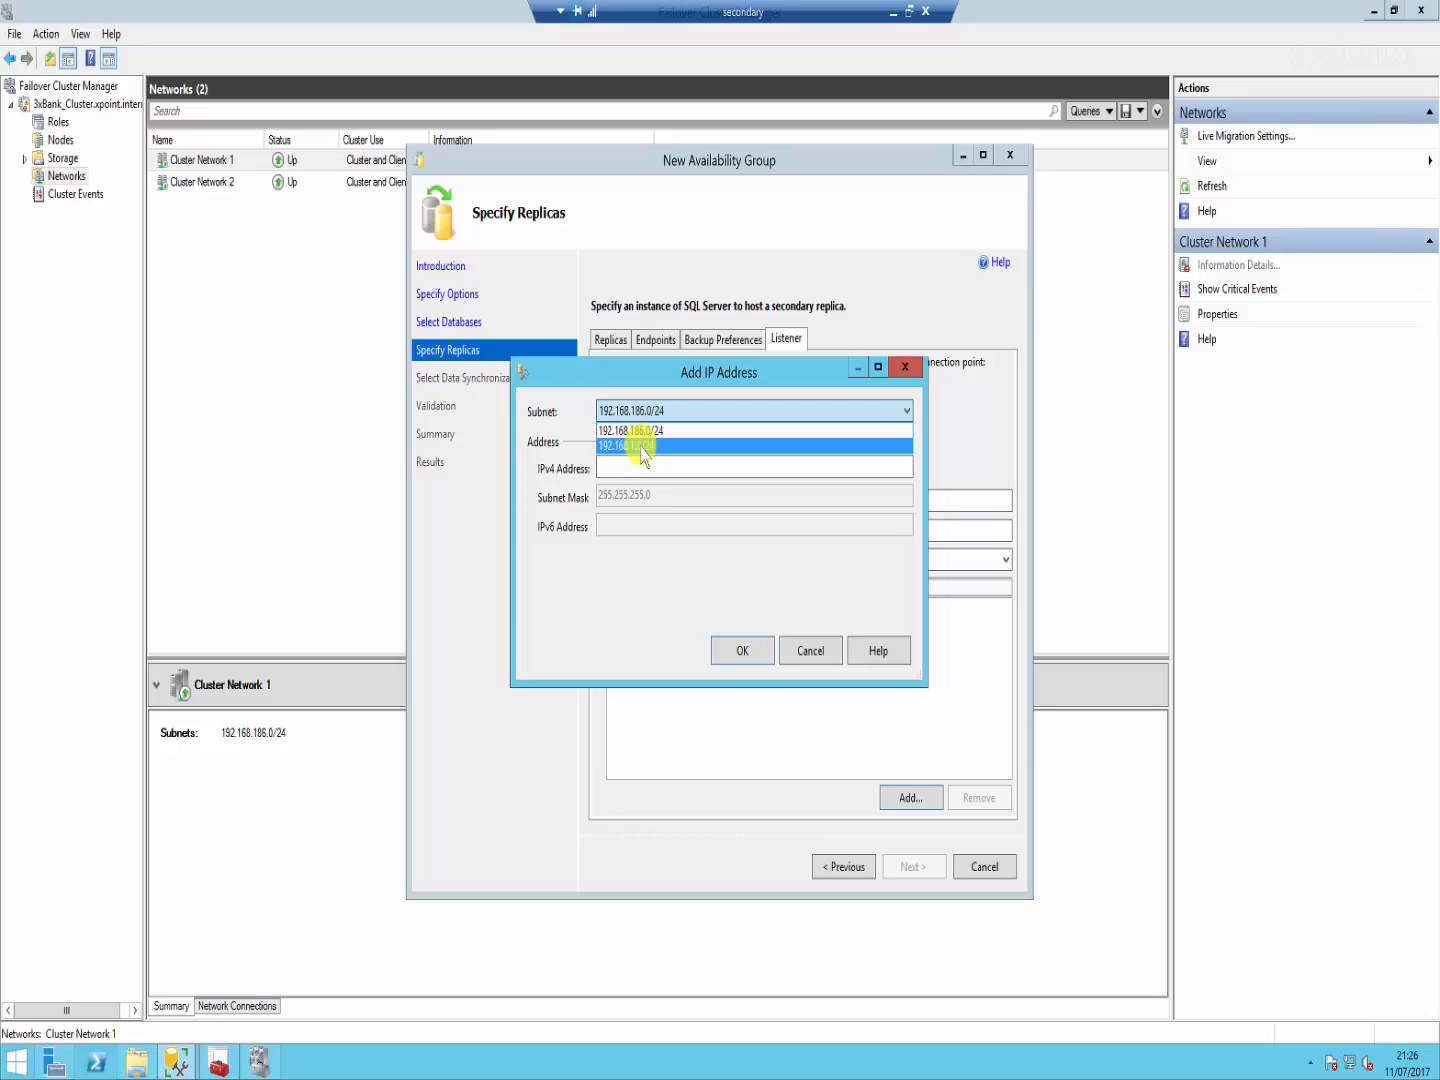
pyautogui.click(641, 445)
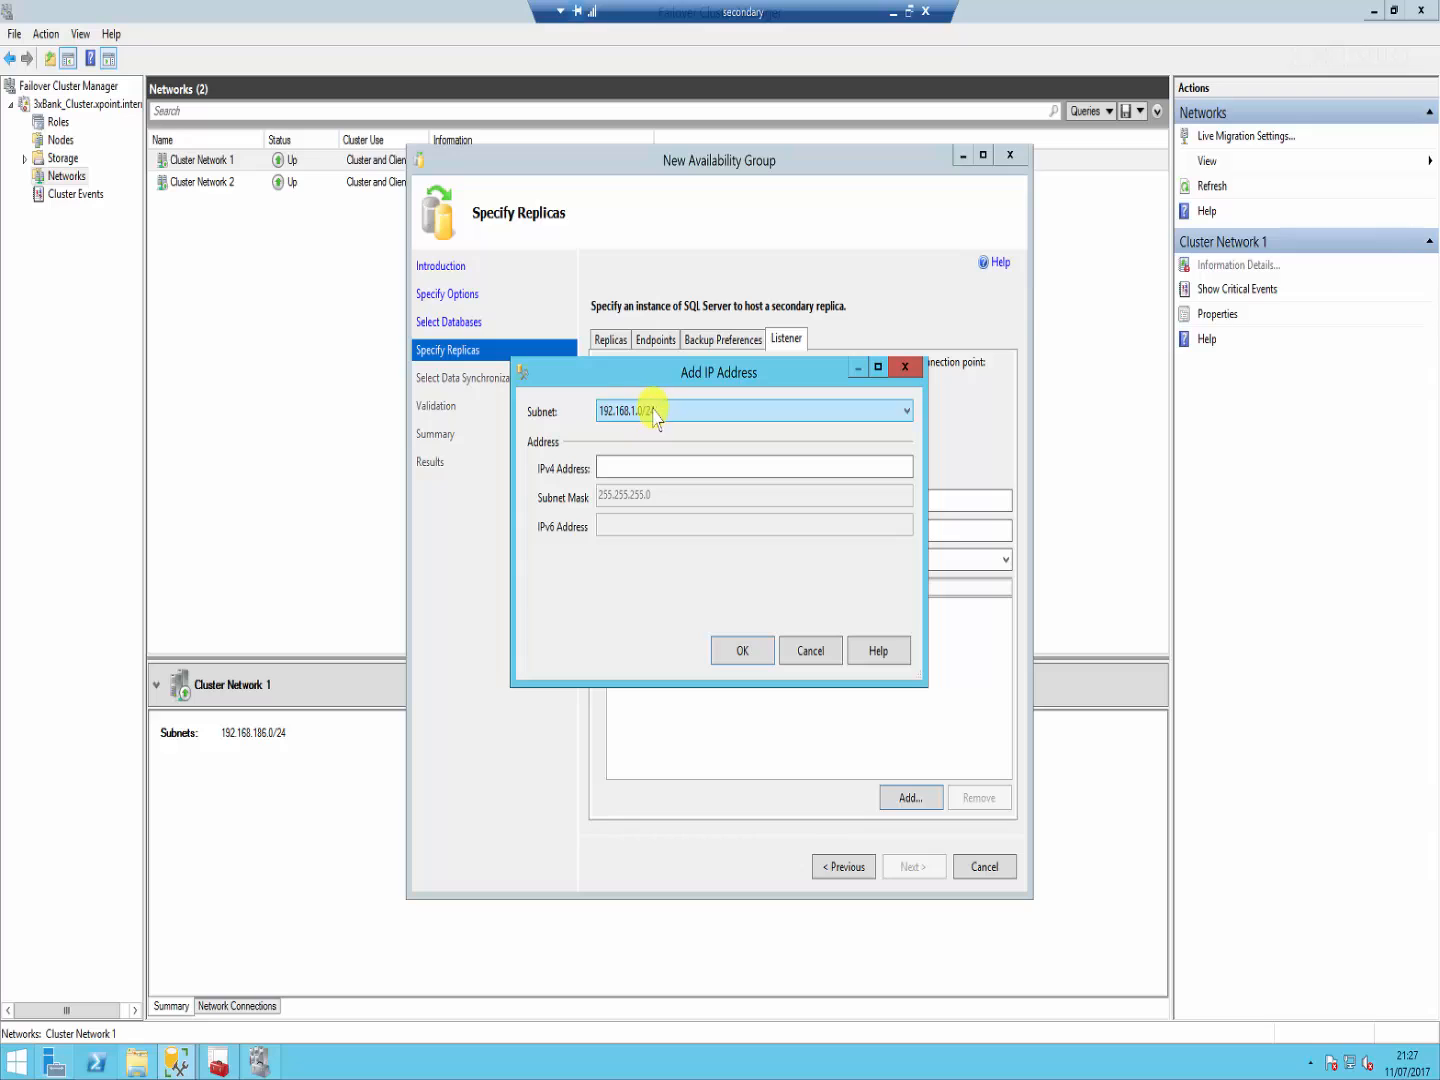
pyautogui.click(636, 468)
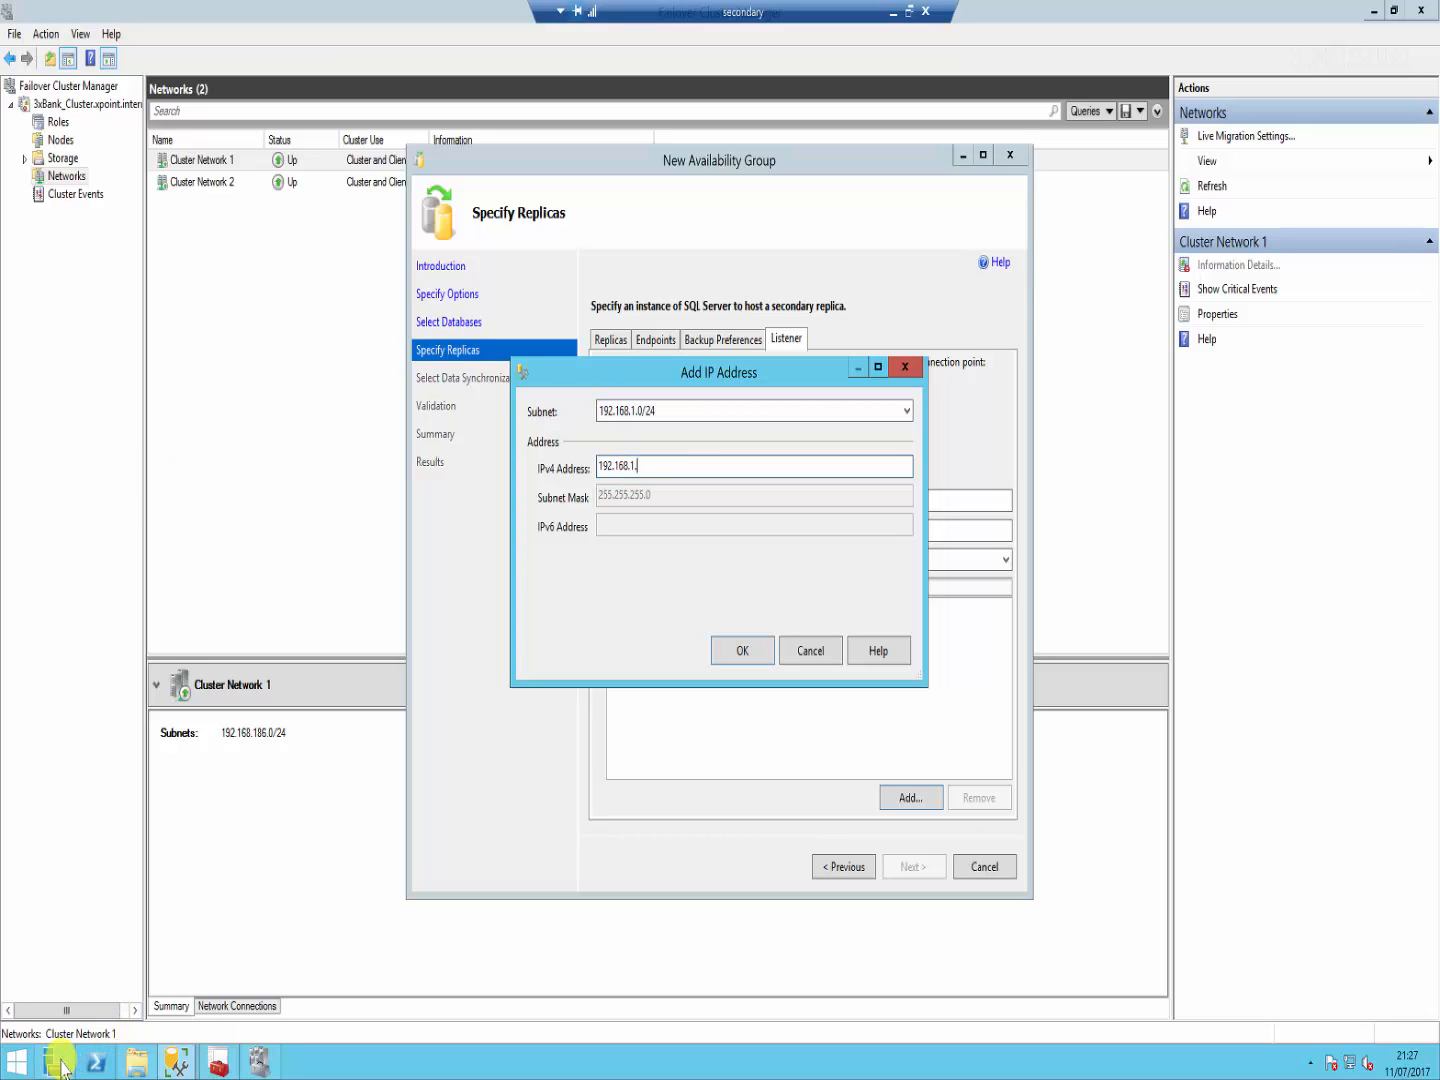
# Step: Run IPCONFIG in a command prompt on the secondary server and examine the IPv4 addresses of its Ethernet adapters
pyautogui.rightClick(16, 1060)
pyautogui.click(50, 1000)
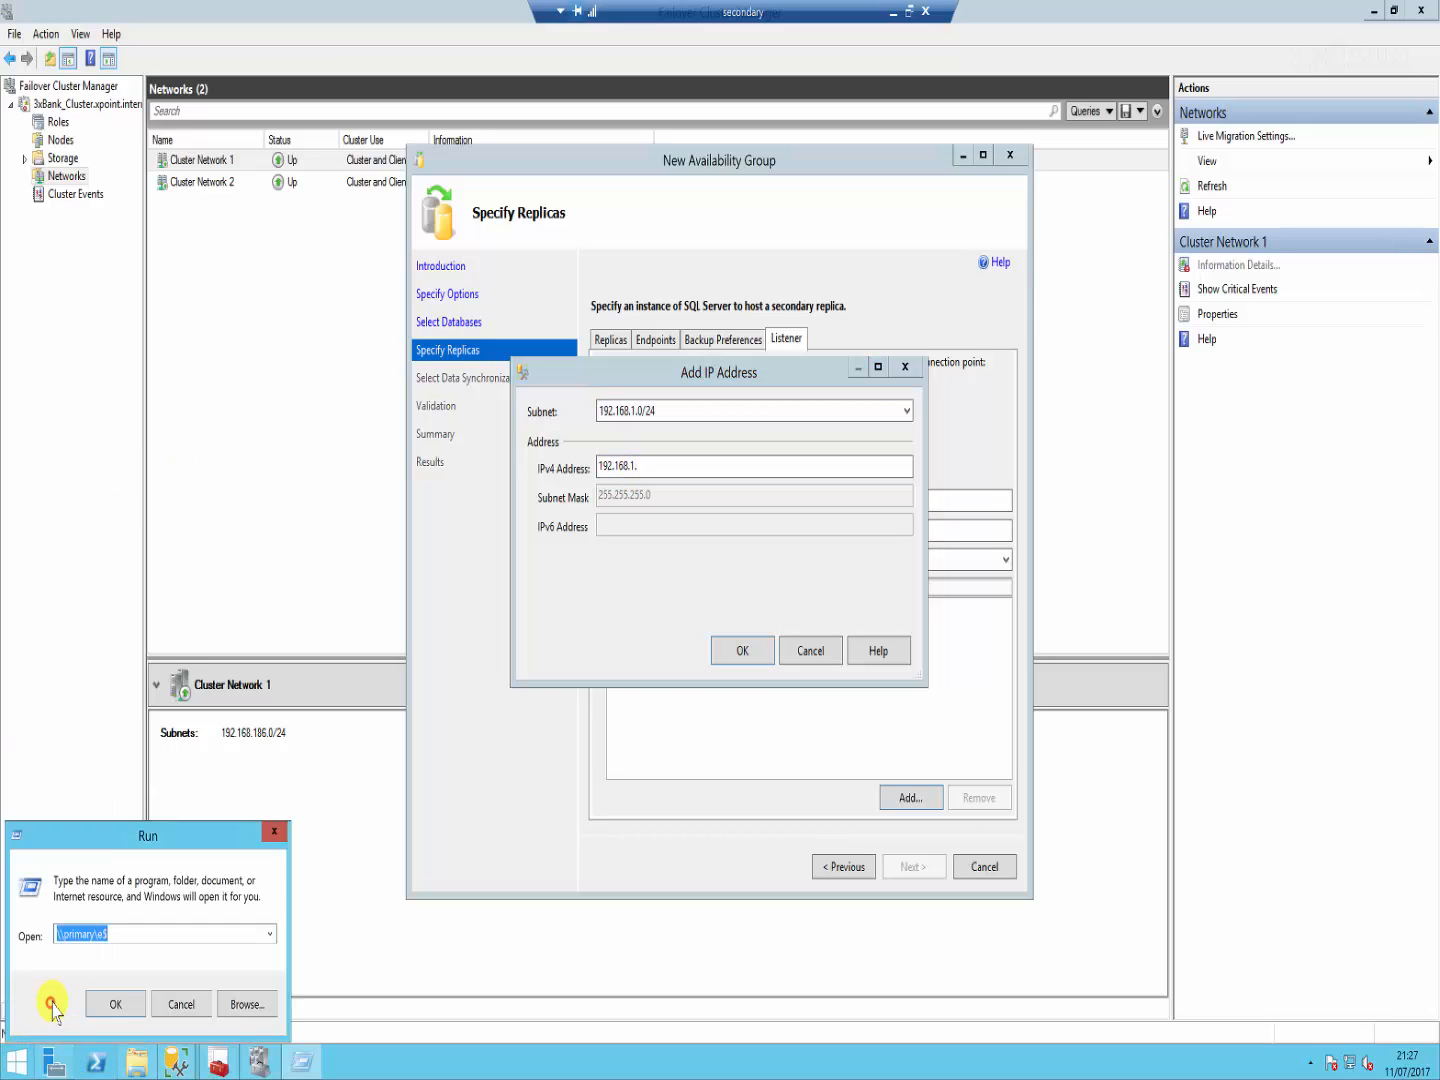
pyautogui.write('cmd')
pyautogui.press('Return')
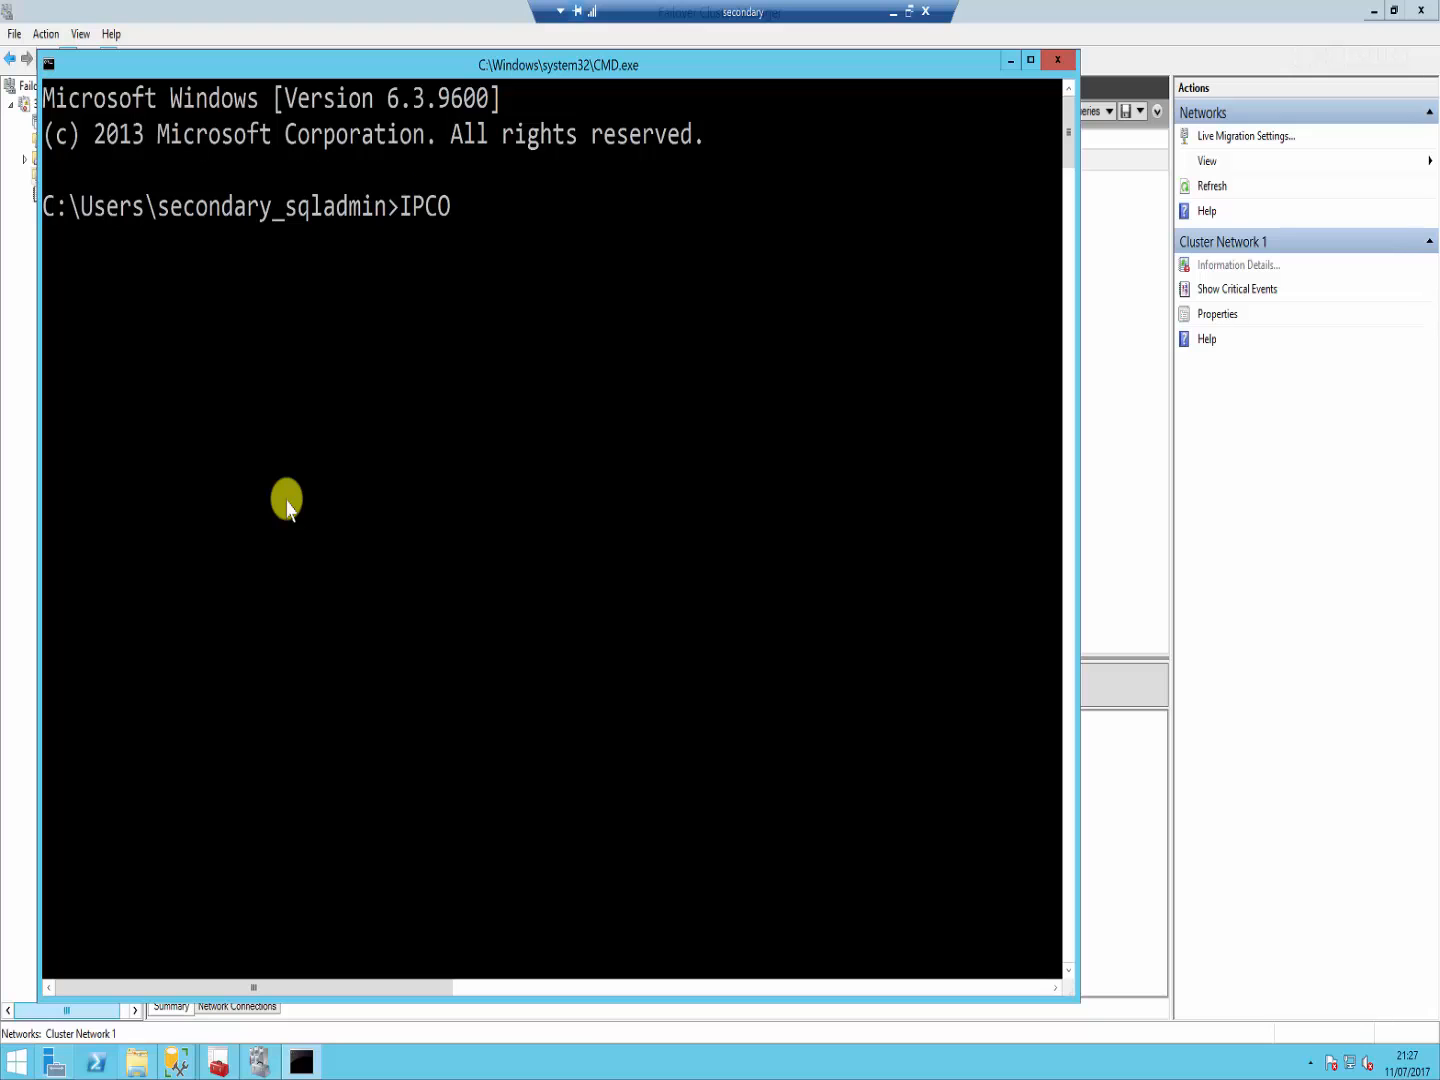
pyautogui.write('NFIG')
pyautogui.press('Return')
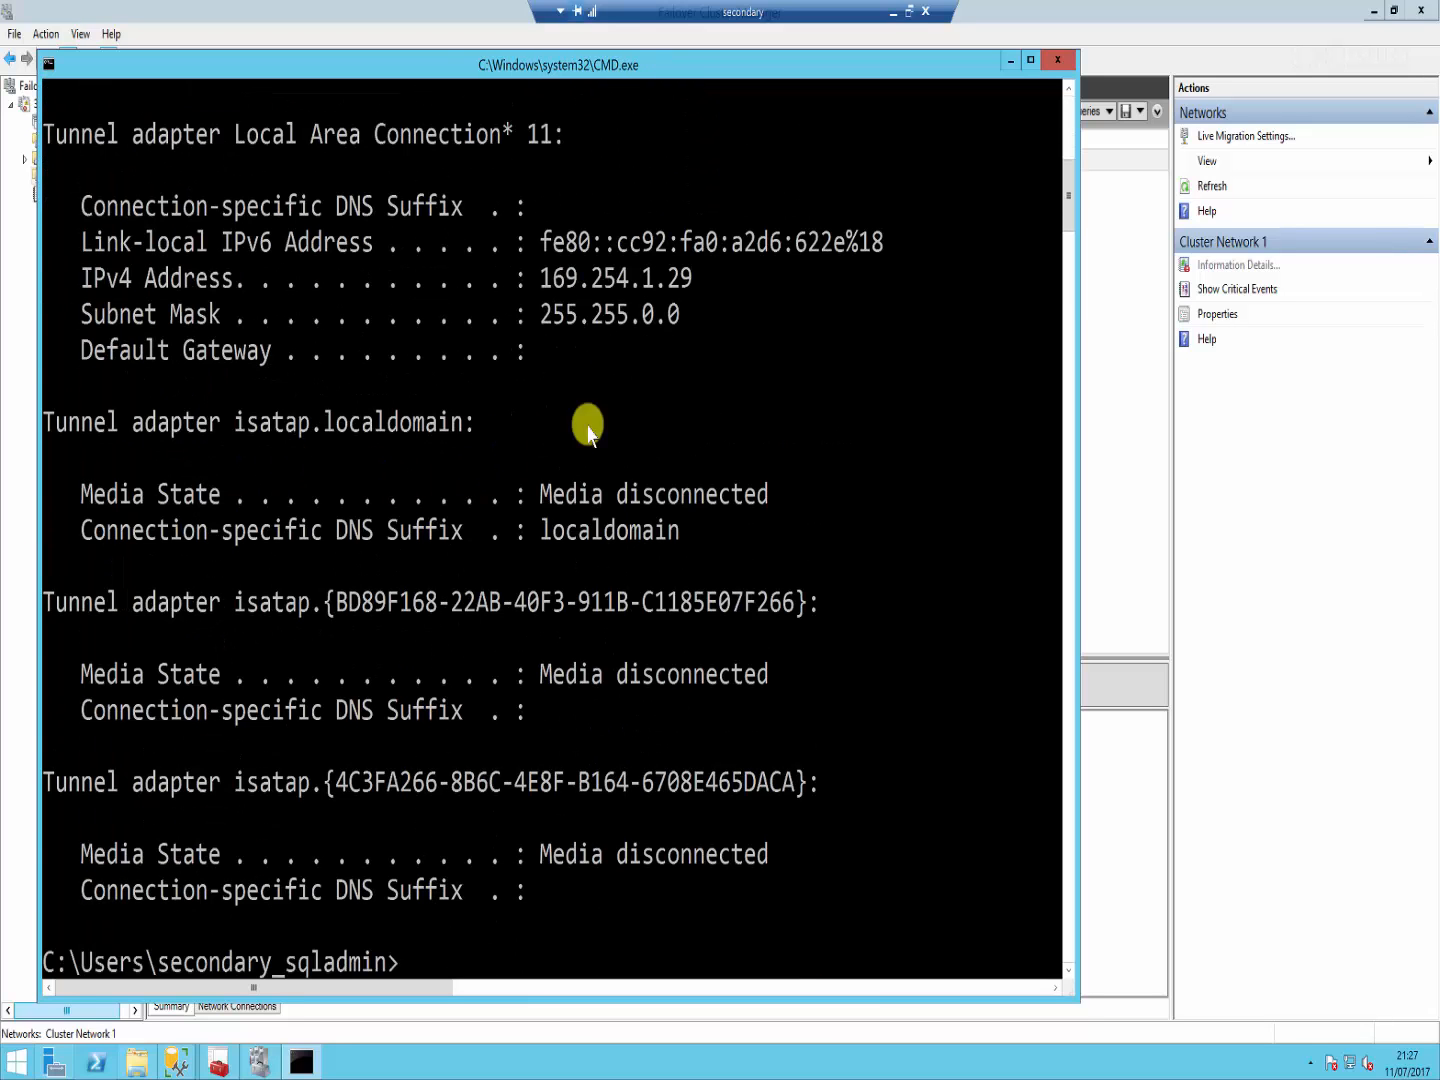
pyautogui.scroll(6, 463, 332)
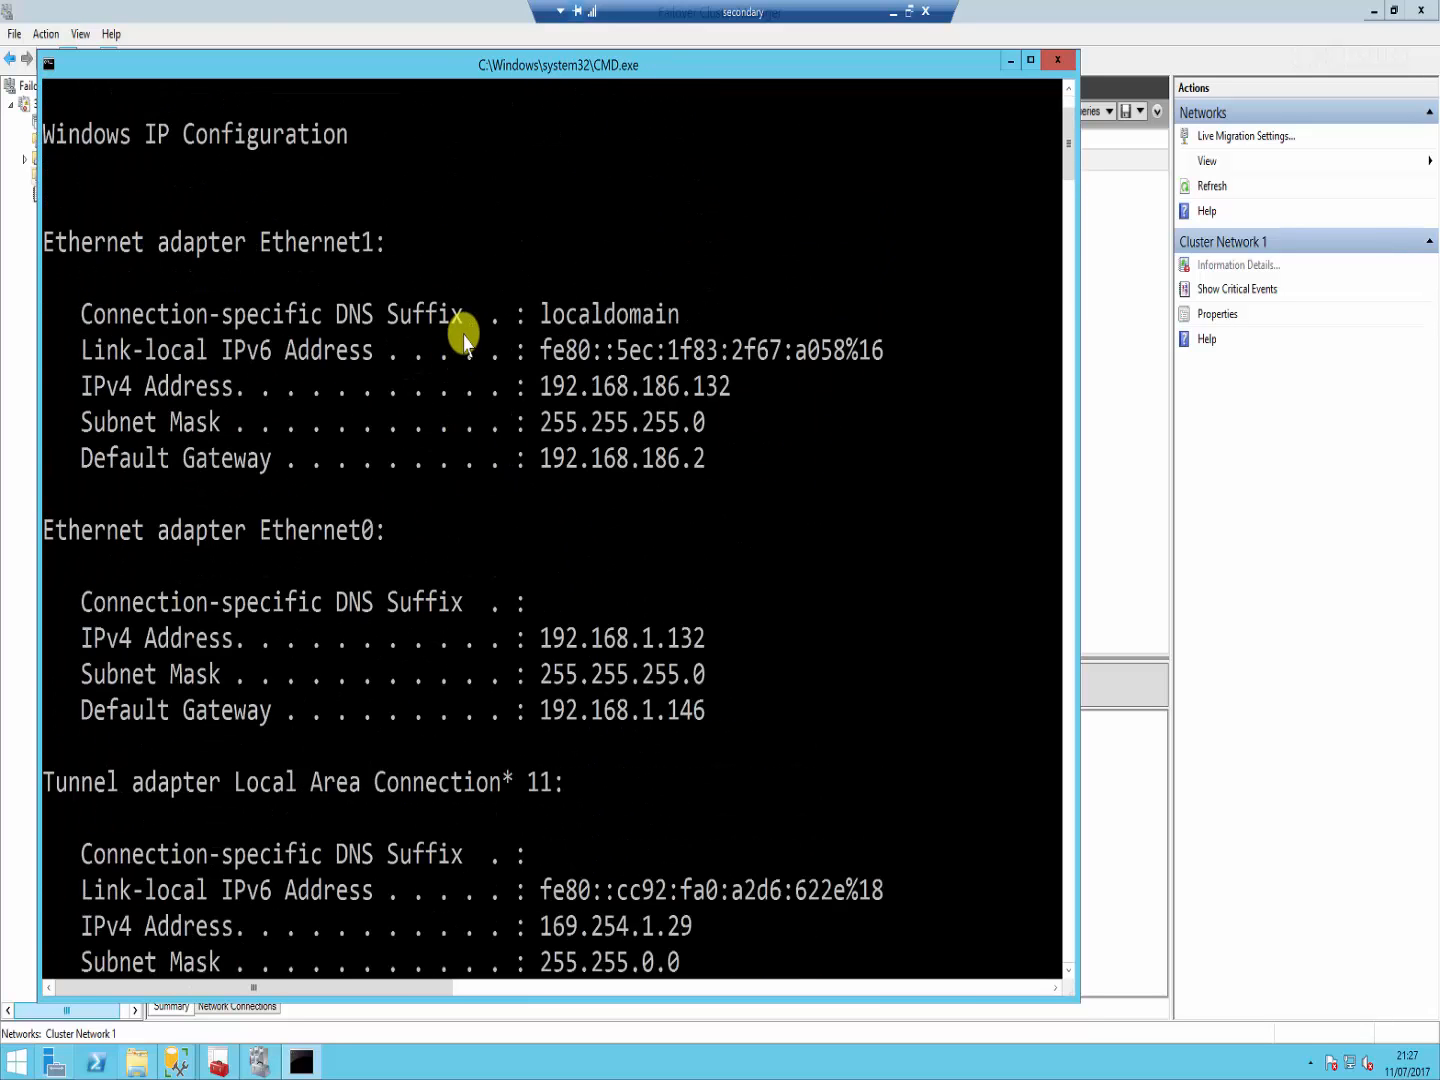
pyautogui.scroll(2, 463, 332)
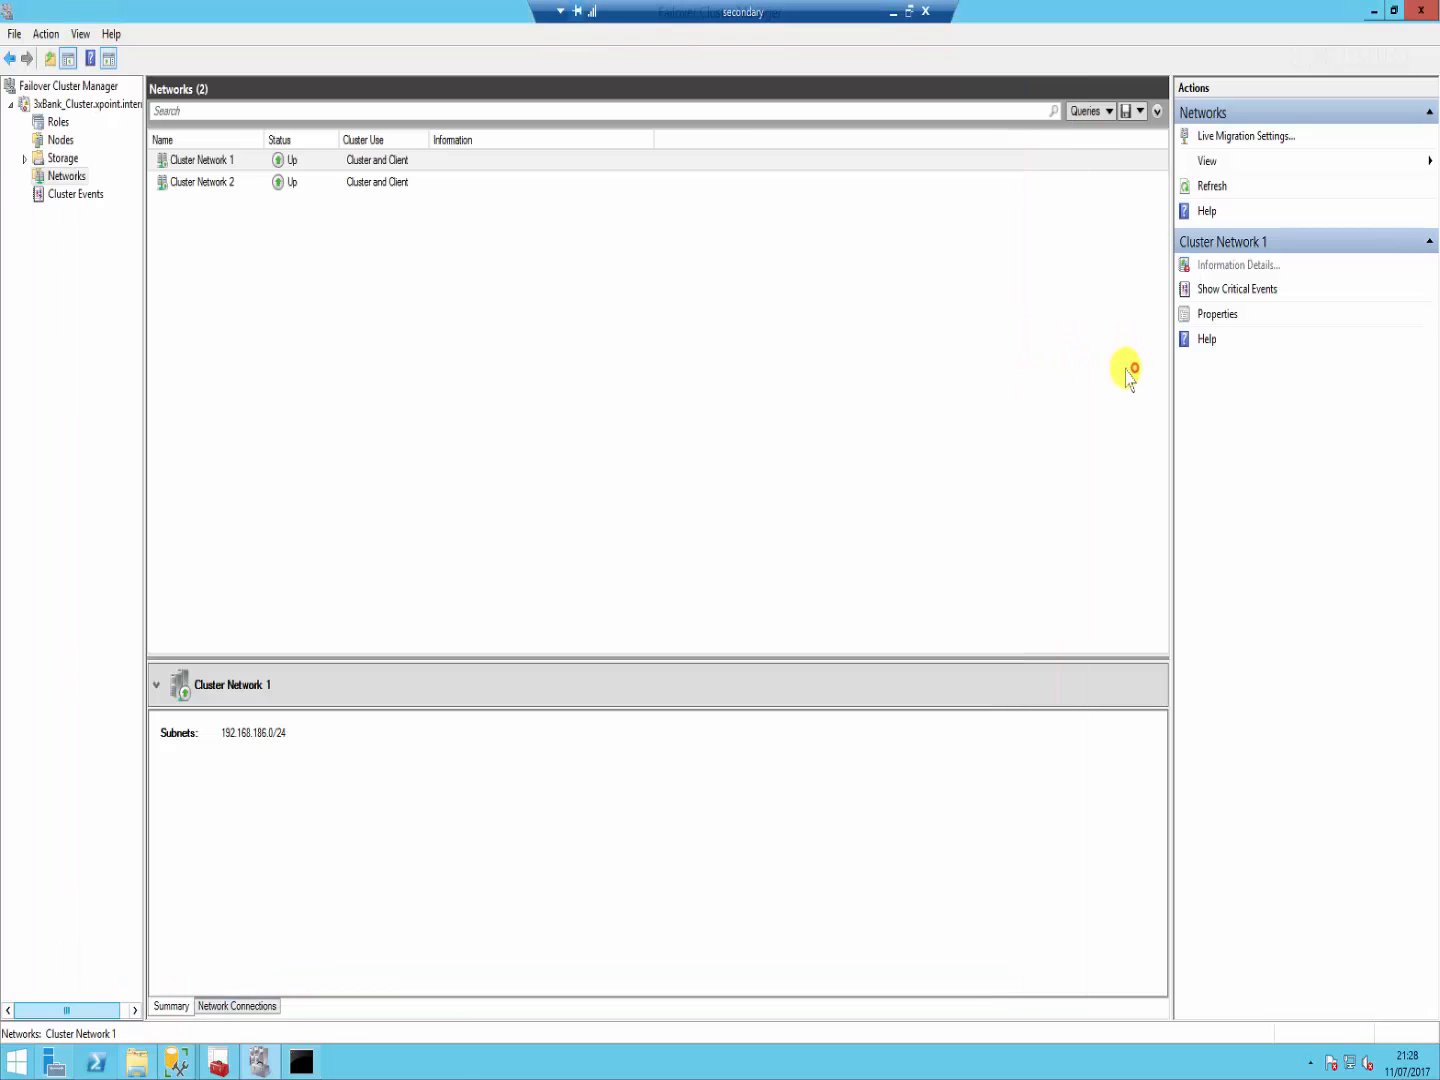
pyautogui.click(1133, 366)
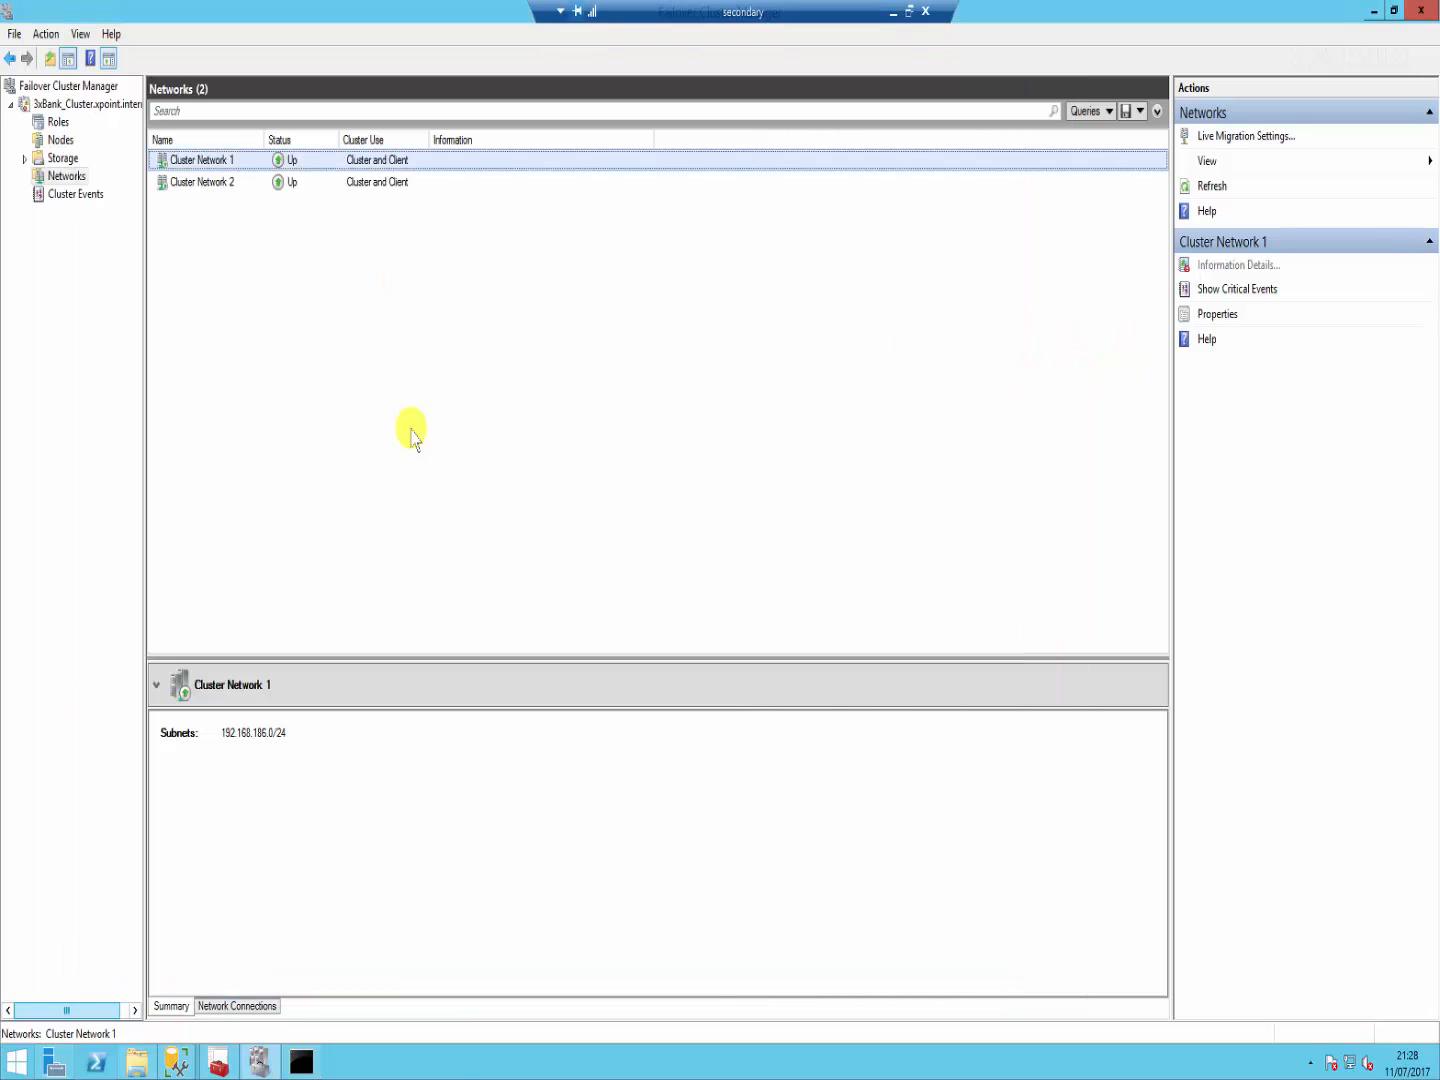
pyautogui.click(302, 1060)
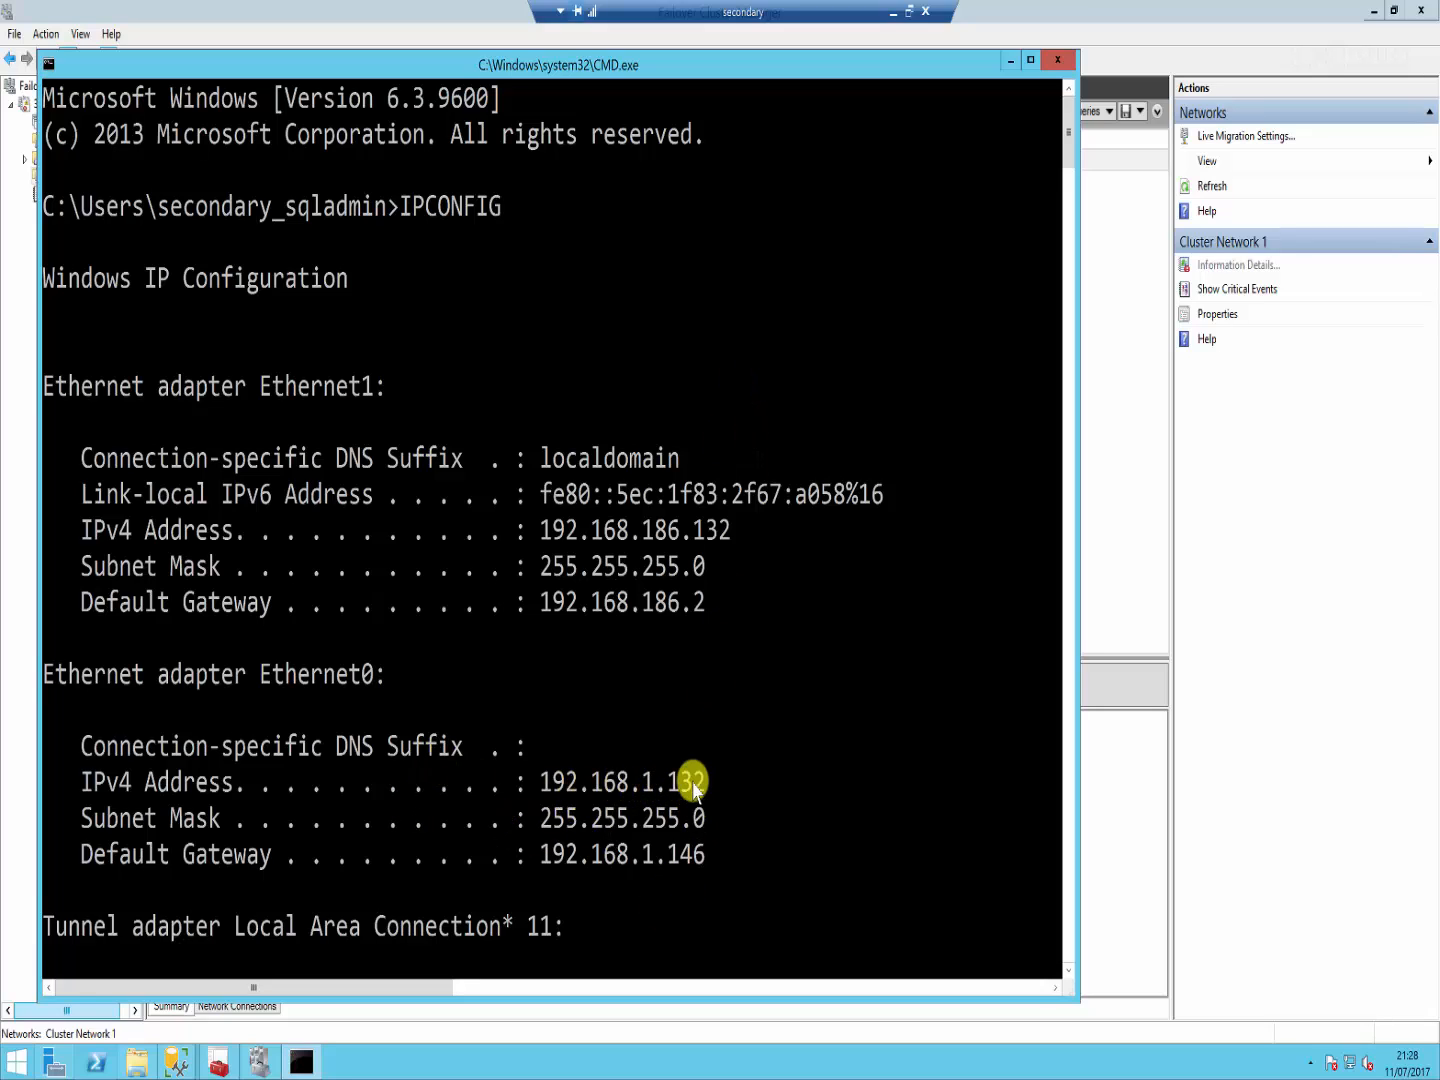
# Step: Complete the listener's static IPv4 address as 192.168.1.143 and proceed to the initial data synchronization options
pyautogui.moveTo(181, 1067)
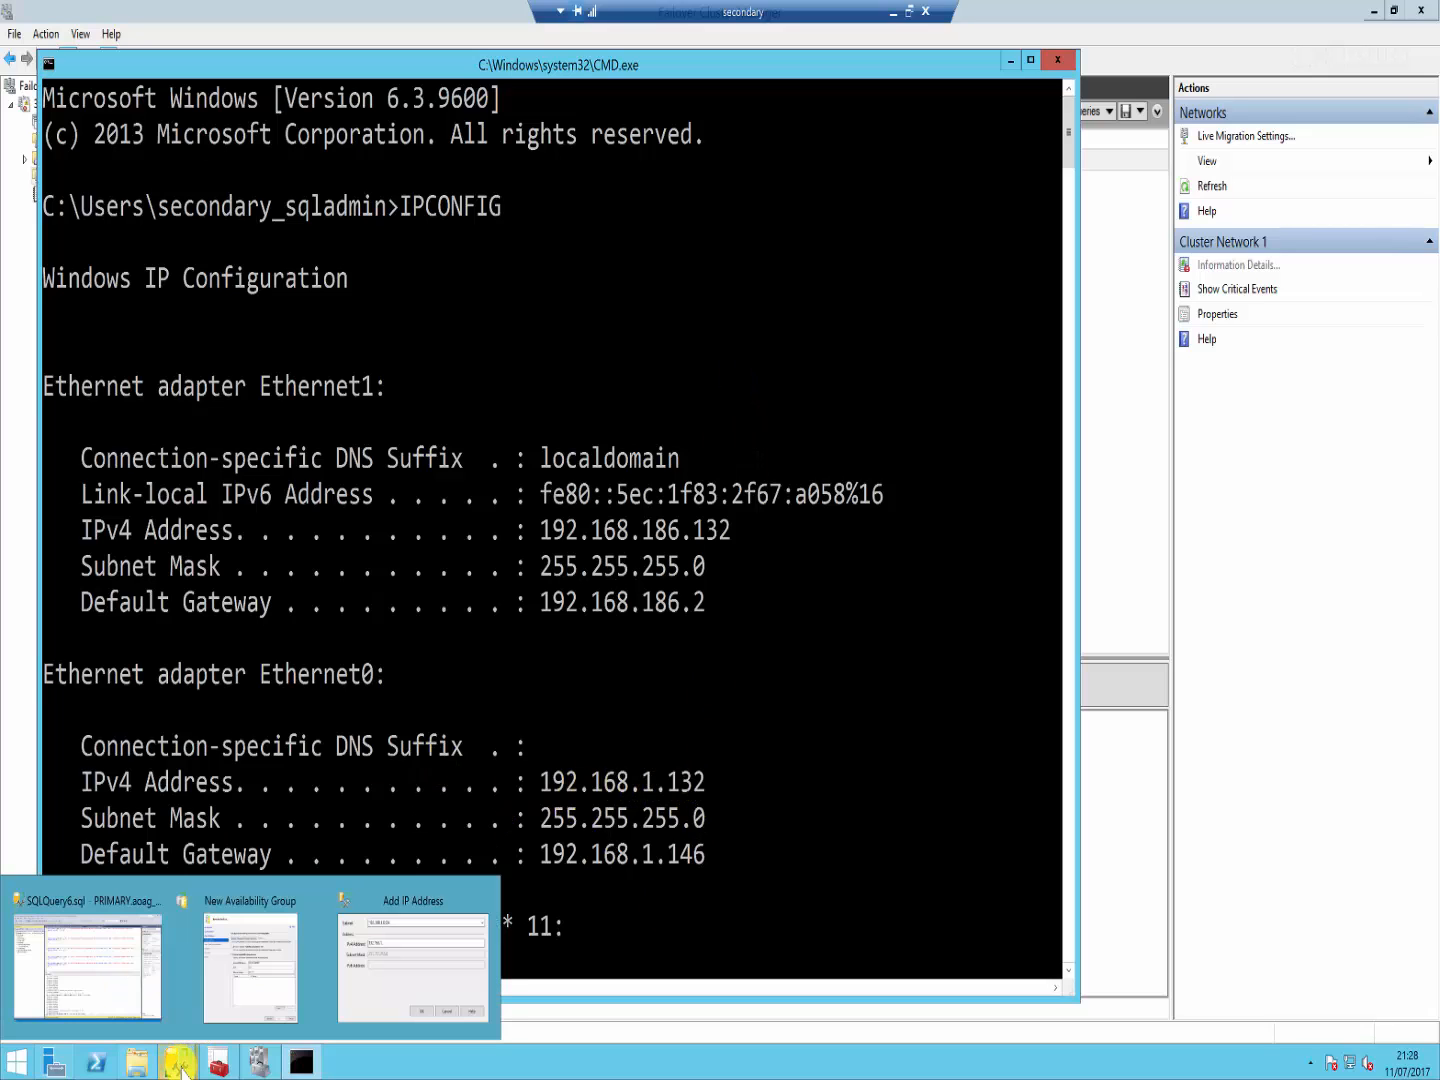
pyautogui.click(420, 941)
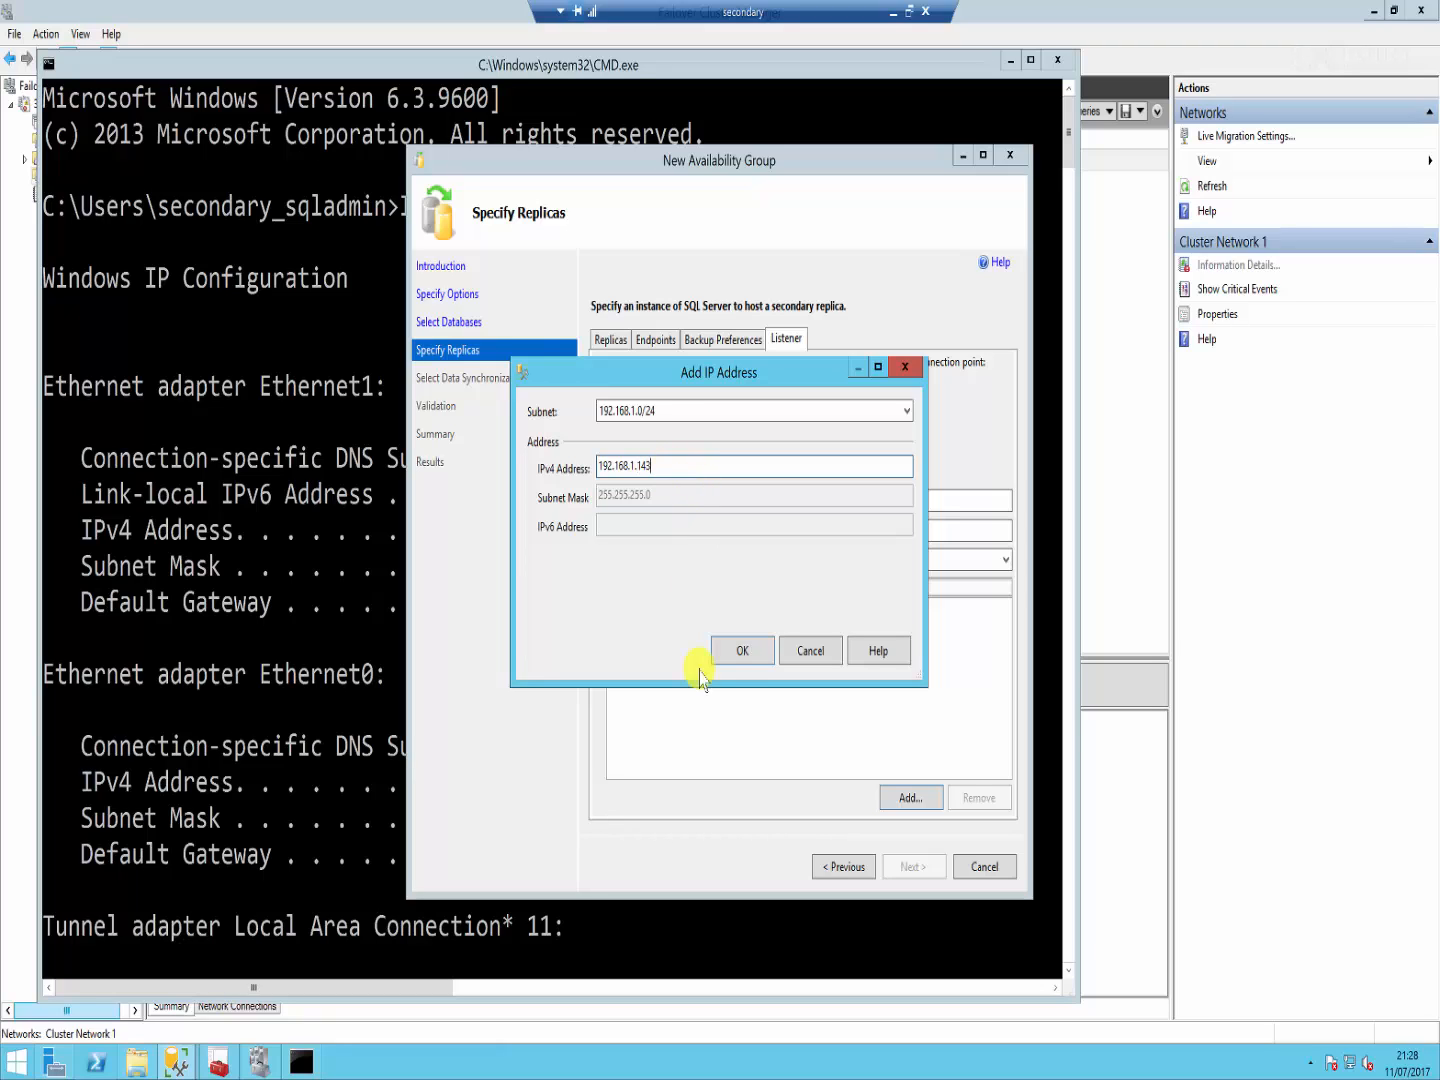
pyautogui.click(744, 648)
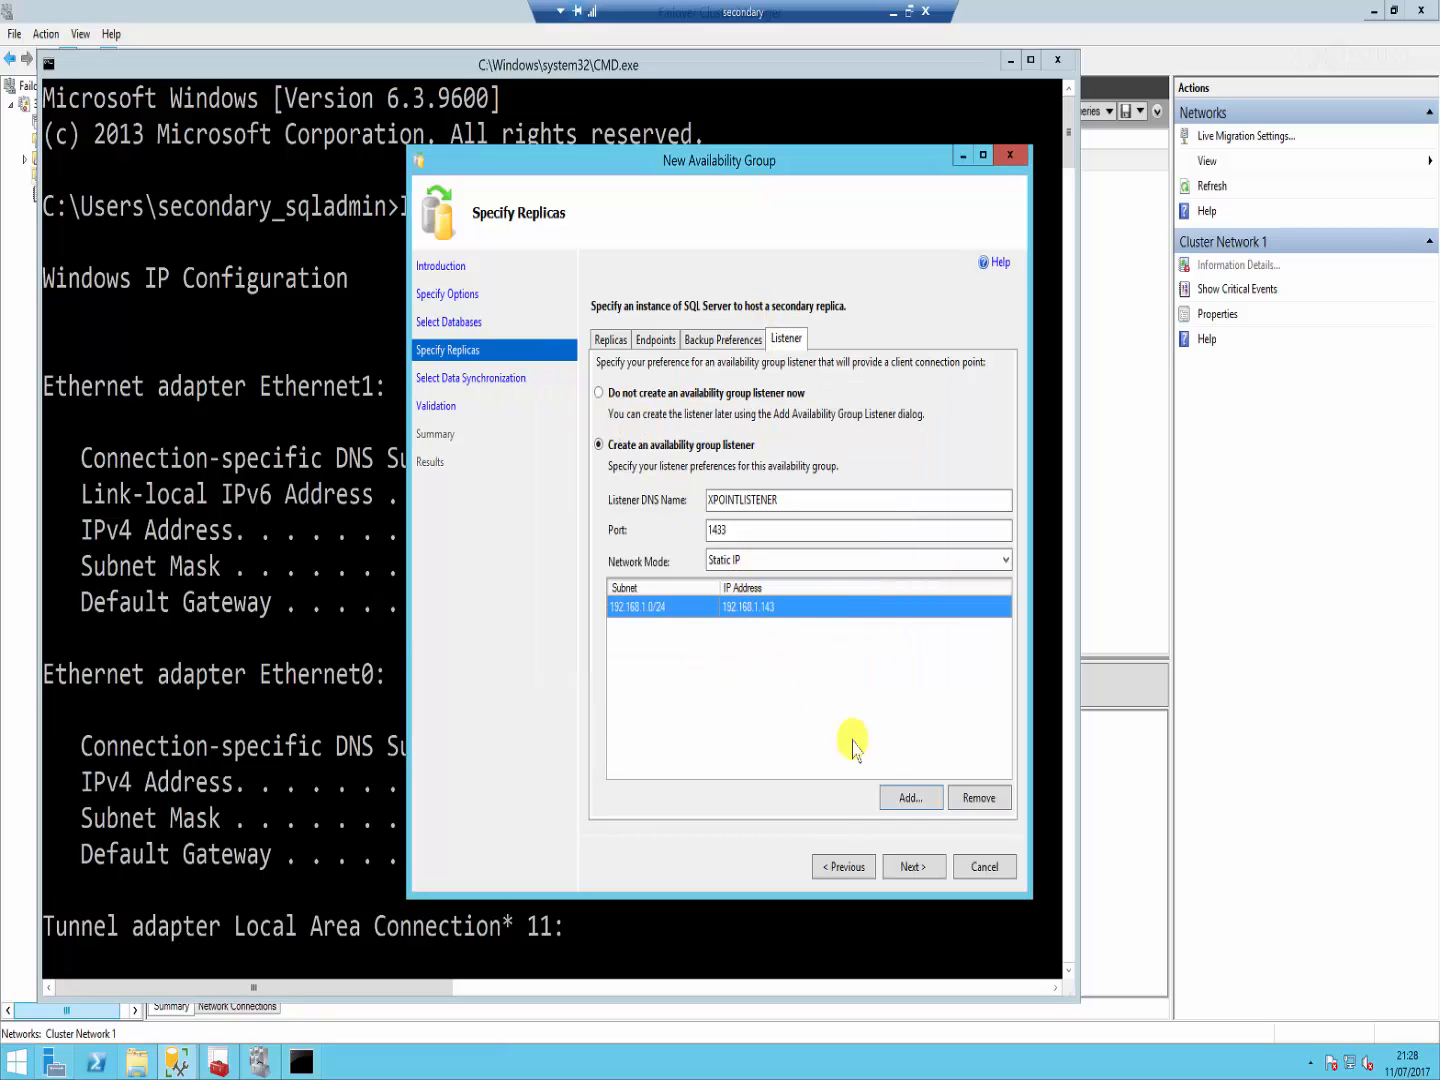
pyautogui.click(1007, 62)
pyautogui.click(1008, 60)
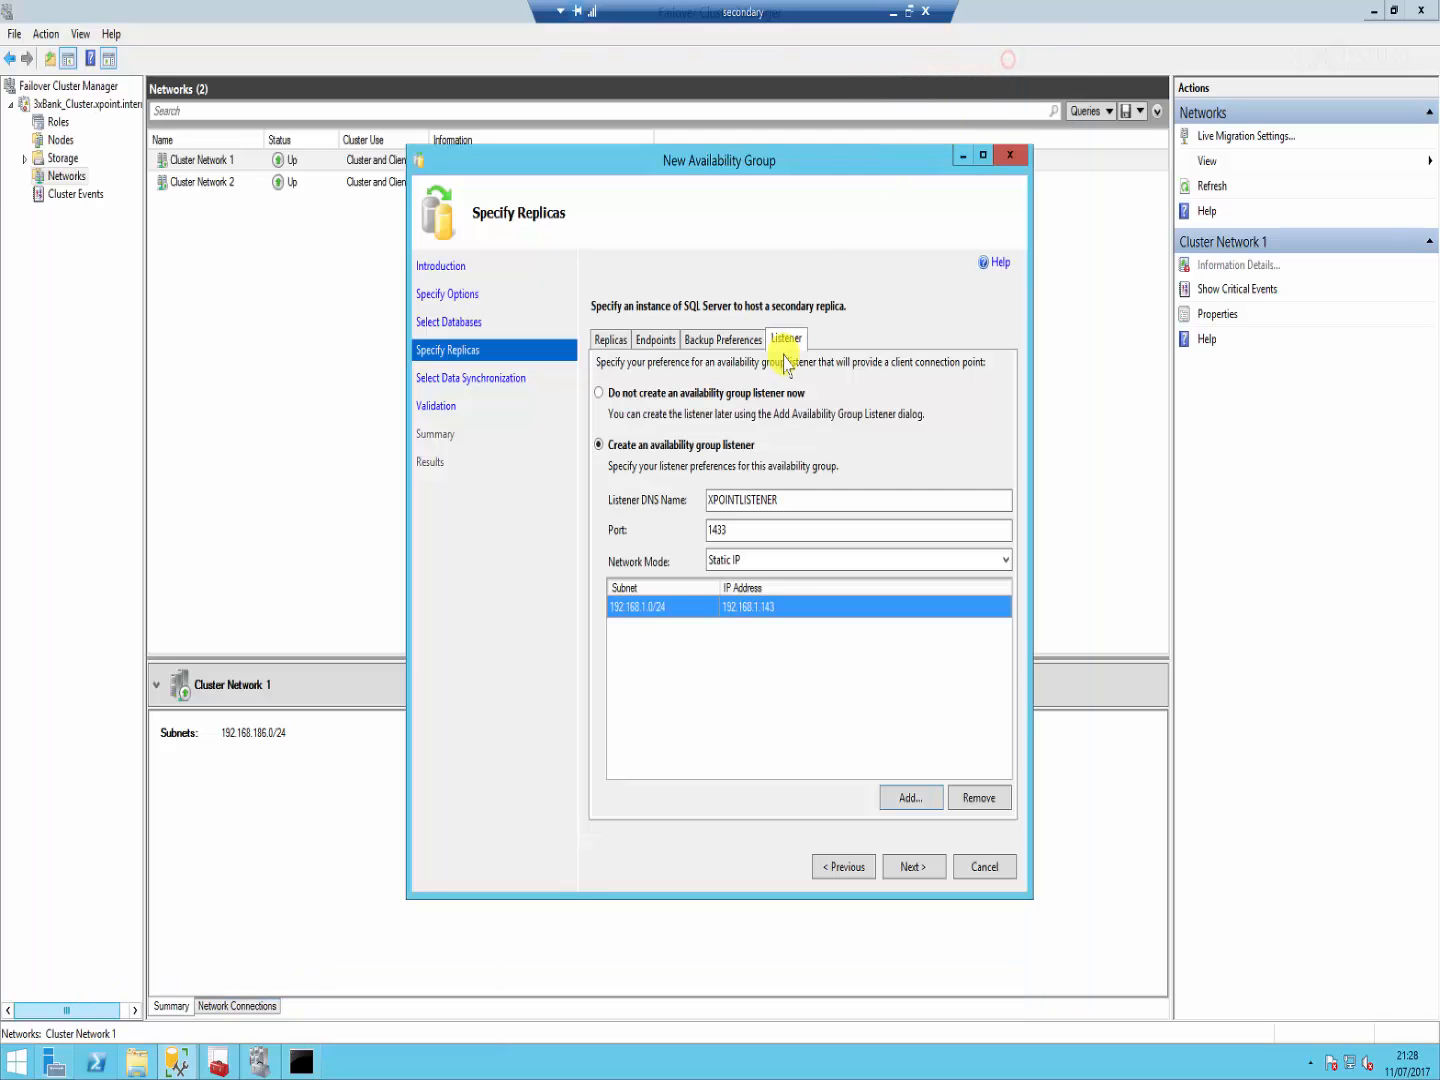
pyautogui.click(913, 877)
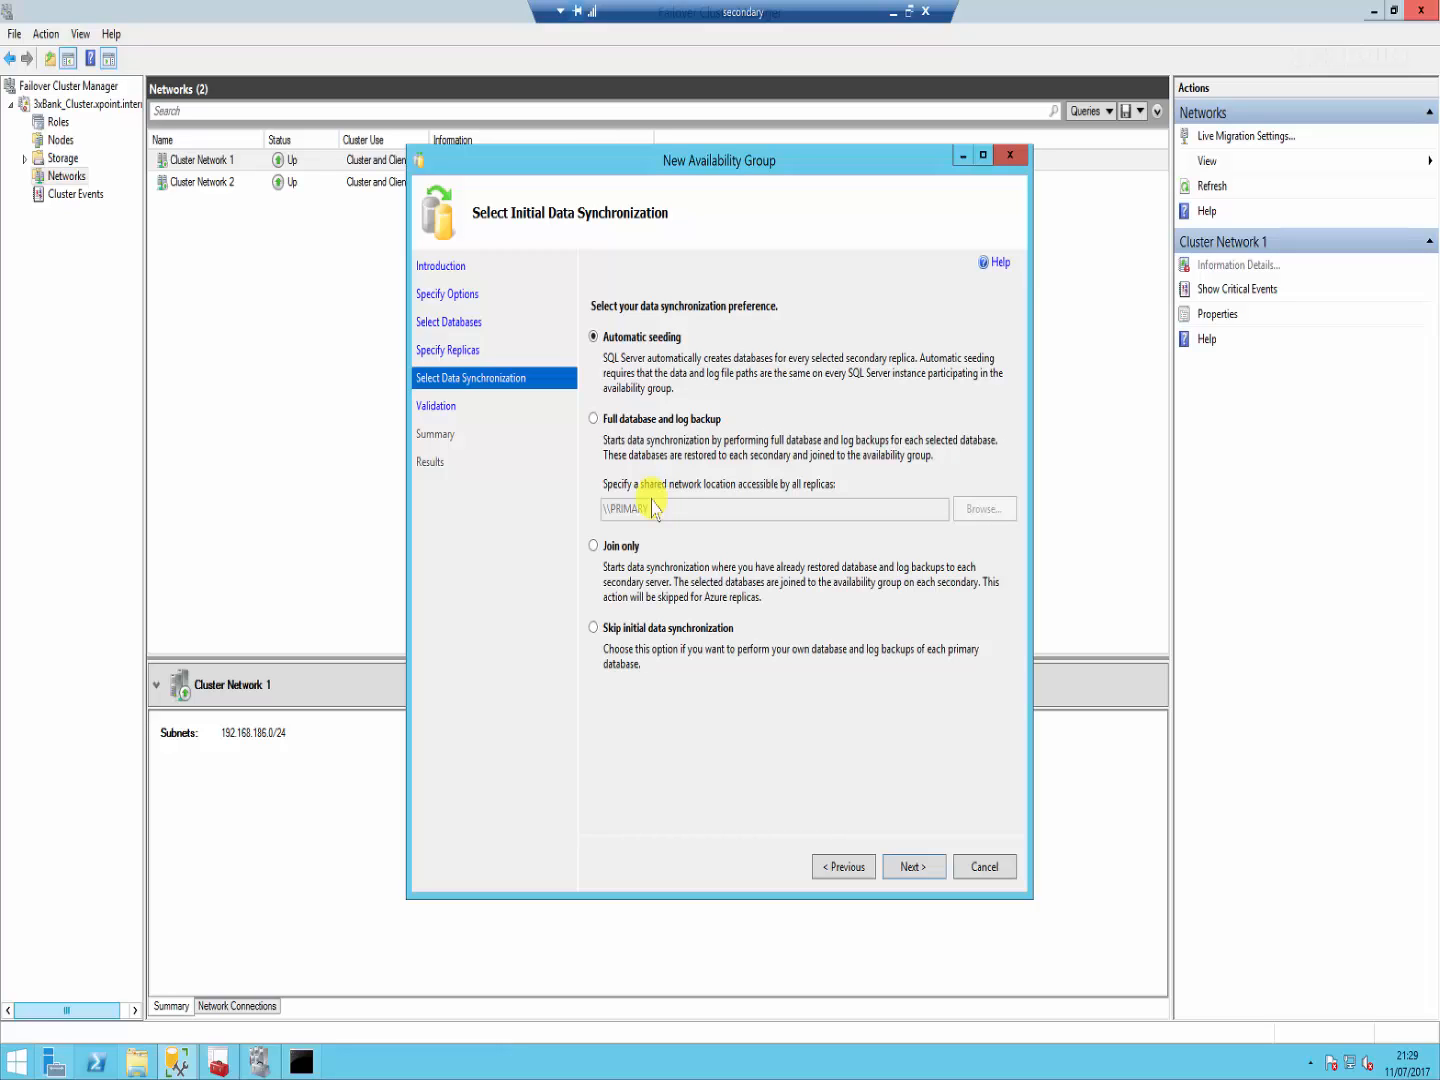
# Step: Switch to SQL Server Management Studio's Object Explorer and compare the databases on the SECONDARY and PRIMARY instances
pyautogui.click(176, 1064)
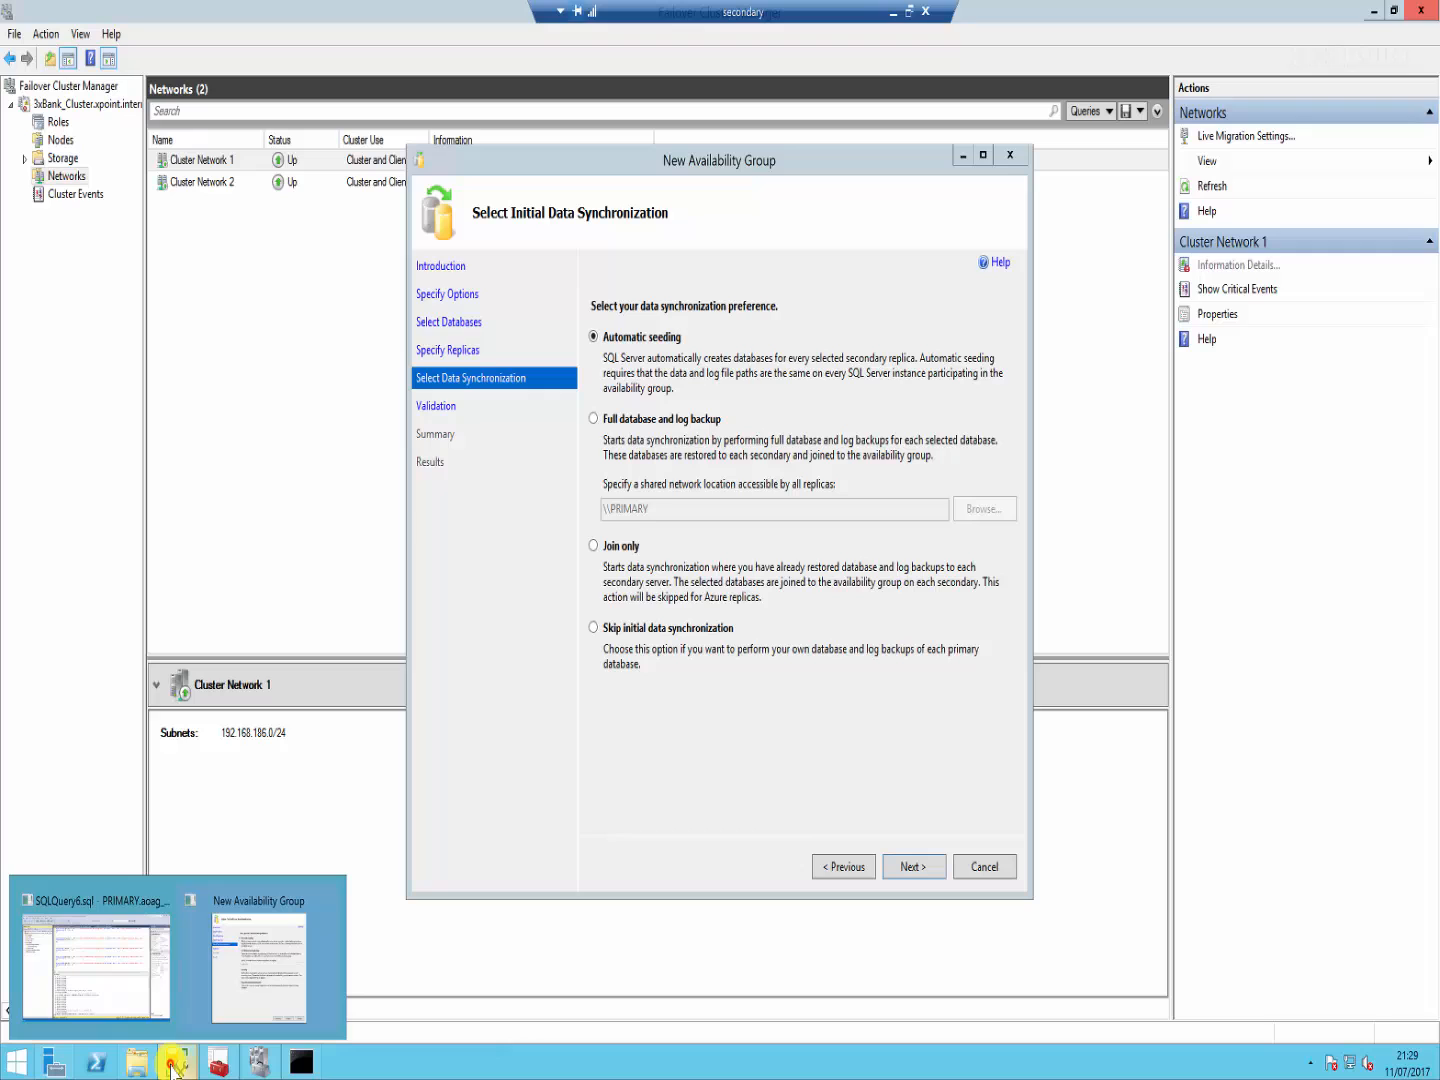
pyautogui.click(121, 966)
pyautogui.doubleClick(100, 294)
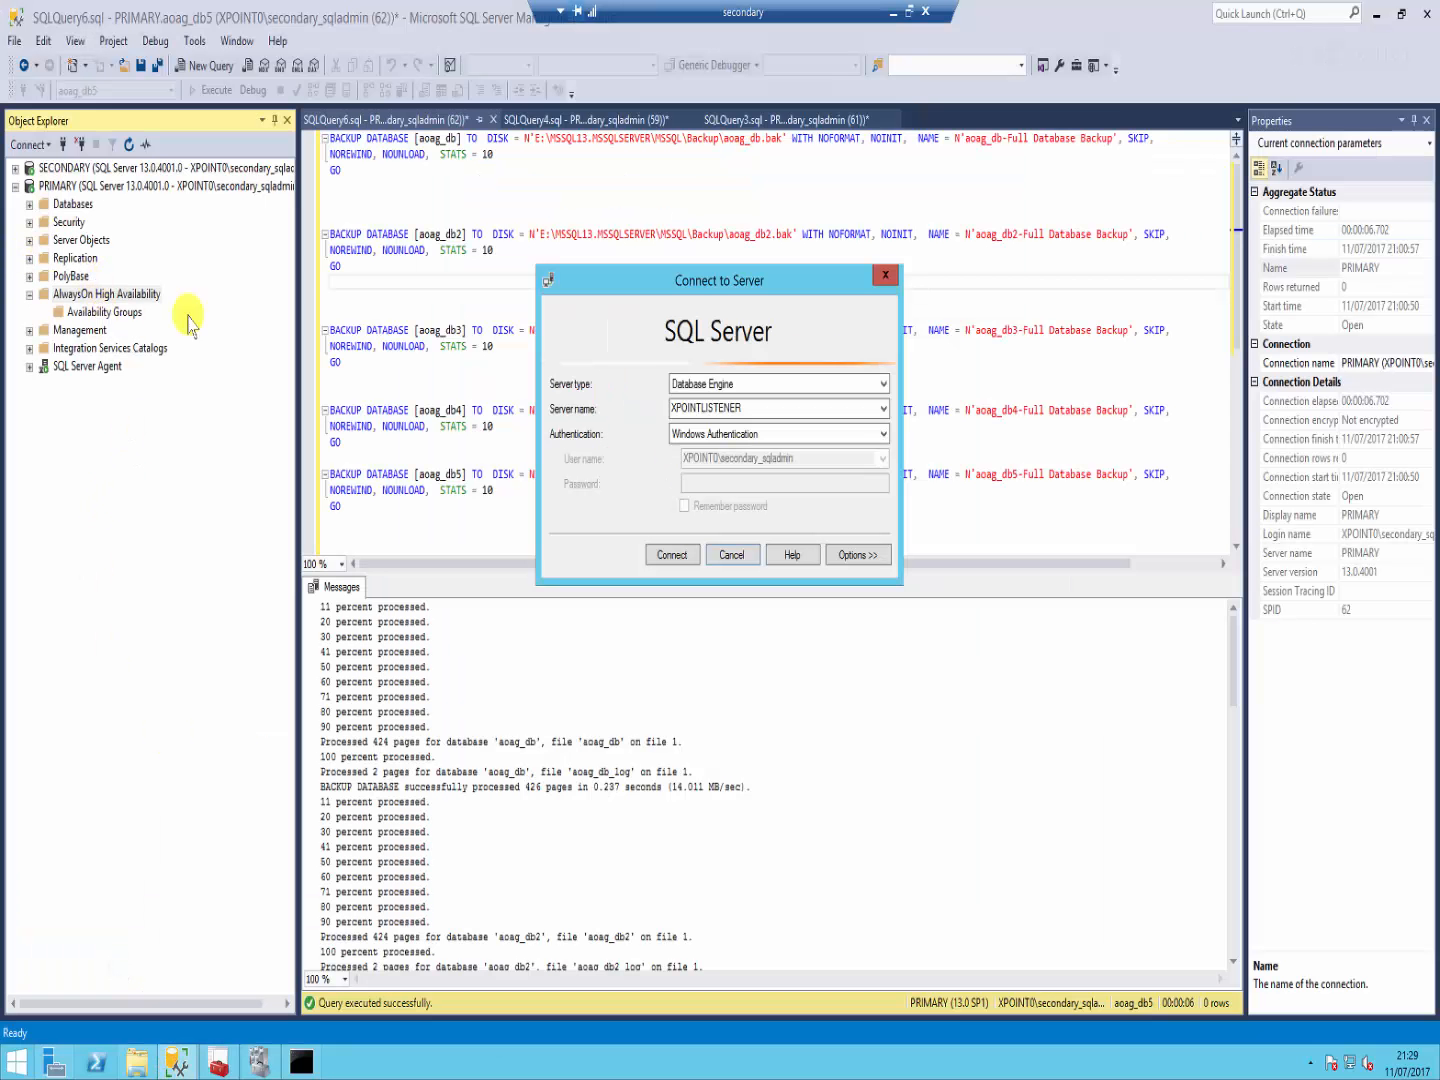
pyautogui.click(742, 564)
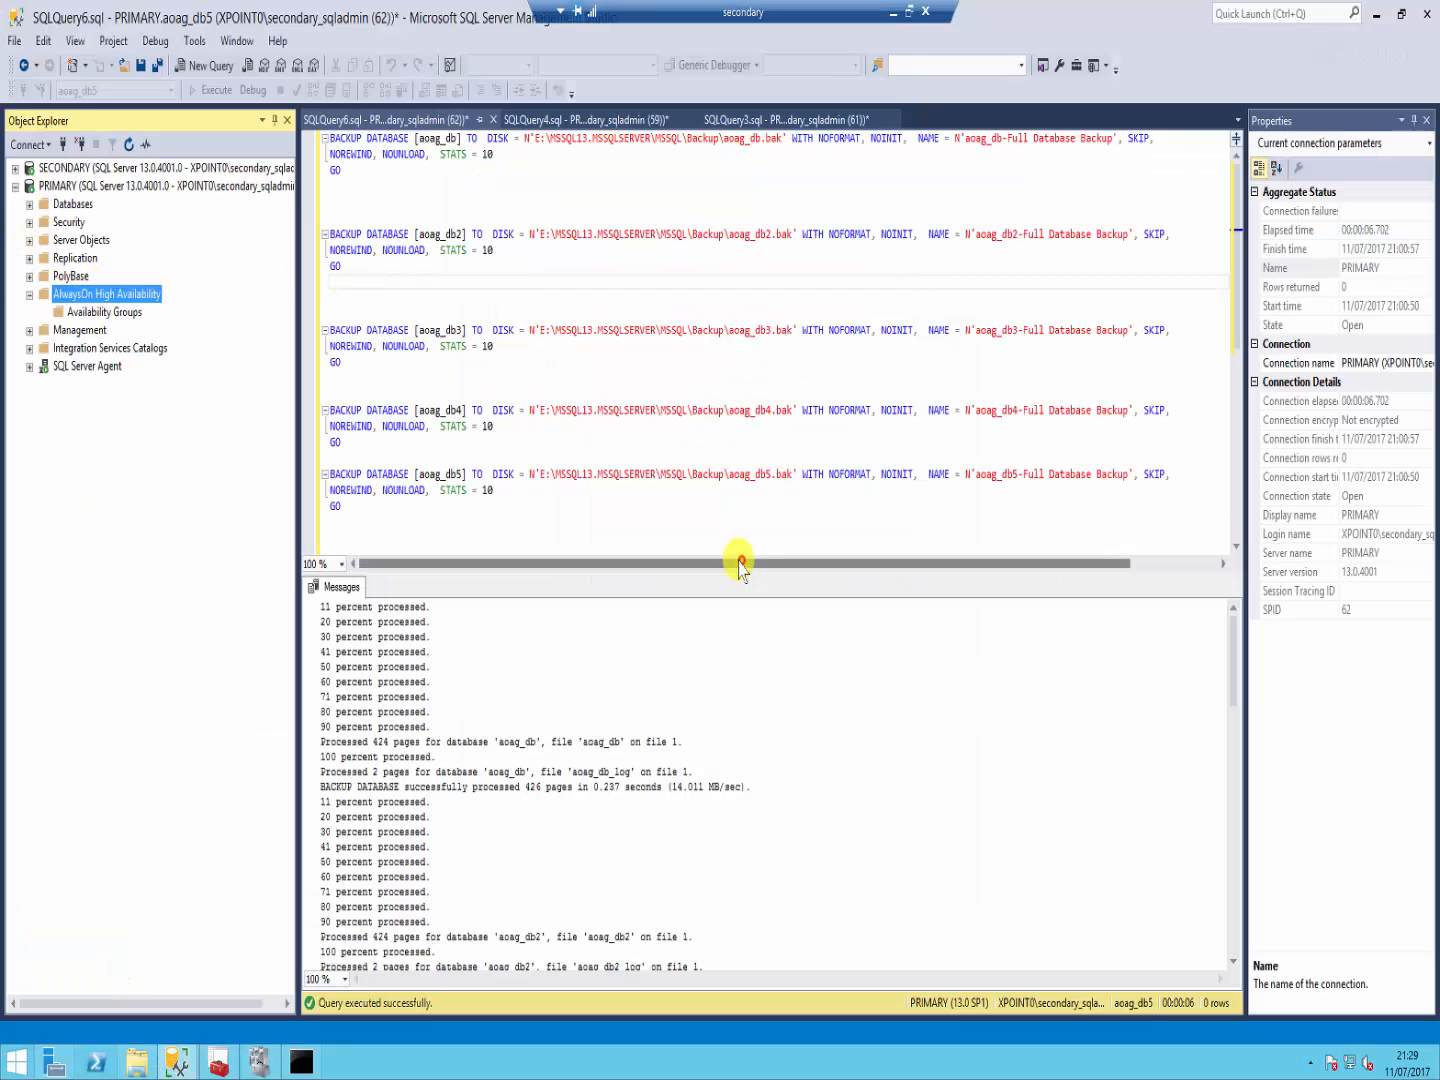
pyautogui.click(15, 167)
pyautogui.click(29, 186)
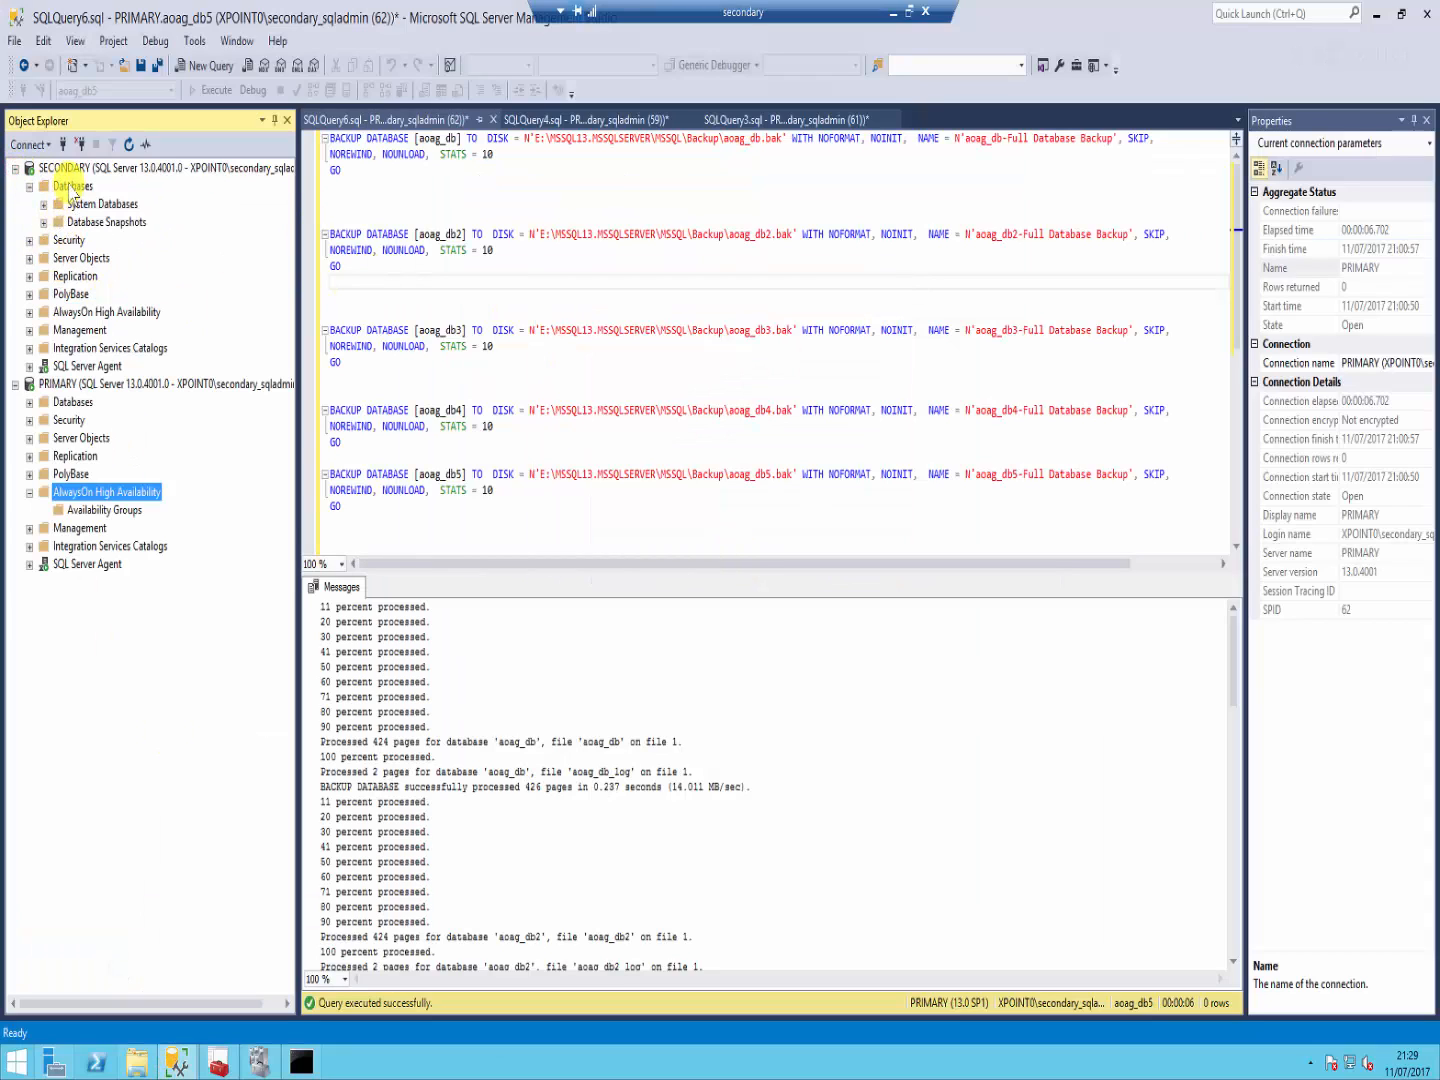
pyautogui.click(72, 188)
pyautogui.click(129, 144)
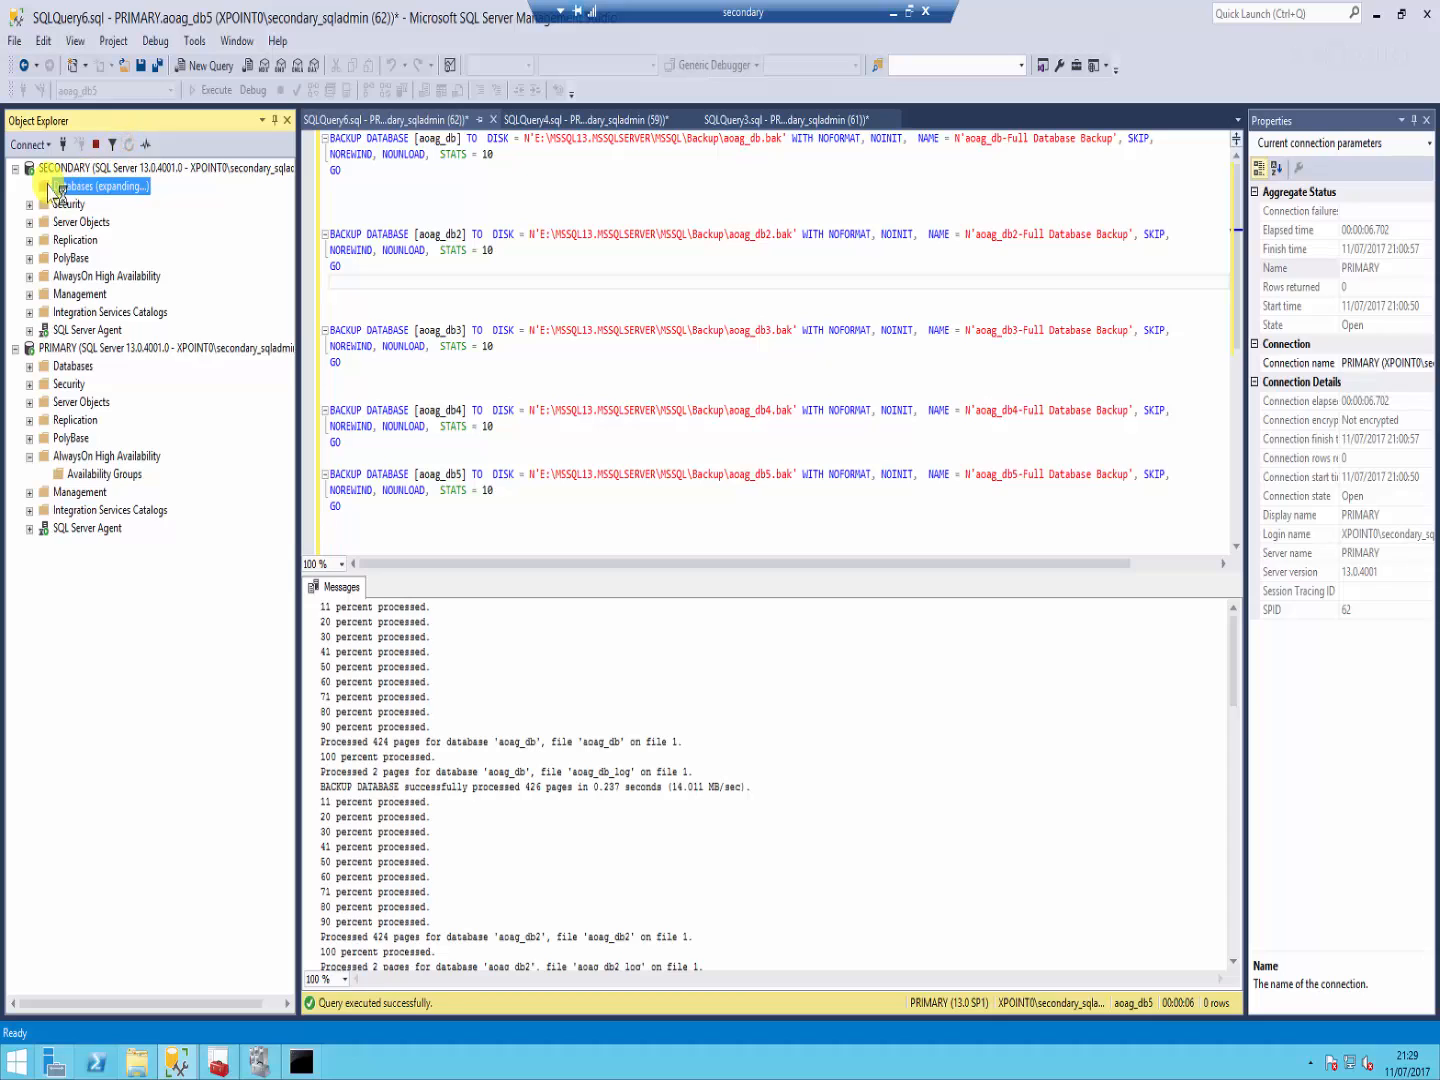
pyautogui.click(30, 366)
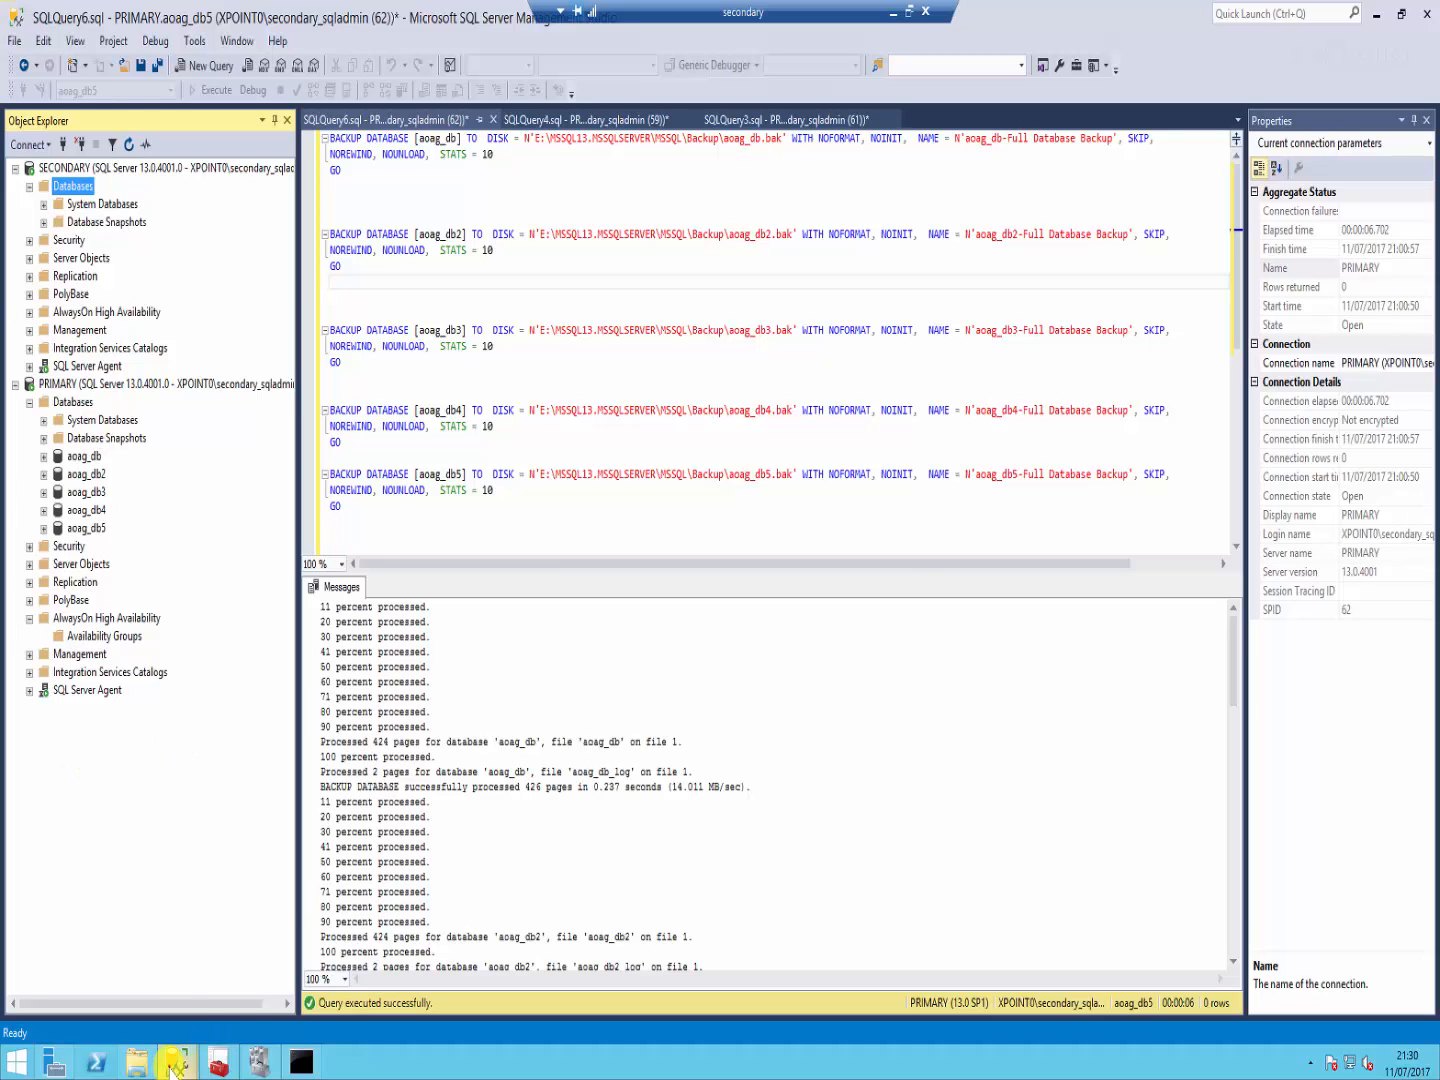
# Step: Return to the New Availability Group wizard, then check the DATA (E:) and LOG (L:) drives in File Explorer
pyautogui.moveTo(171, 1066)
pyautogui.click(257, 988)
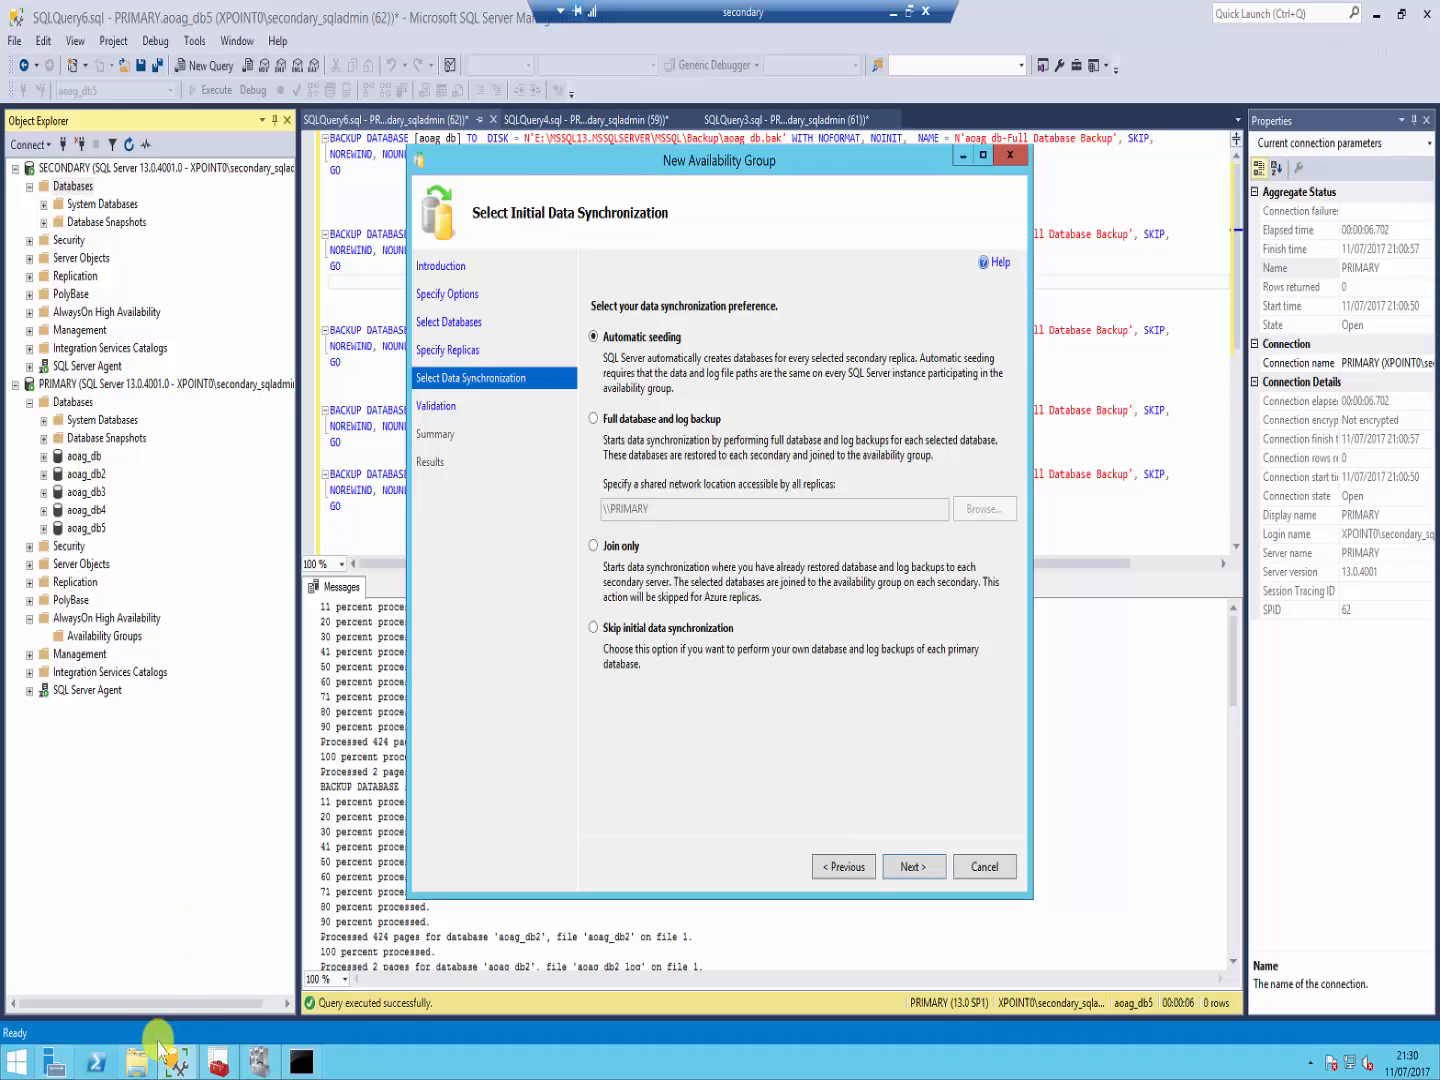
pyautogui.moveTo(141, 1067)
pyautogui.click(145, 949)
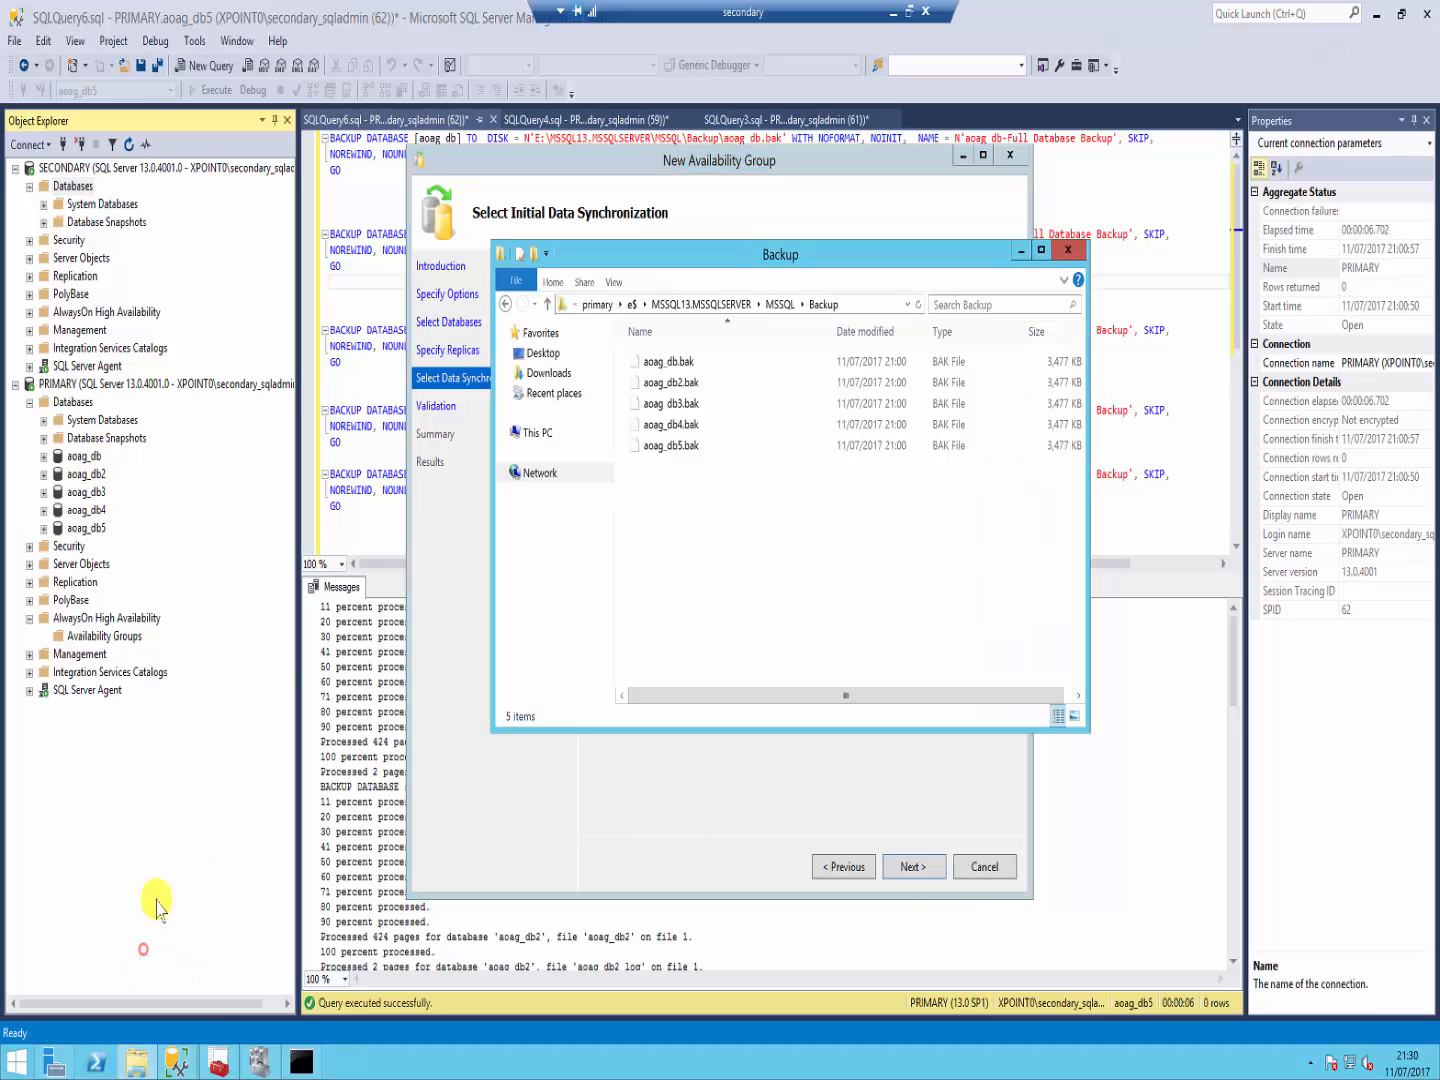
pyautogui.click(534, 438)
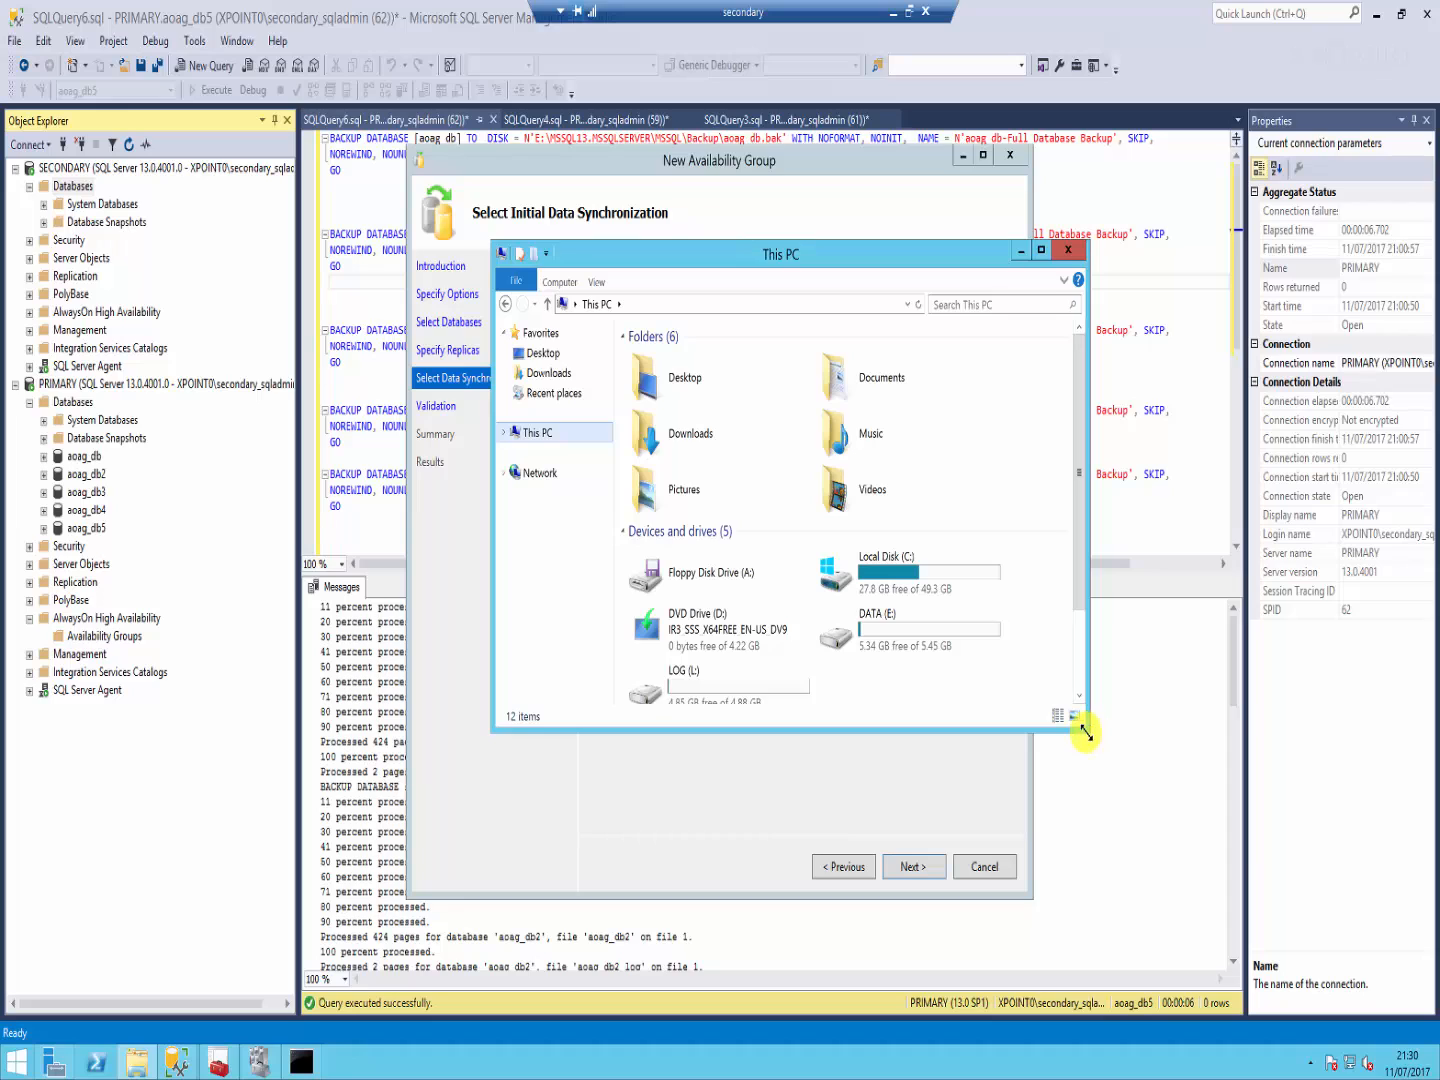
pyautogui.moveTo(1085, 732); pyautogui.dragTo(1188, 851)
pyautogui.click(876, 620)
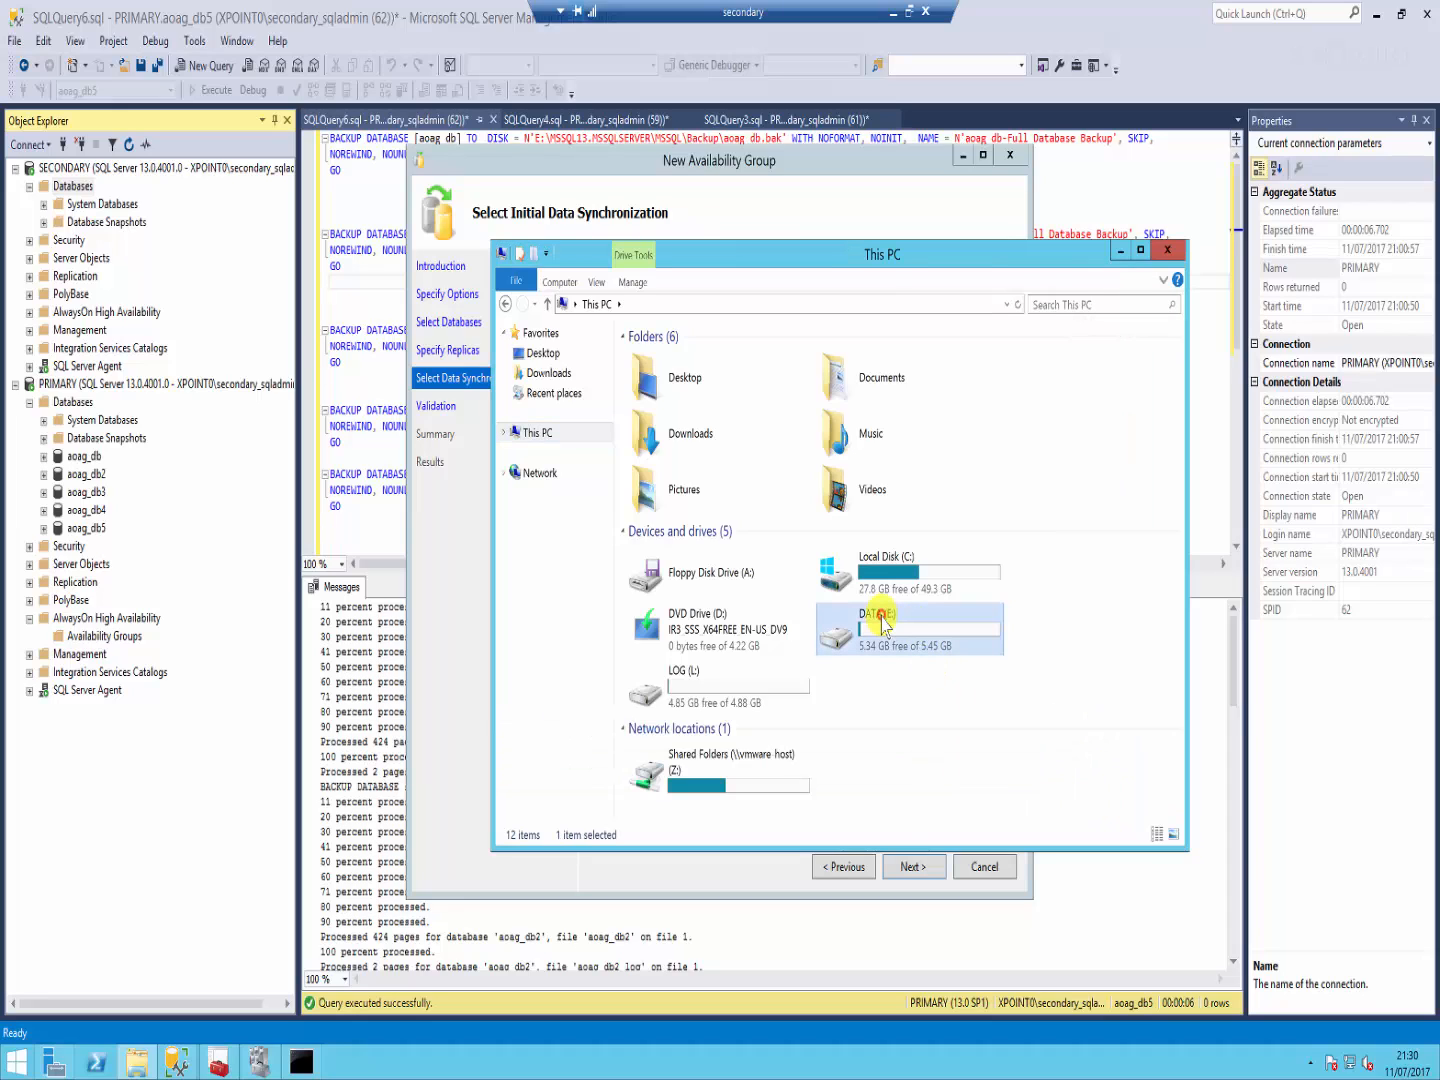
pyautogui.click(700, 689)
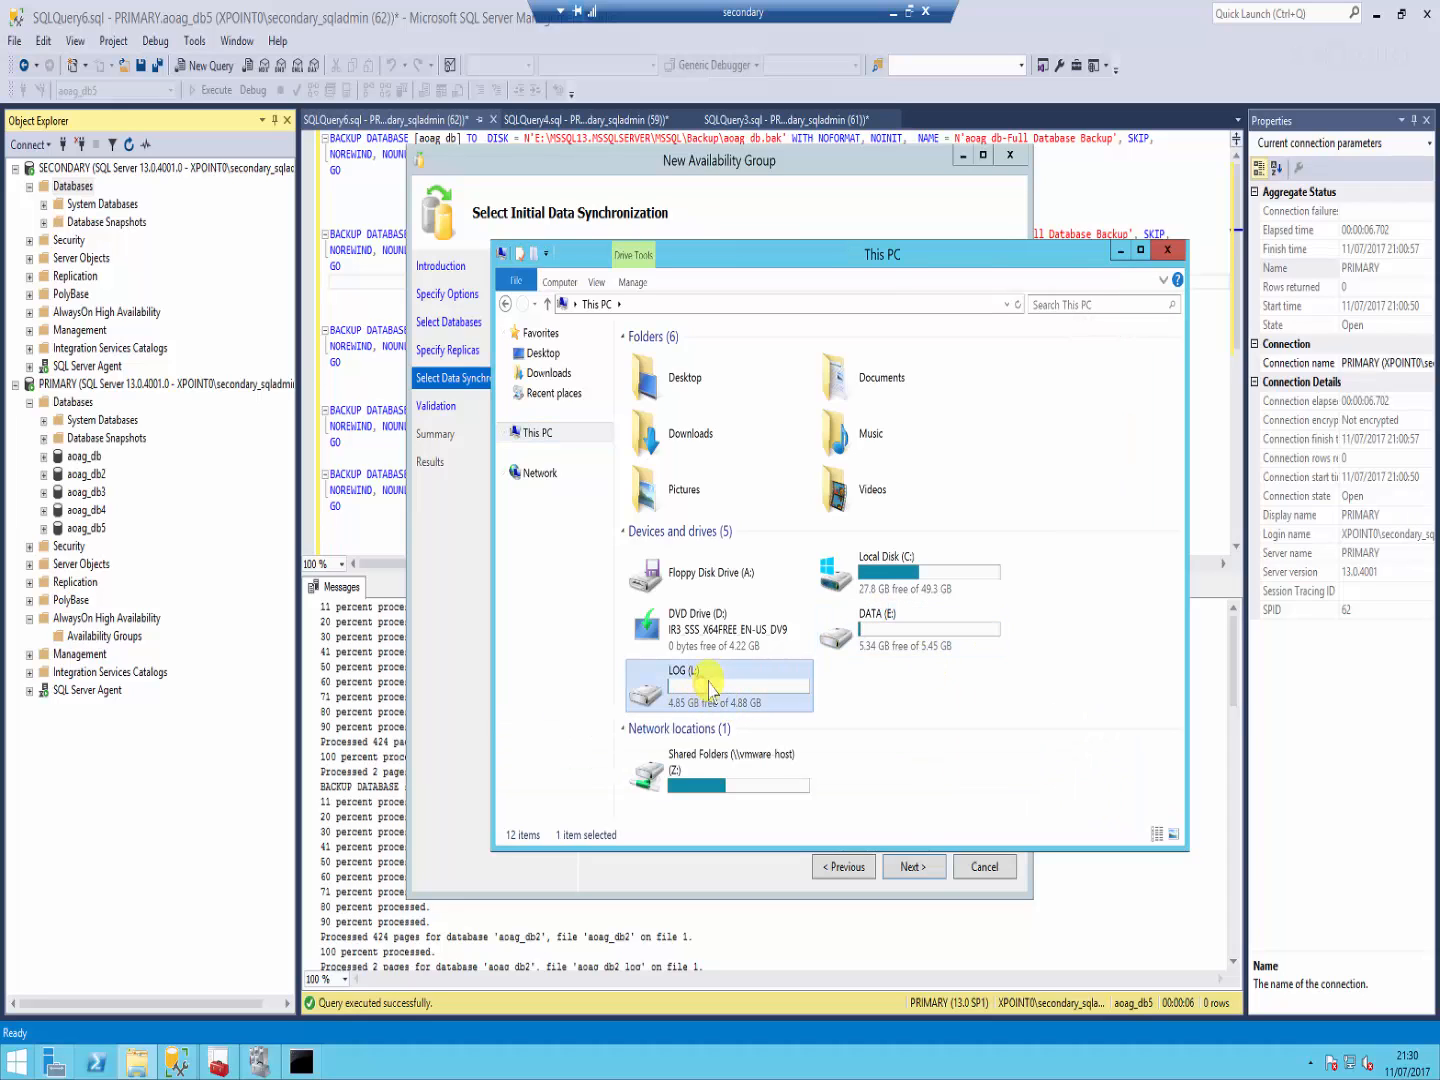
# Step: Compare the free space of the DATA (E:) and LOG (L:) drives, then bring the New Availability Group wizard back to the front
pyautogui.click(886, 622)
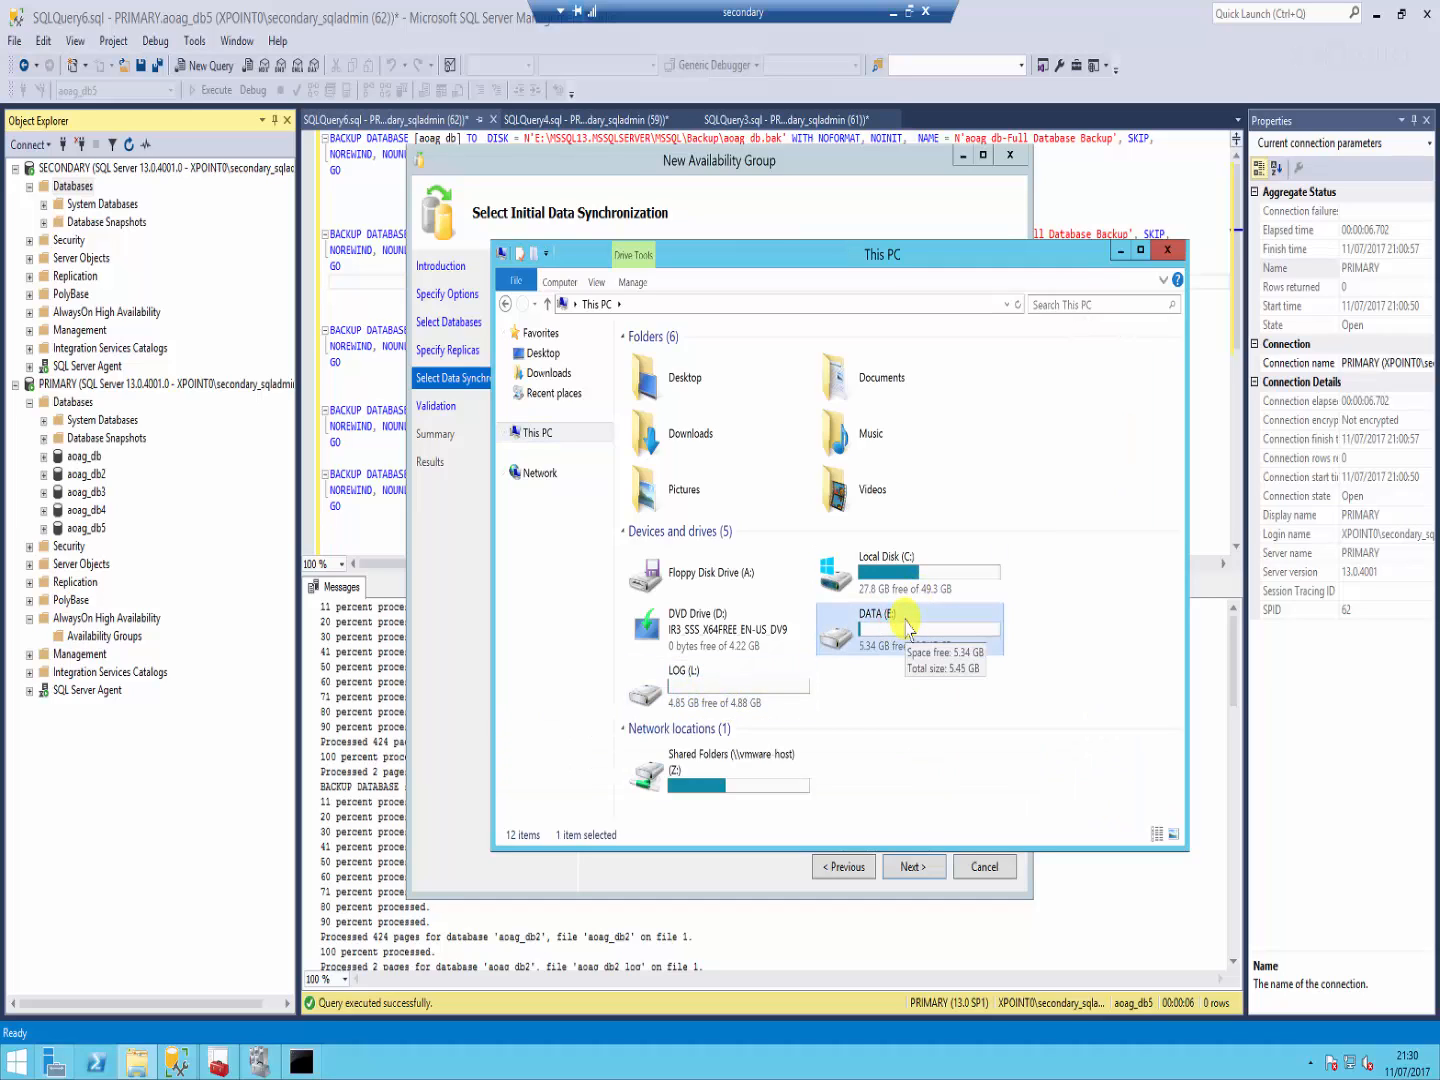
pyautogui.click(681, 685)
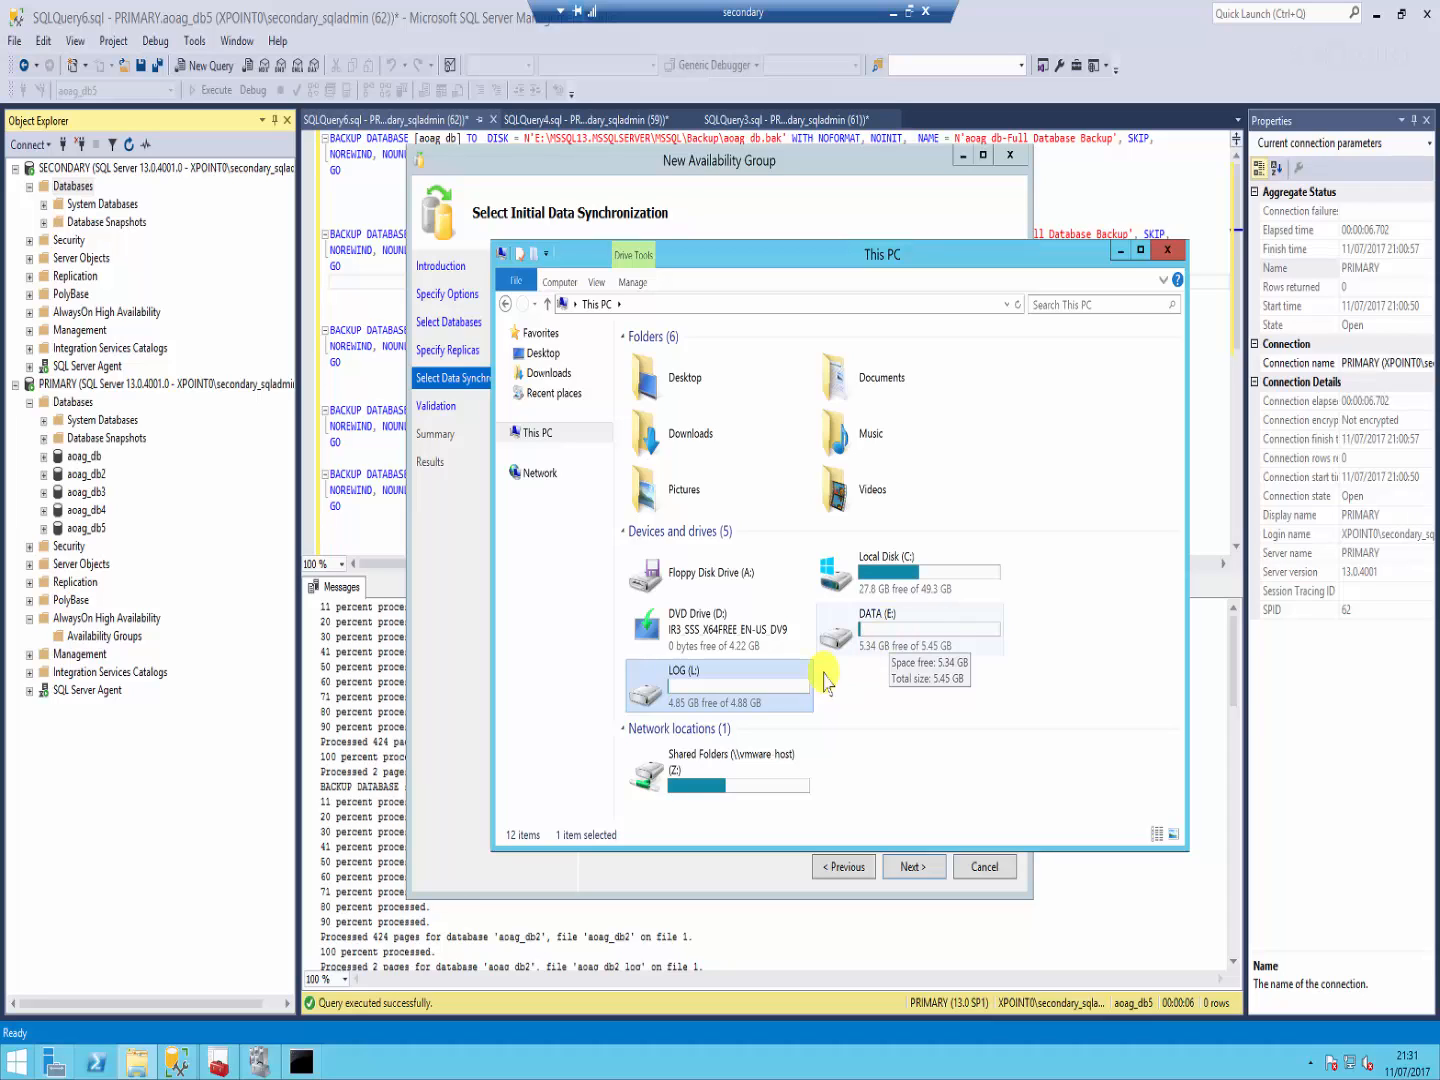
pyautogui.click(674, 180)
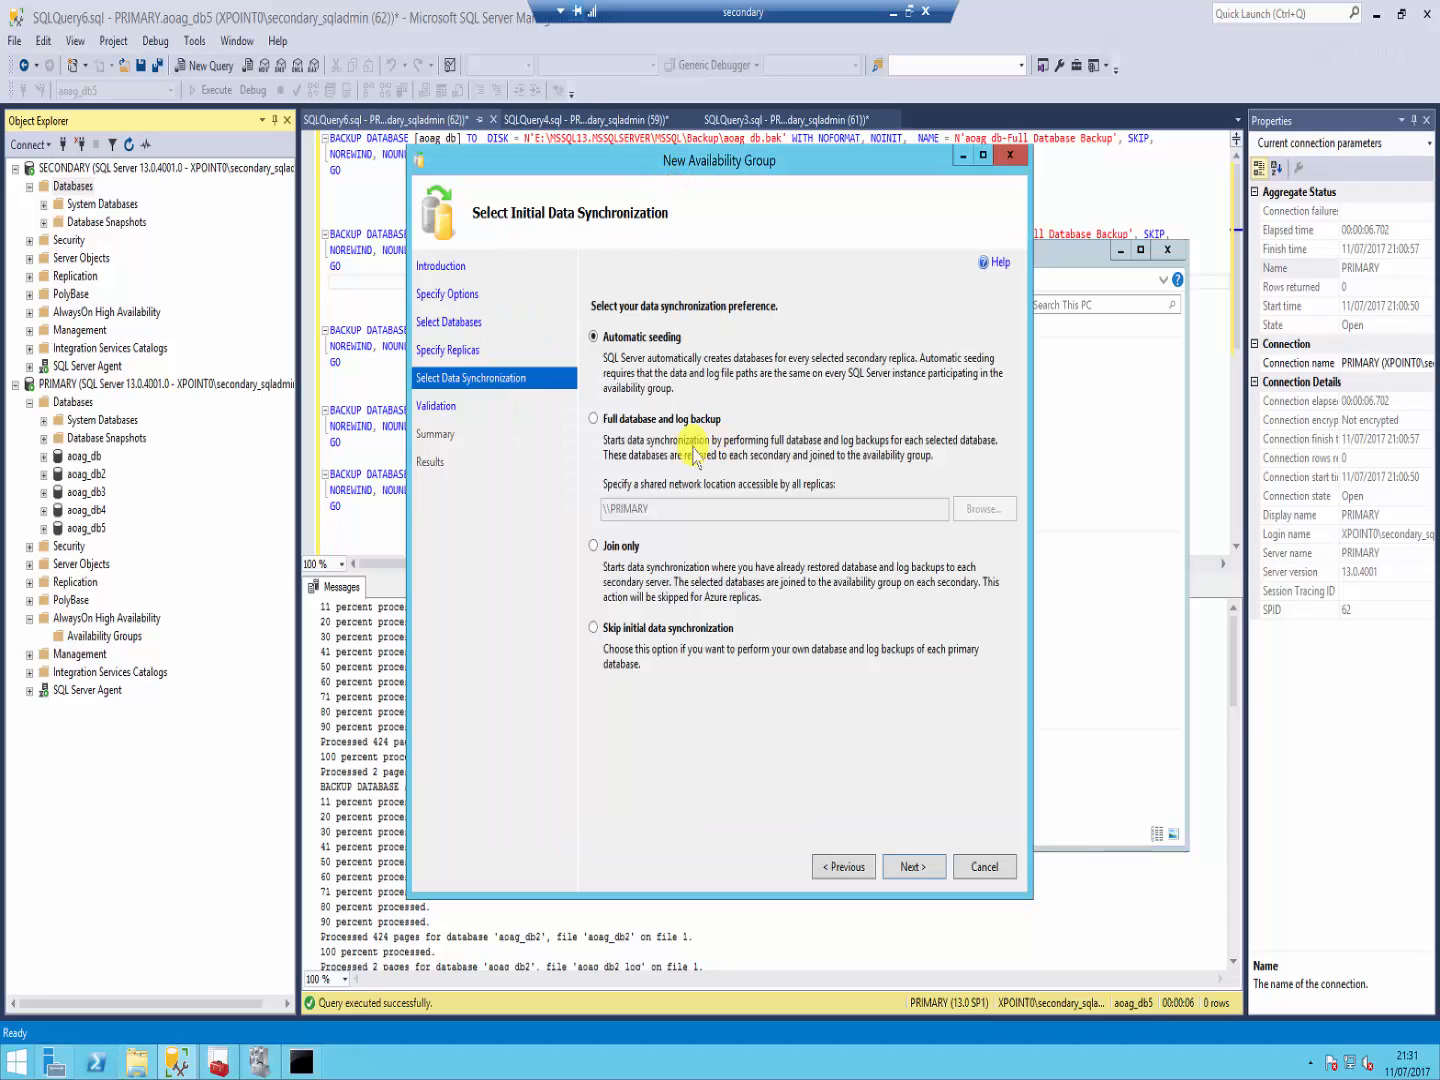
pyautogui.click(622, 420)
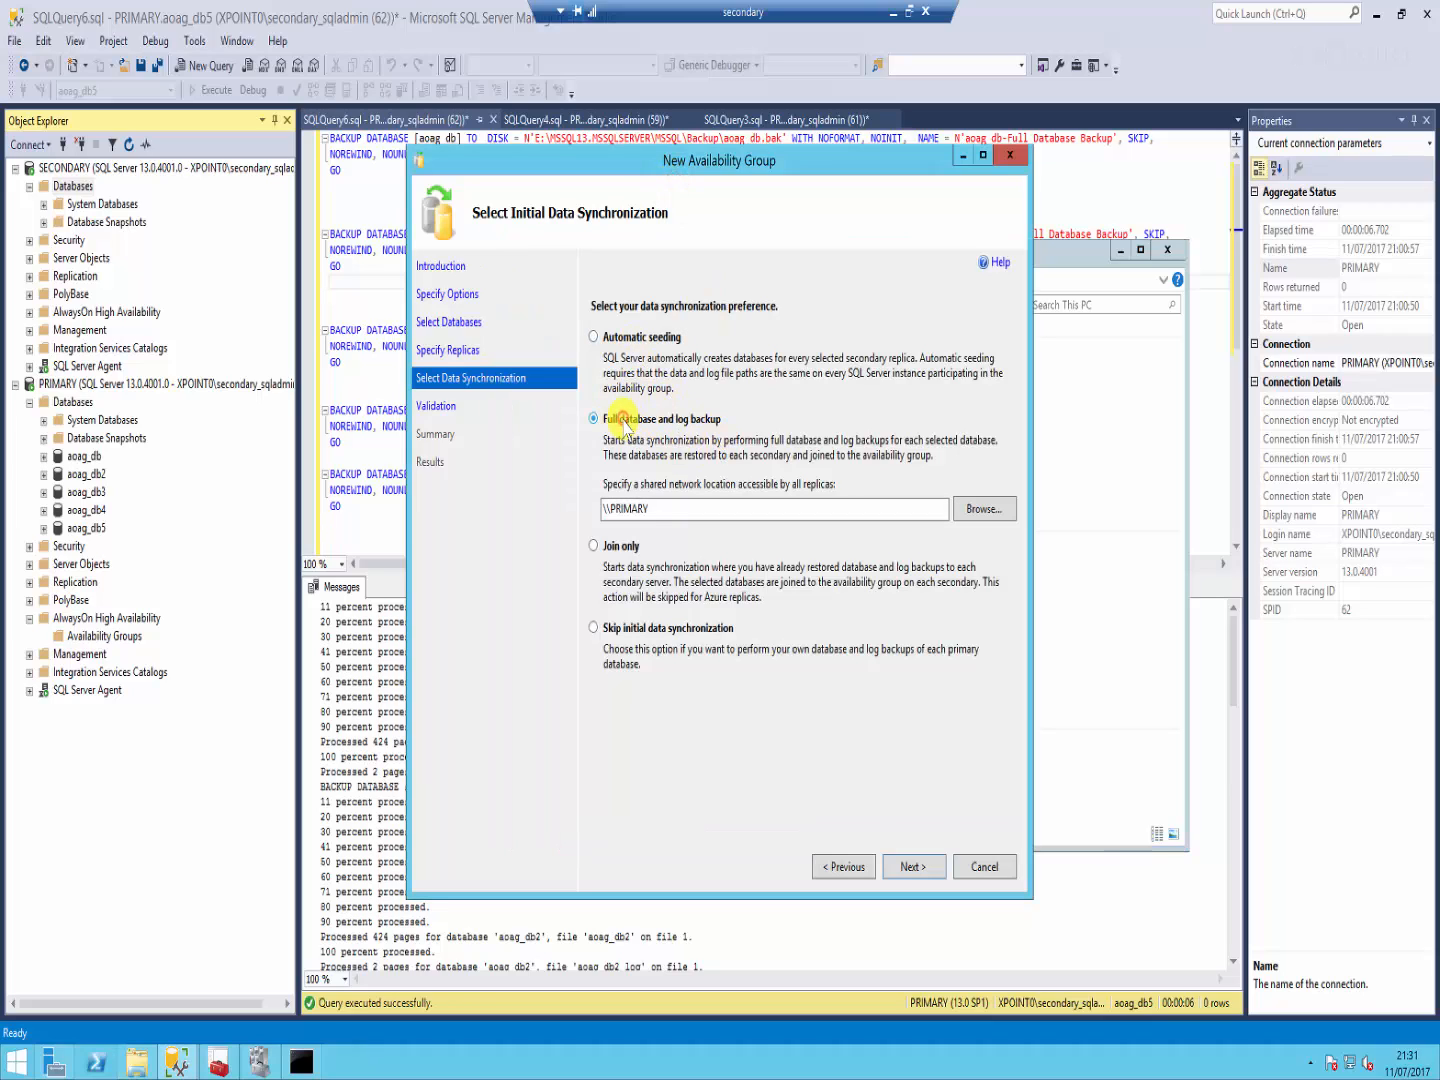
pyautogui.click(668, 508)
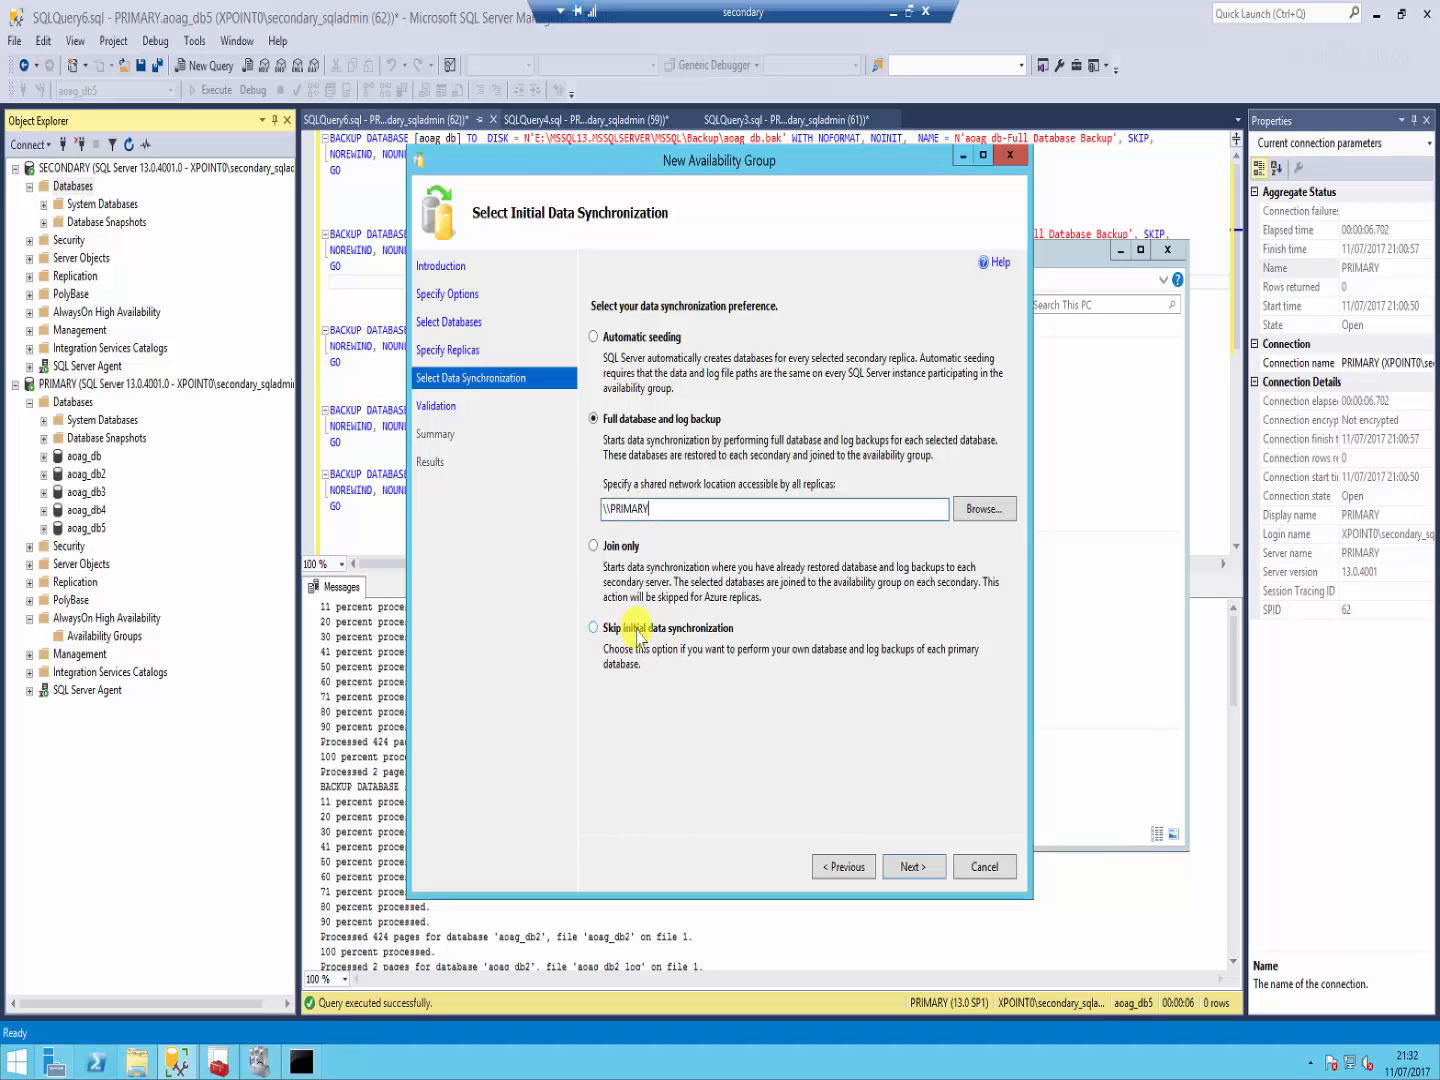
pyautogui.click(643, 338)
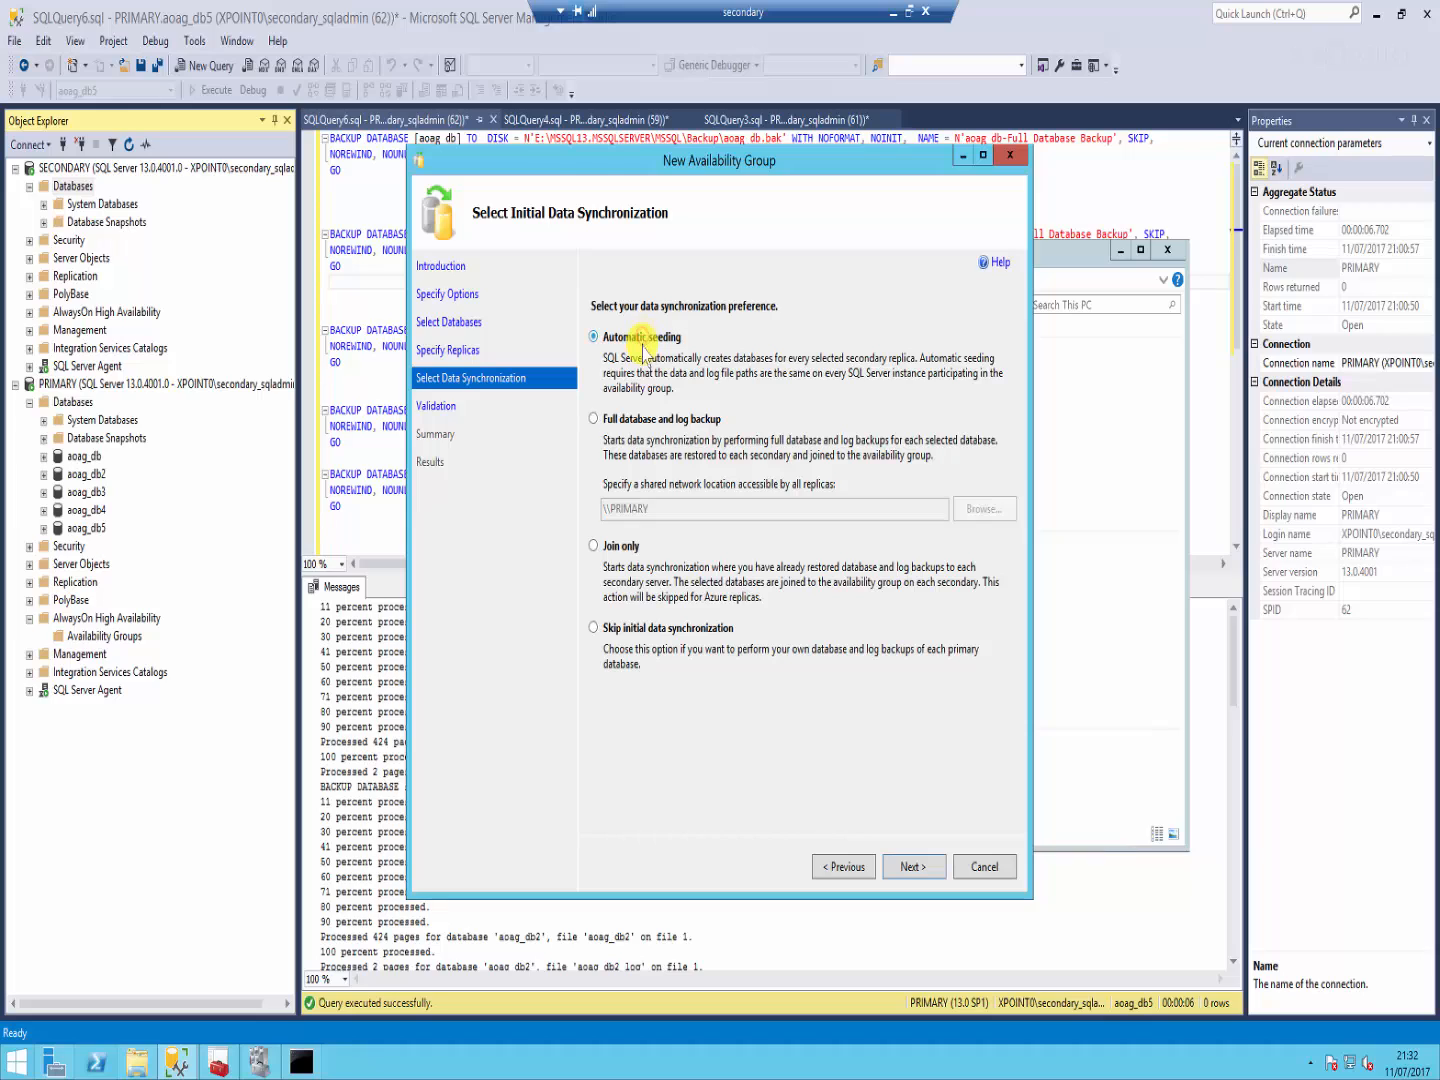
pyautogui.click(645, 424)
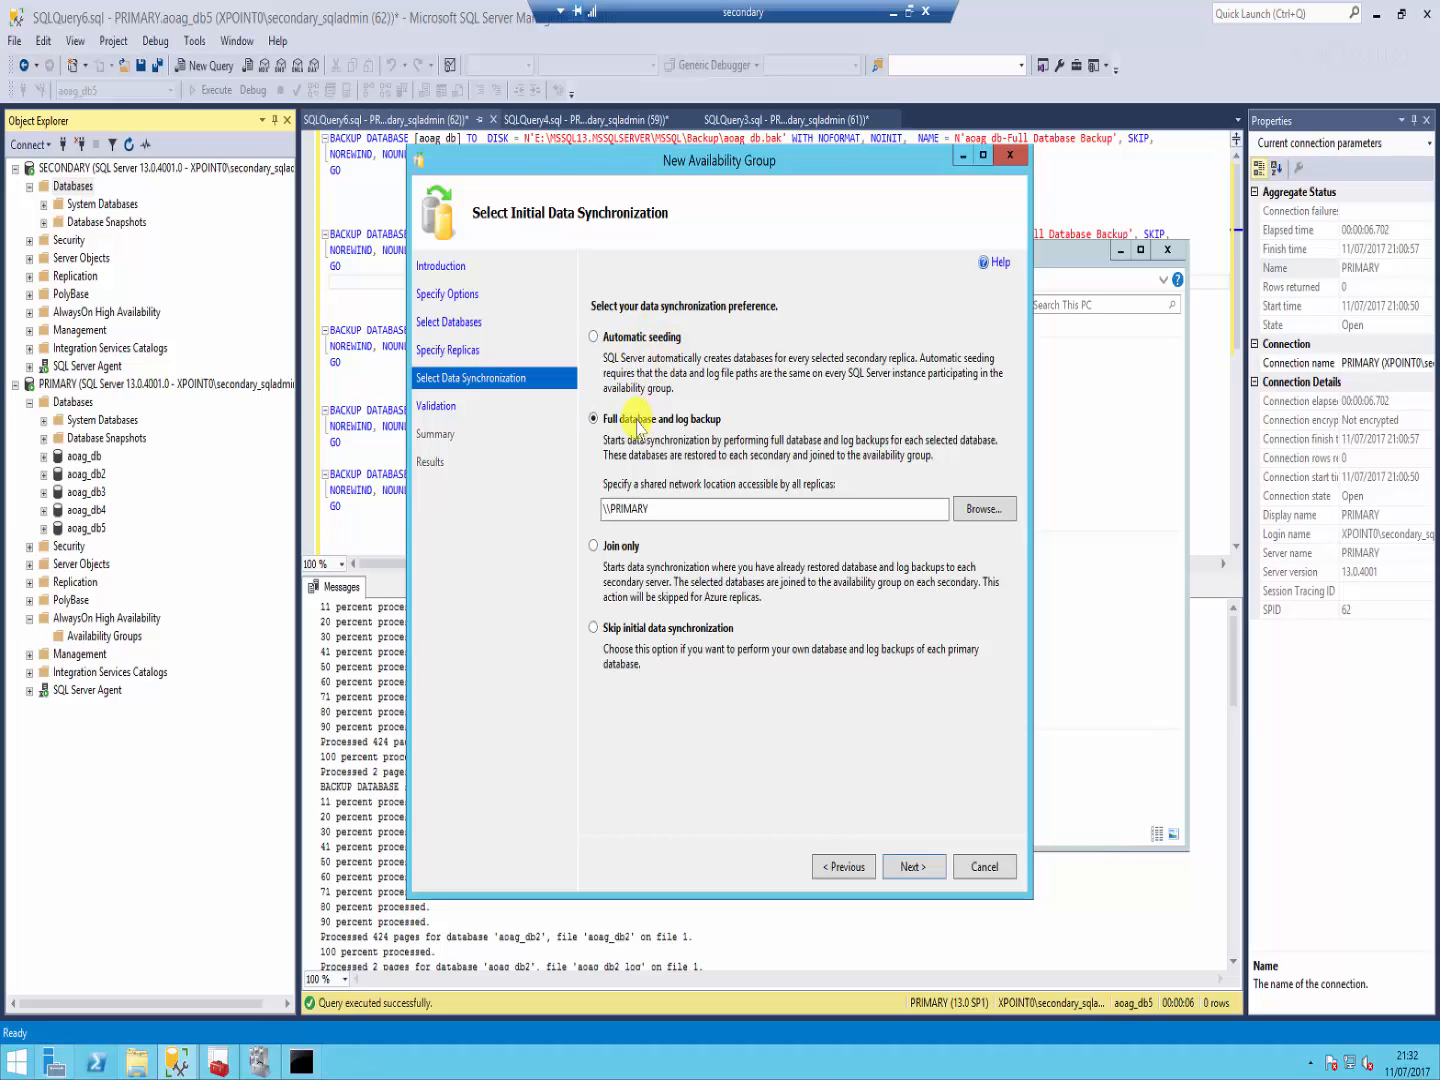
pyautogui.click(656, 510)
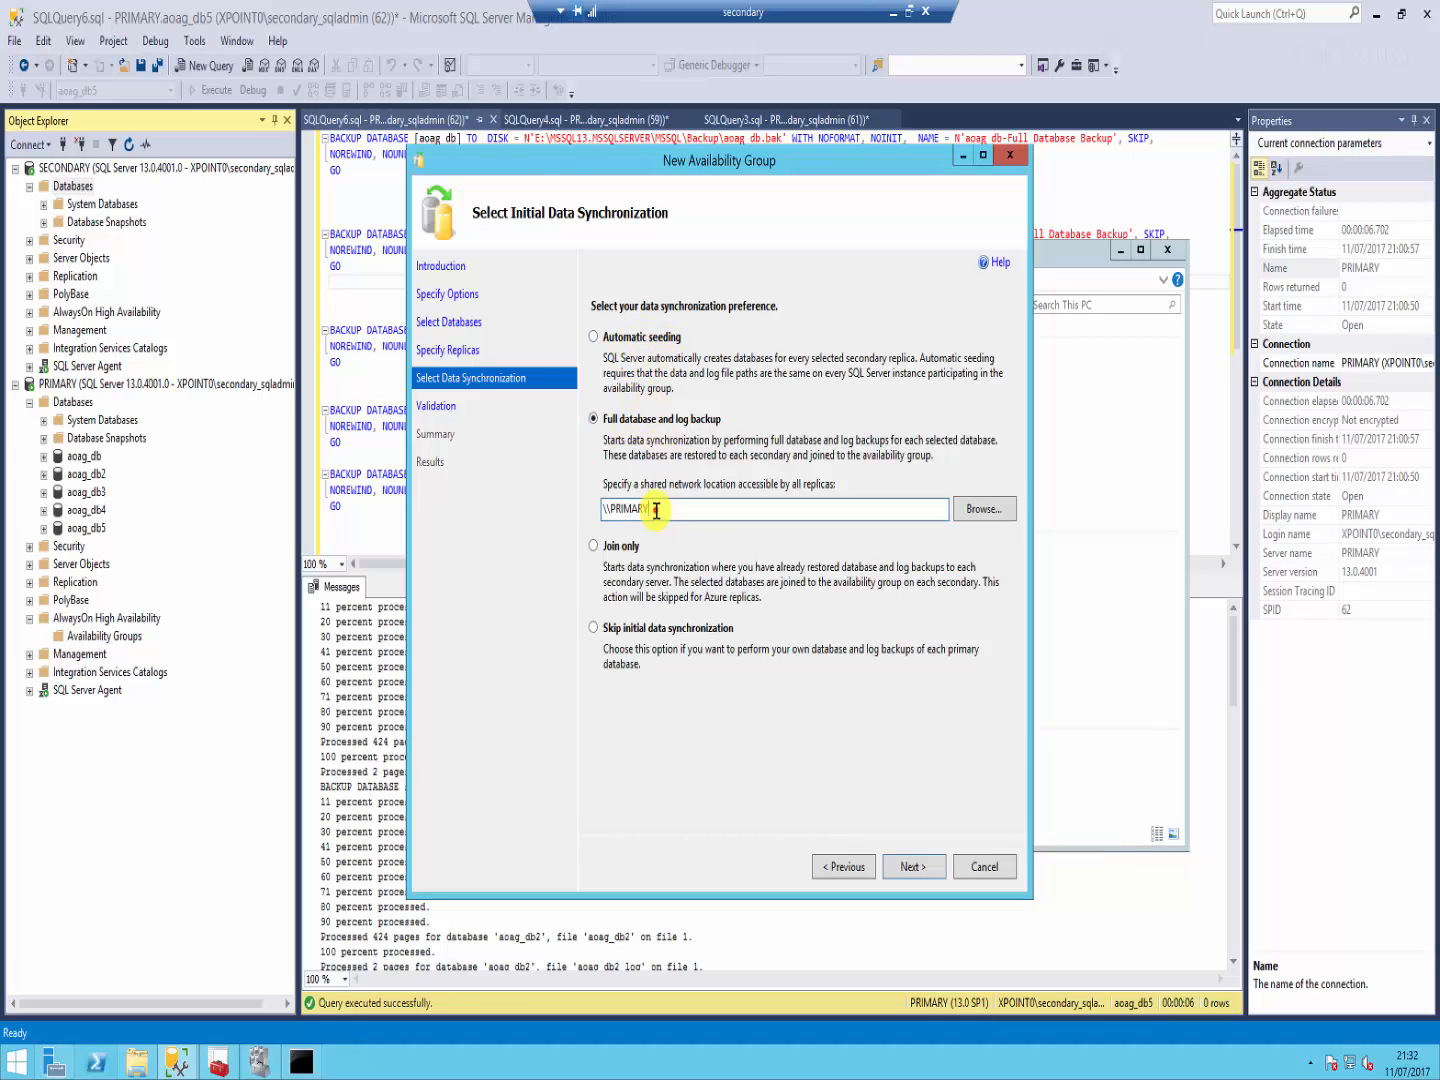
# Step: Choose Automatic seeding as the data synchronization preference and run the availability group validation
pyautogui.click(628, 337)
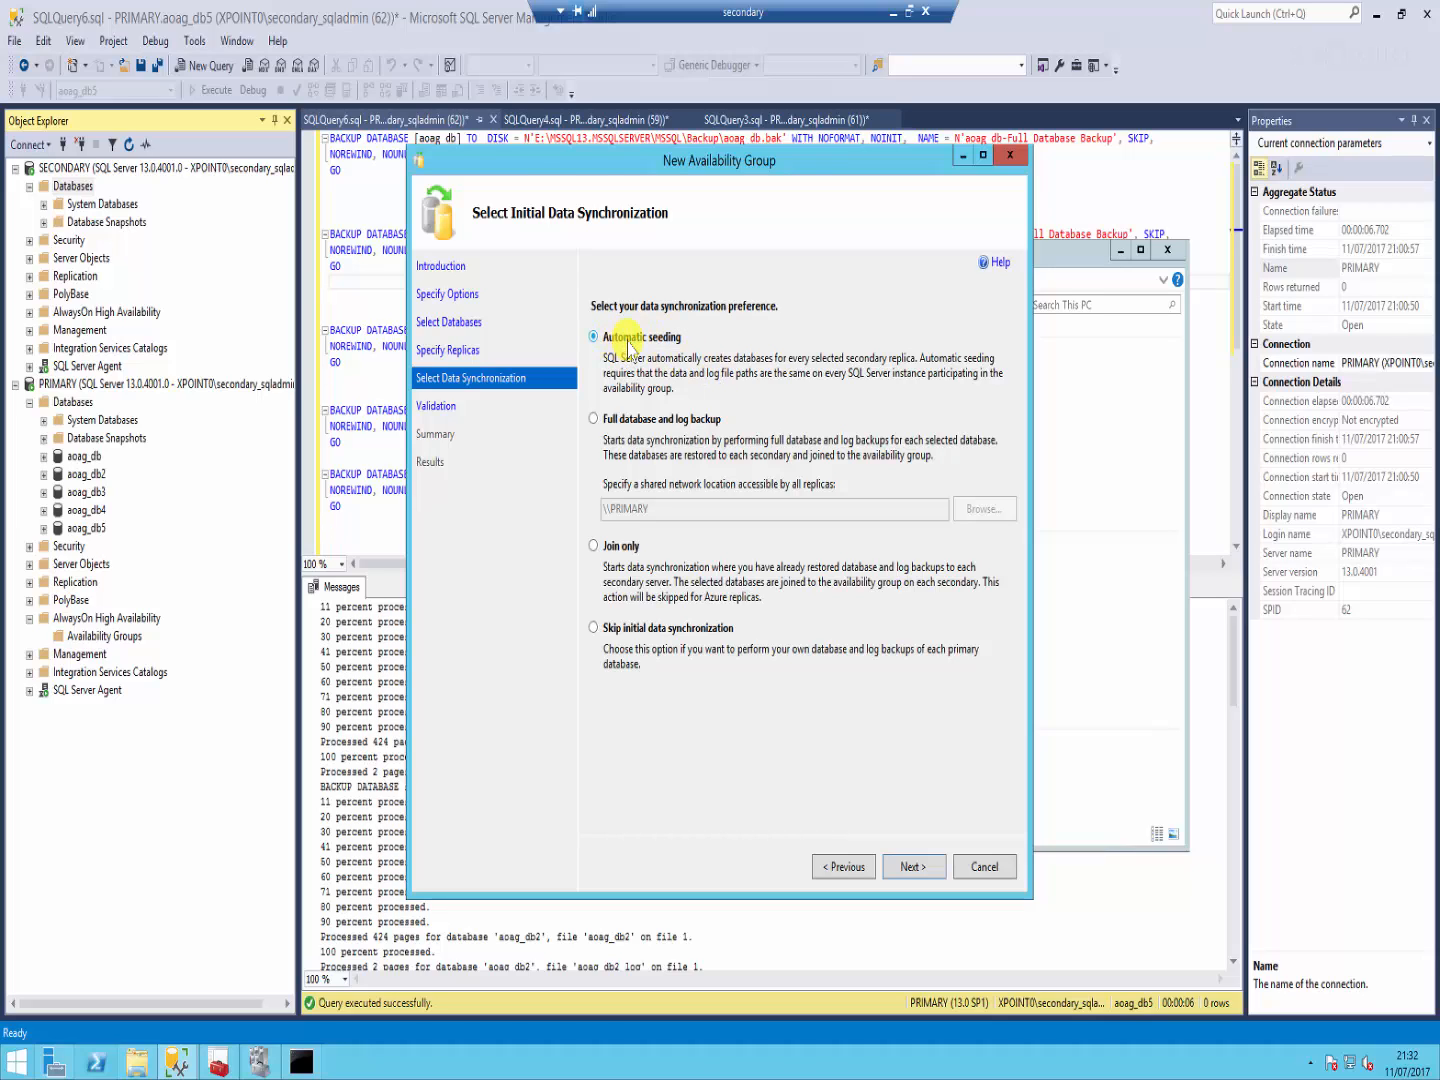
pyautogui.click(912, 867)
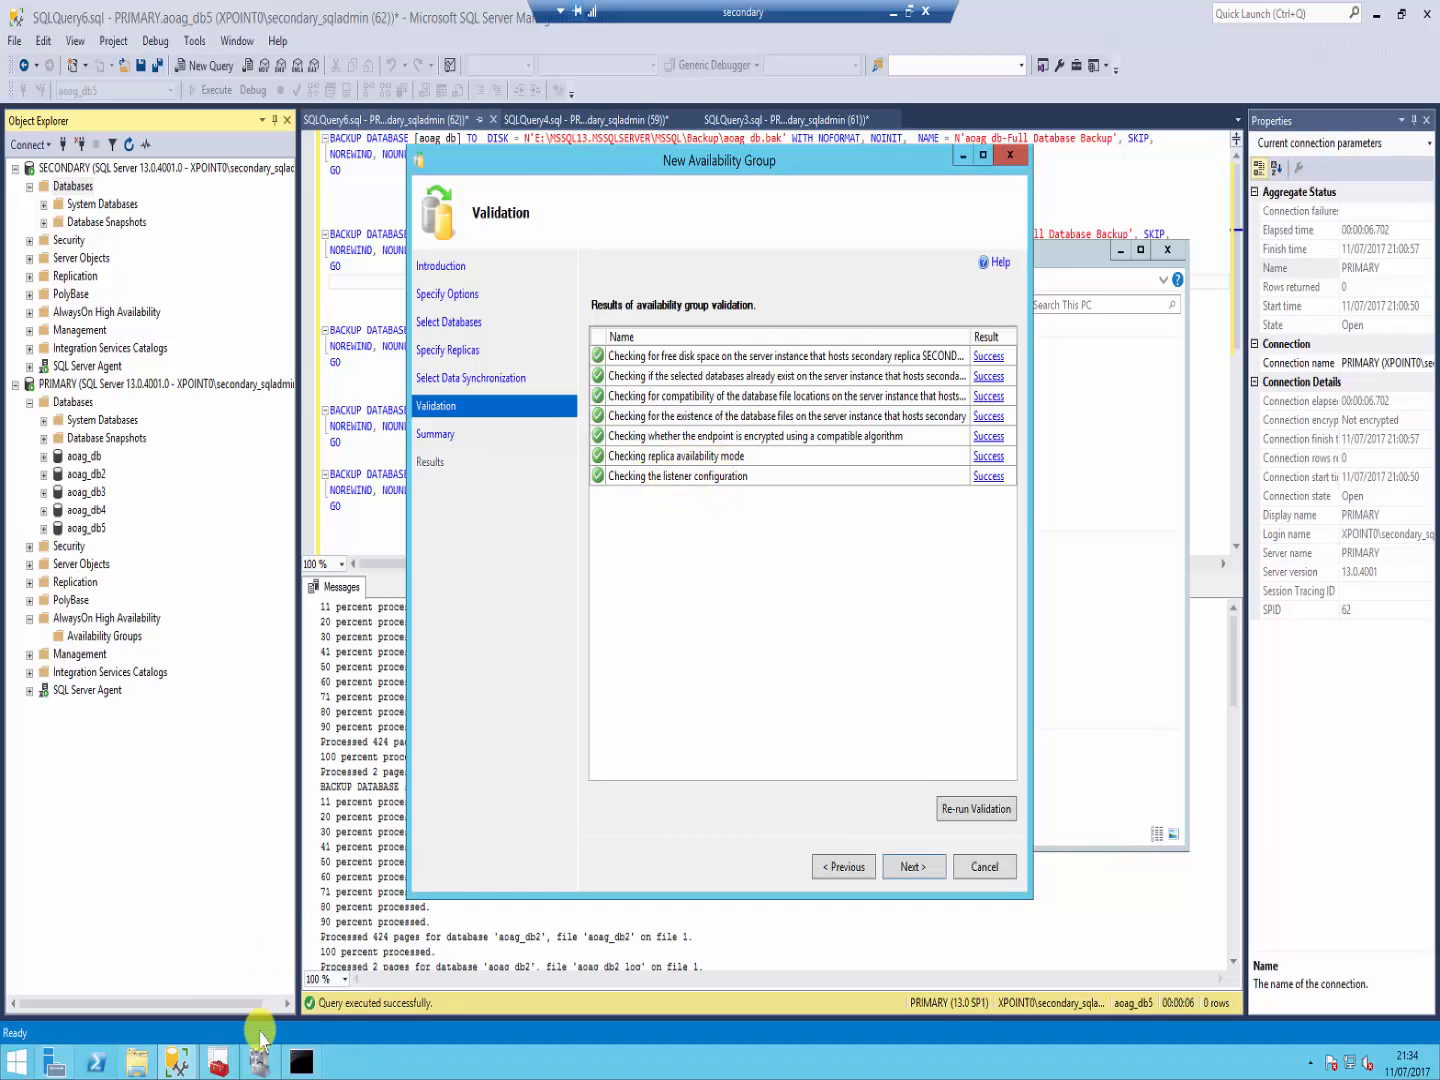
# Step: Switch to Failover Cluster Manager and examine the nodes and roles of the cluster
pyautogui.click(258, 1062)
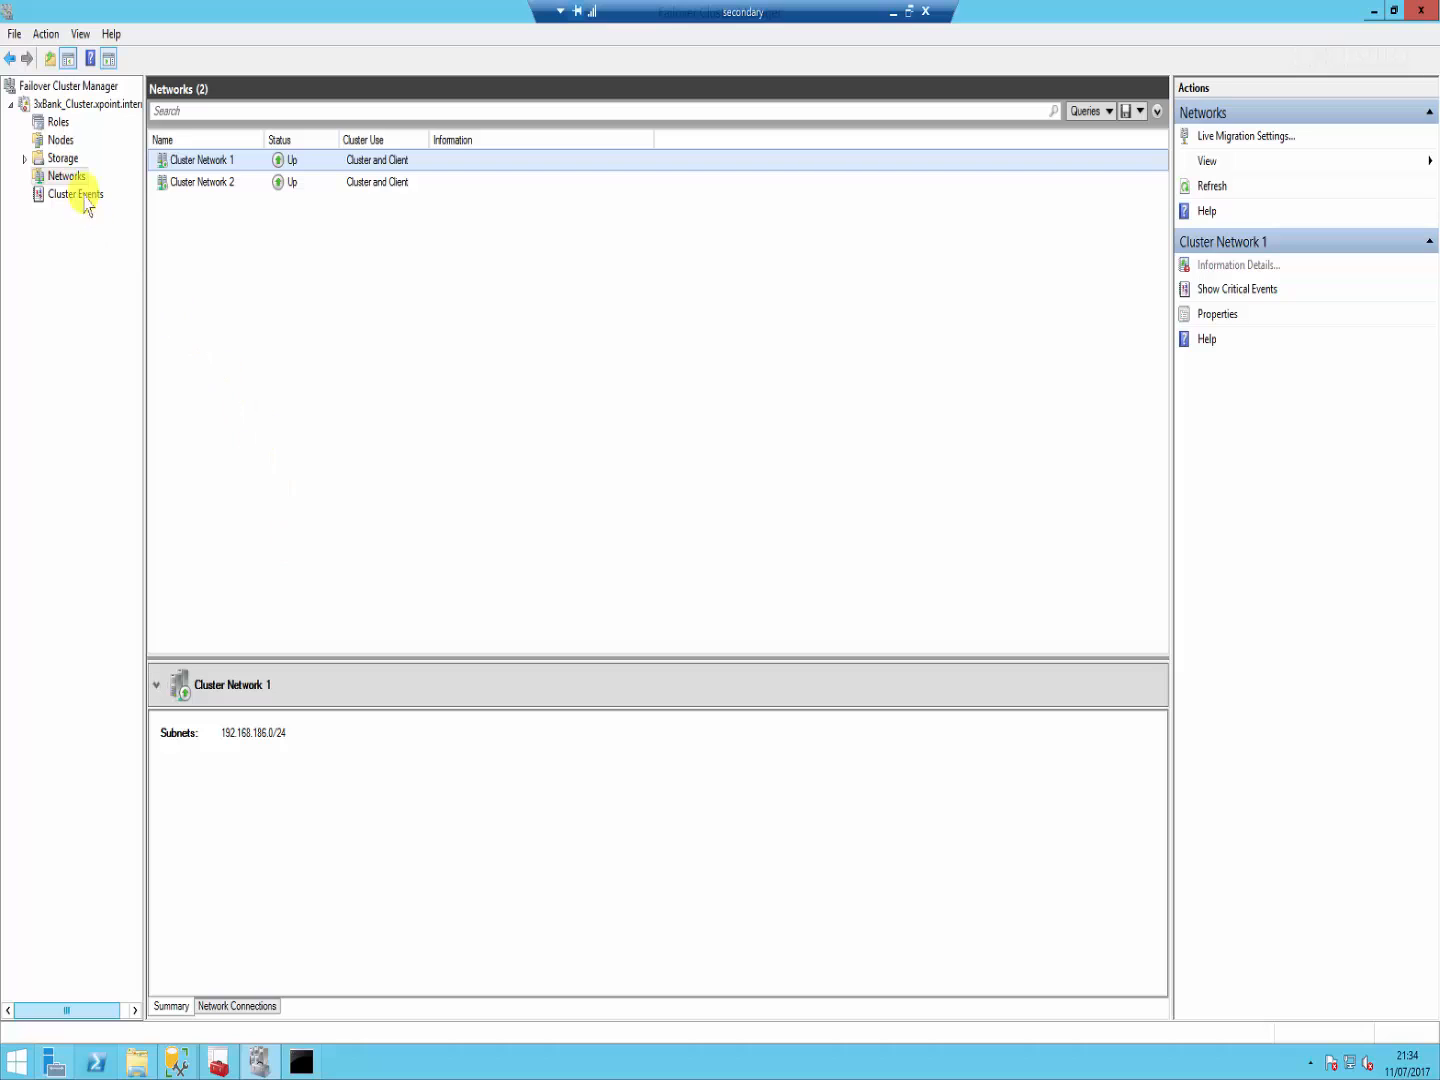
pyautogui.click(62, 142)
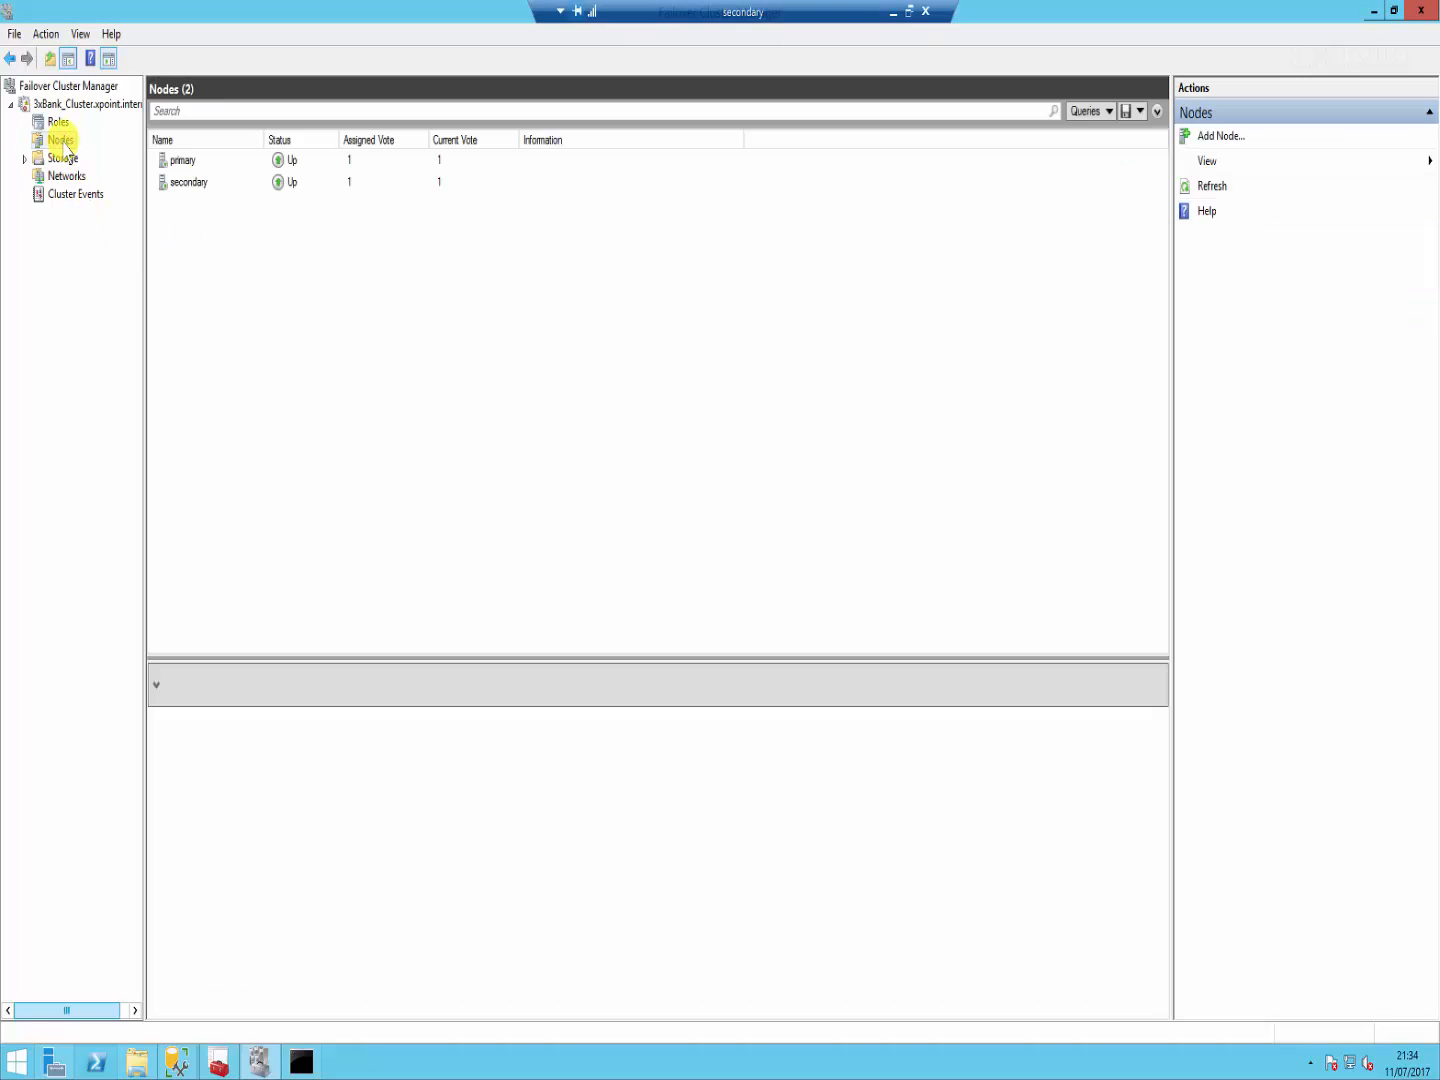
pyautogui.click(59, 123)
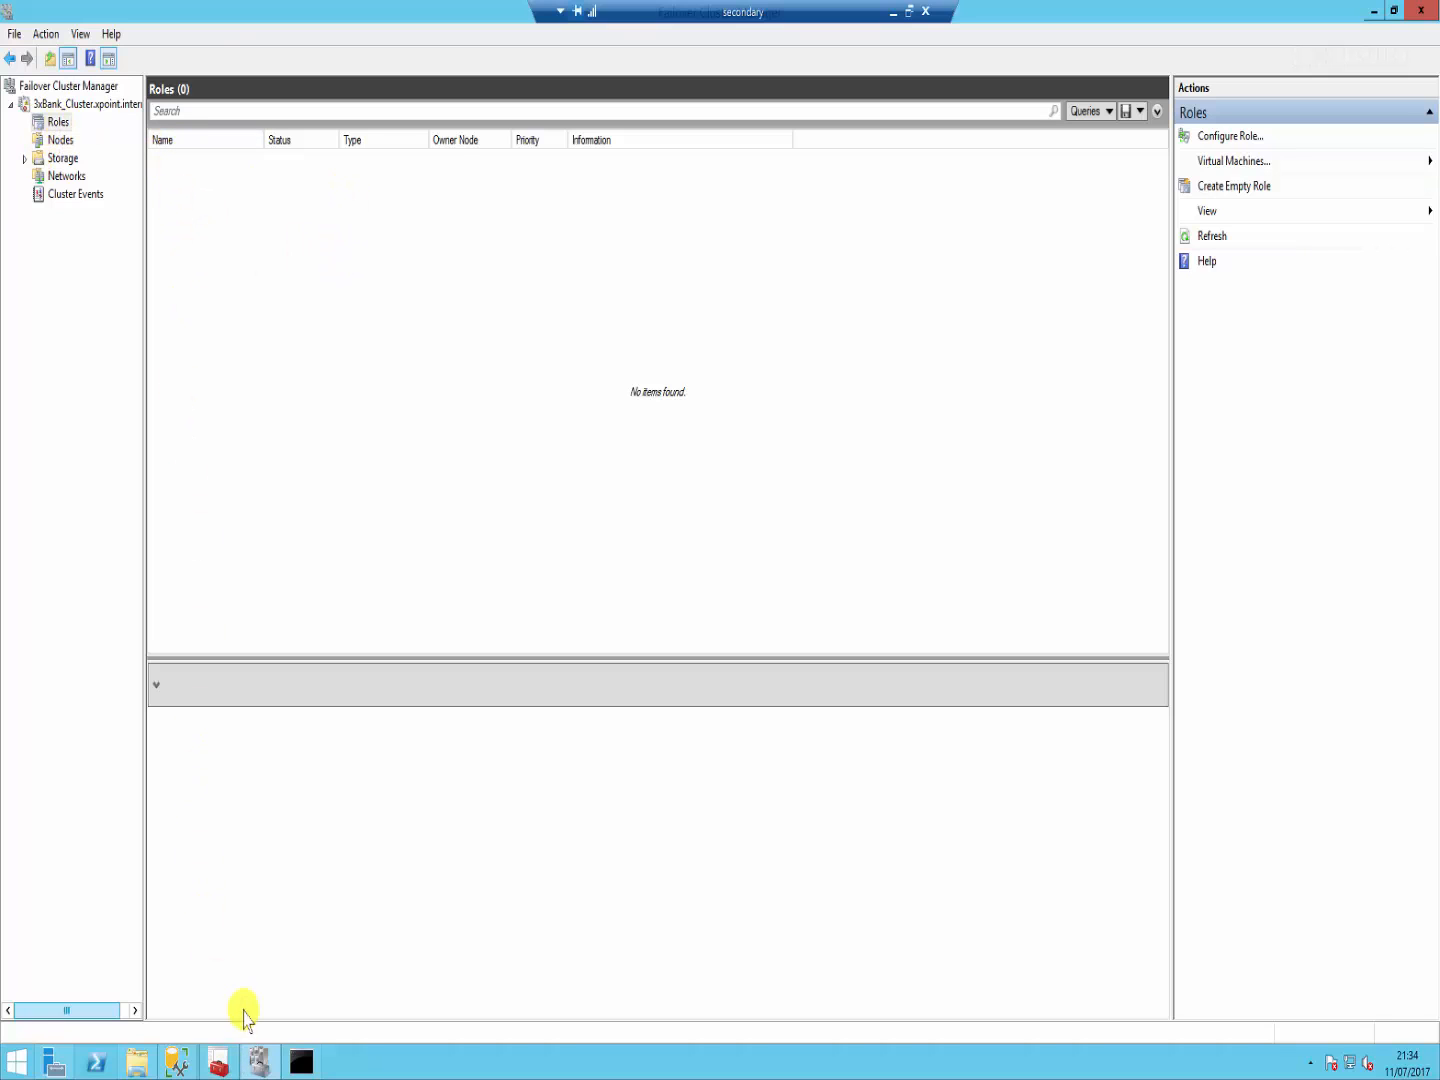
# Step: Return to the New Availability Group wizard, proceed to the summary and script the configuration to a new query editor window
pyautogui.moveTo(177, 1062)
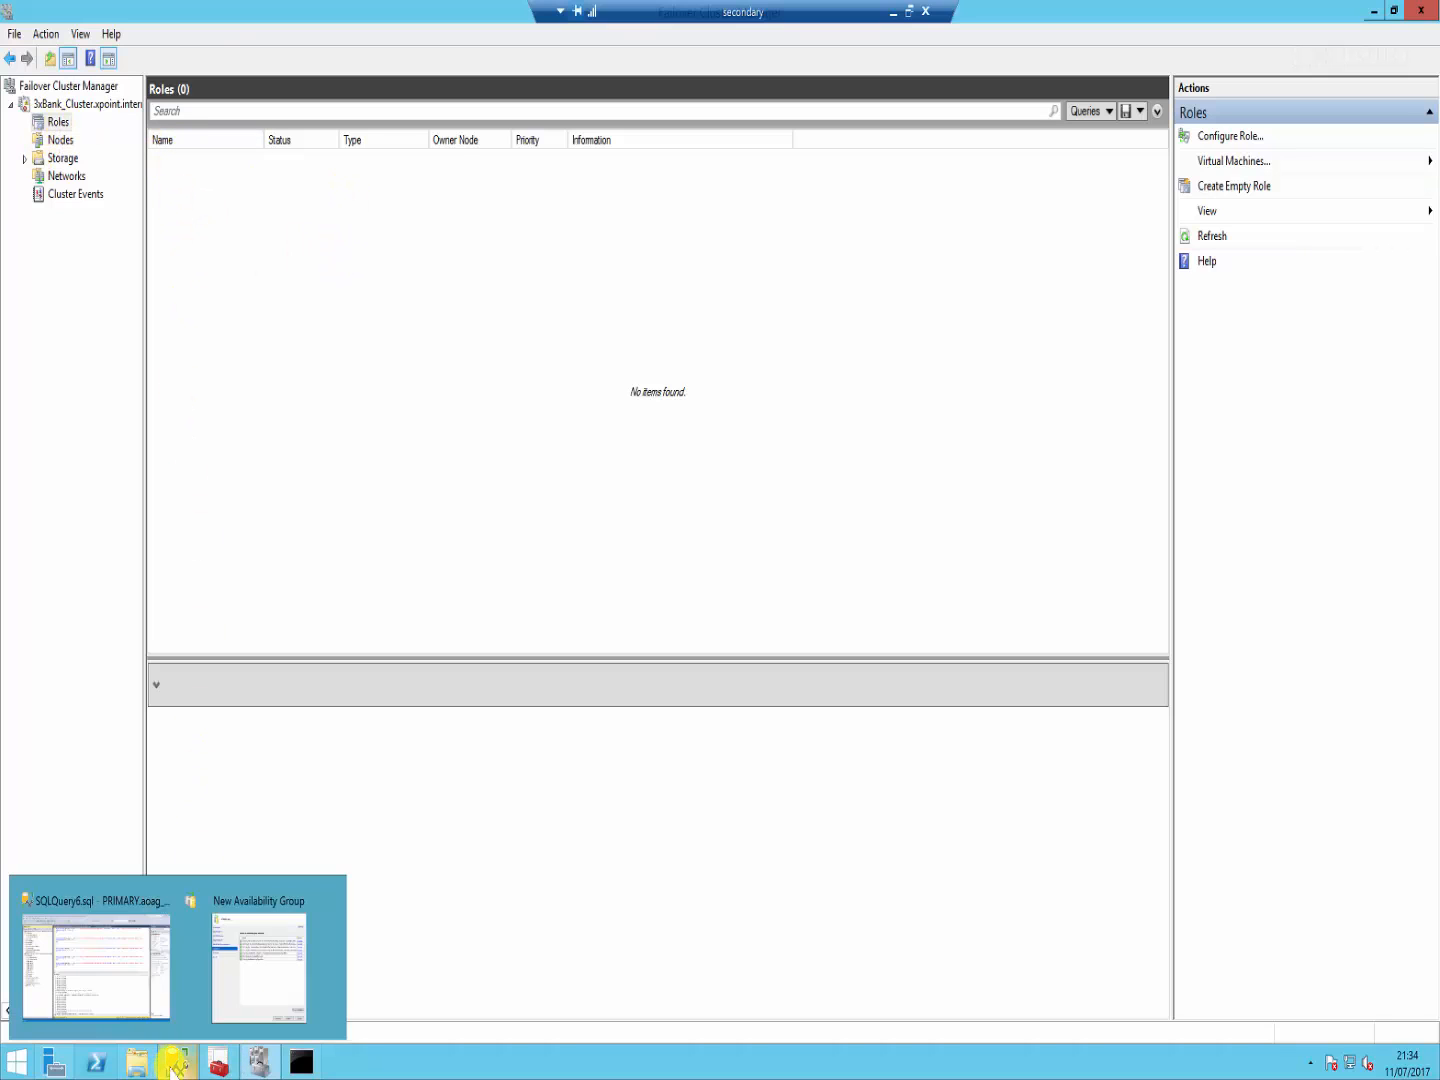
pyautogui.click(243, 985)
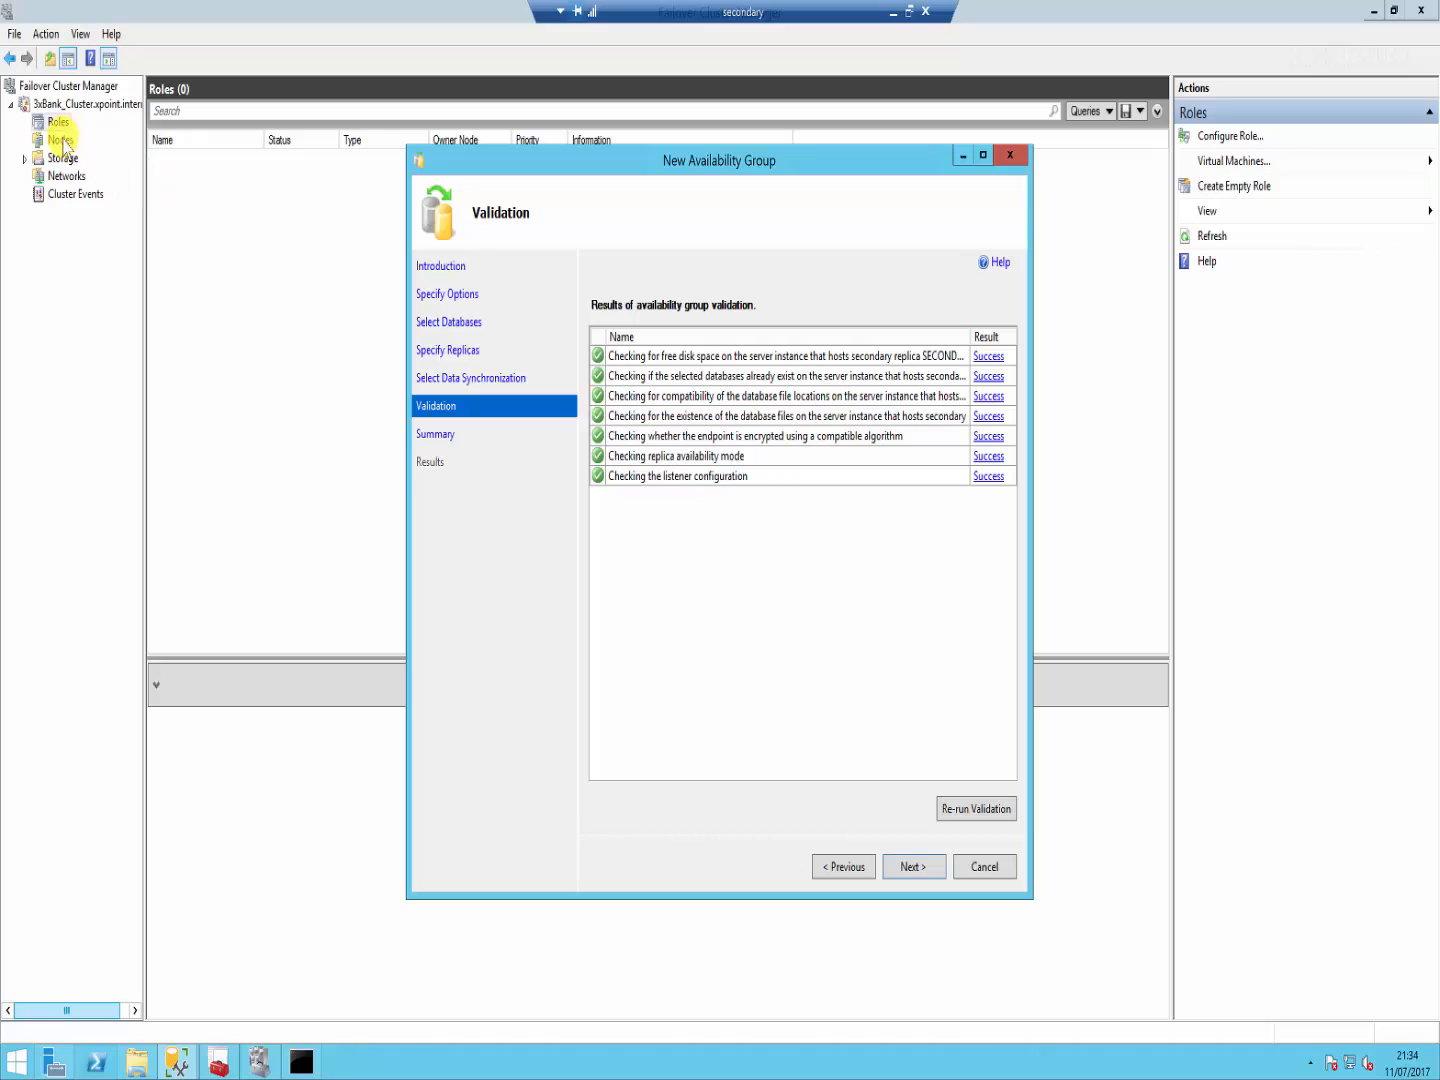
pyautogui.click(914, 867)
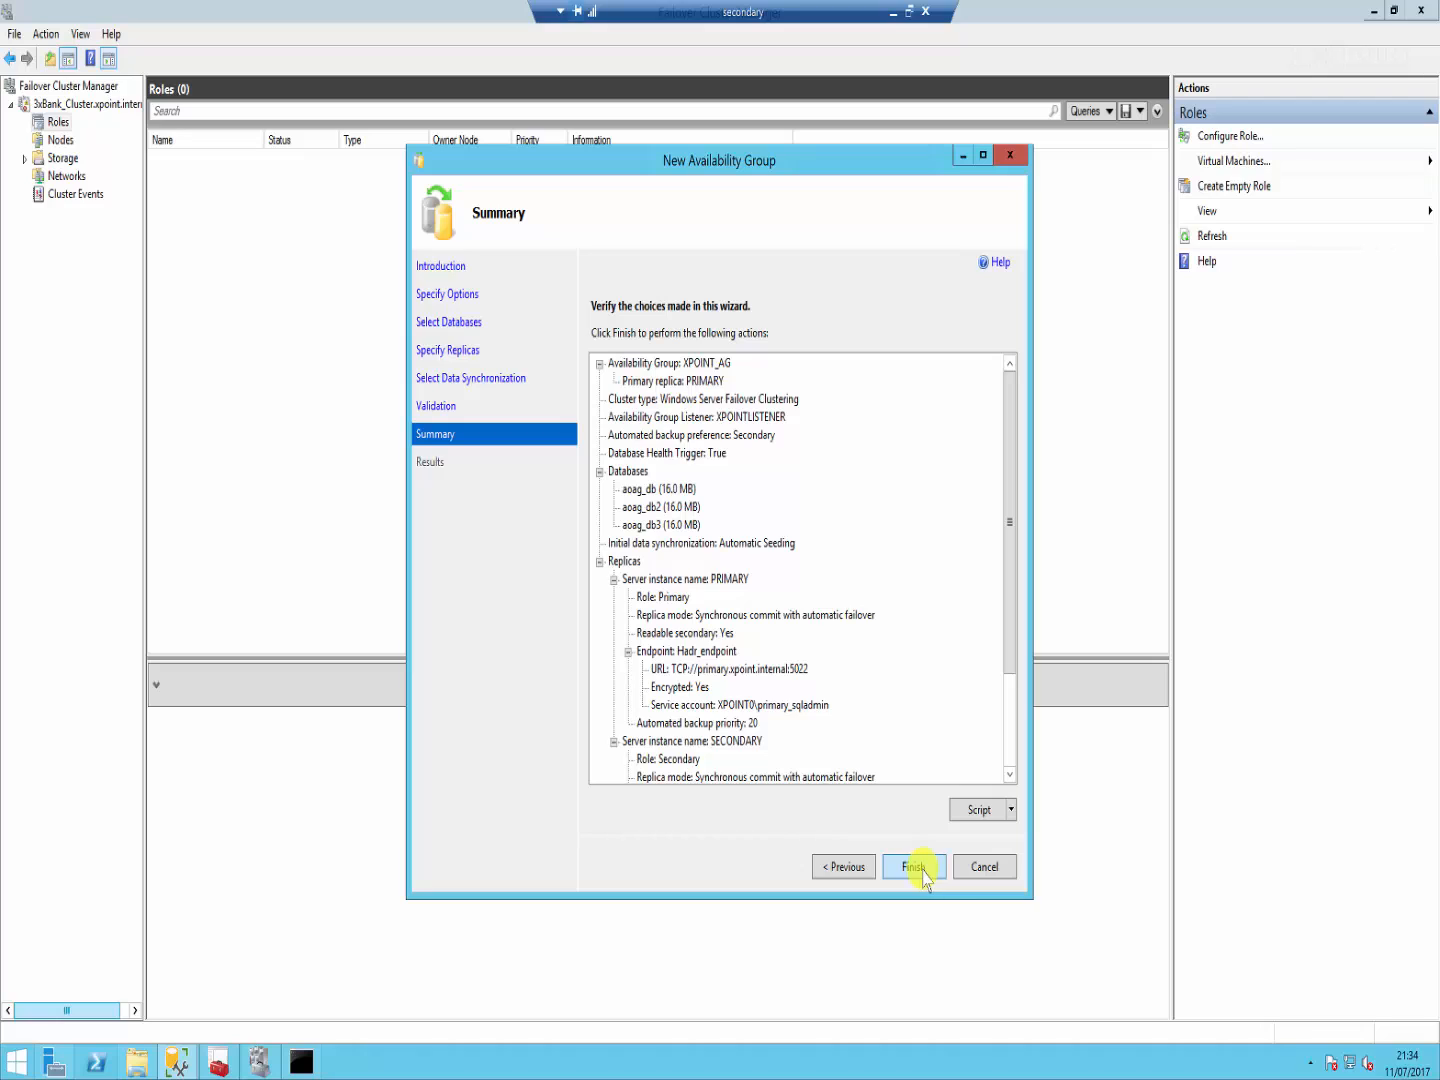
pyautogui.click(1011, 809)
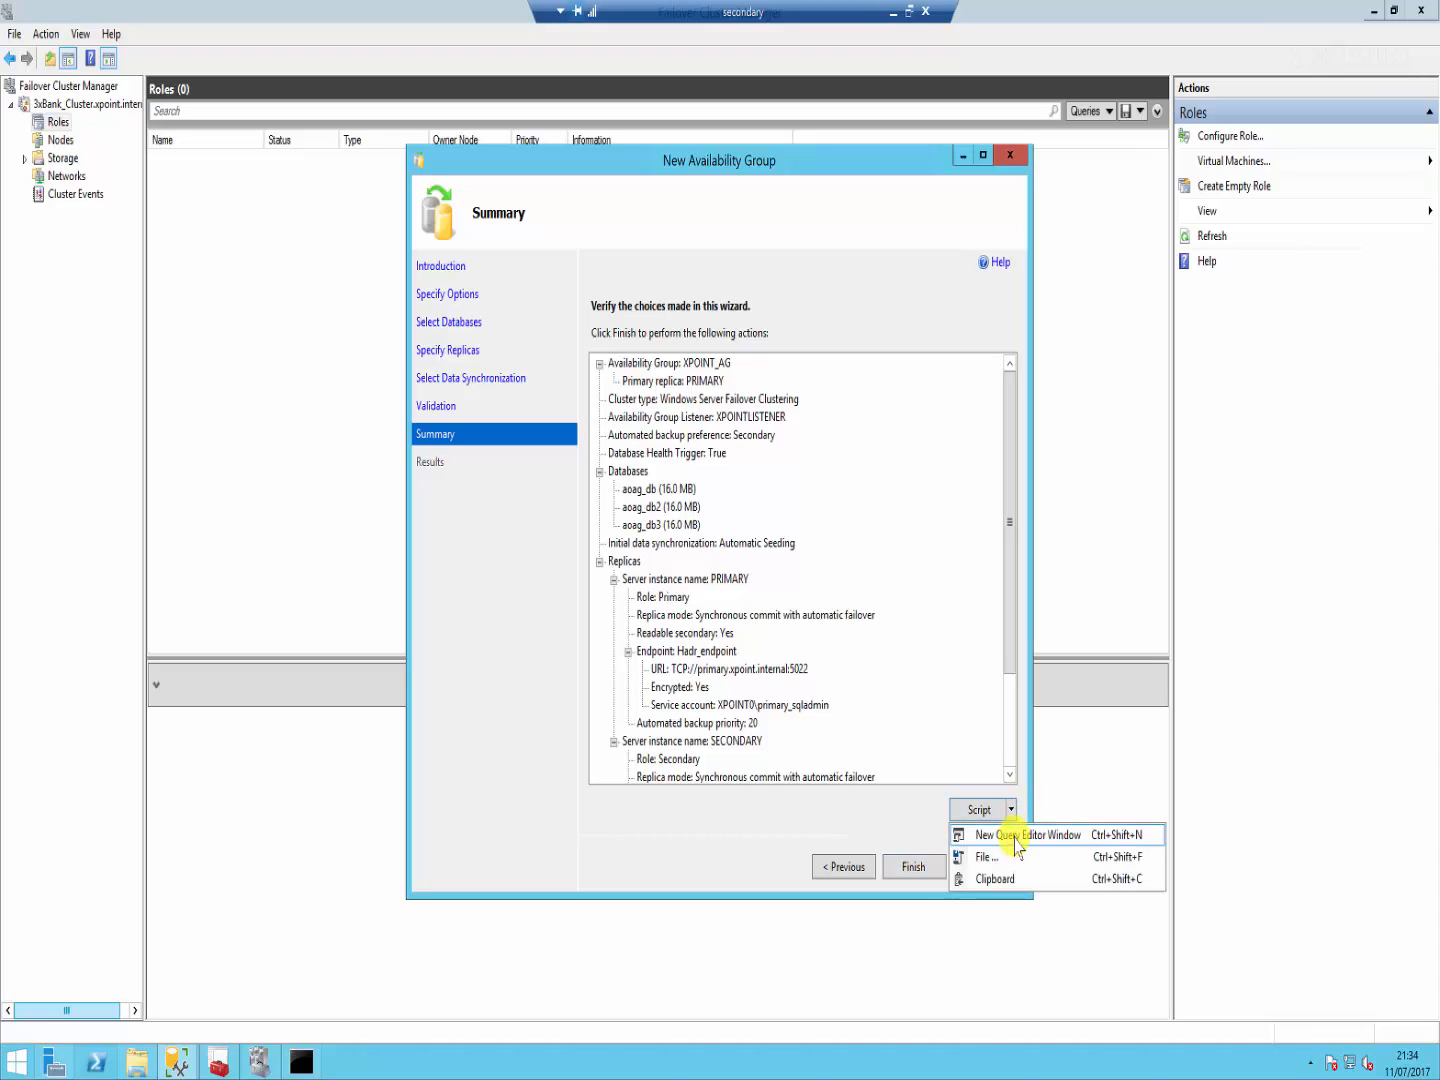
pyautogui.click(1015, 838)
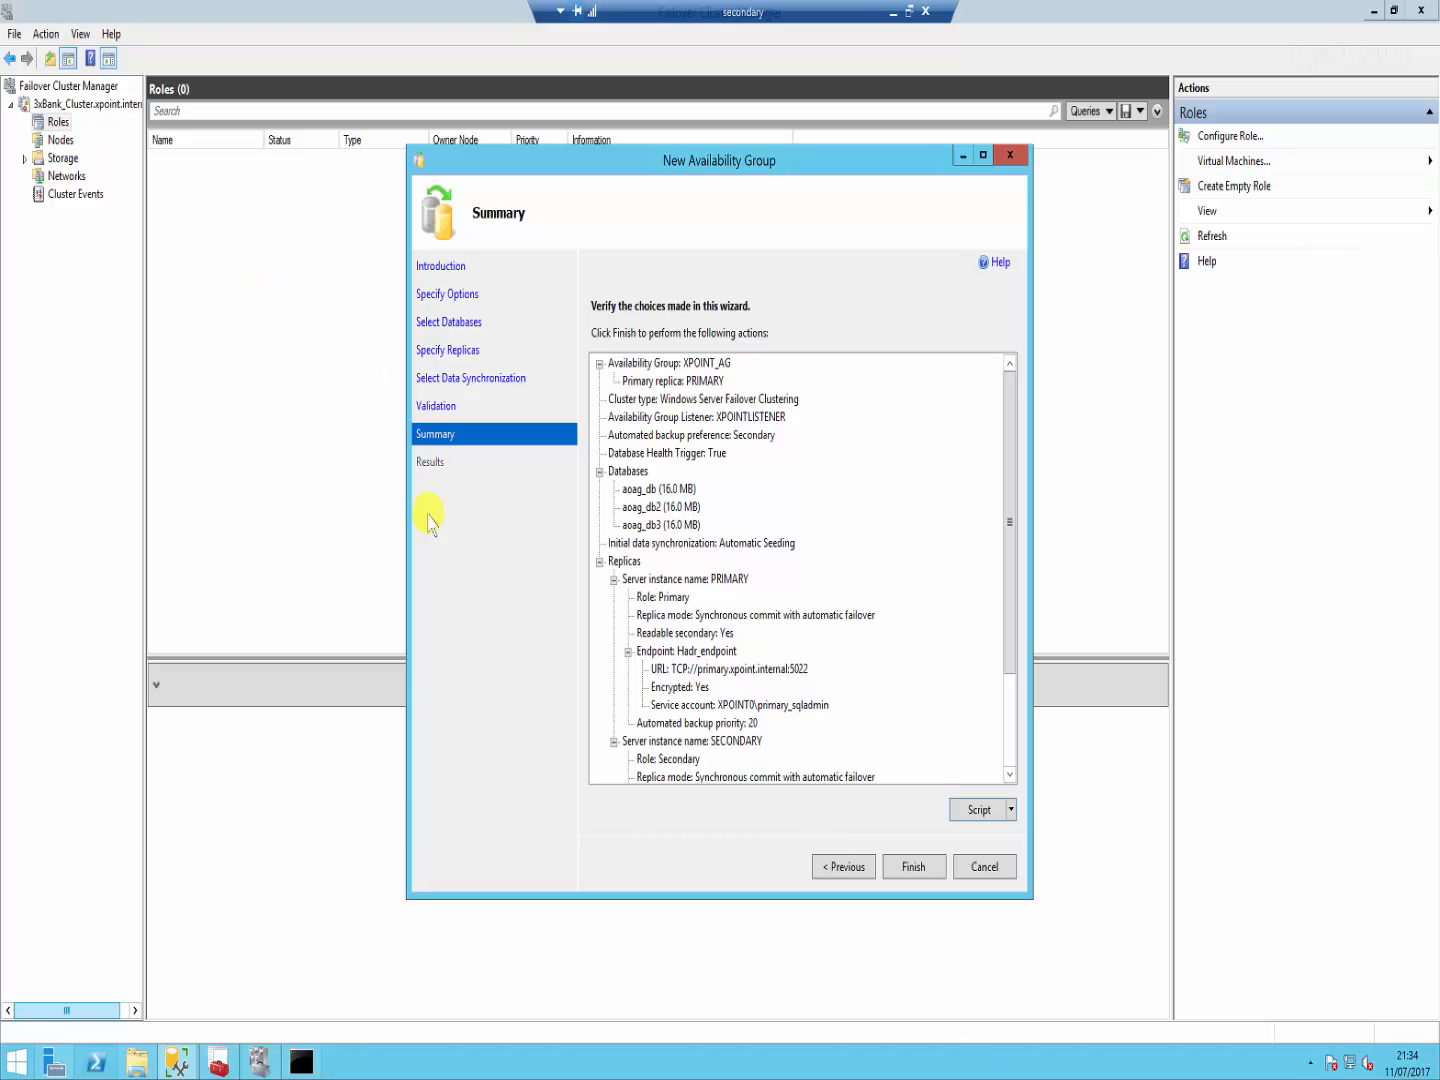
# Step: Switch to the generated script in SQL Server Management Studio and enable SQLCMD mode for it
pyautogui.moveTo(177, 1062)
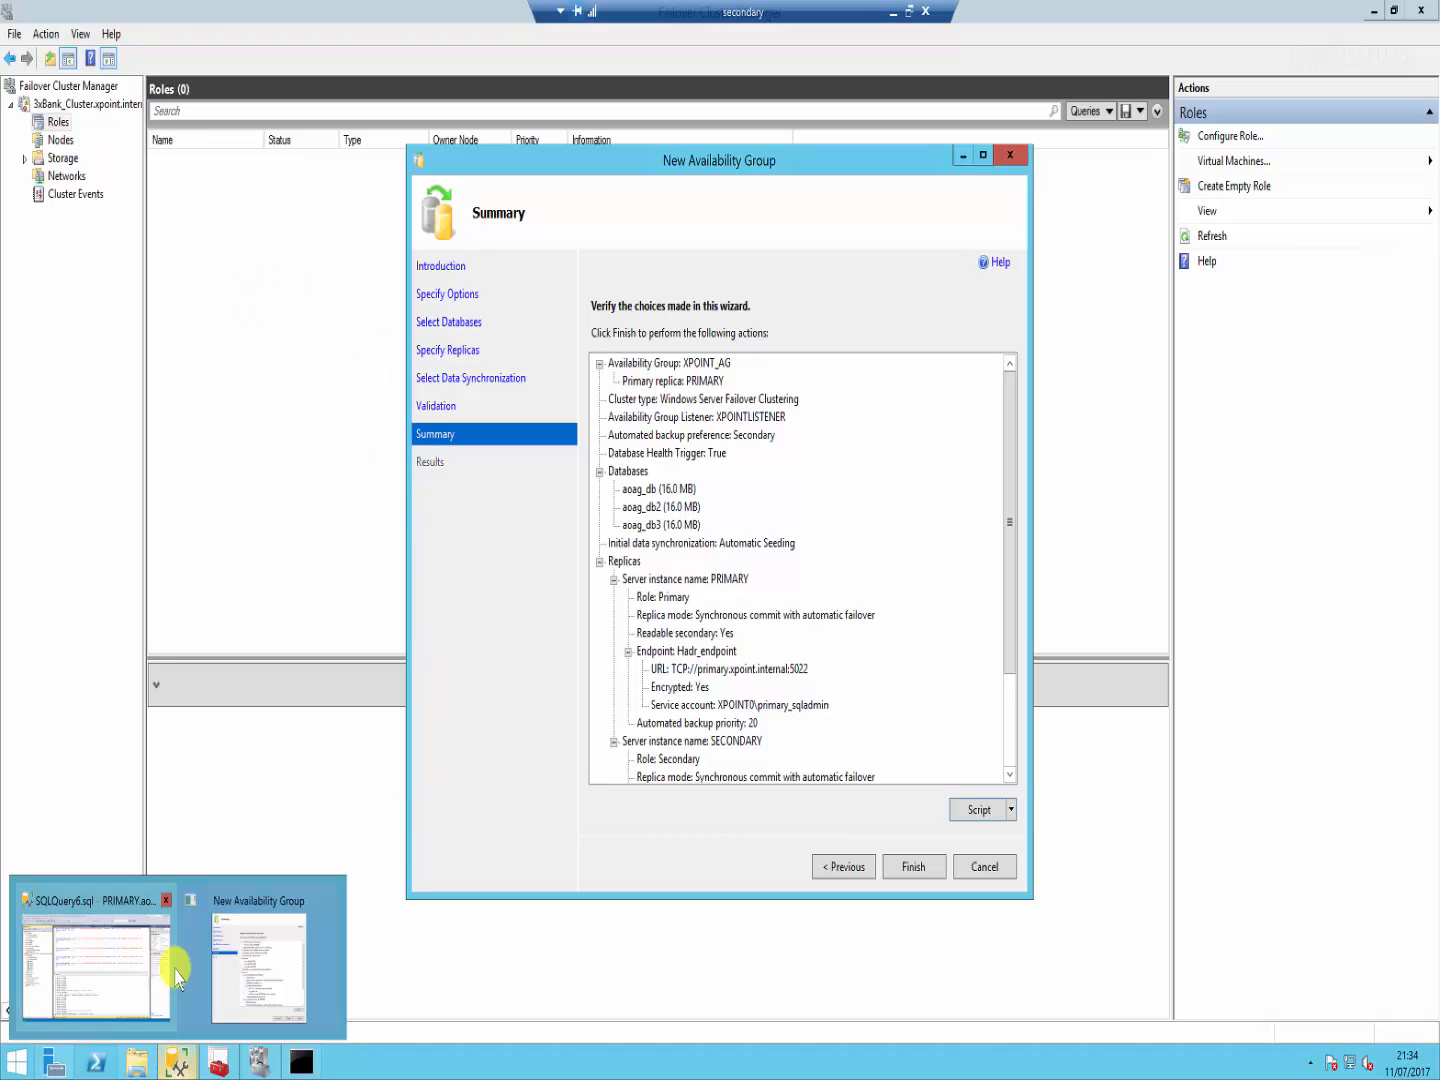
pyautogui.click(120, 955)
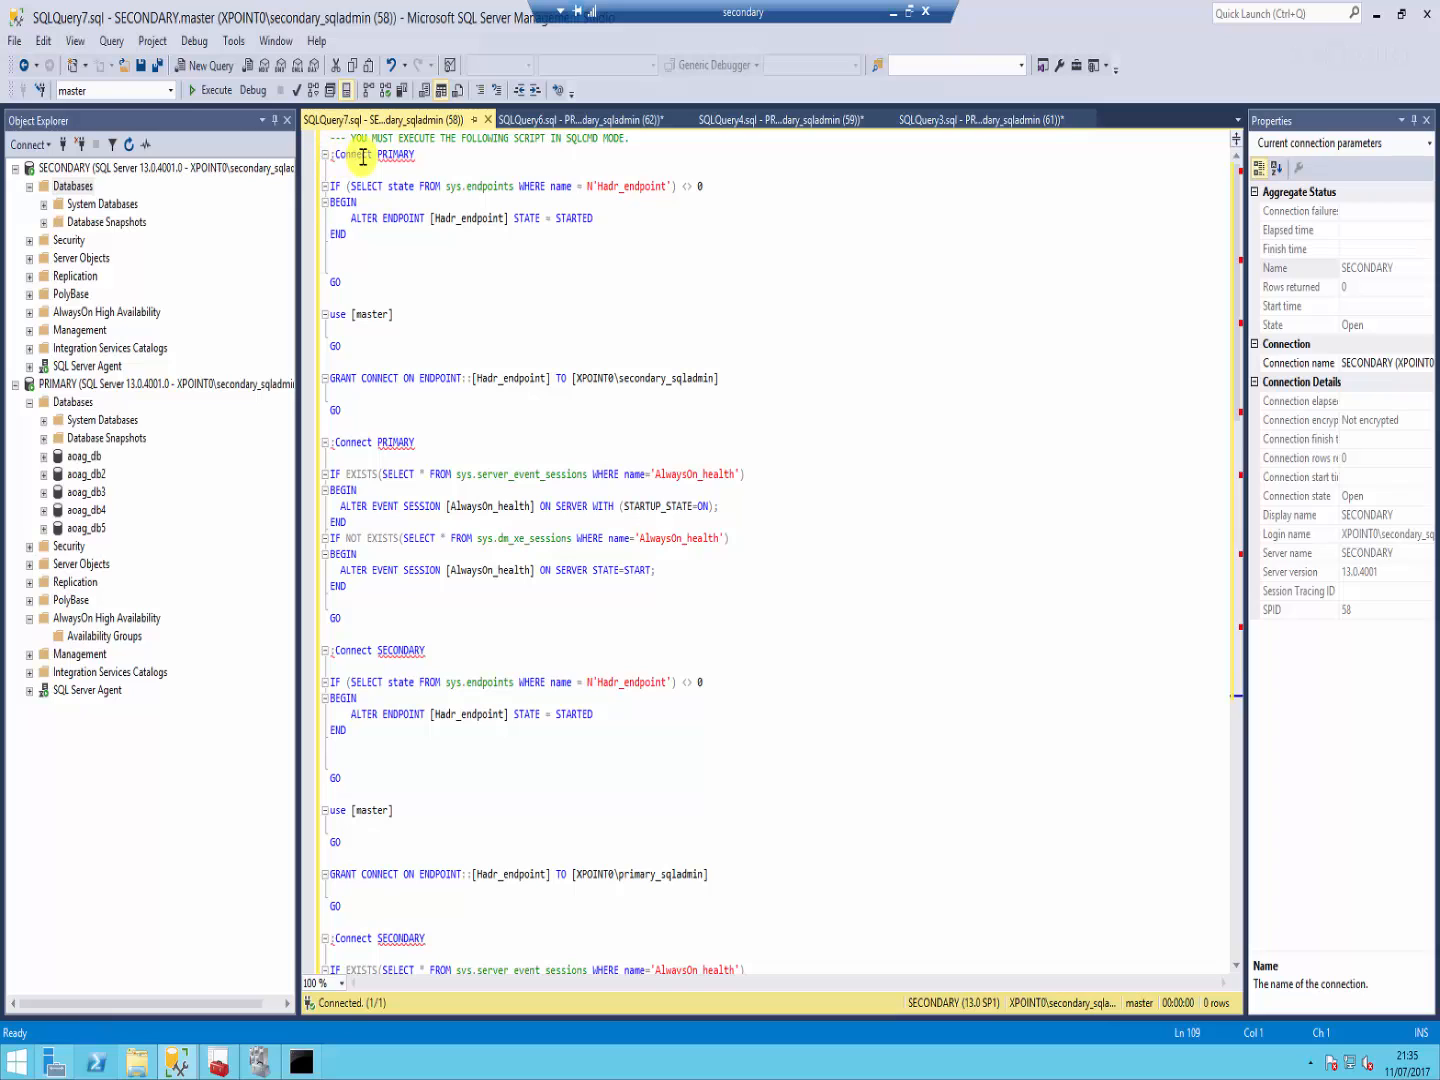
pyautogui.click(110, 40)
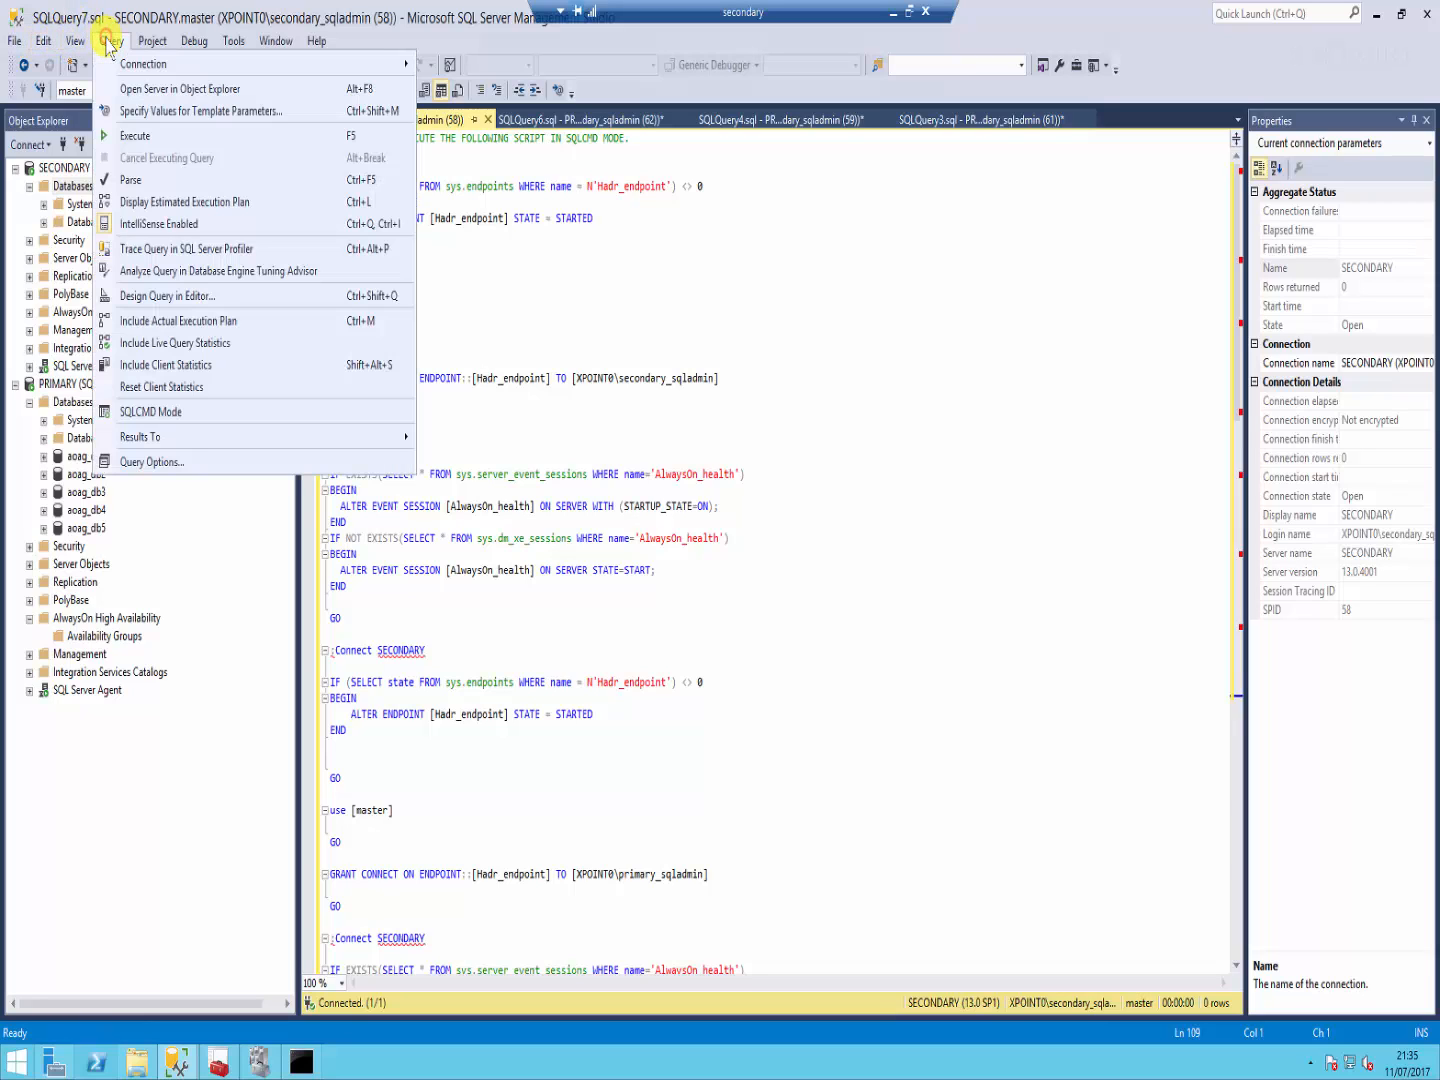
pyautogui.click(147, 412)
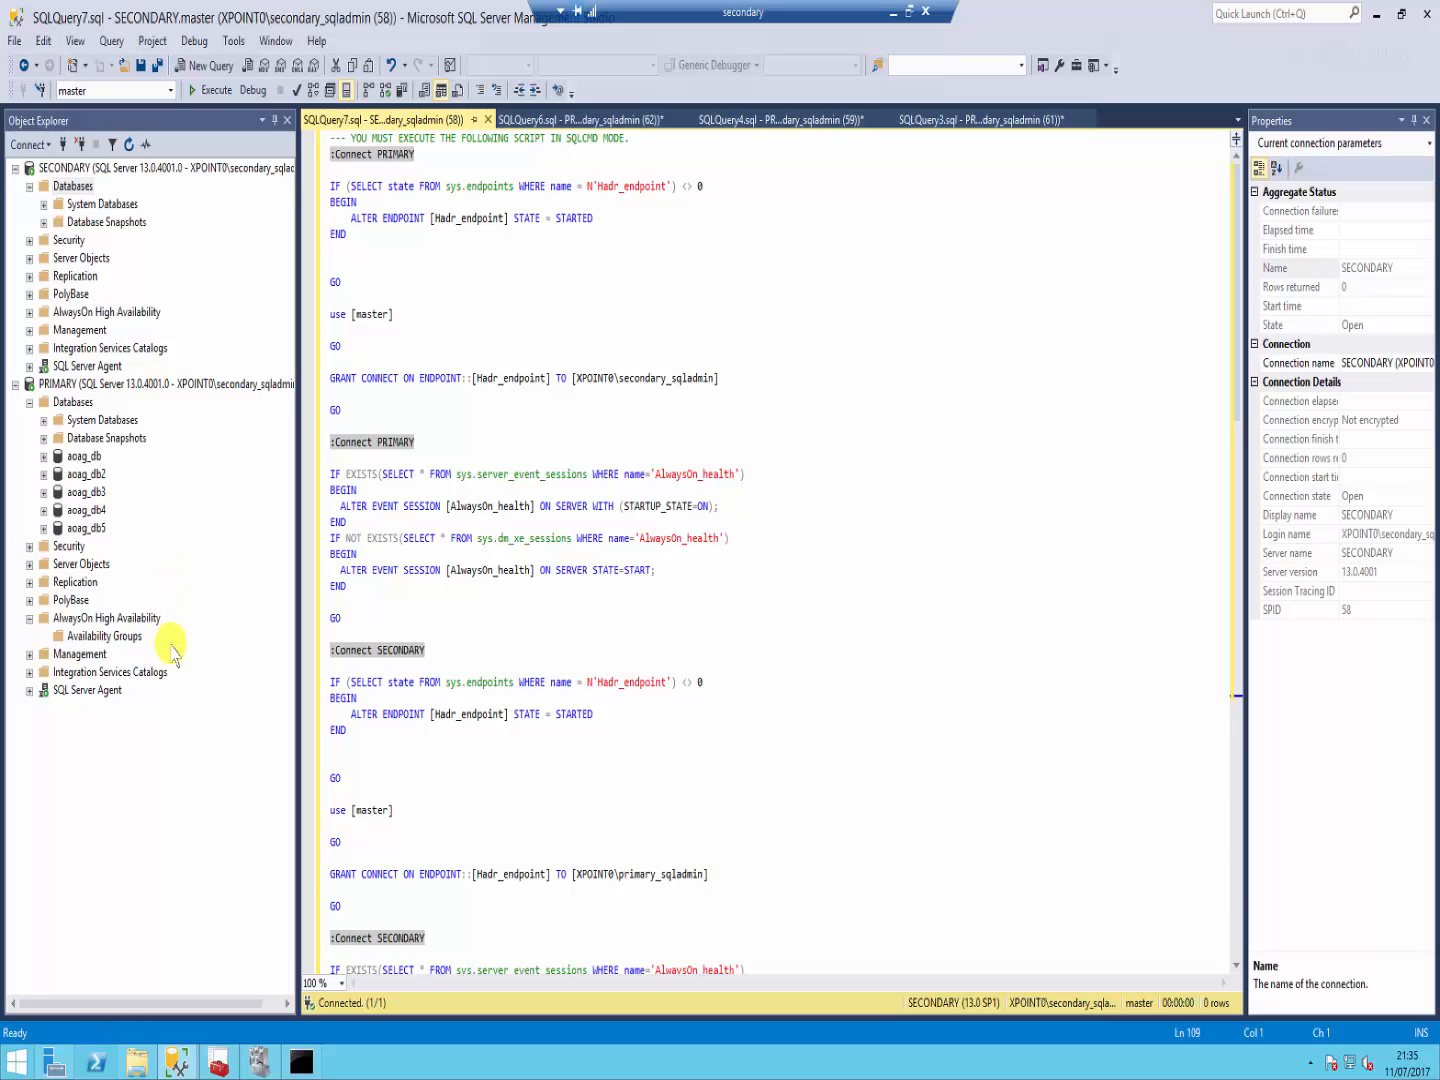
# Step: Return to the New Availability Group wizard's summary and finish it to create XPOINT_AG
pyautogui.moveTo(180, 1072)
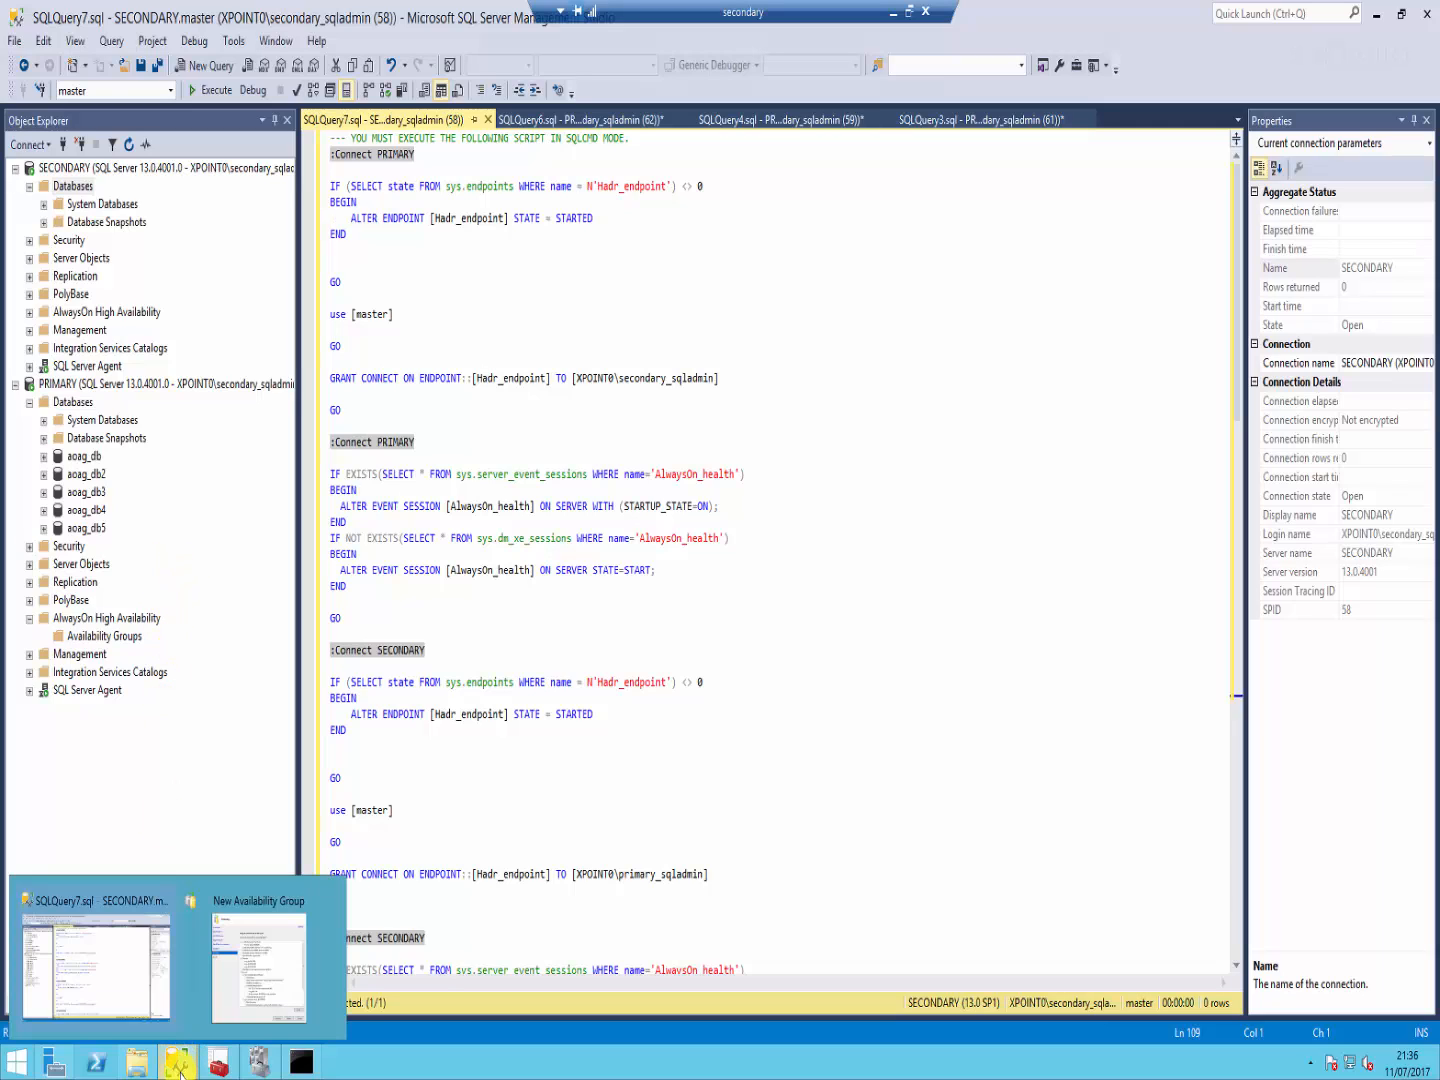
pyautogui.click(268, 935)
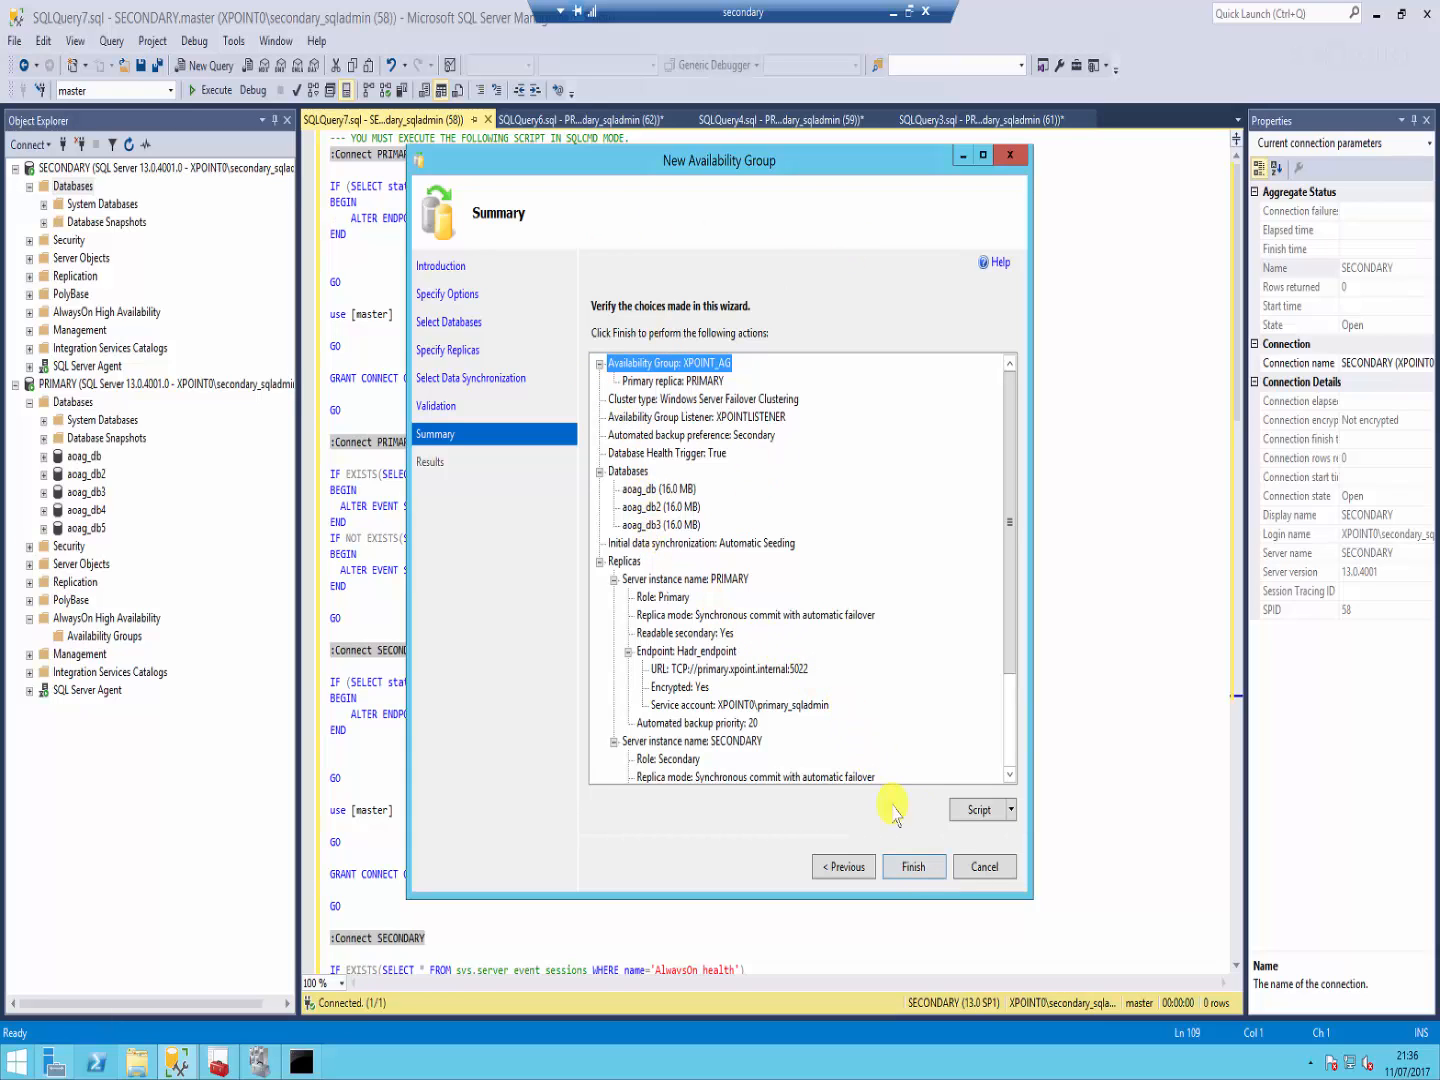
pyautogui.click(909, 869)
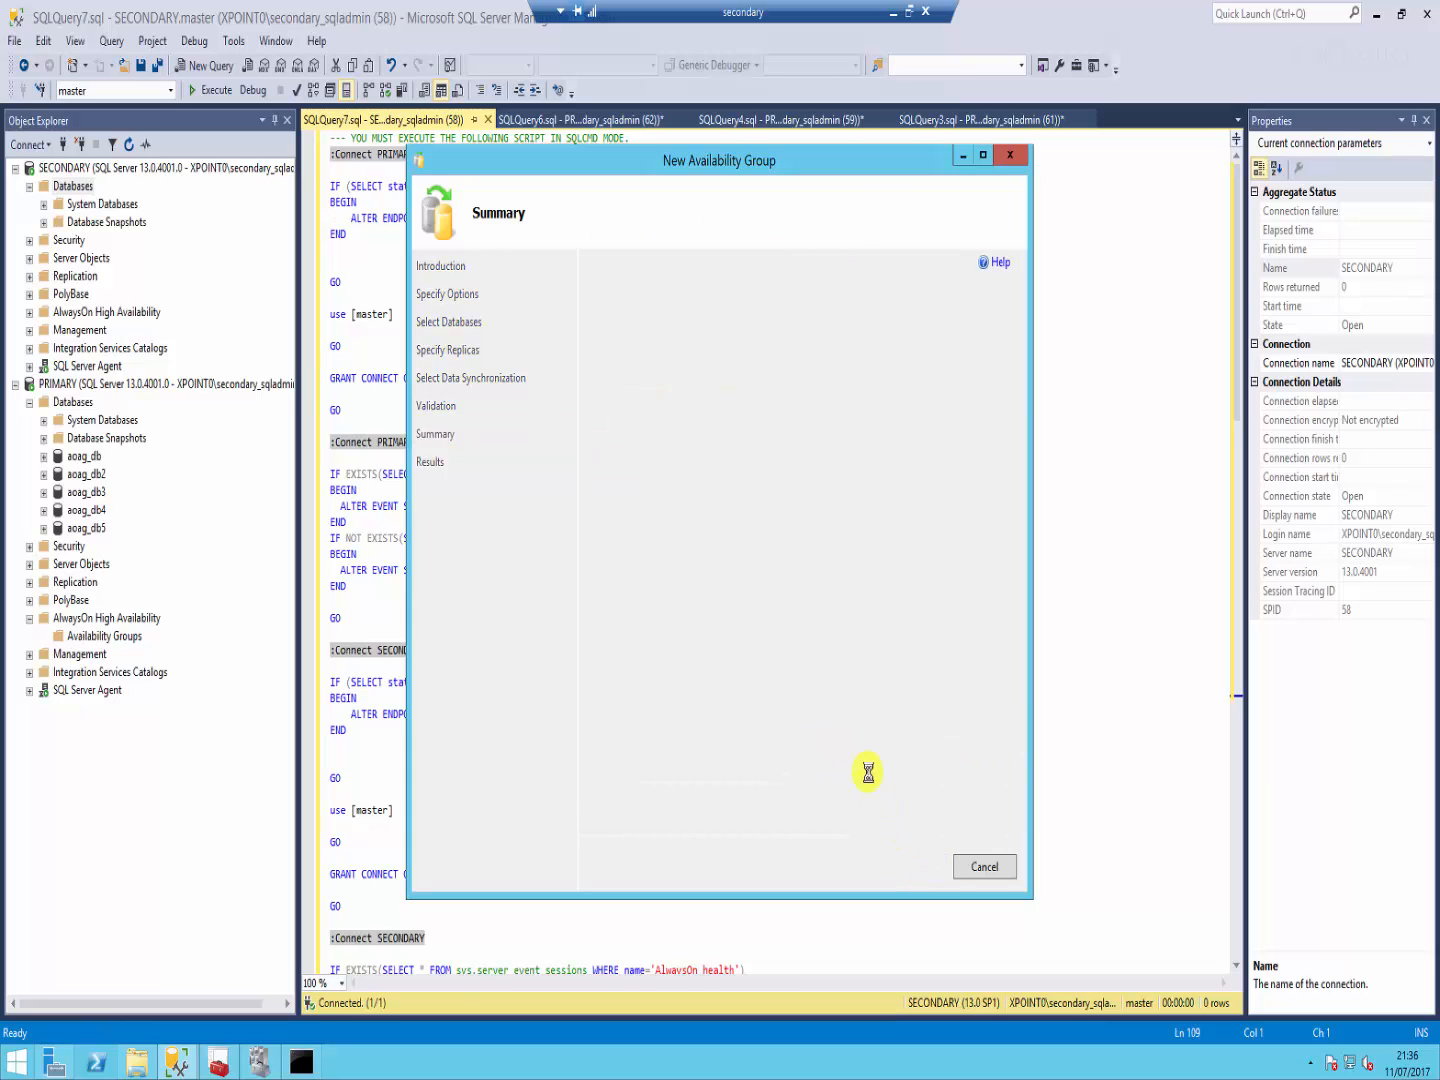
# Step: Check the cluster roles in Failover Cluster Manager, then return to the wizard and expand its progress details
pyautogui.click(261, 1063)
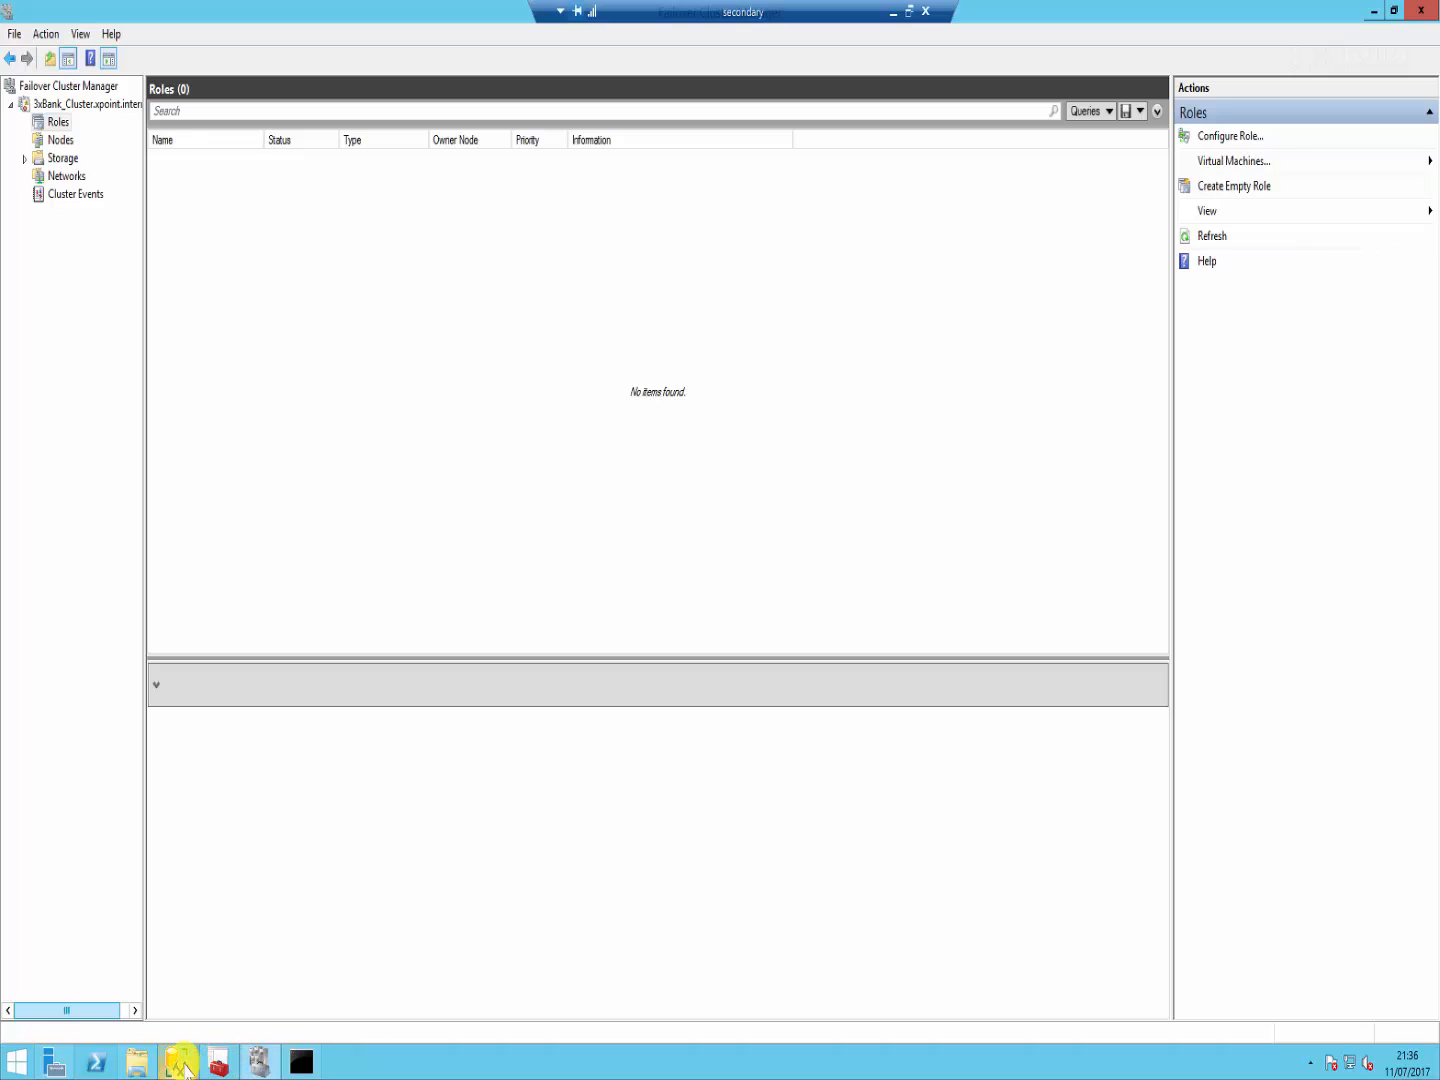
pyautogui.moveTo(182, 1066)
pyautogui.click(266, 960)
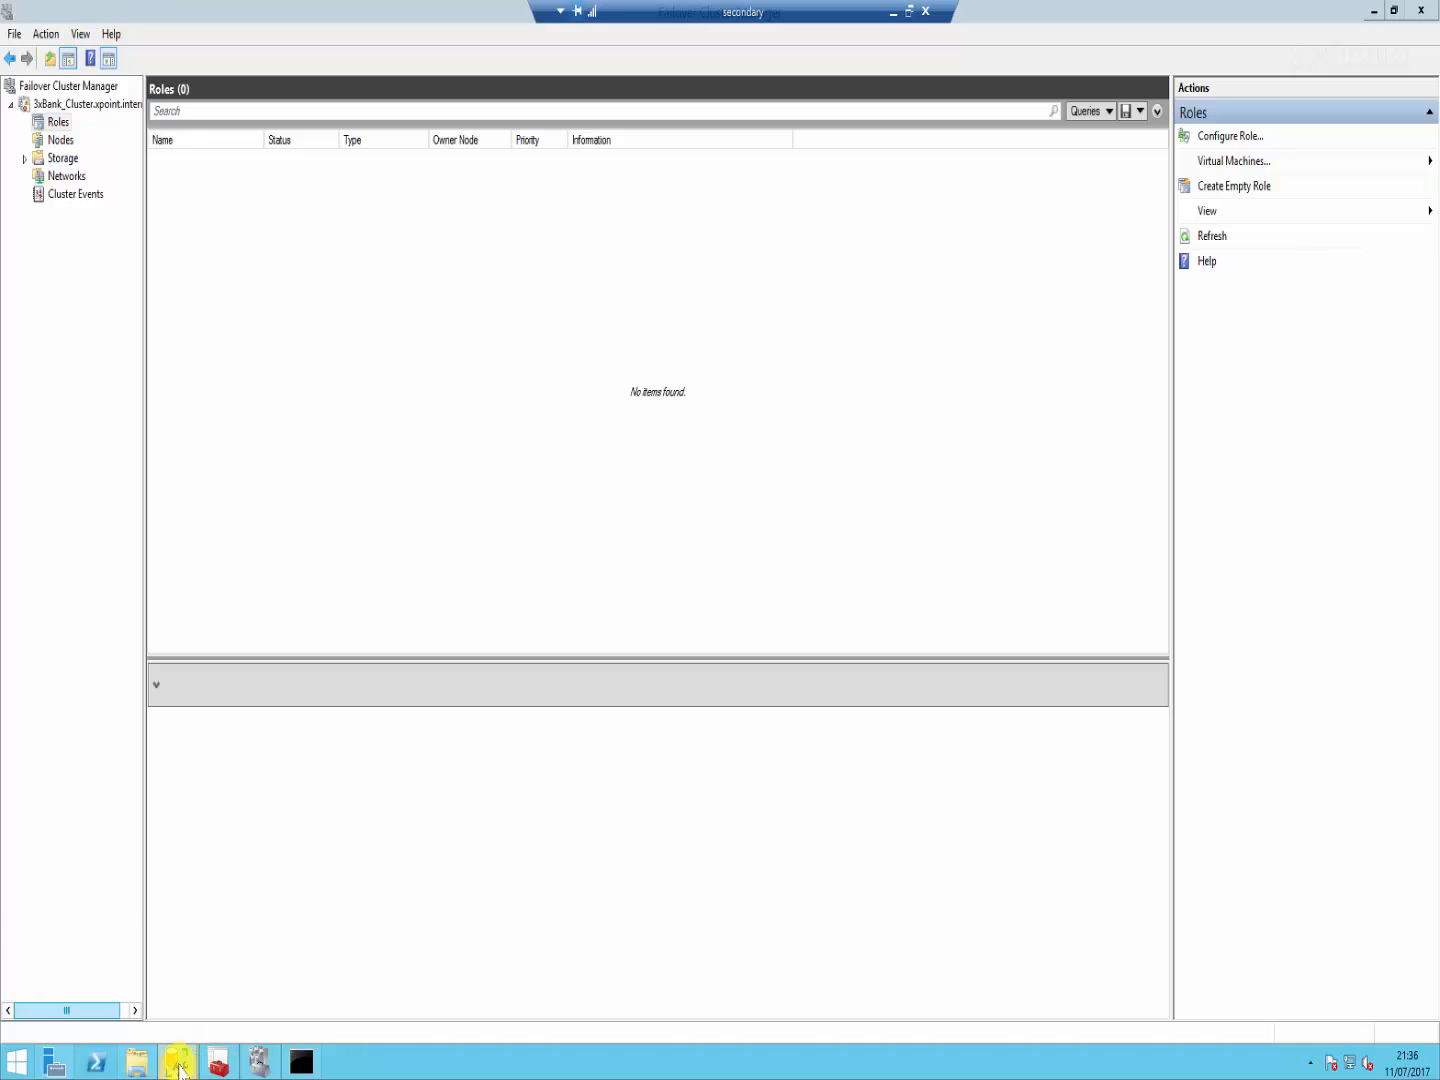
pyautogui.moveTo(177, 1060)
pyautogui.click(290, 965)
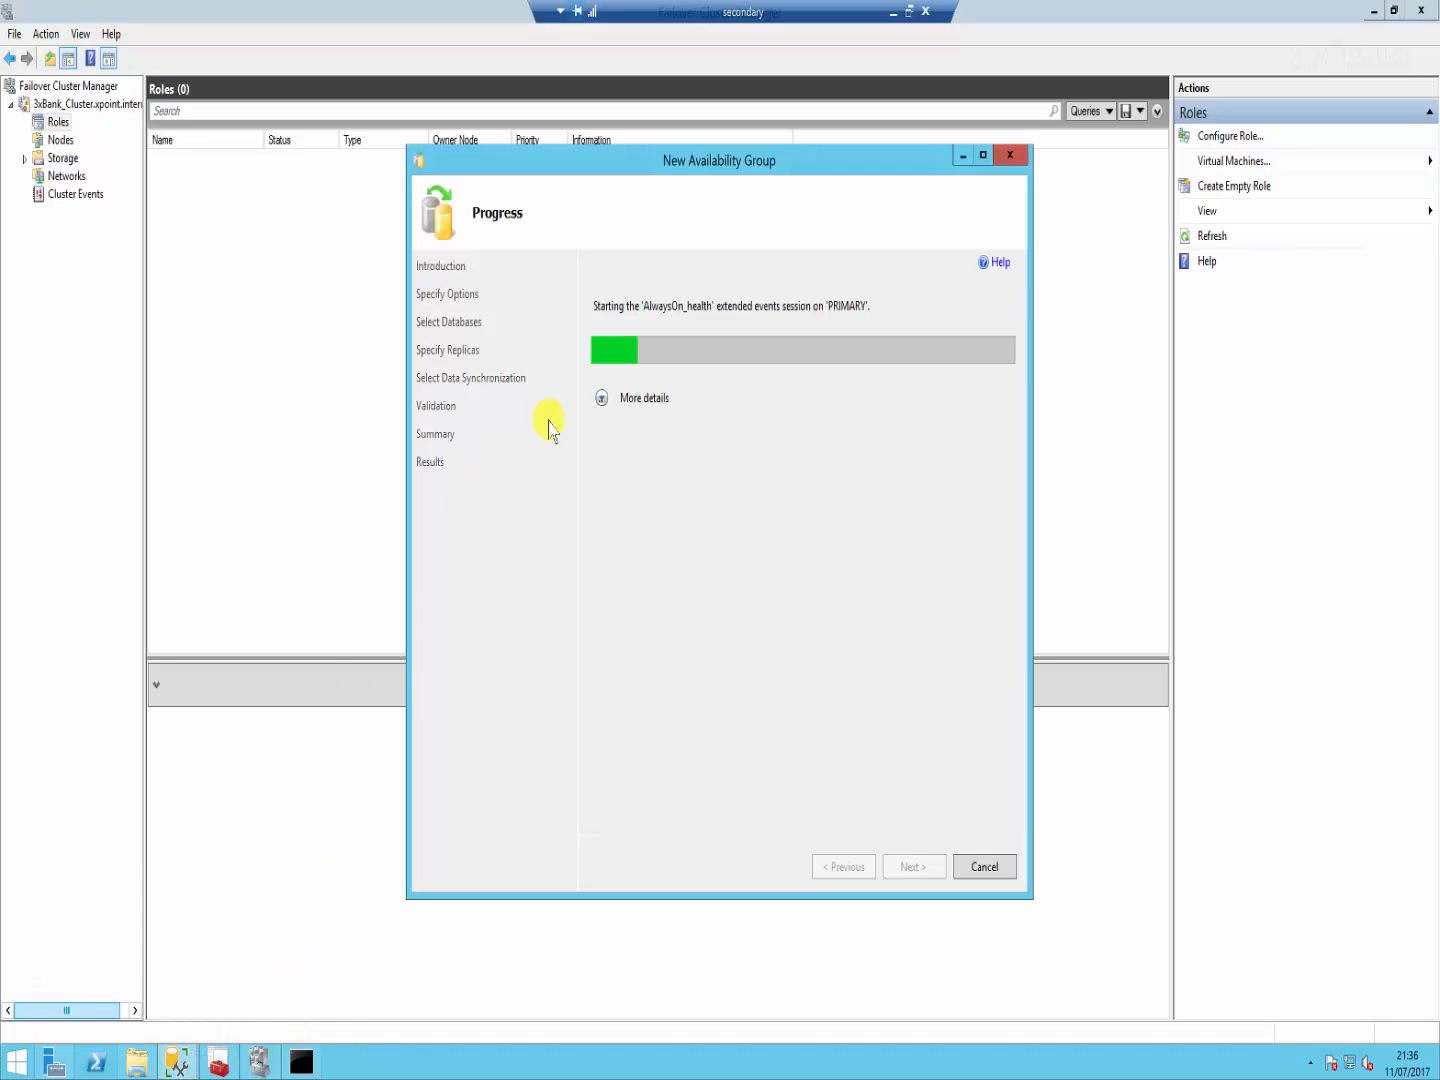
pyautogui.click(600, 400)
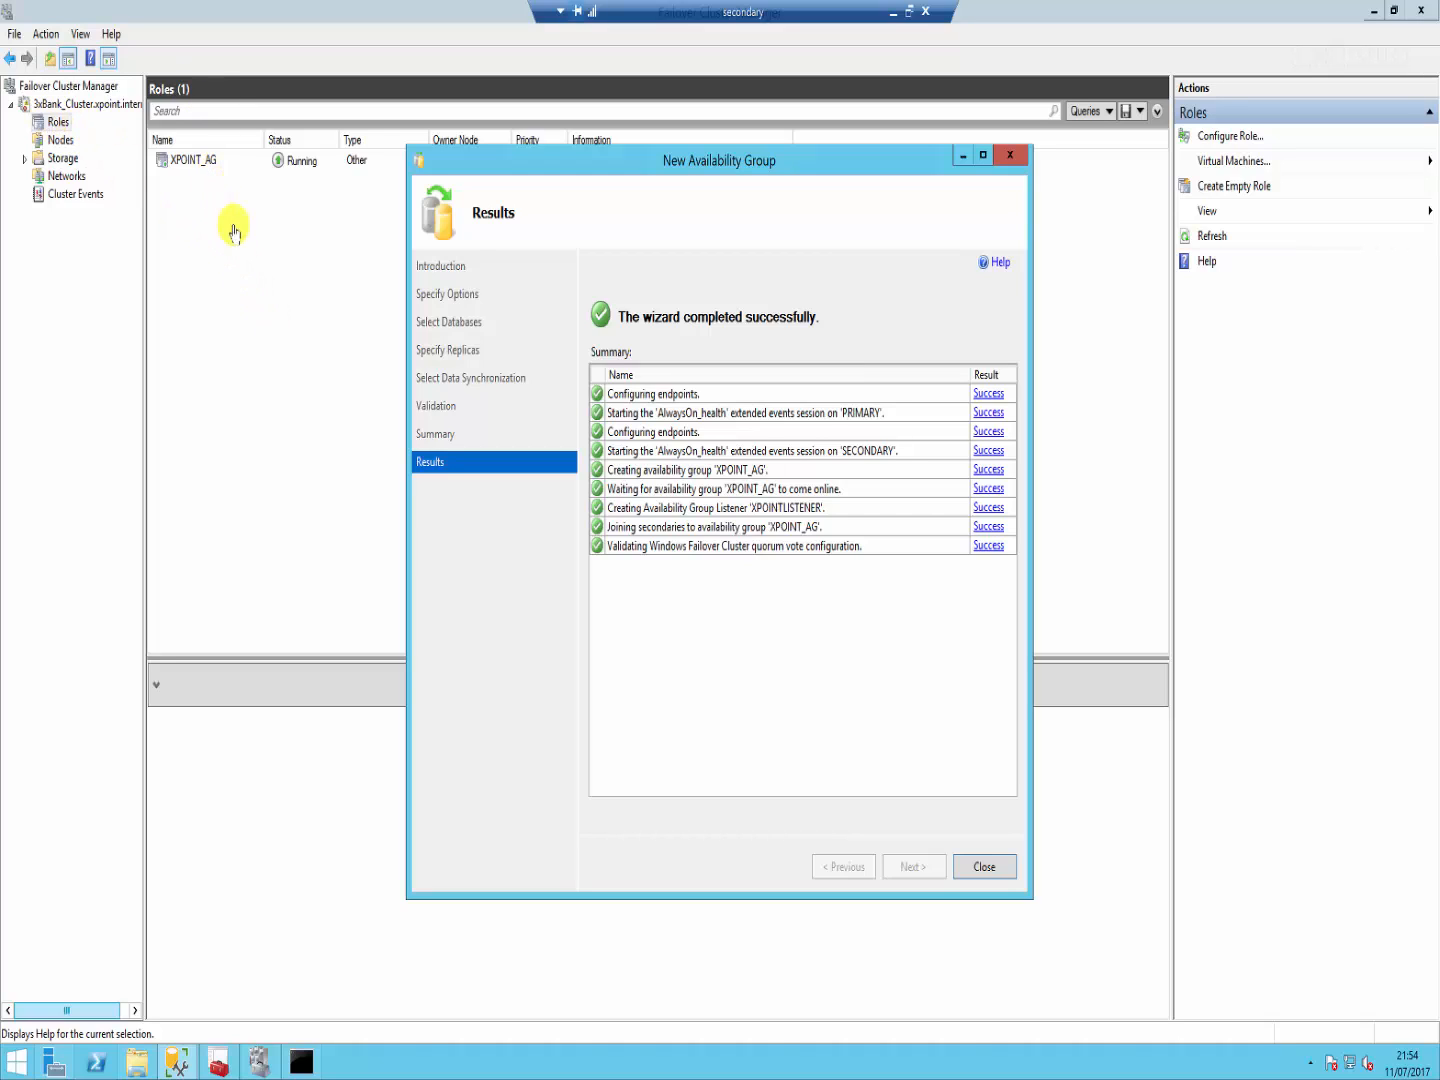
# Step: Switch to Failover Cluster Manager and examine the summary of the XPOINT_AG role
pyautogui.click(266, 283)
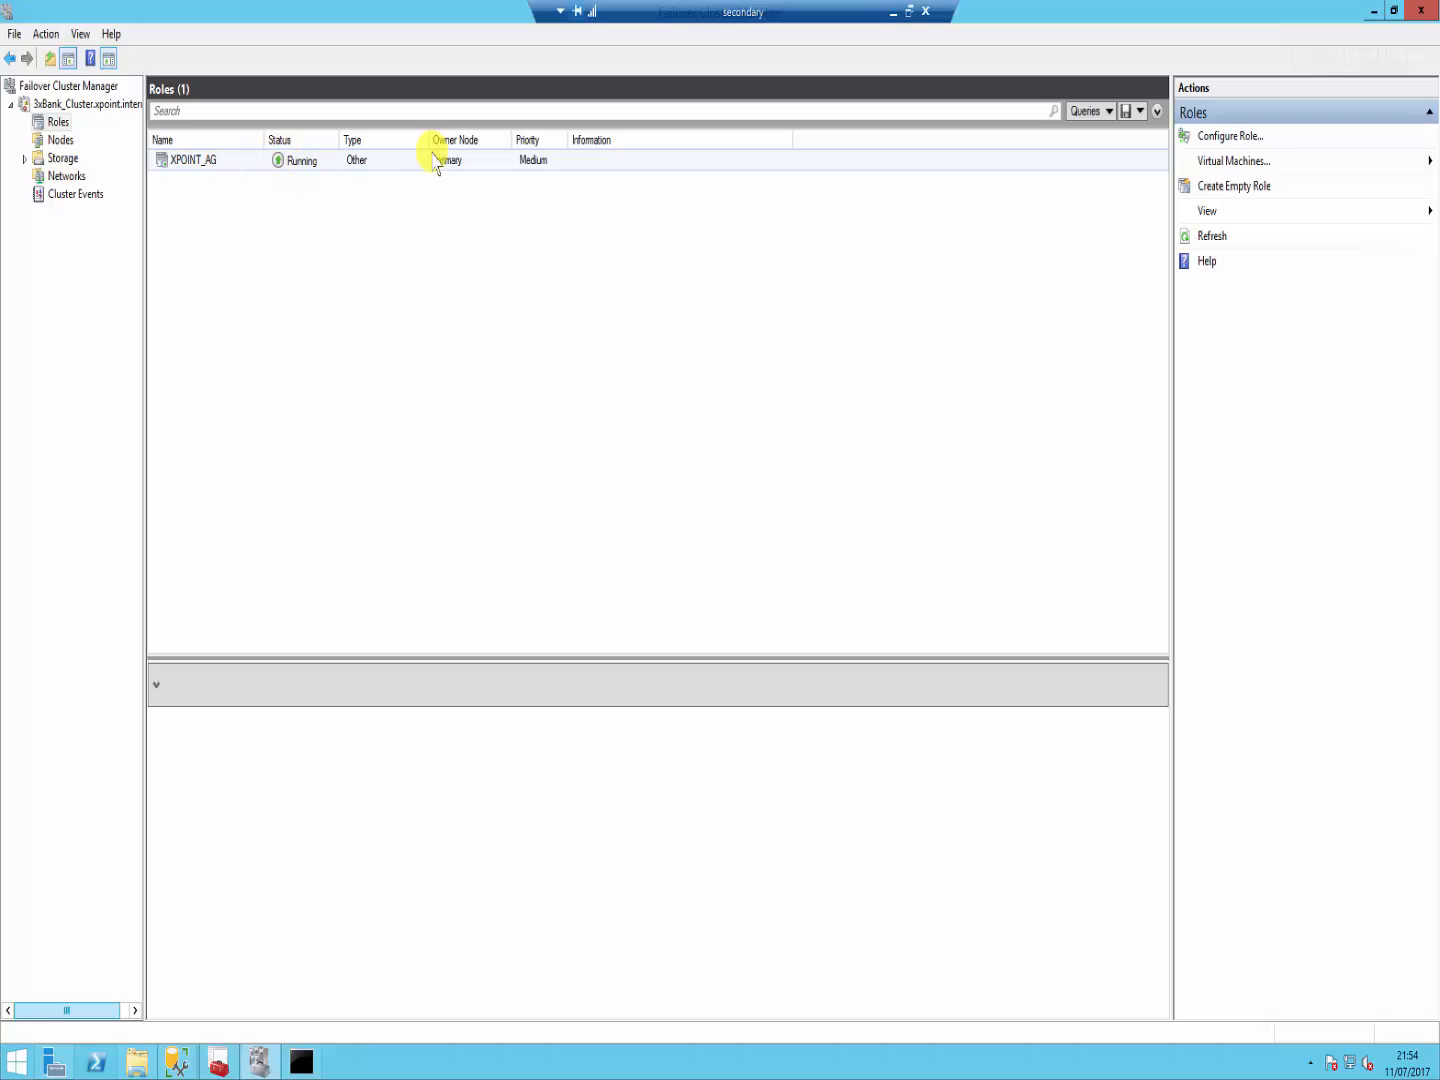
pyautogui.click(183, 172)
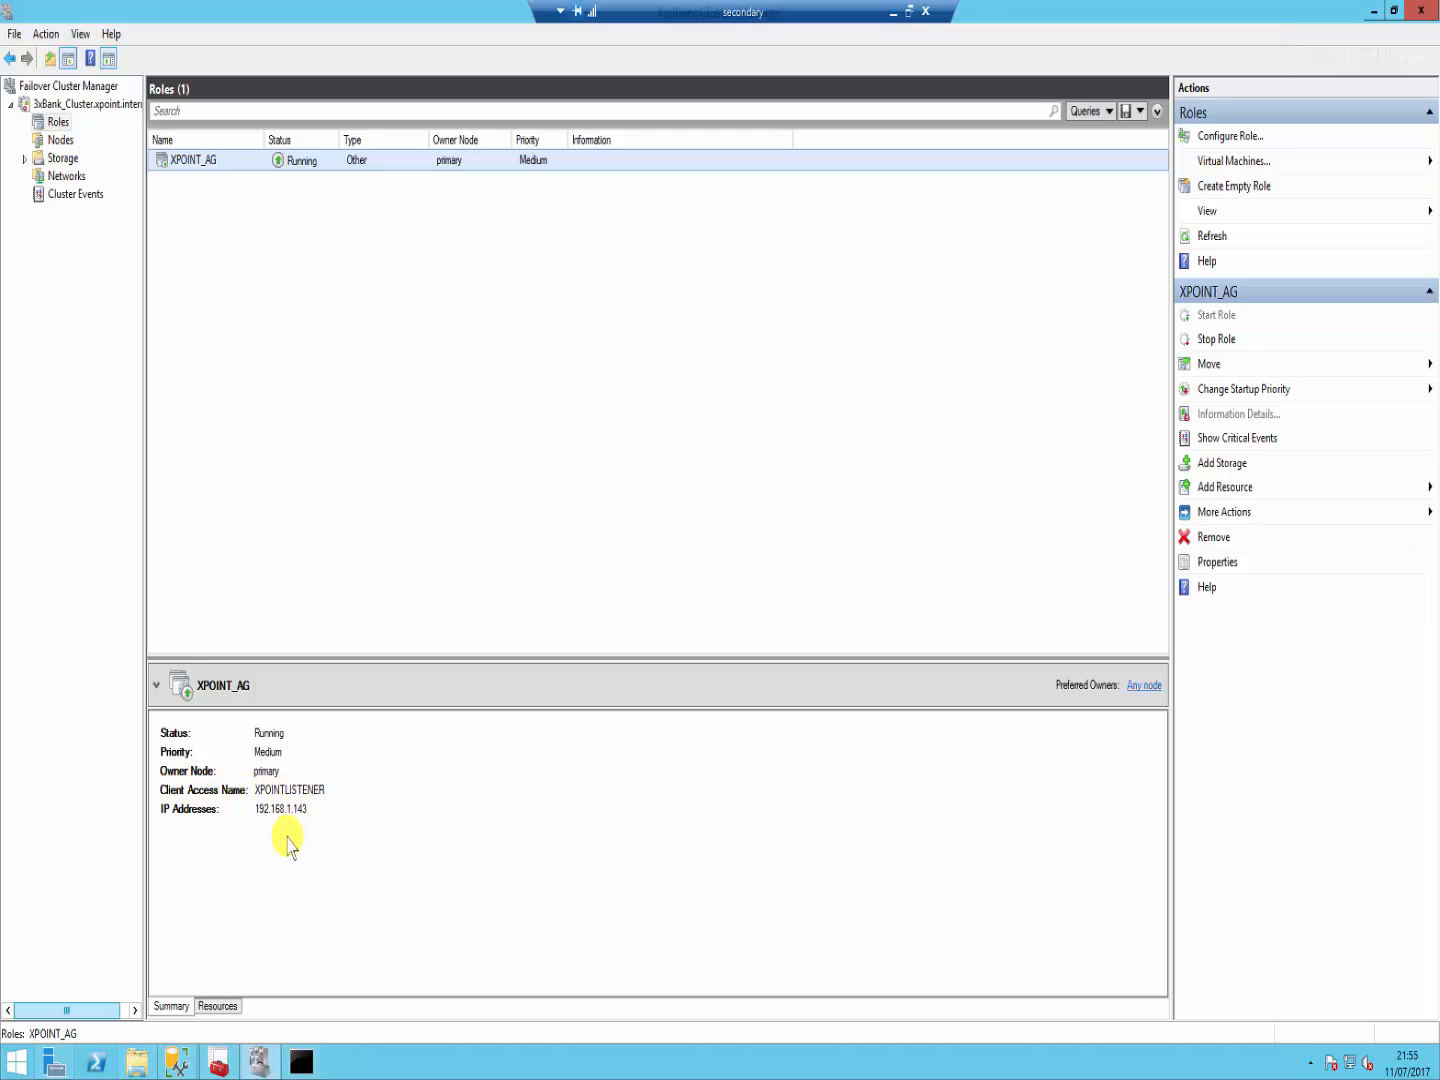
# Step: Switch to SQL Server Management Studio and refresh the PRIMARY instance in Object Explorer
pyautogui.click(177, 1062)
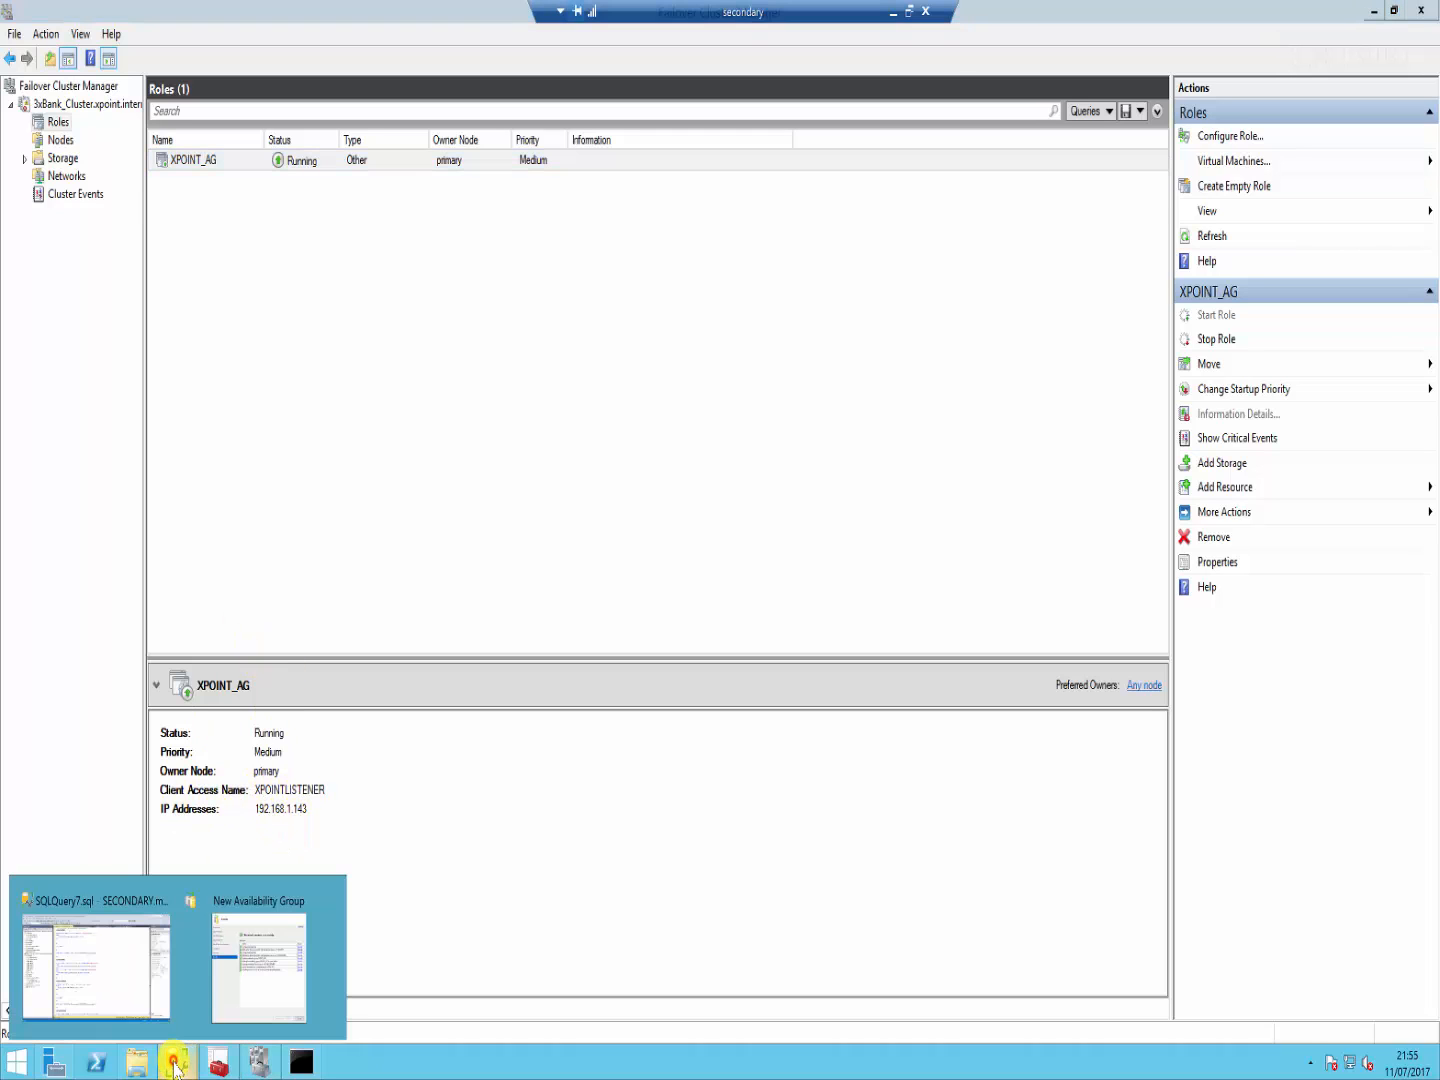
pyautogui.click(150, 963)
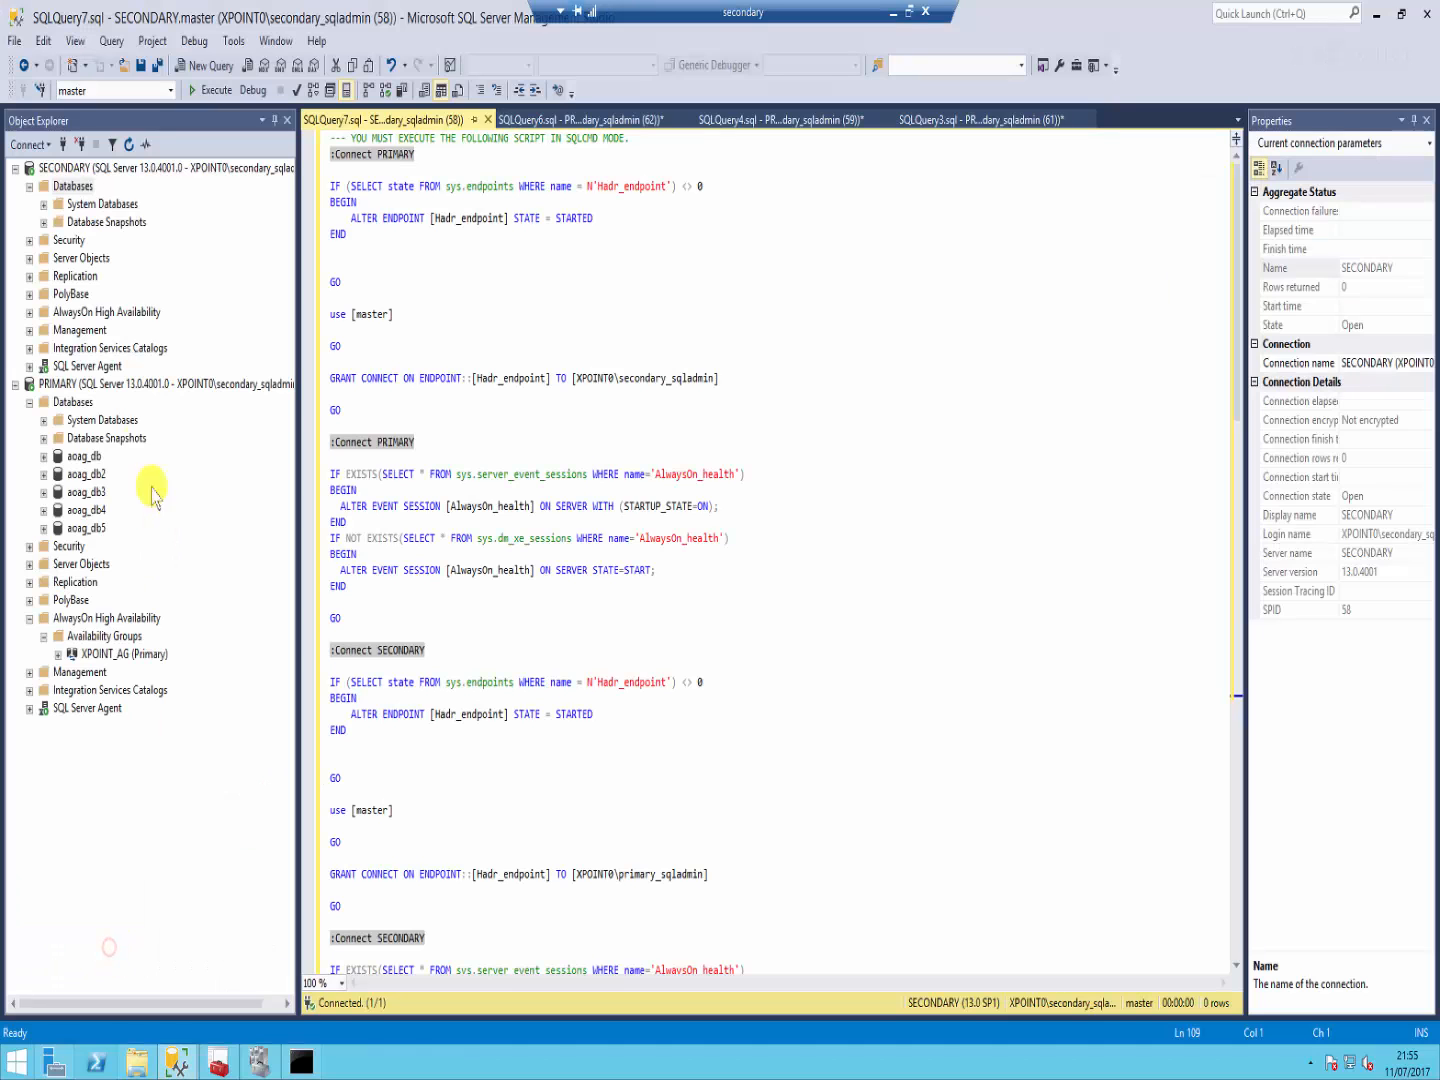
pyautogui.click(67, 384)
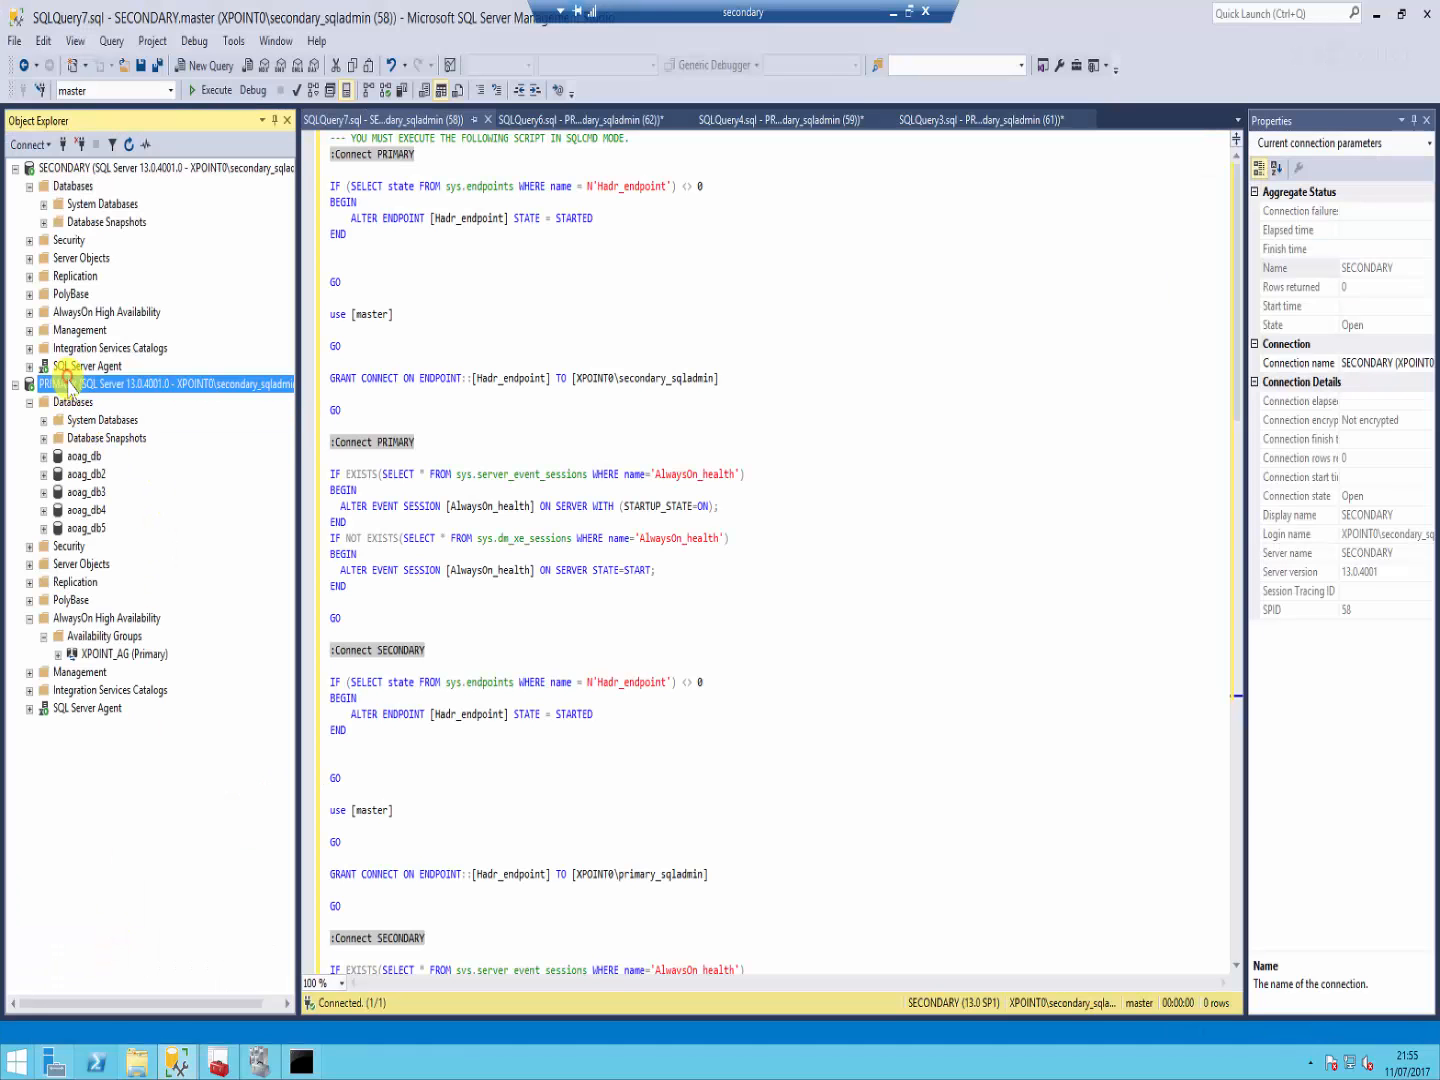
pyautogui.click(129, 144)
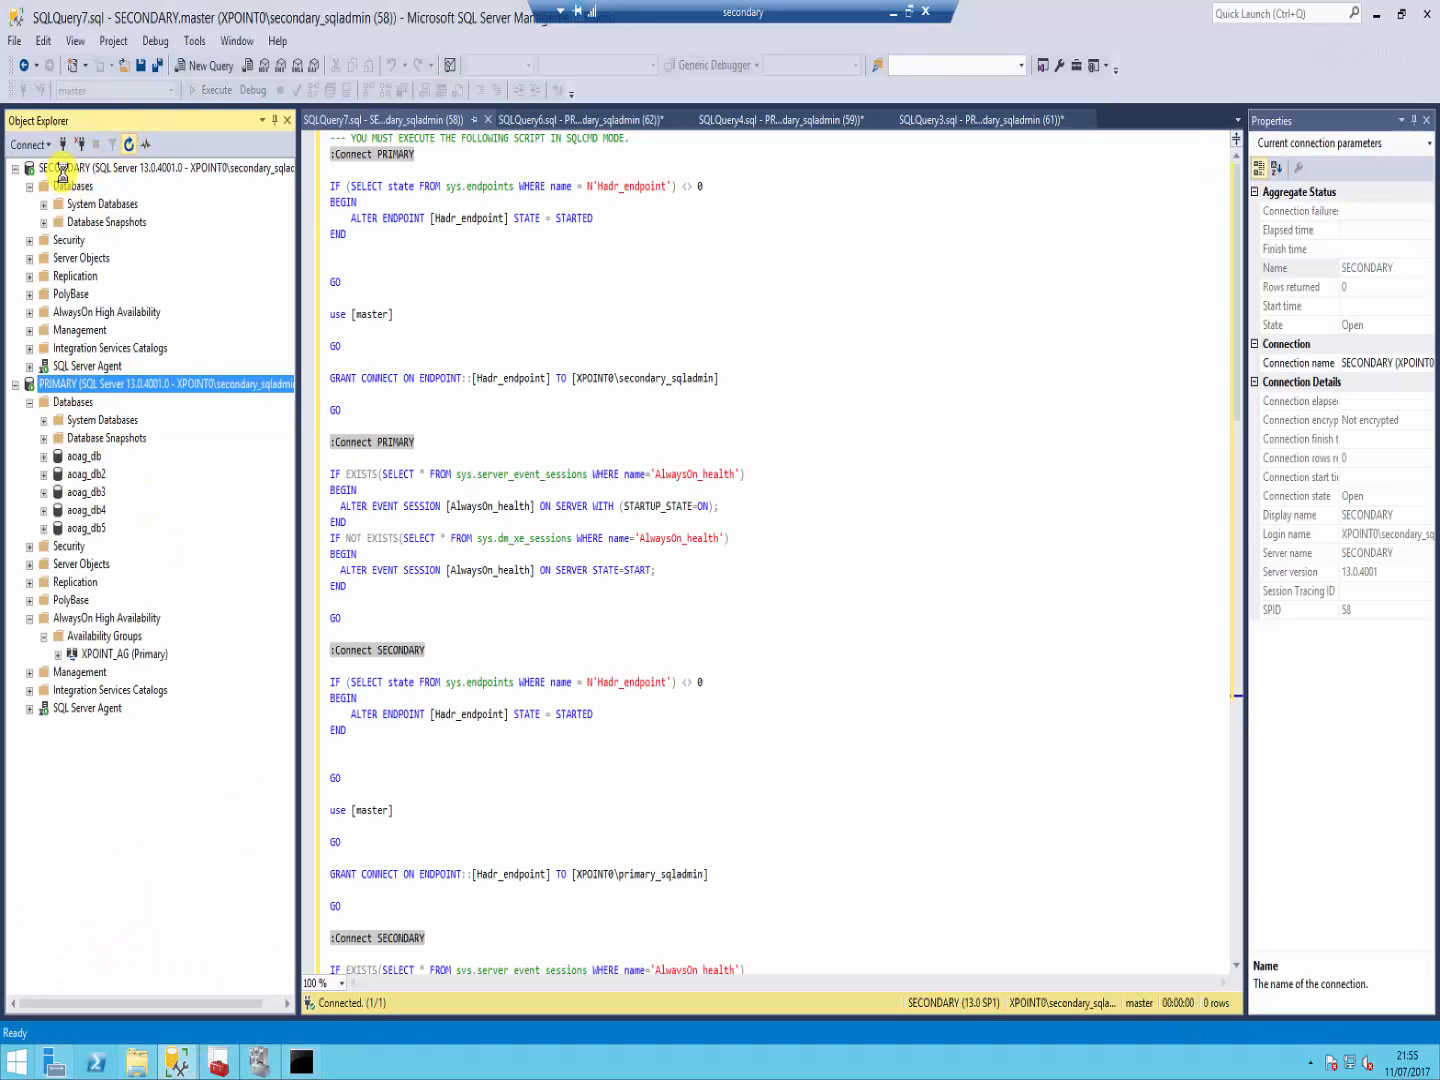
# Step: Refresh the SECONDARY instance in Object Explorer and expand the server nodes again
pyautogui.click(82, 168)
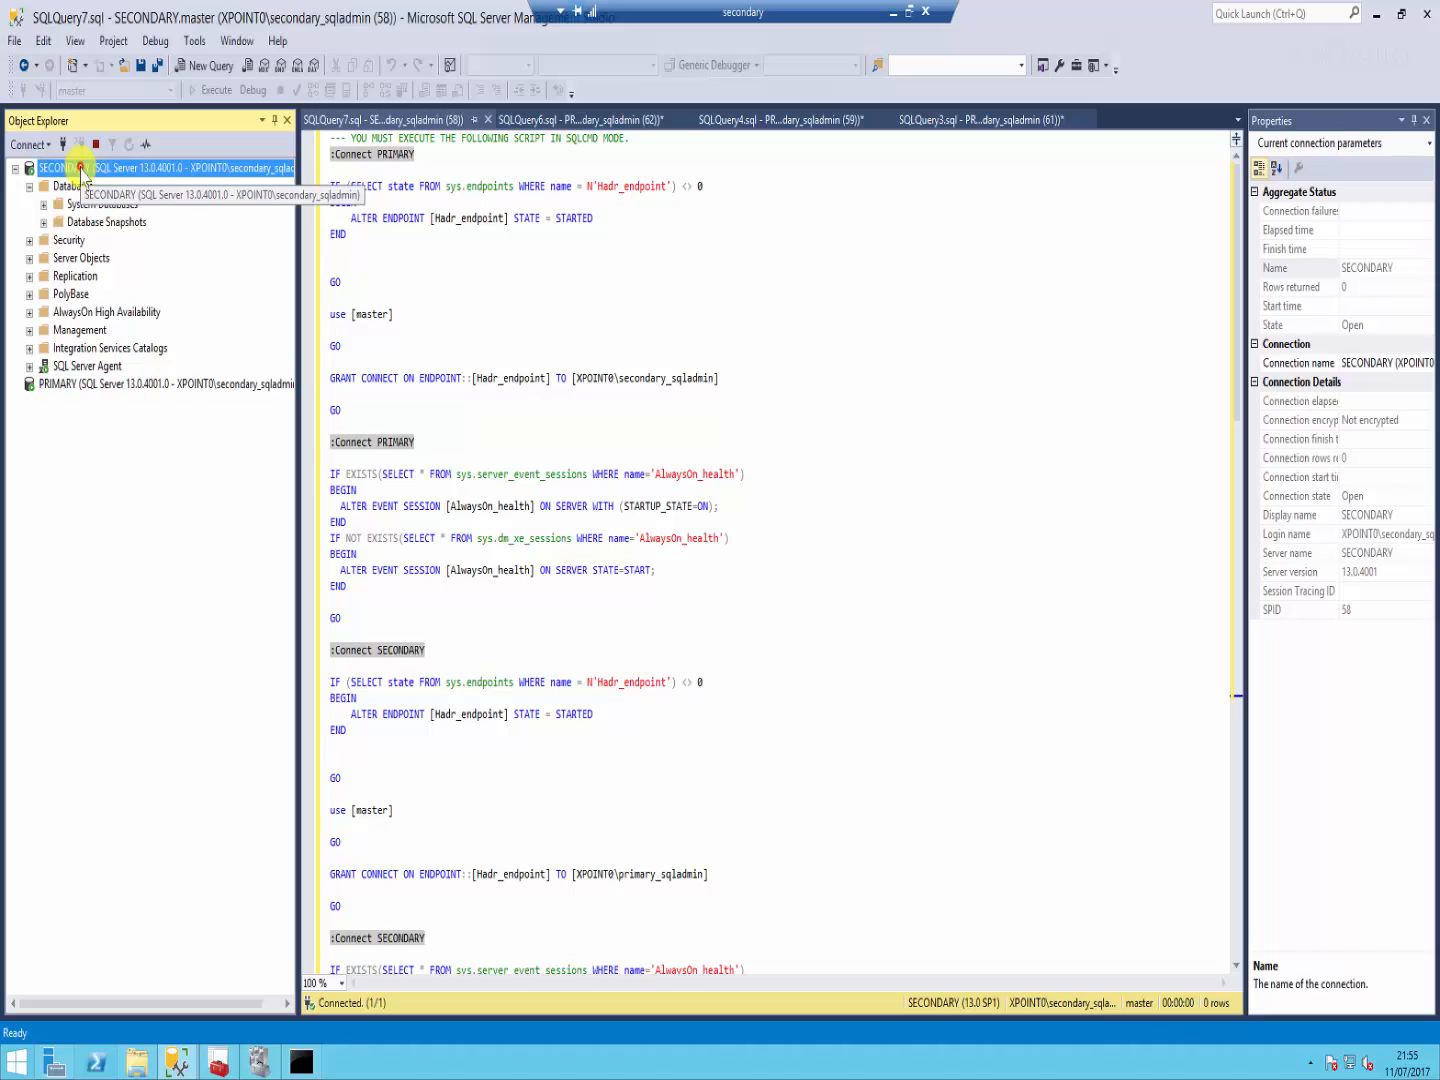
pyautogui.click(129, 144)
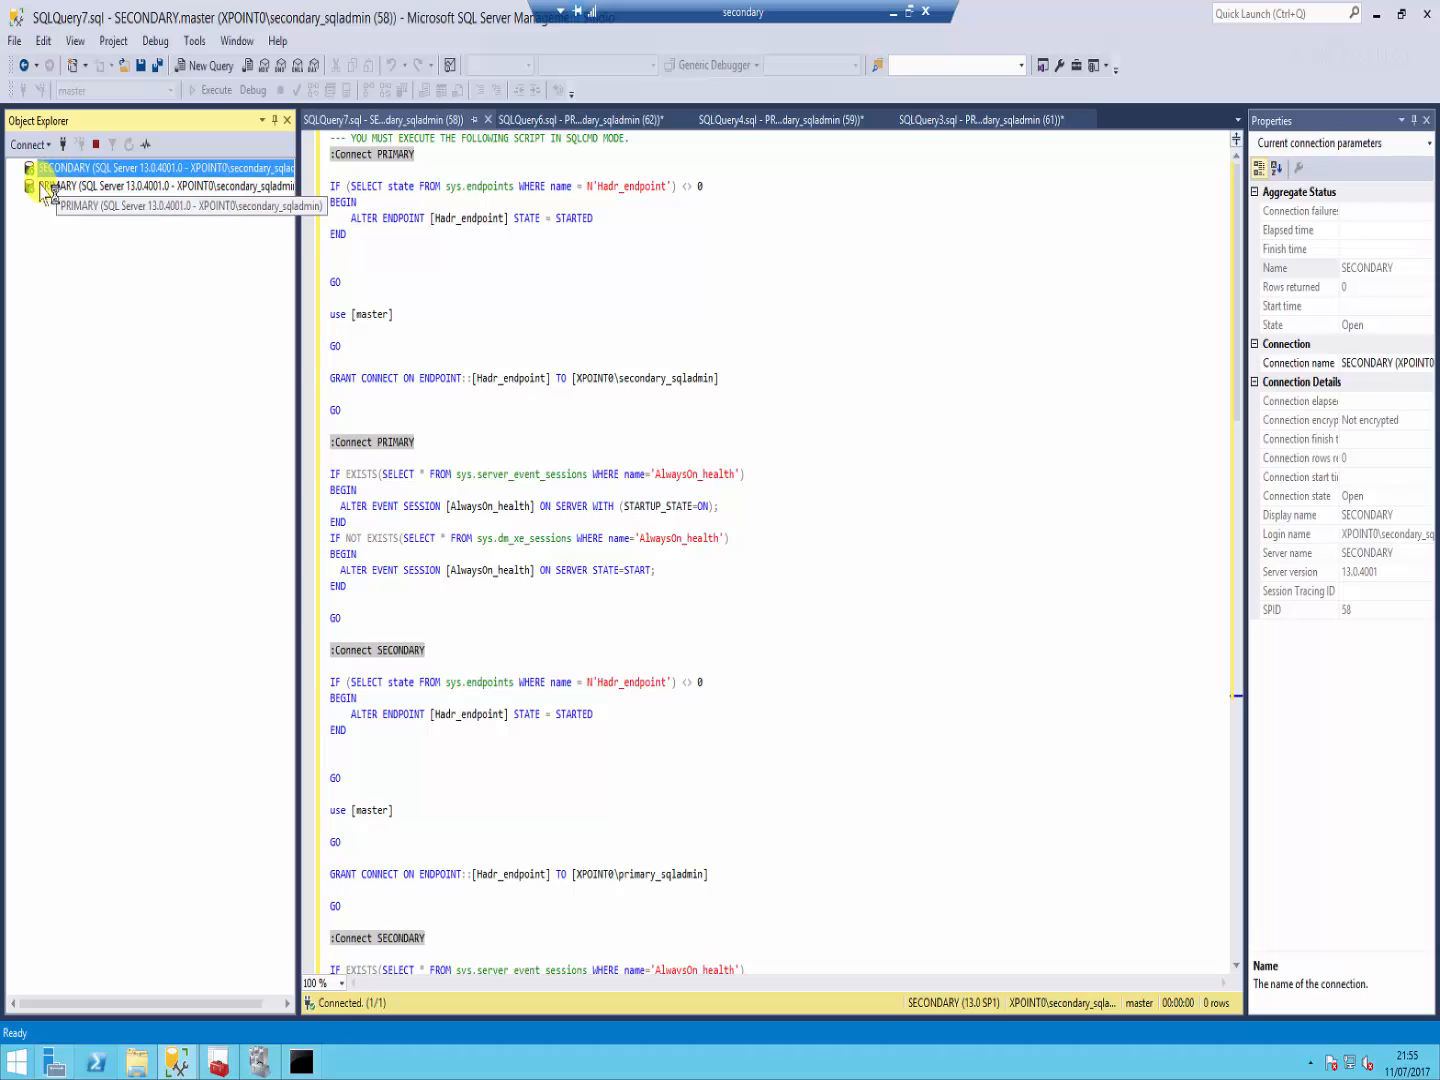
pyautogui.doubleClick(112, 175)
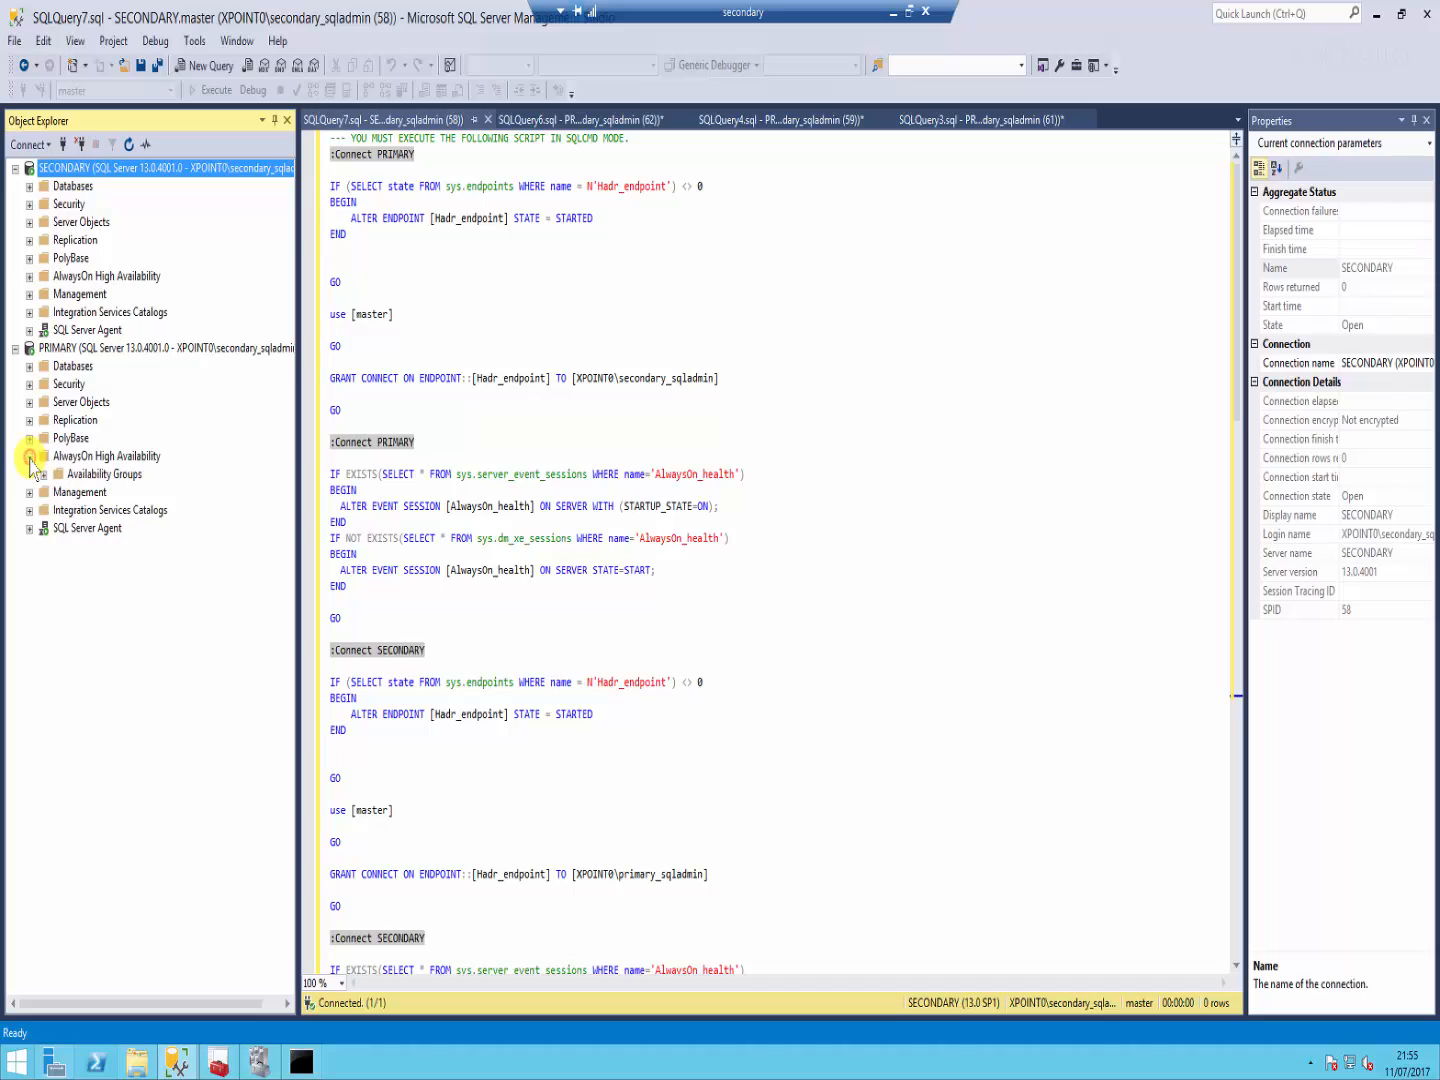
# Step: Expand XPOINT_AG's availability replicas and databases on PRIMARY, along with the instance's Databases folder, to check their synchronization state
pyautogui.click(30, 457)
pyautogui.click(44, 473)
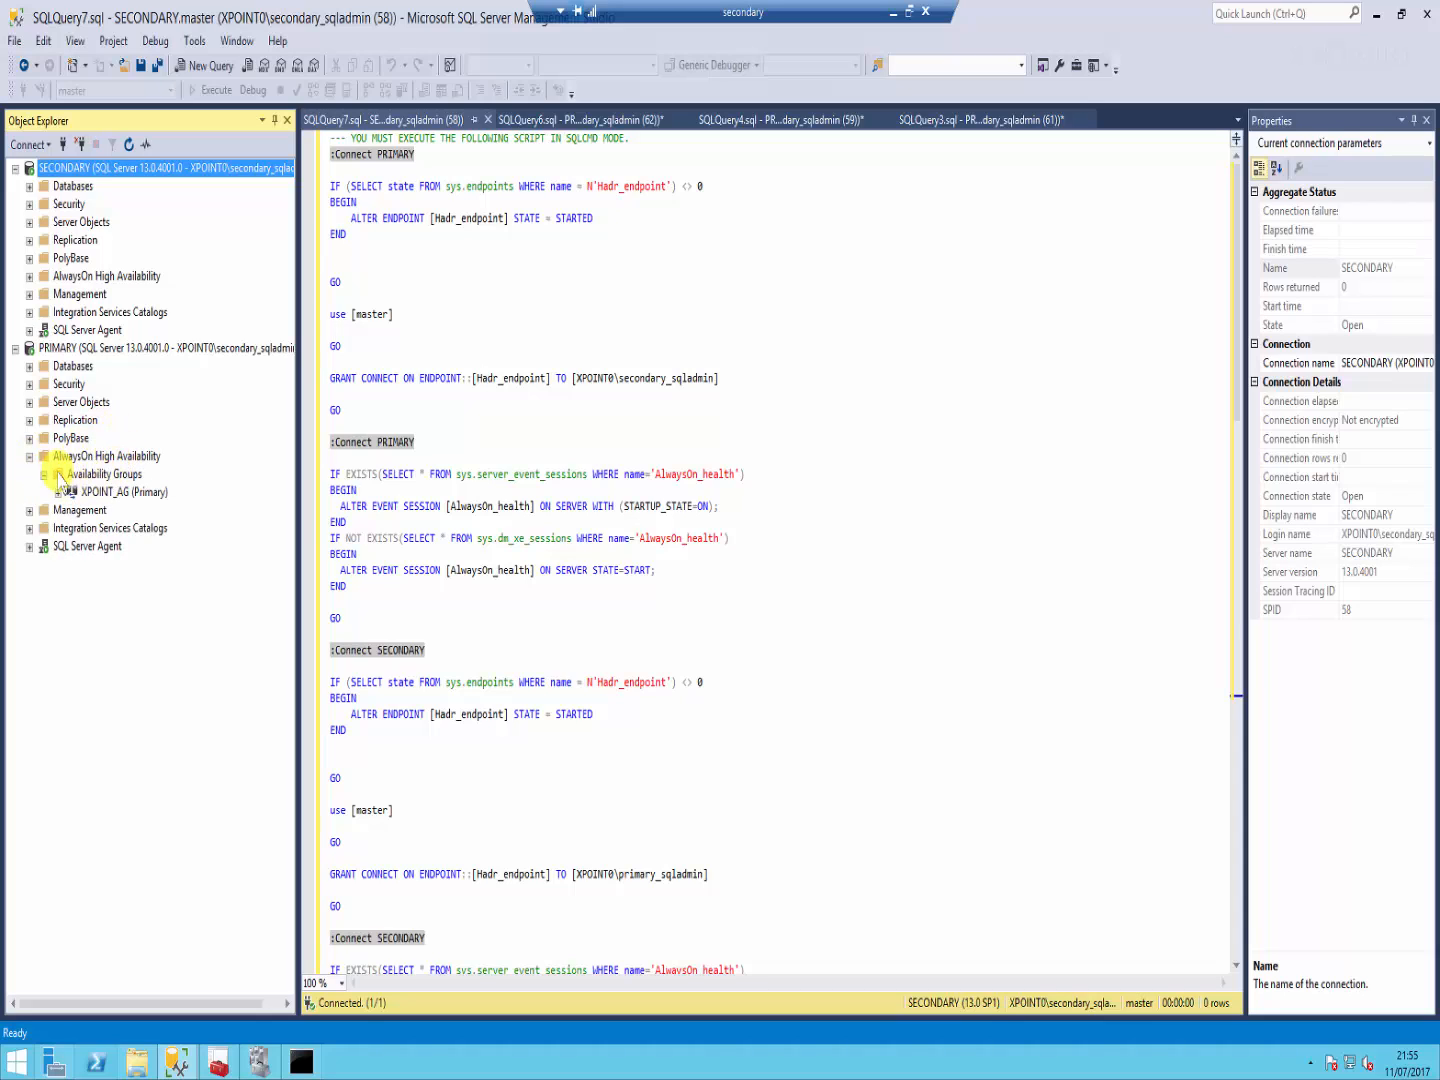
pyautogui.click(135, 492)
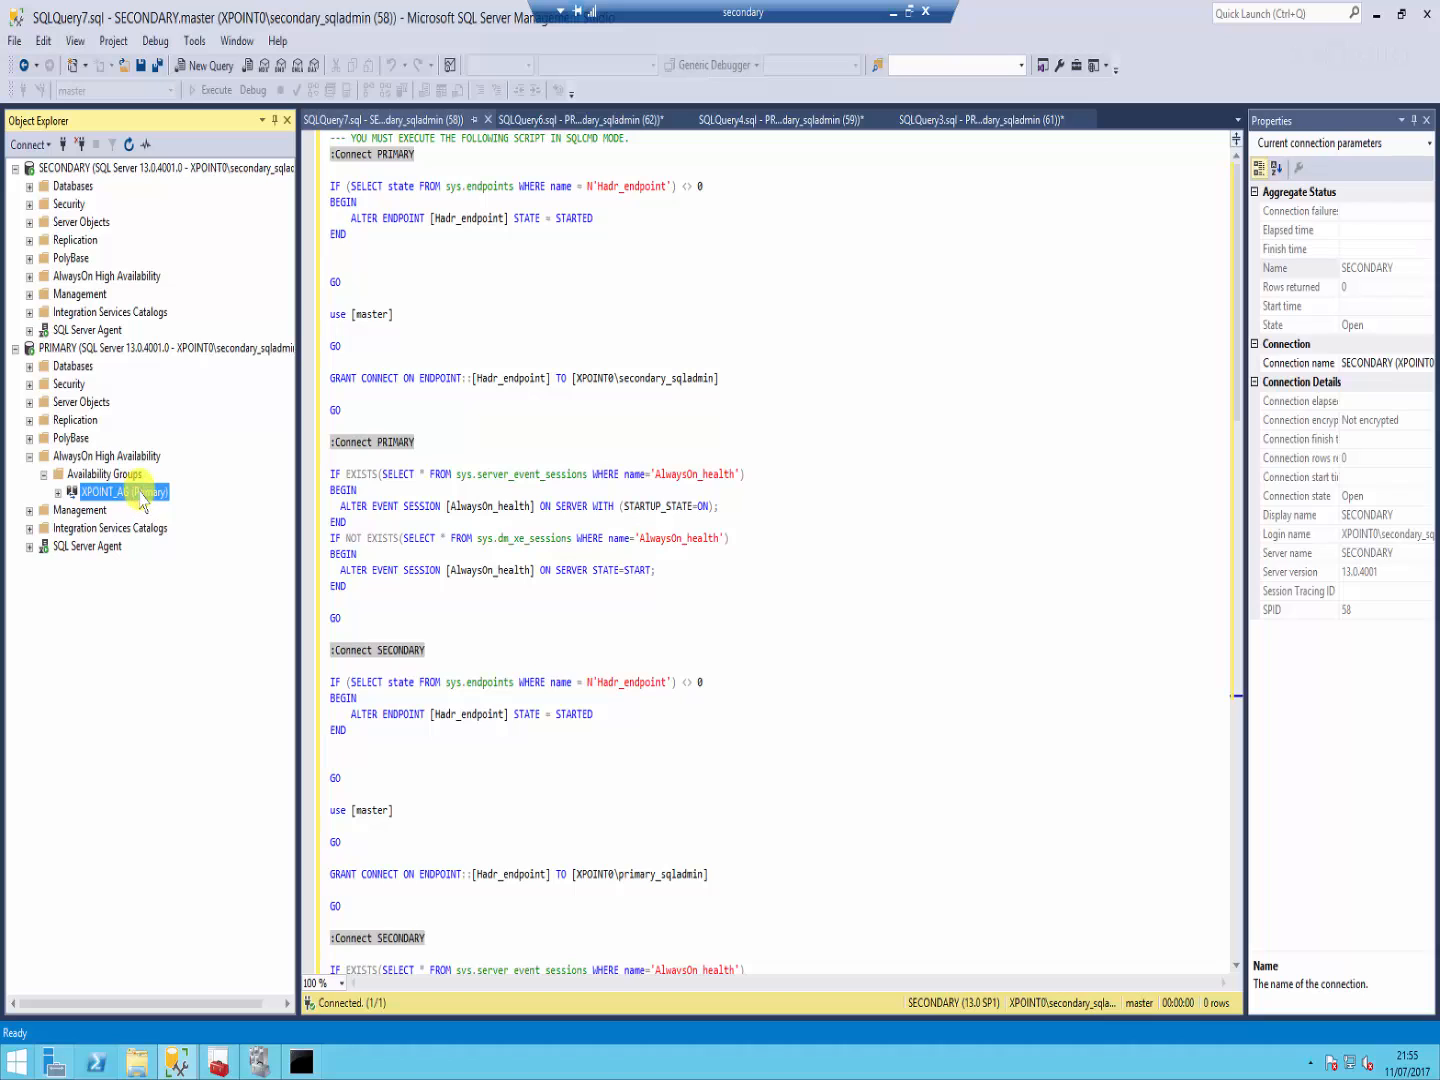
pyautogui.click(58, 492)
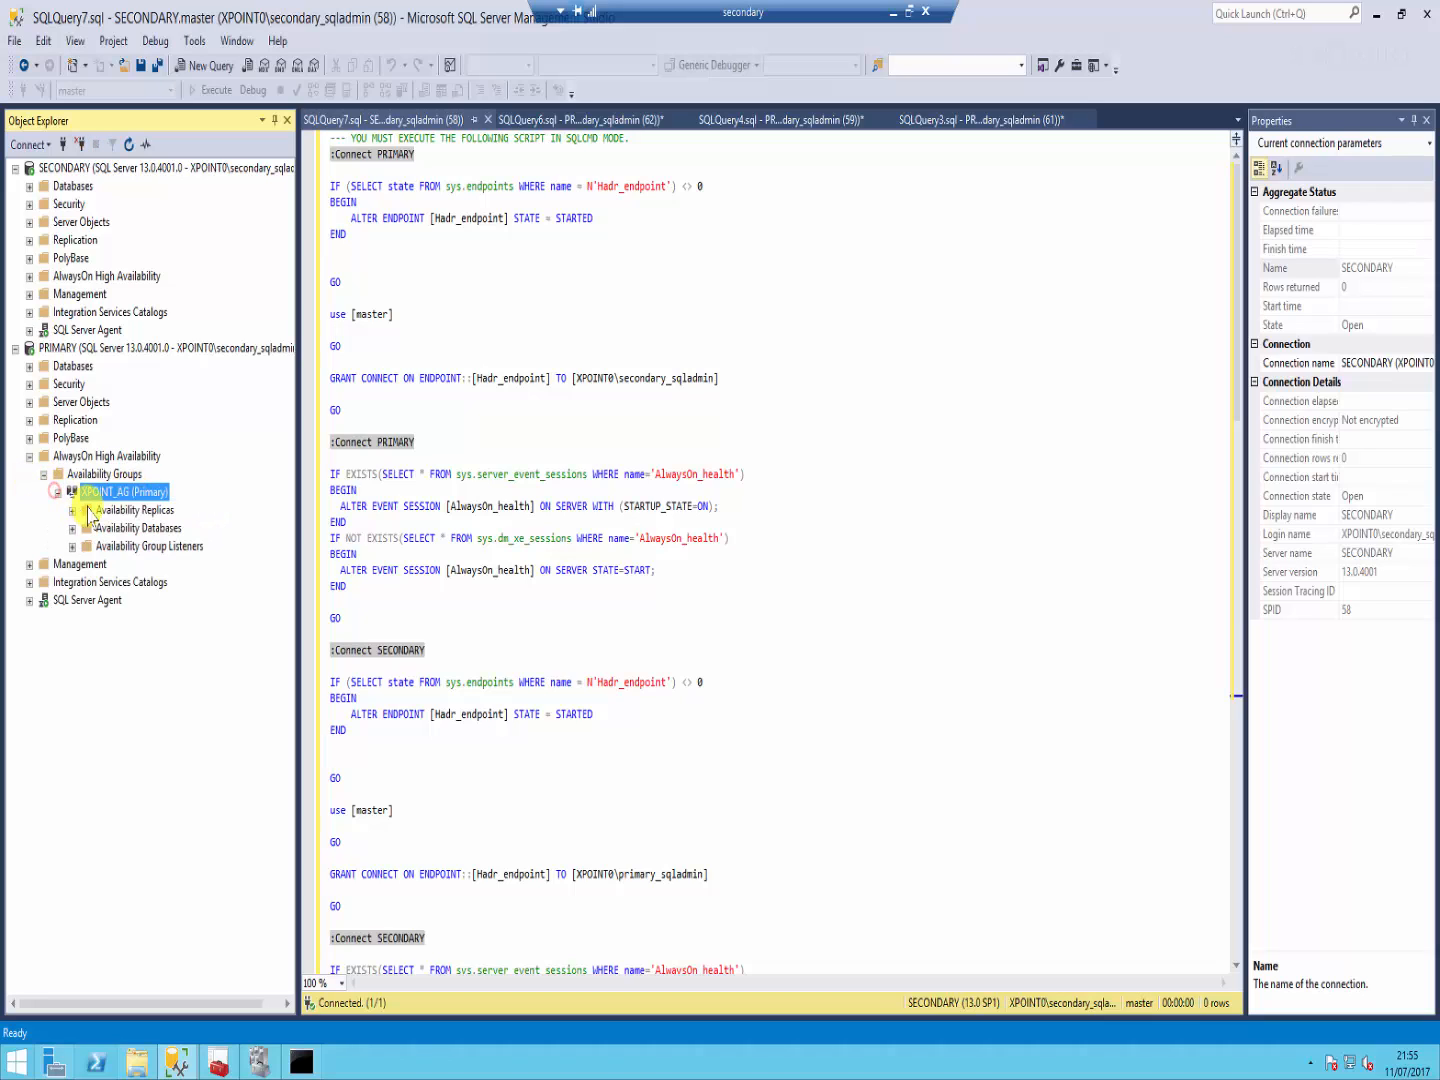
pyautogui.click(72, 510)
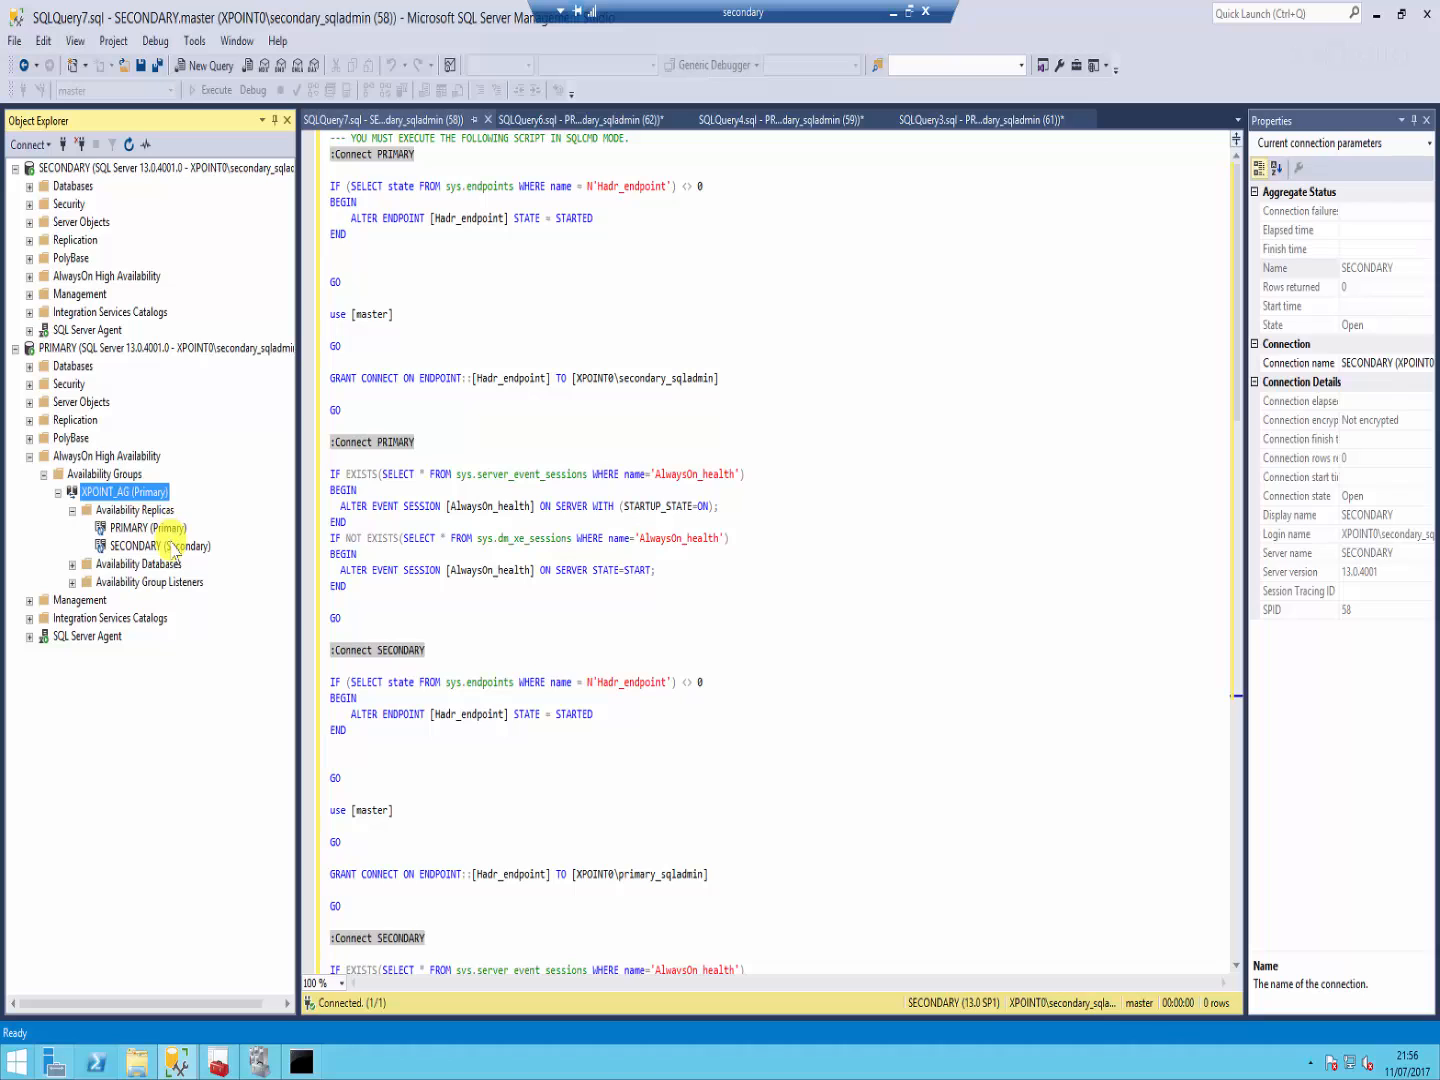
pyautogui.click(69, 565)
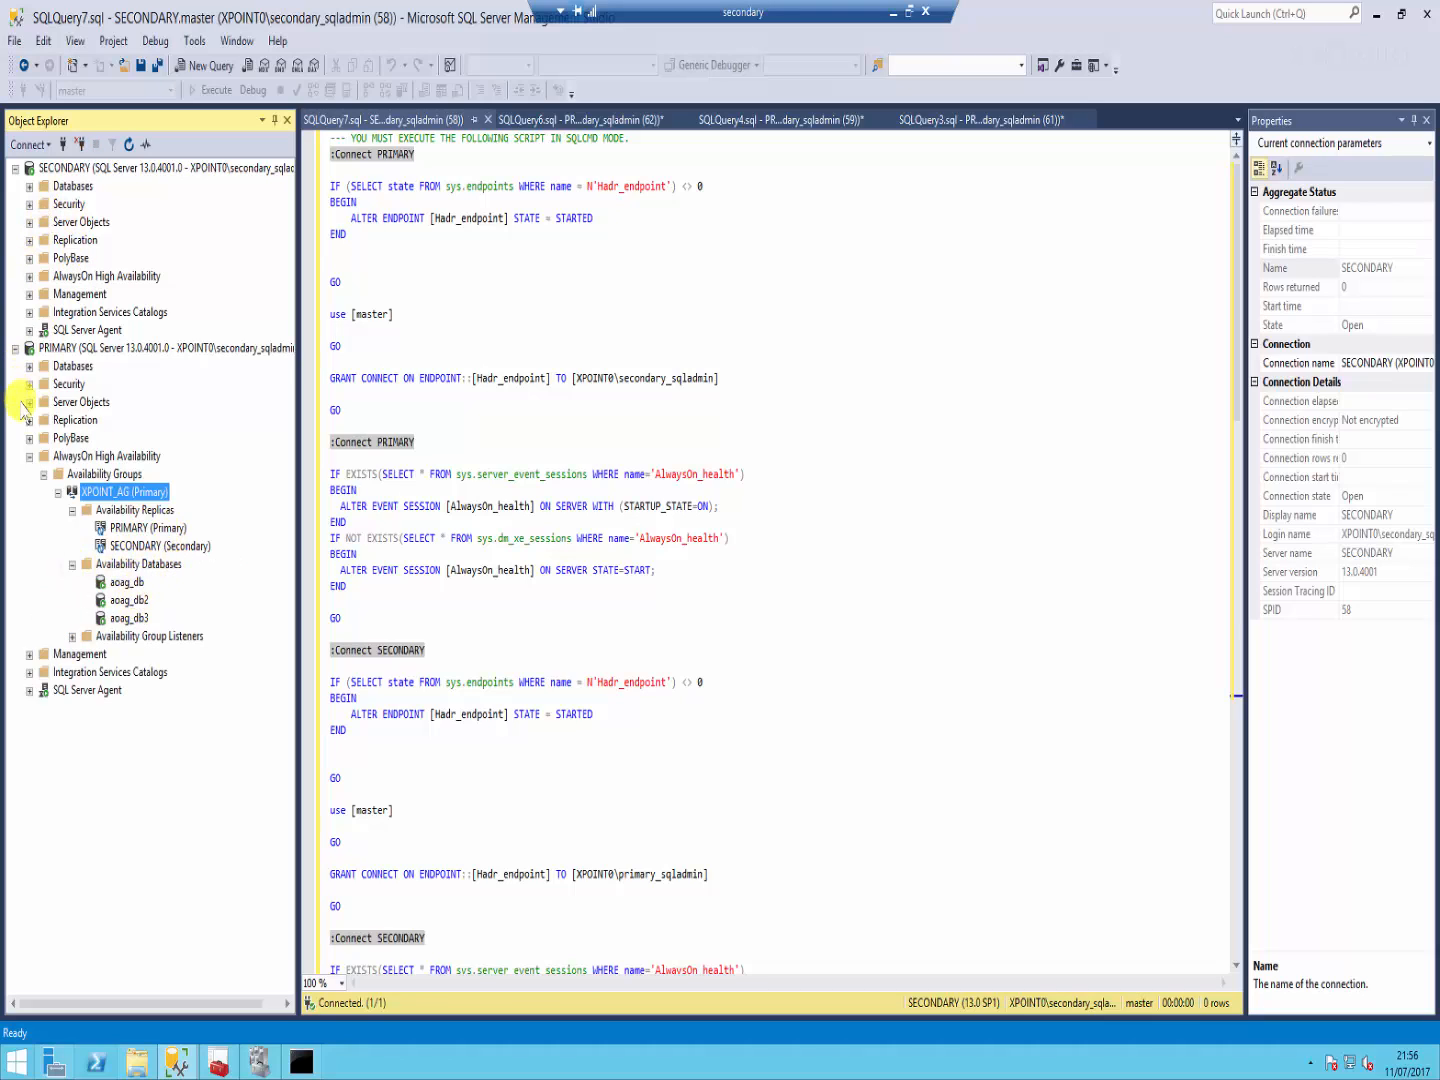
pyautogui.click(29, 366)
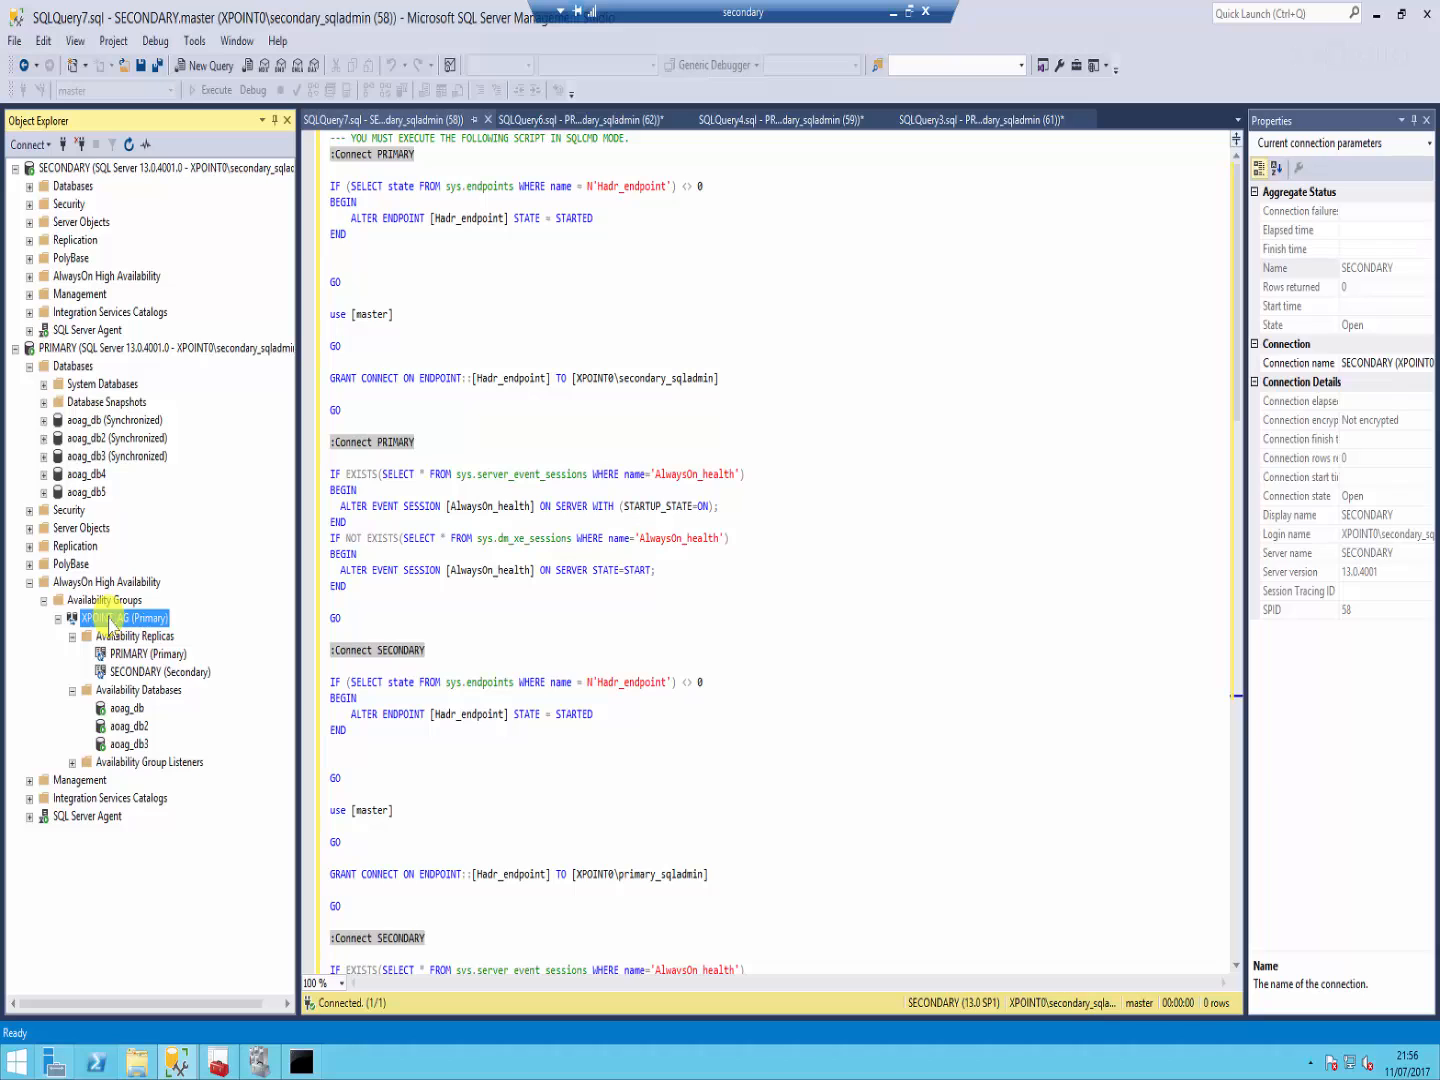
pyautogui.click(57, 618)
pyautogui.click(99, 601)
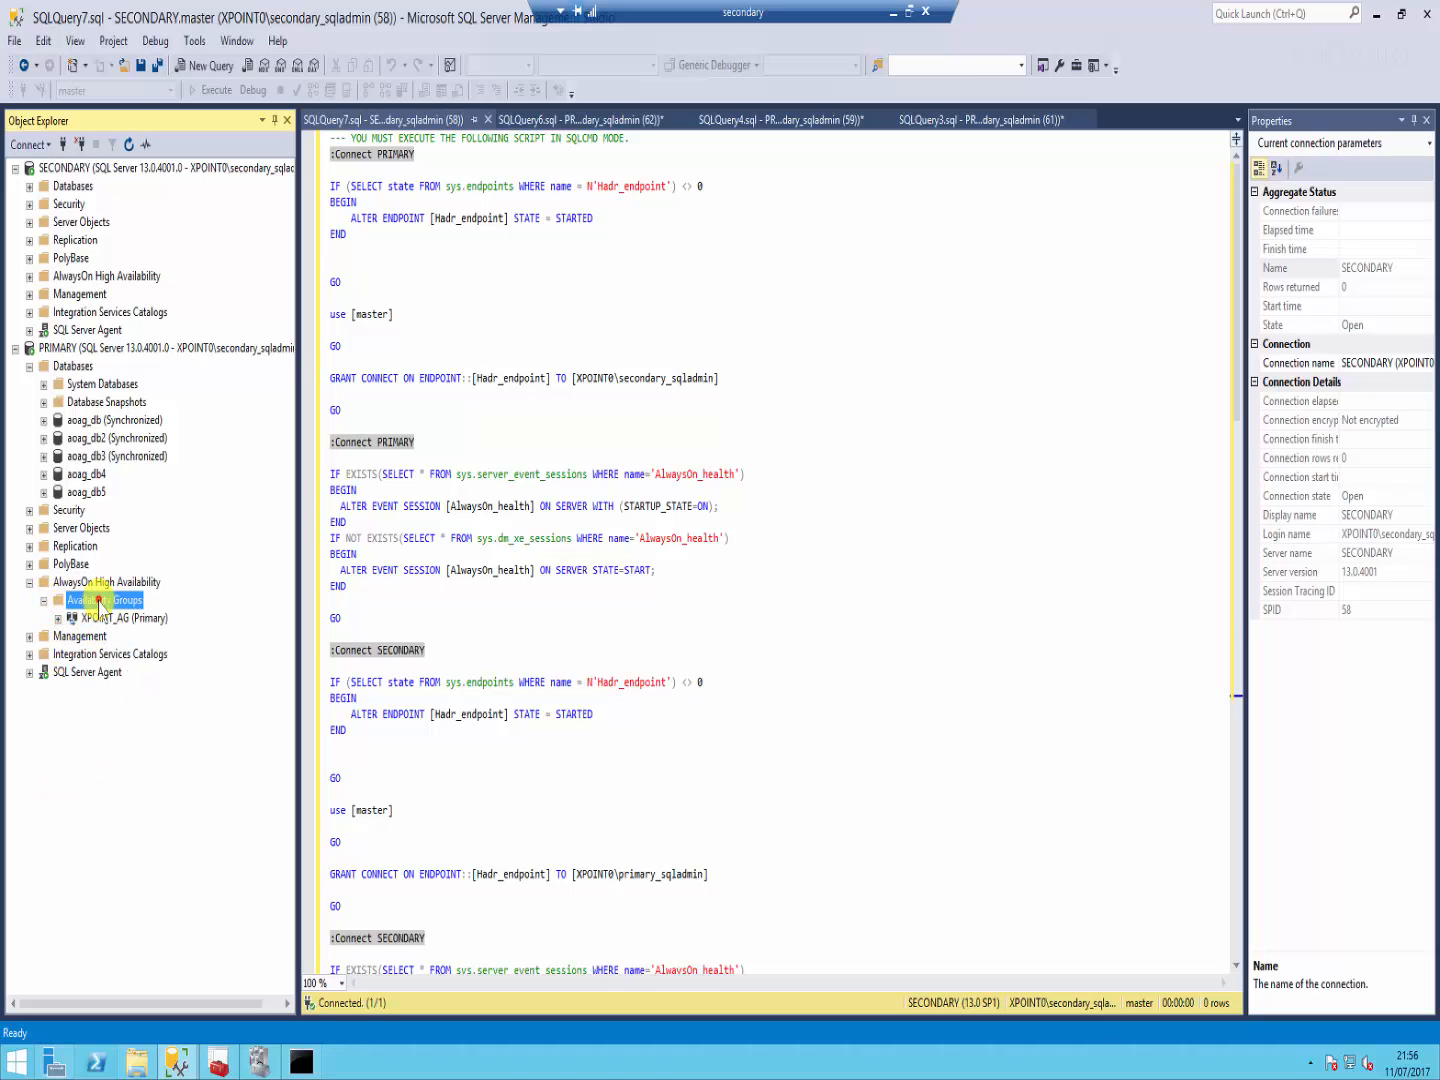
pyautogui.rightClick(100, 602)
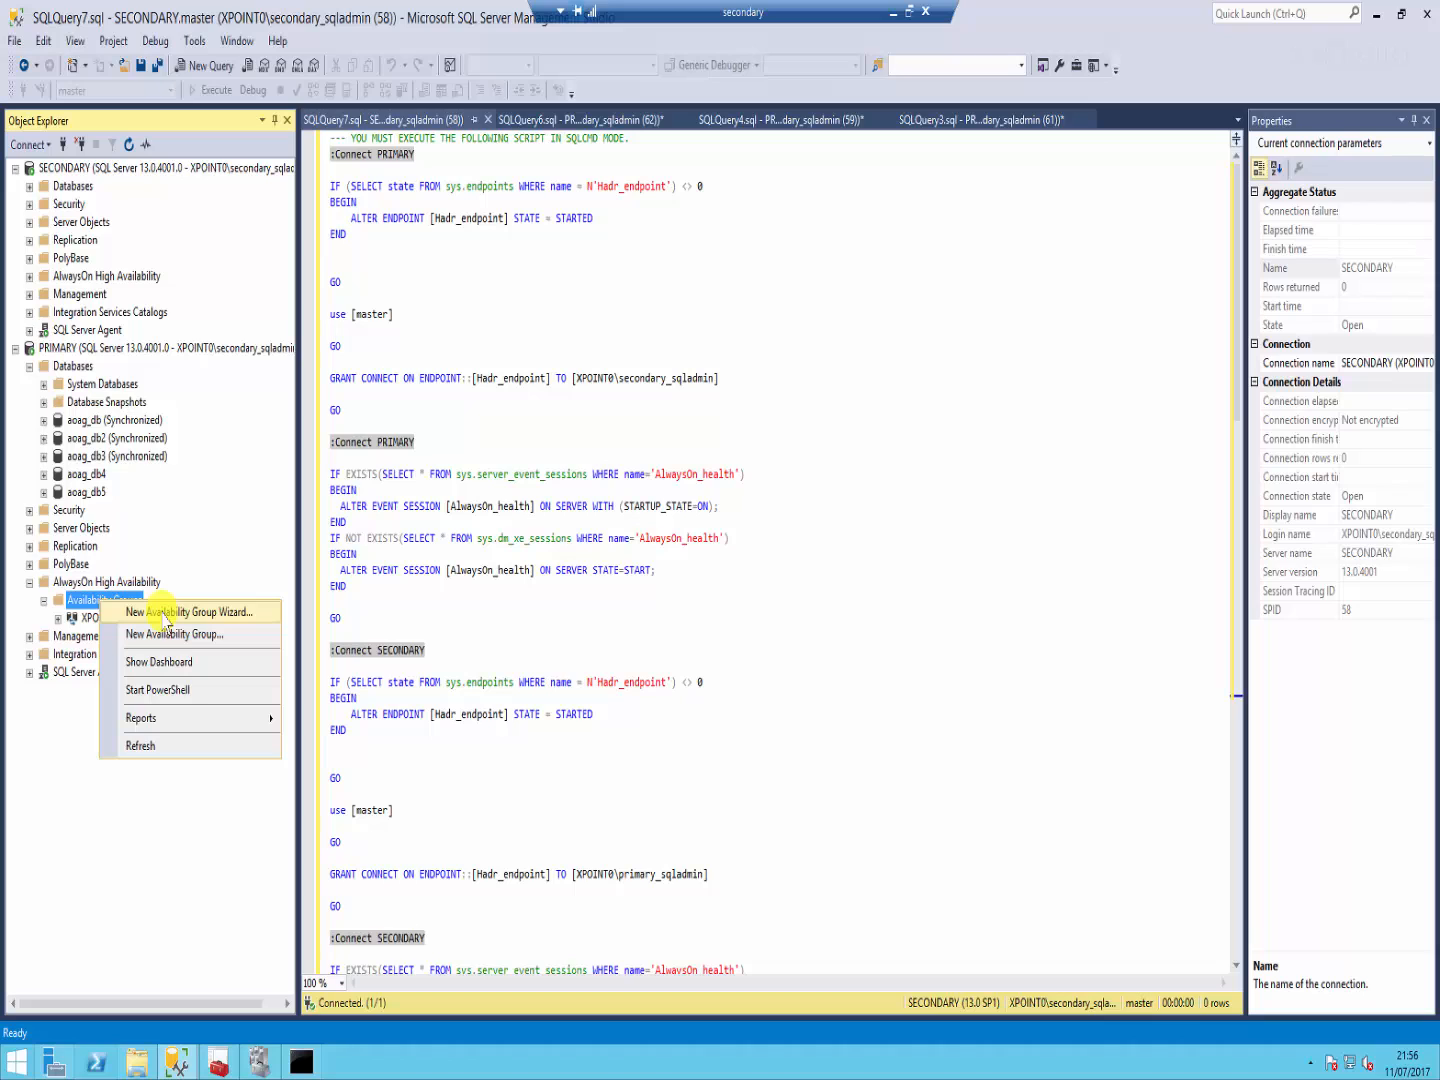
pyautogui.click(607, 538)
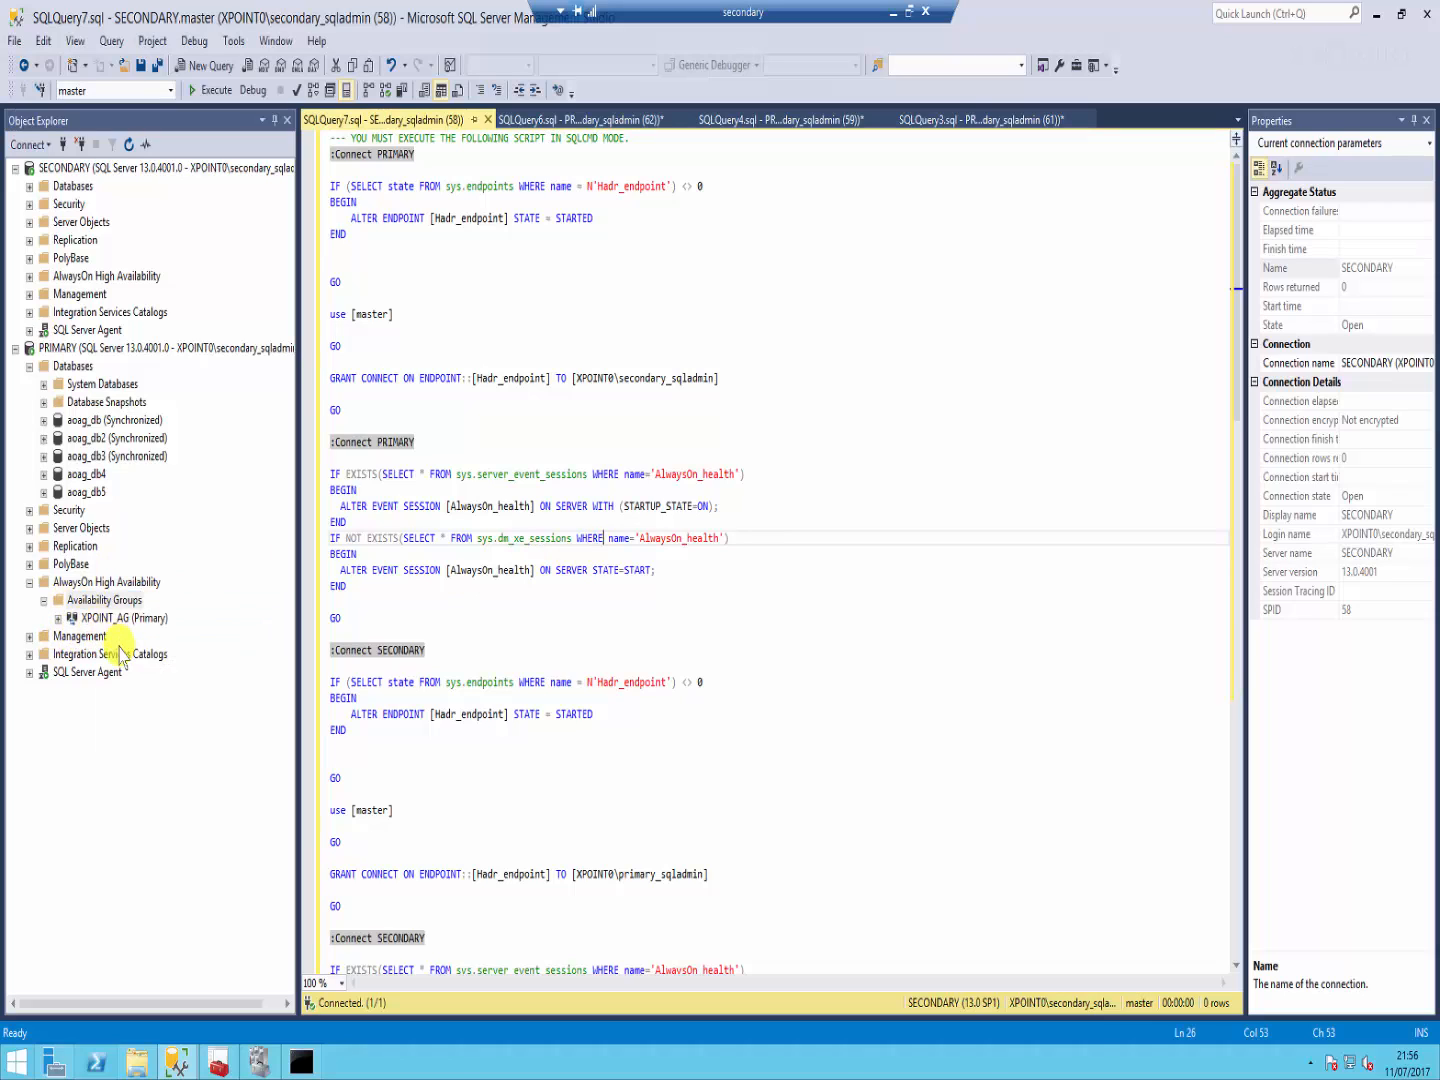
# Step: Expand XPOINT_AG's availability group listeners on PRIMARY and select XPOINTLISTENER
pyautogui.click(58, 618)
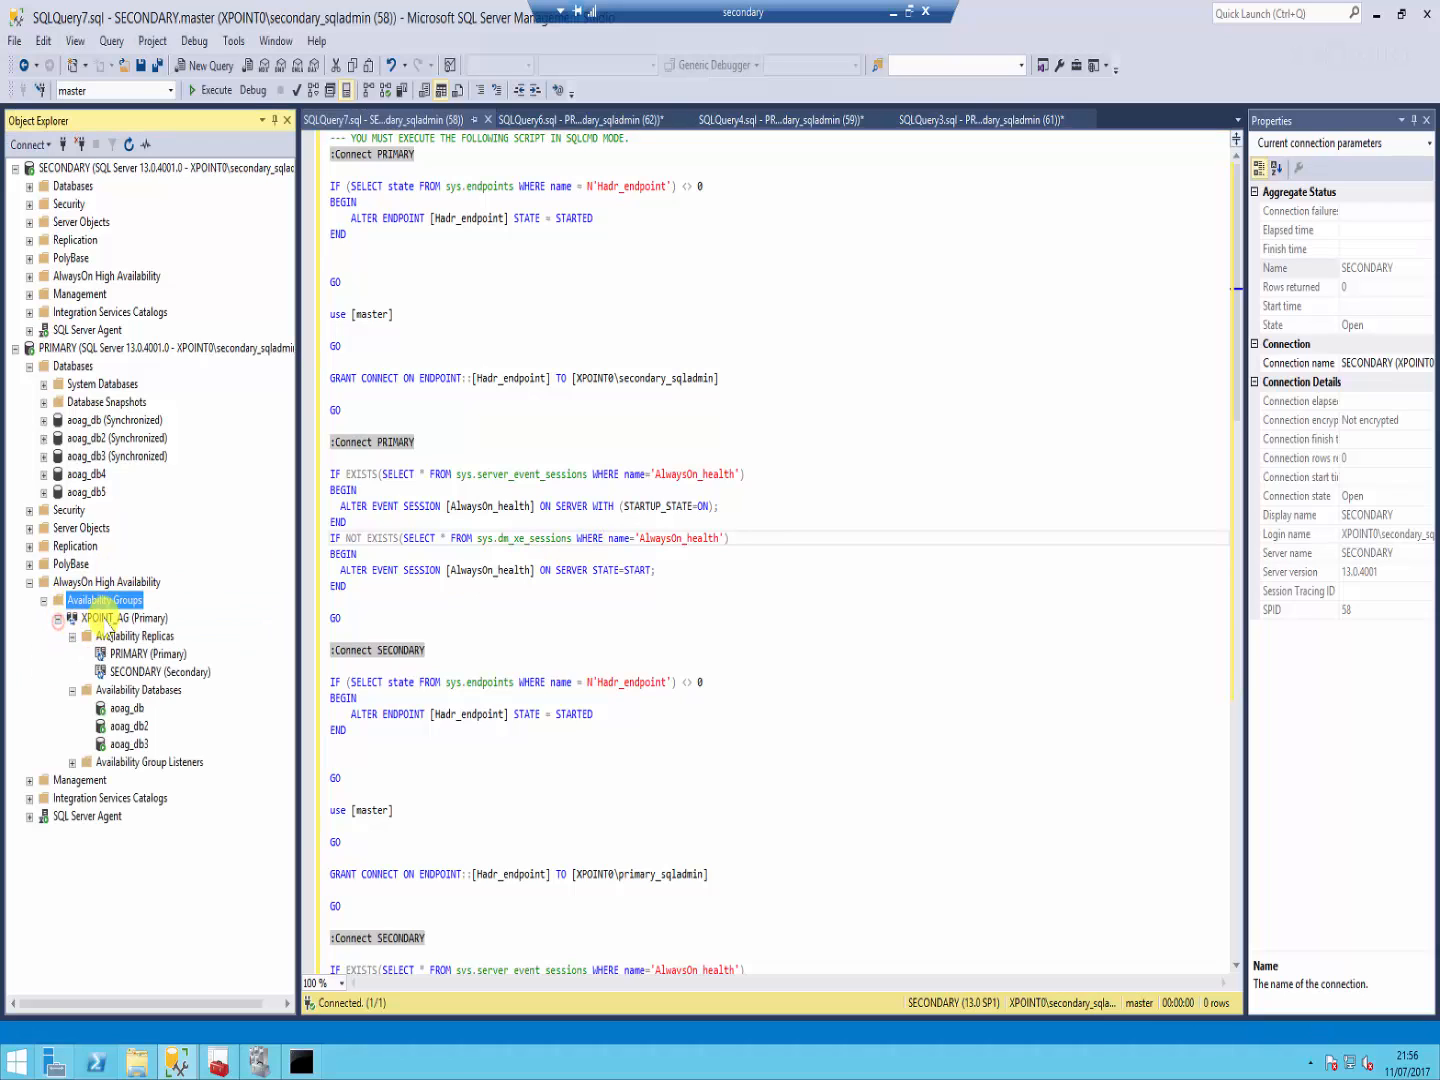
pyautogui.click(72, 763)
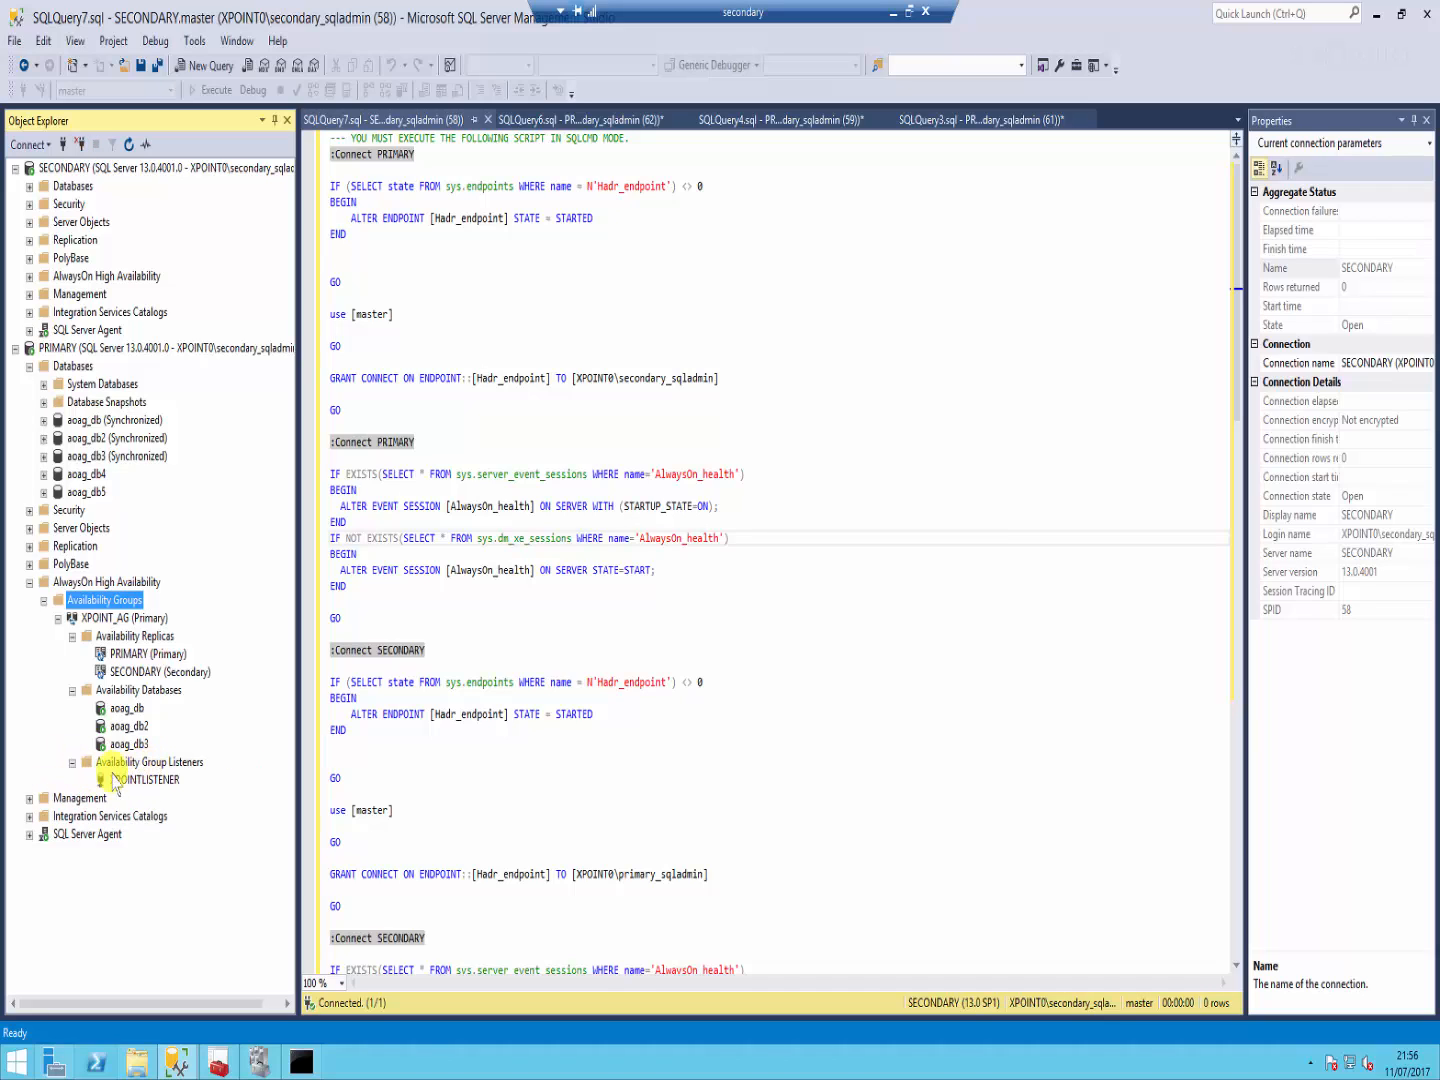
pyautogui.click(140, 781)
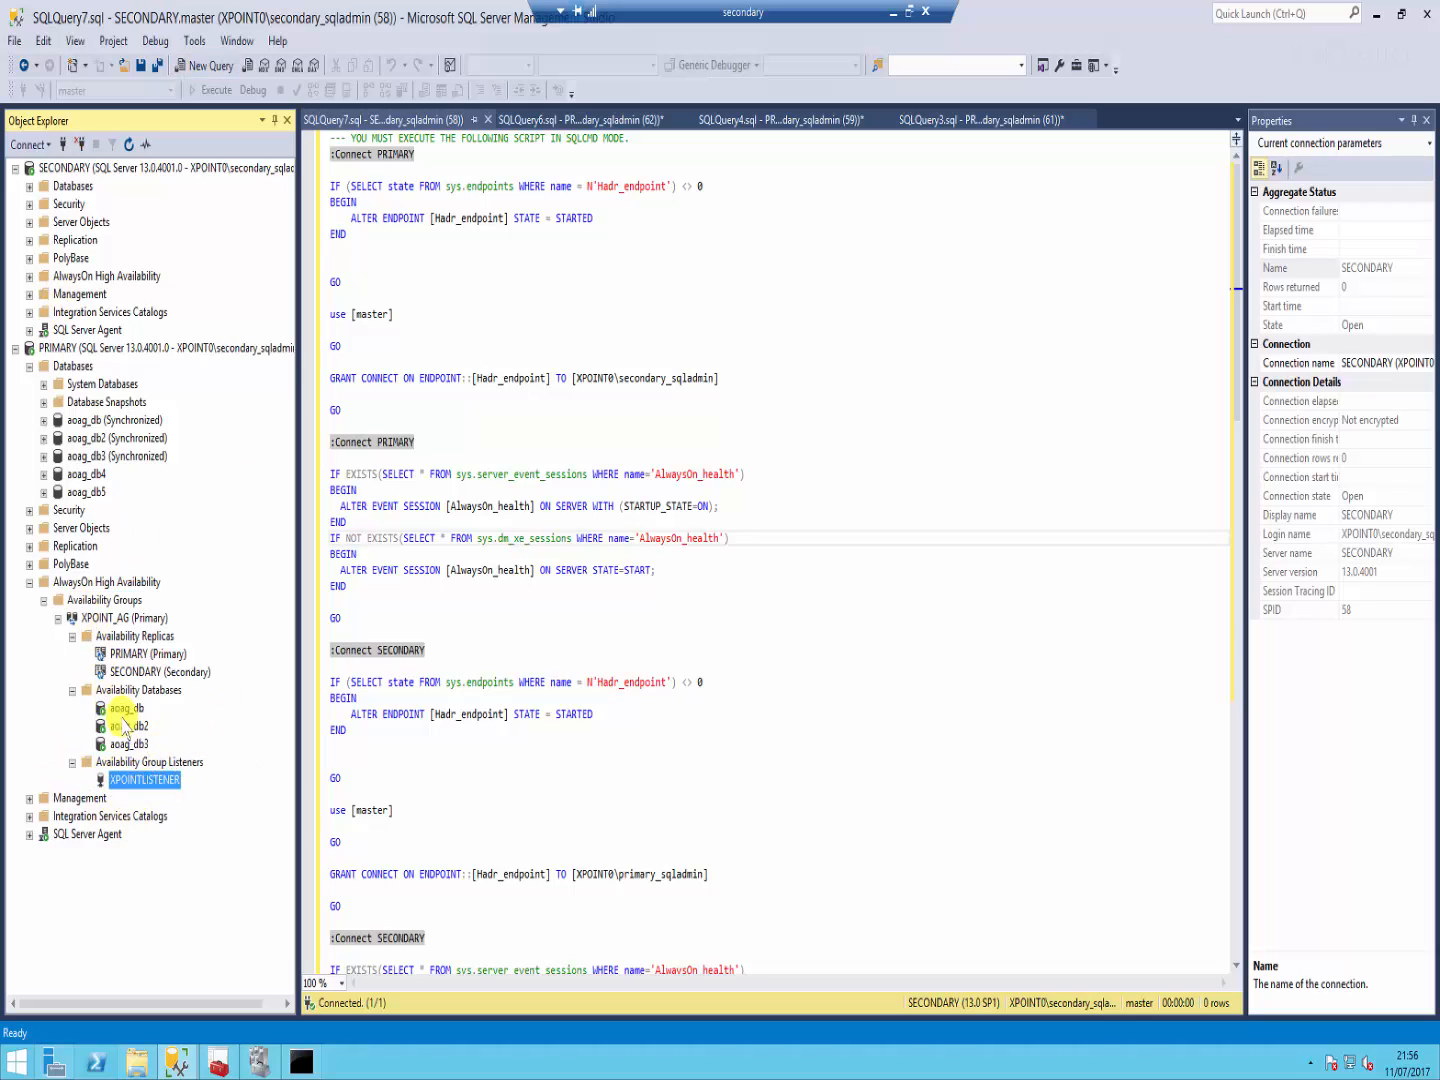
# Step: Connect Object Explorer to the XPOINTLISTENER database engine using Windows Authentication
pyautogui.click(61, 144)
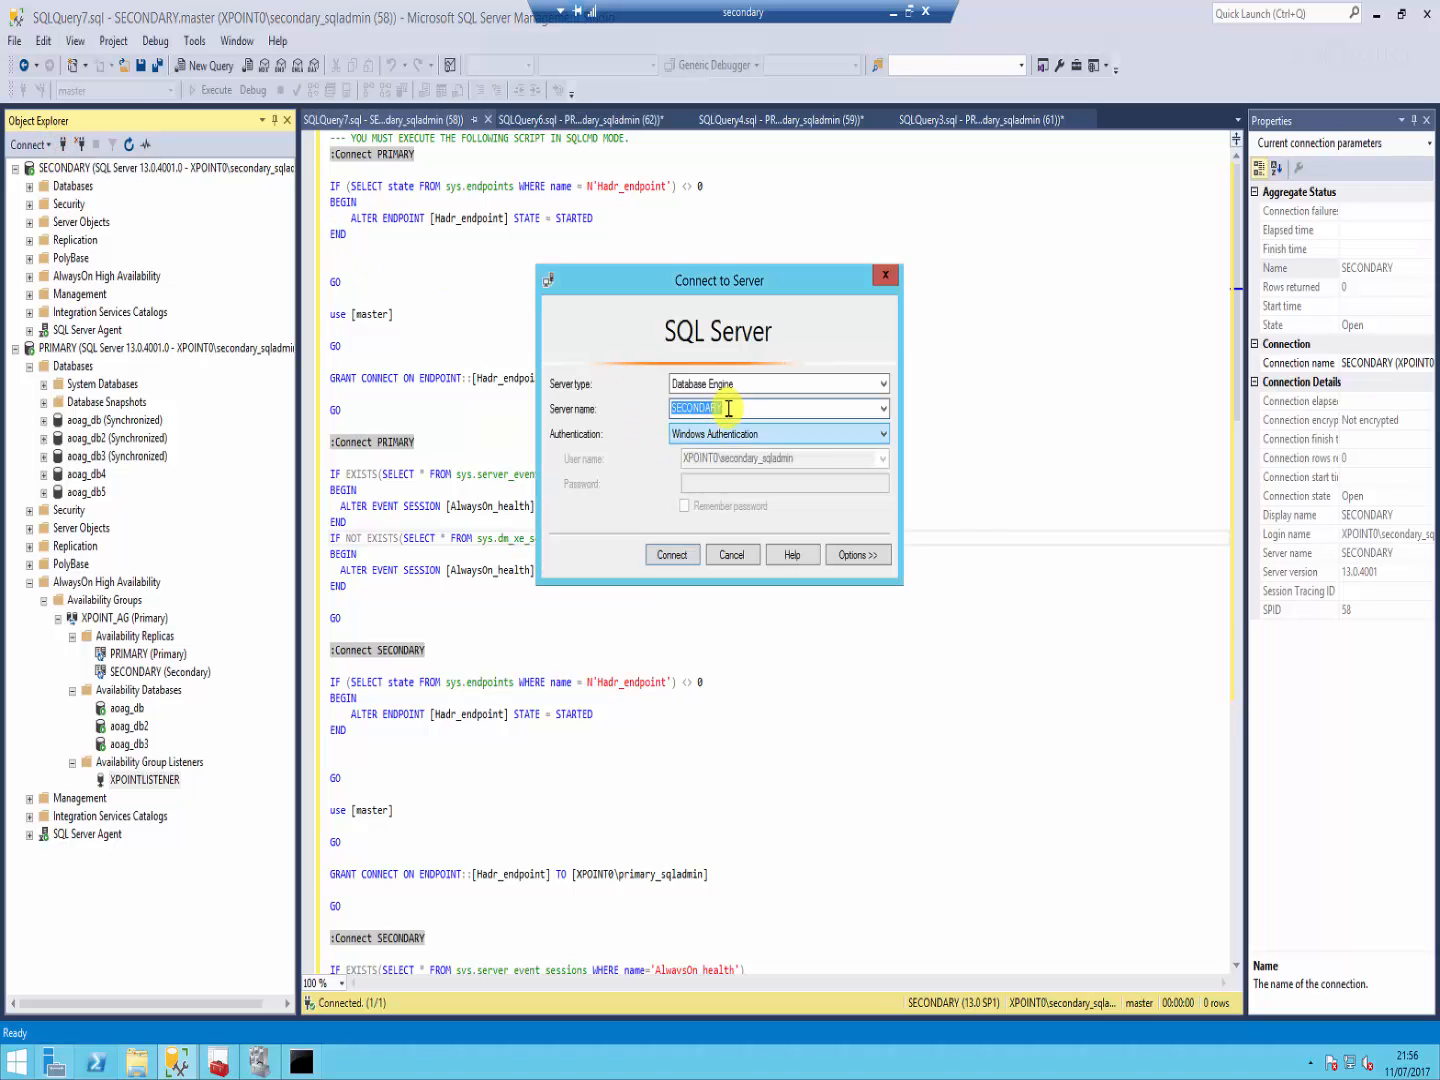
pyautogui.write('XPOINTLISTENER')
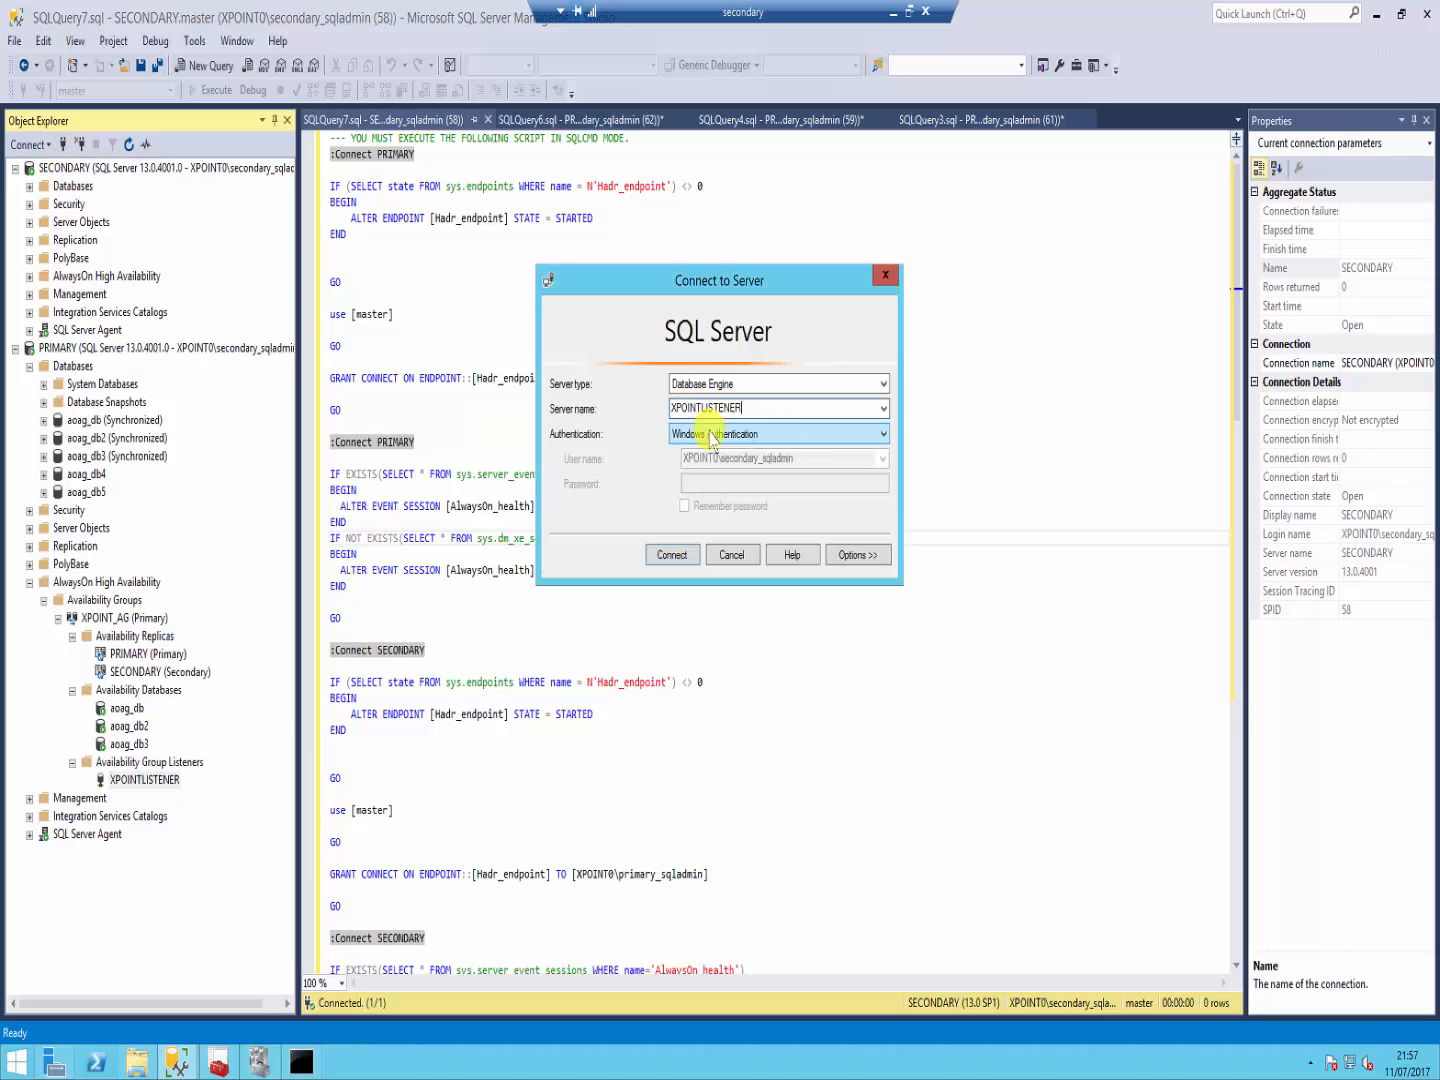
pyautogui.click(657, 560)
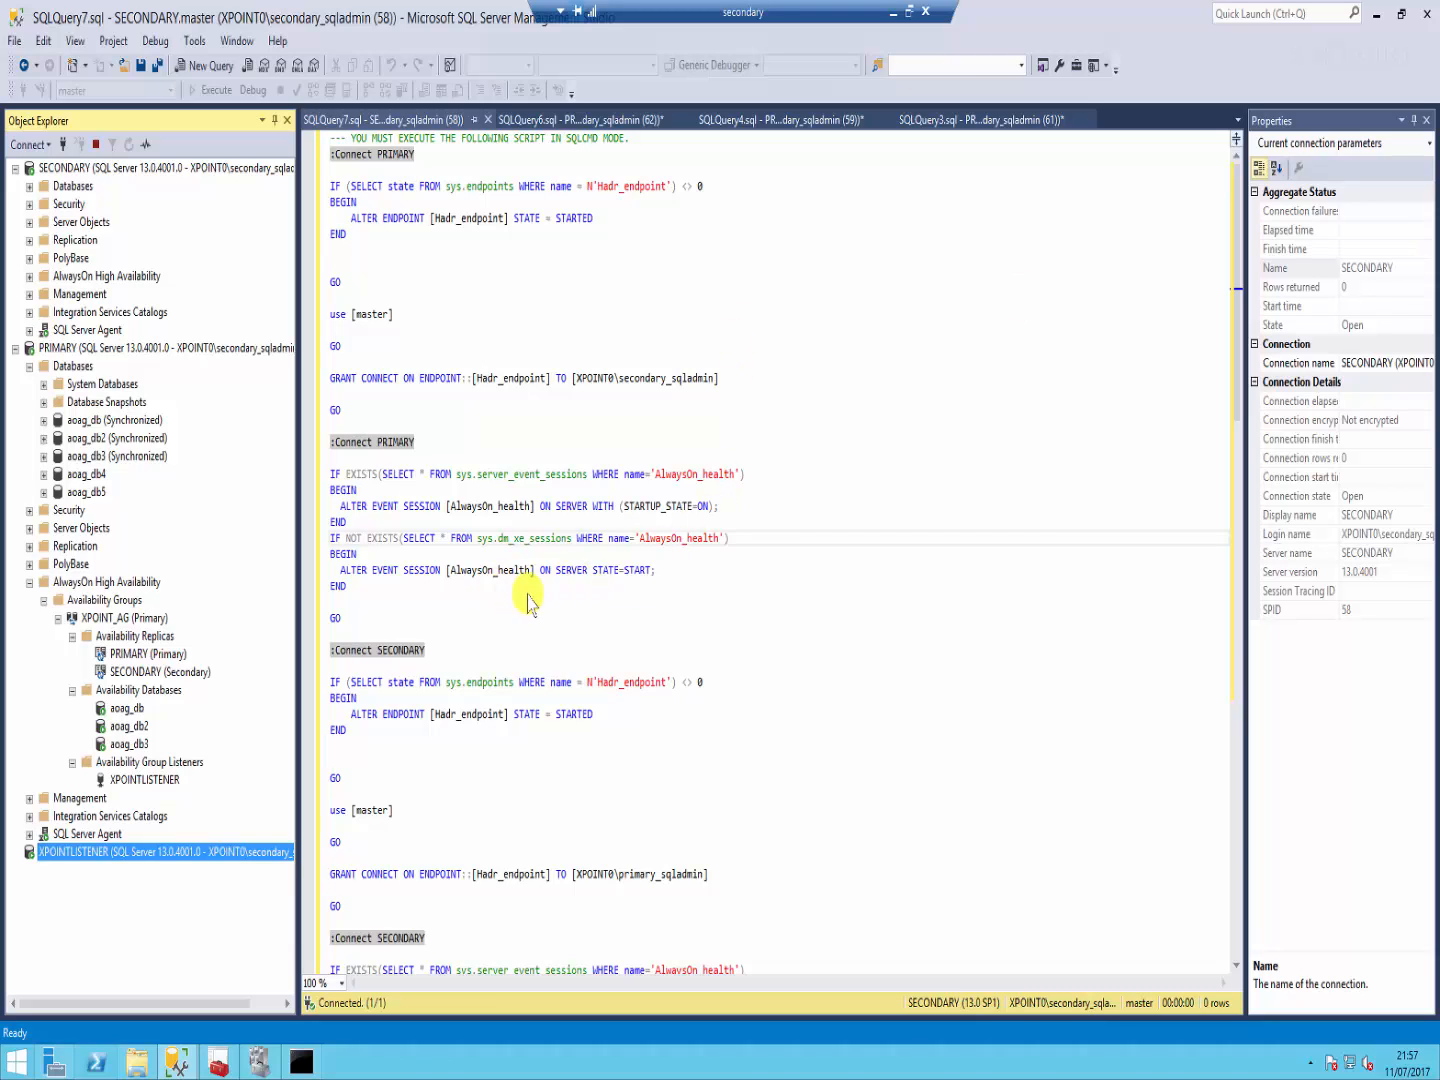
# Step: Expand the XPOINTLISTENER connection's Databases folder and examine the databases reached through the listener
pyautogui.doubleClick(80, 852)
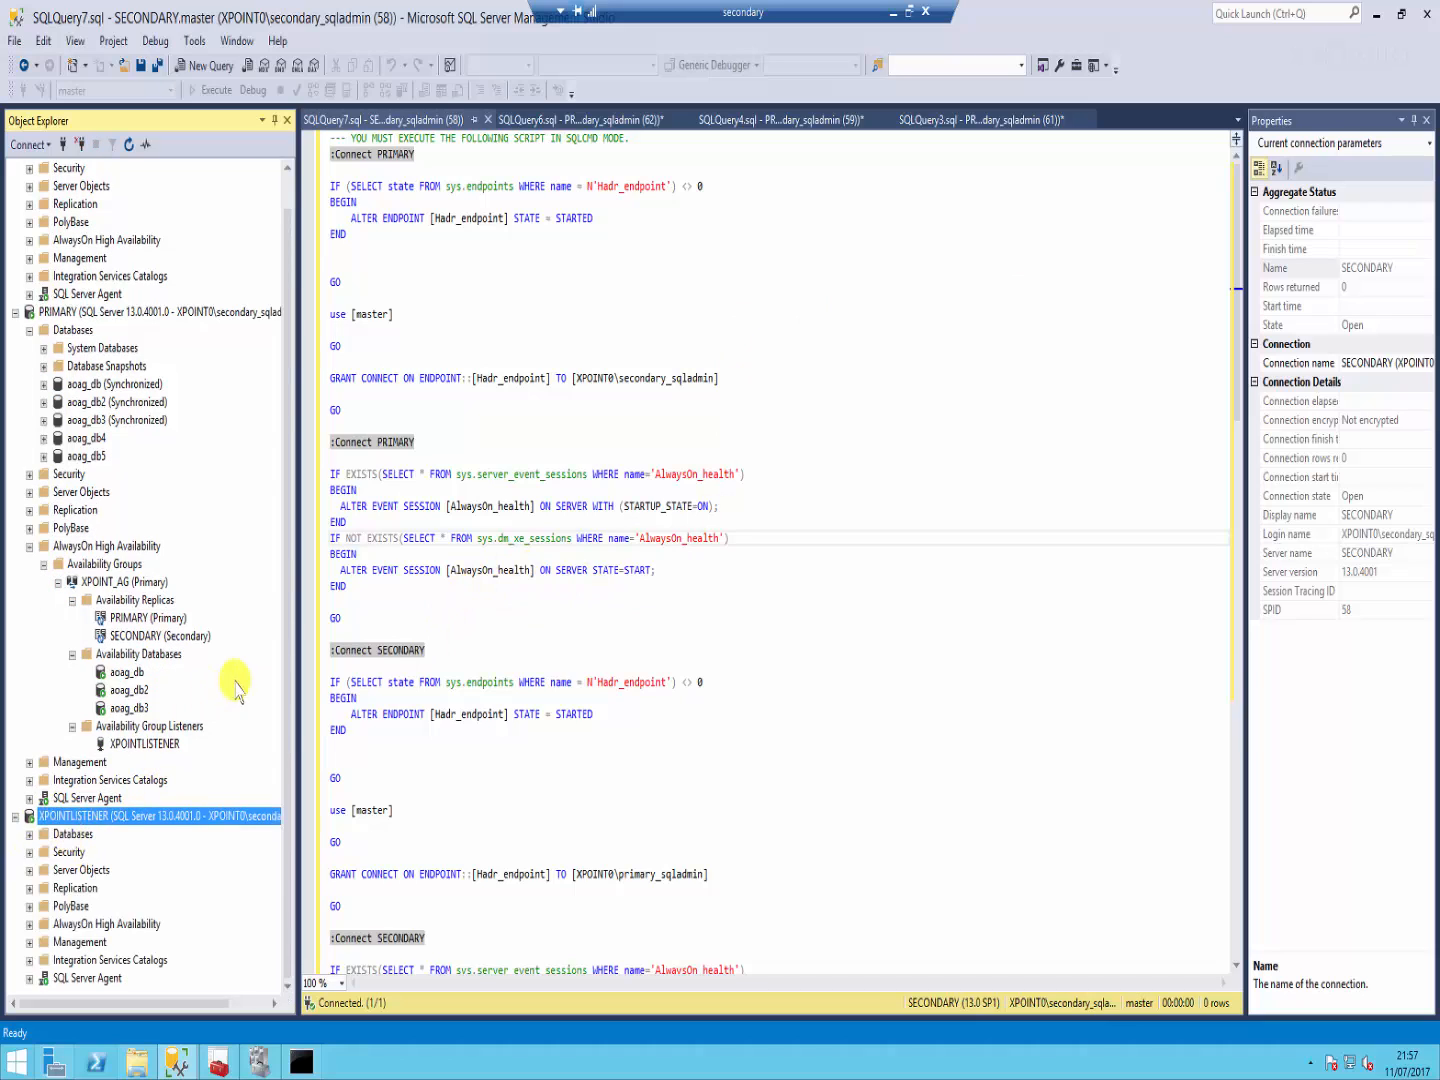
pyautogui.click(29, 835)
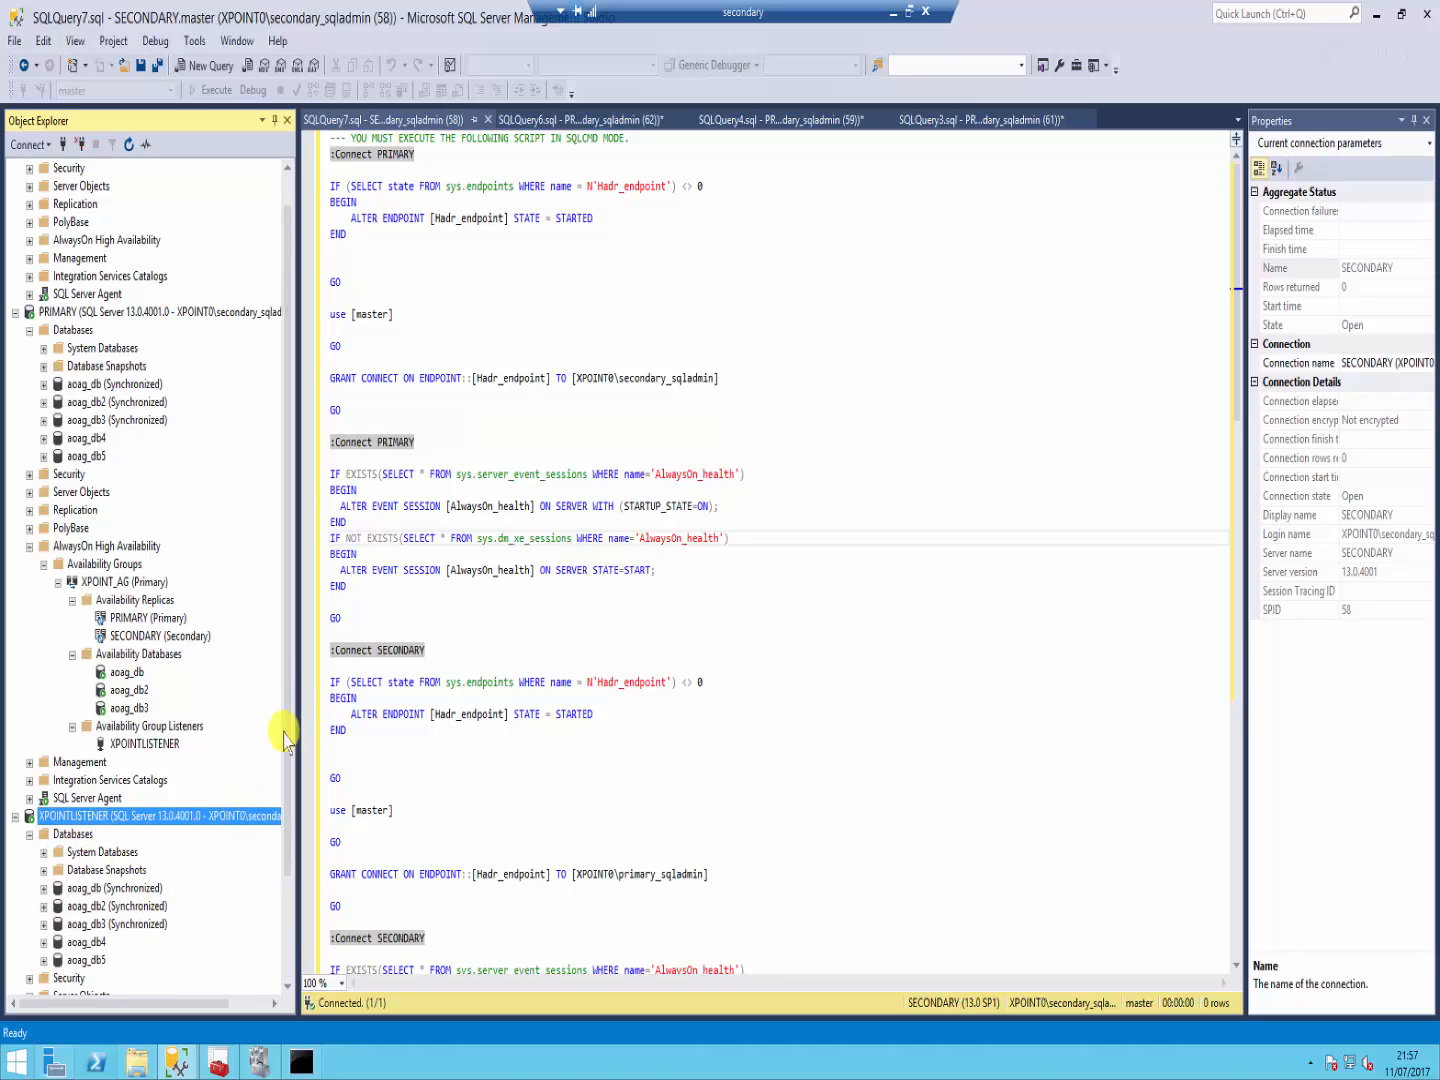
pyautogui.moveTo(290, 735); pyautogui.dragTo(283, 845)
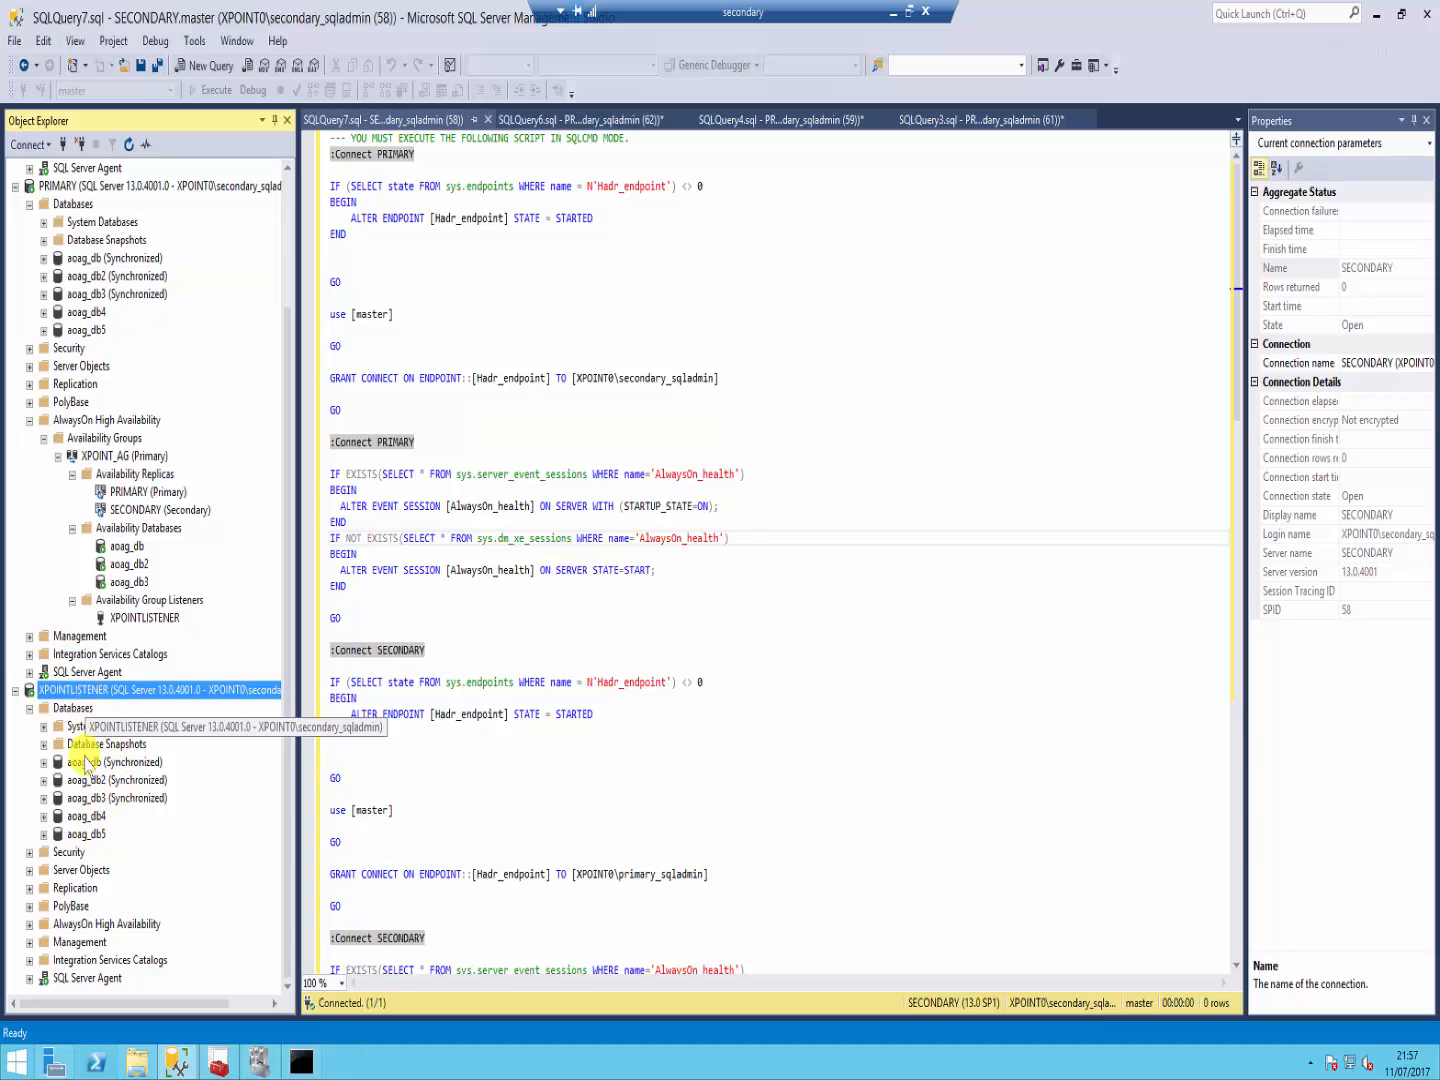
pyautogui.click(85, 817)
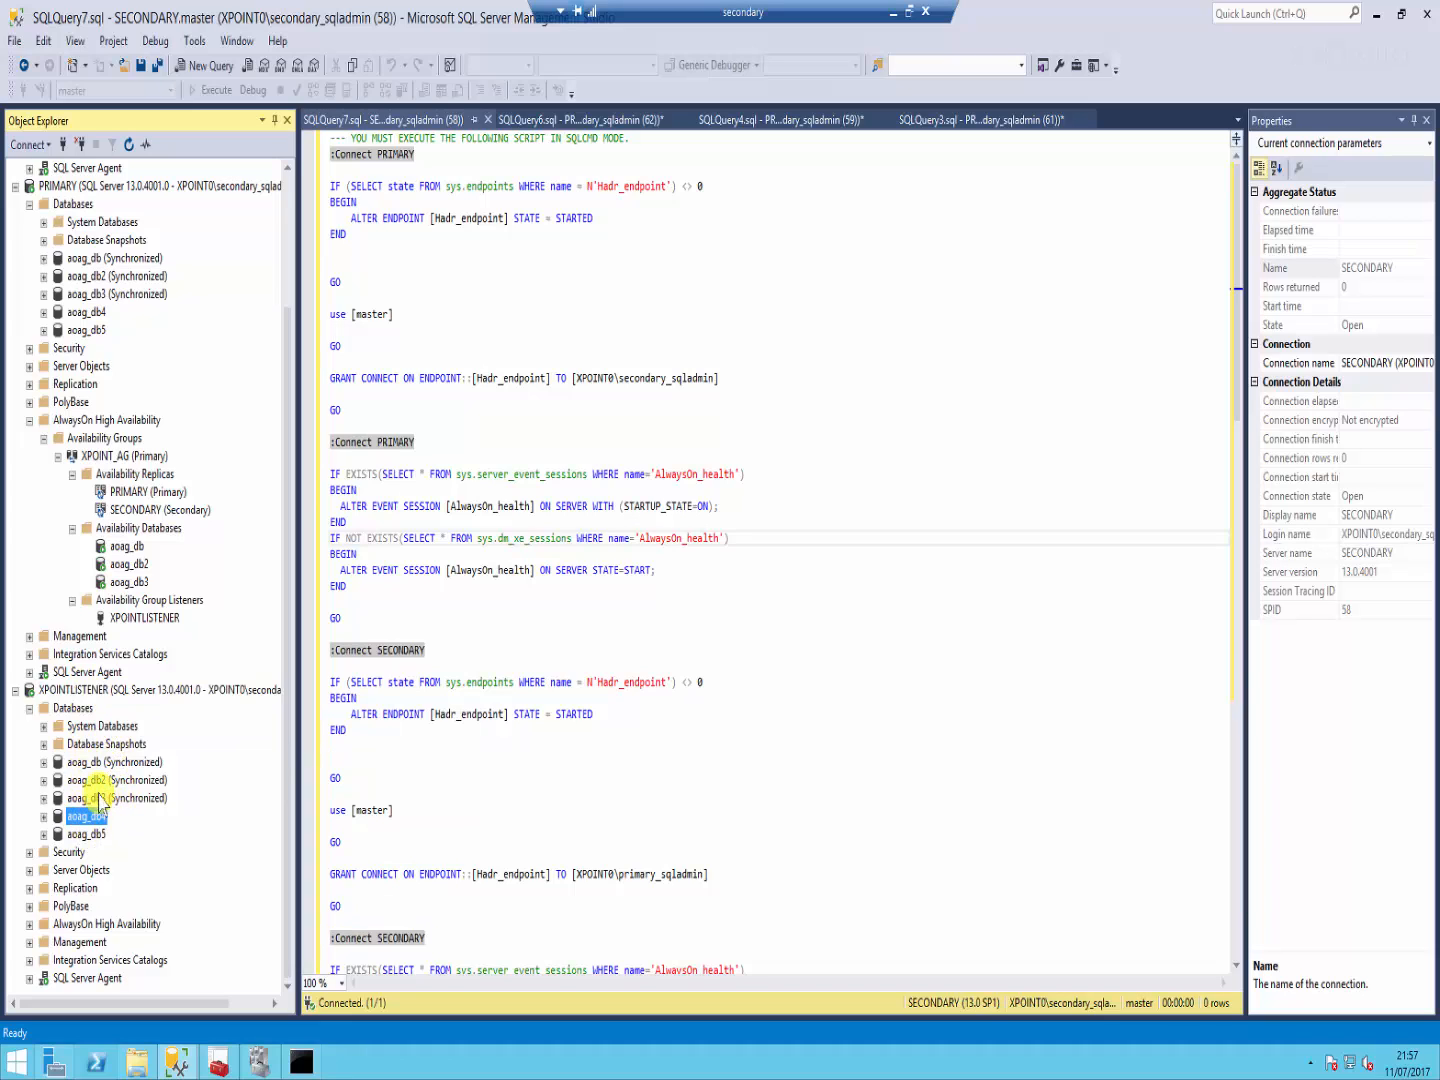
pyautogui.click(97, 797)
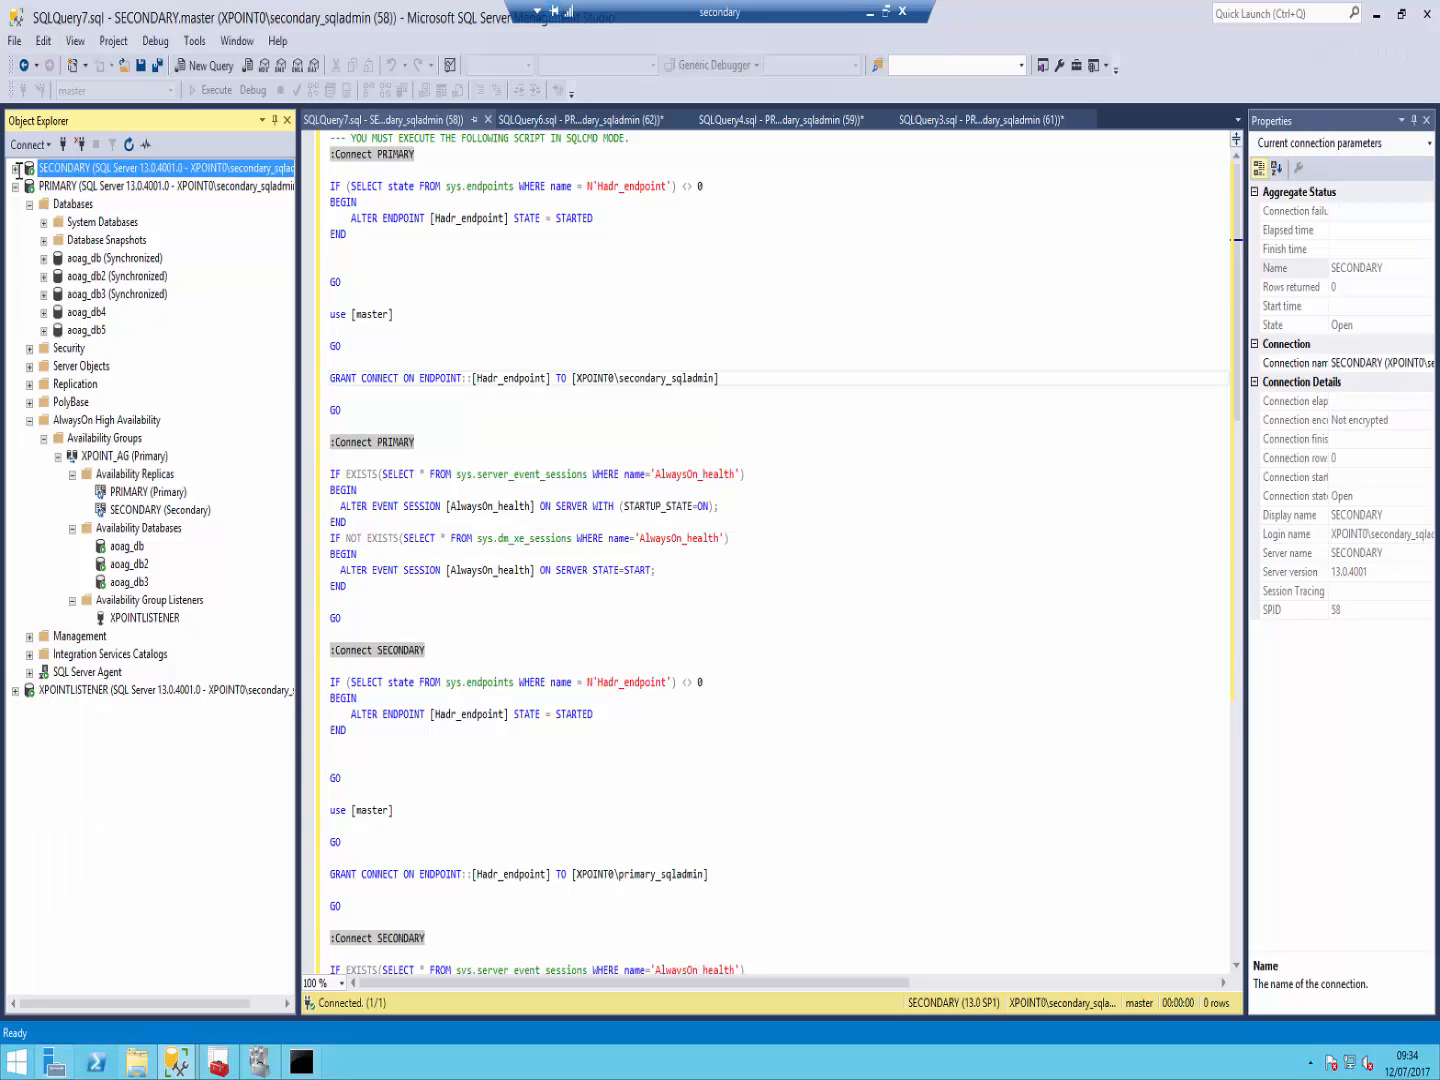
# Step: Expand the SECONDARY instance and examine its replicated databases and XPOINT_AG's availability databases
pyautogui.click(15, 168)
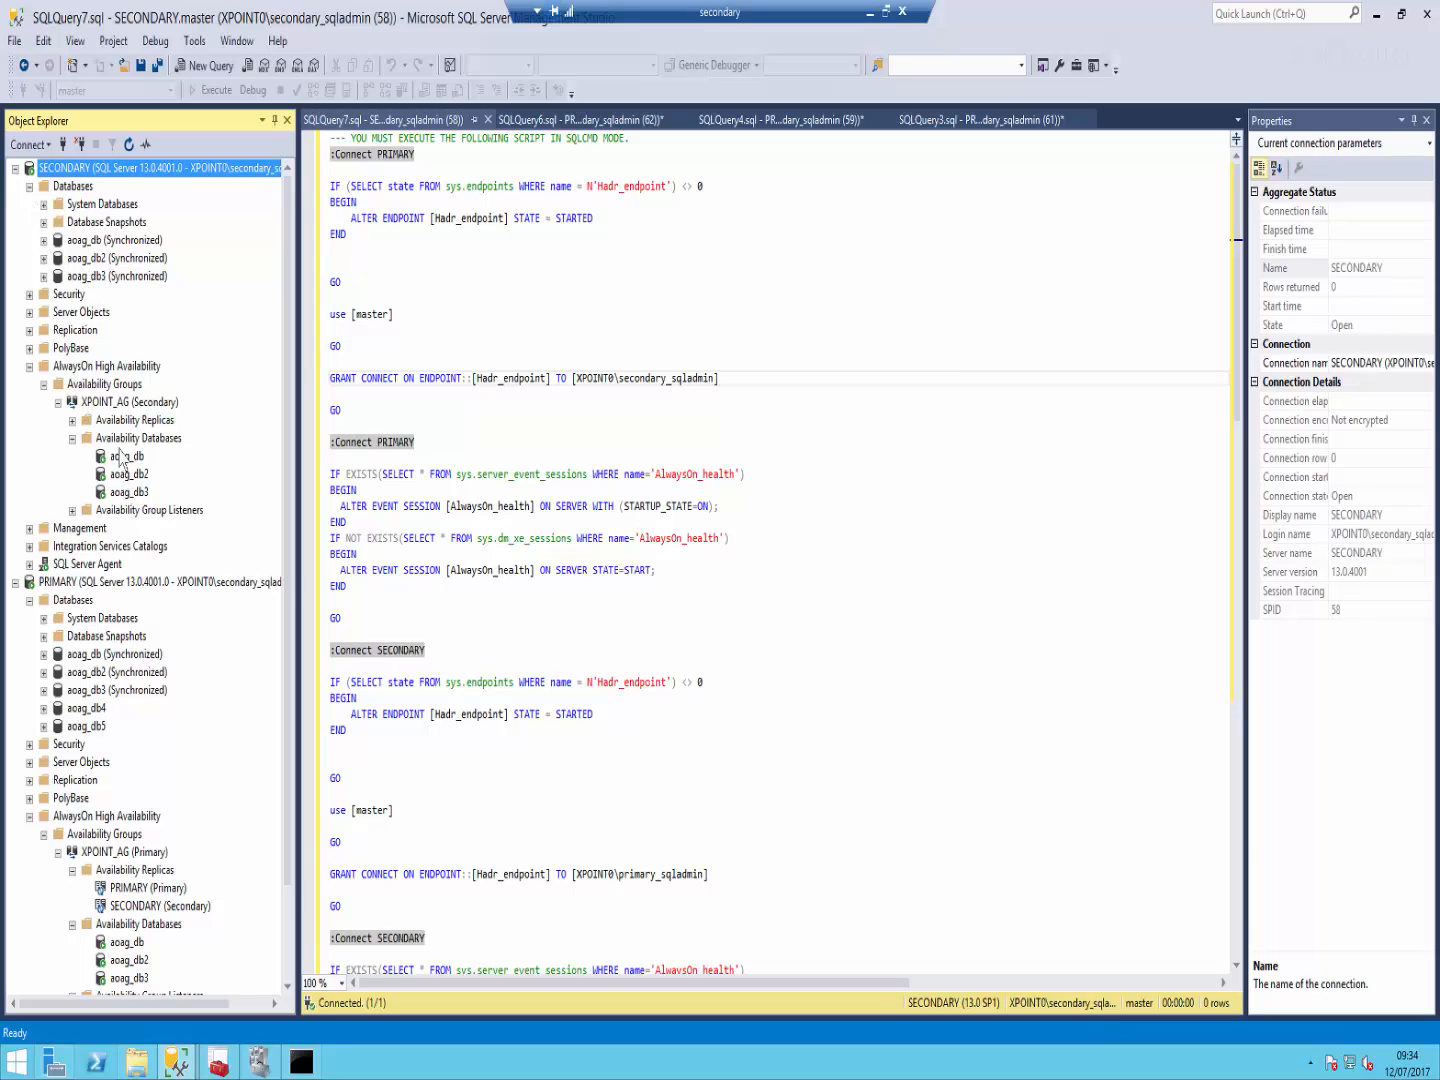
pyautogui.click(89, 245)
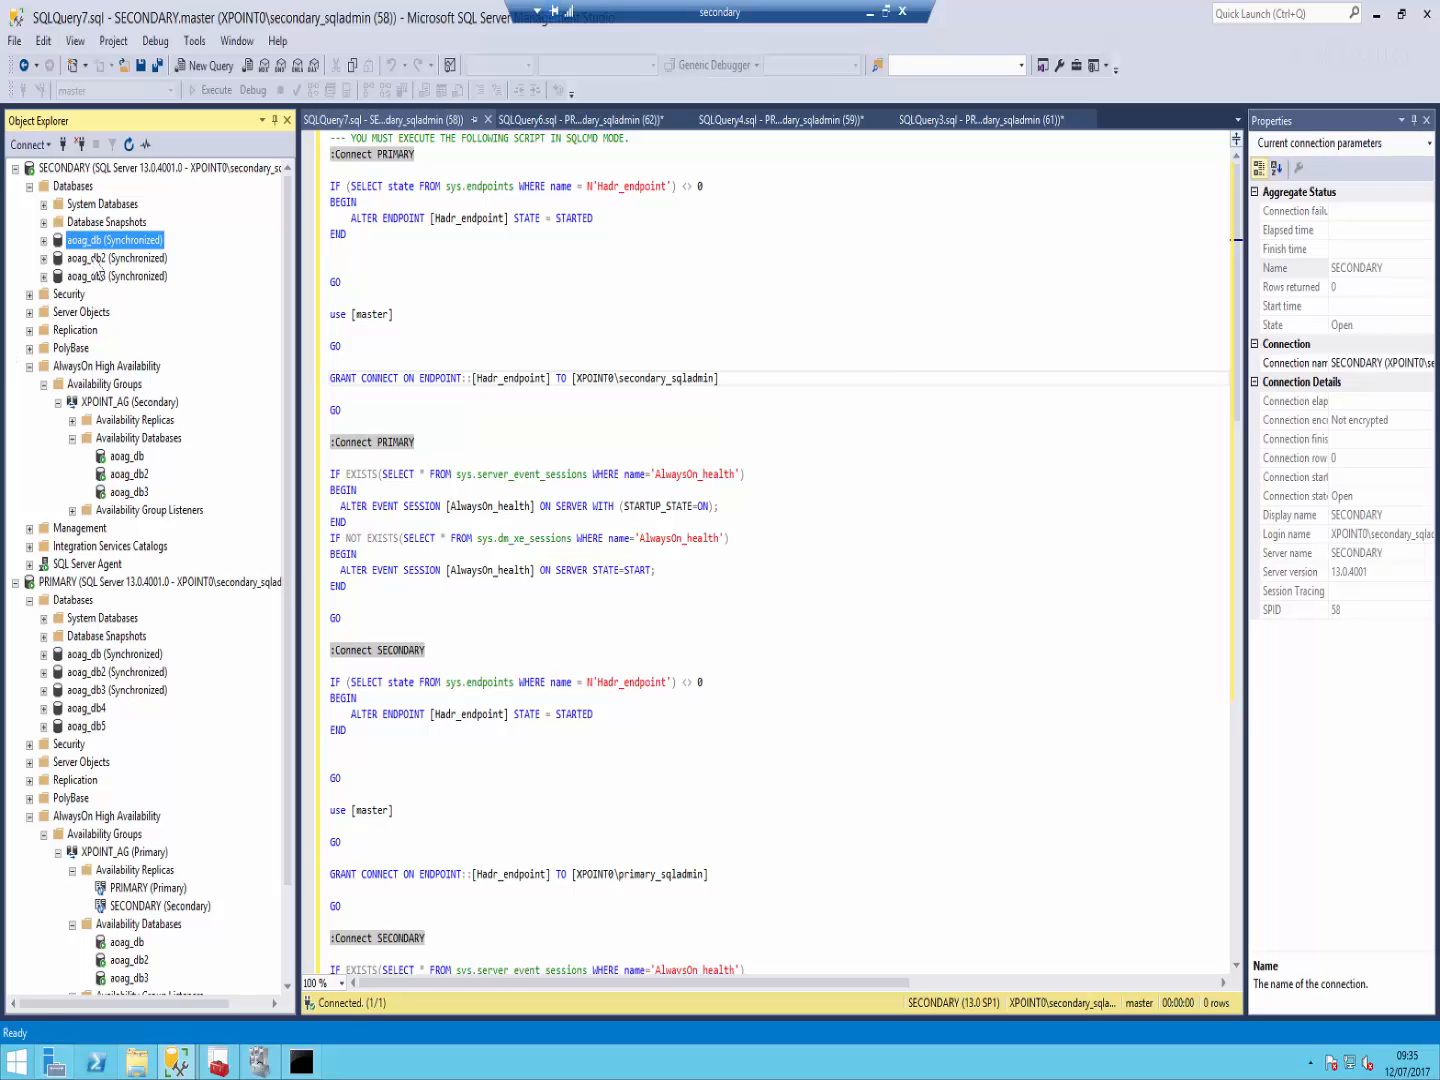
pyautogui.click(118, 457)
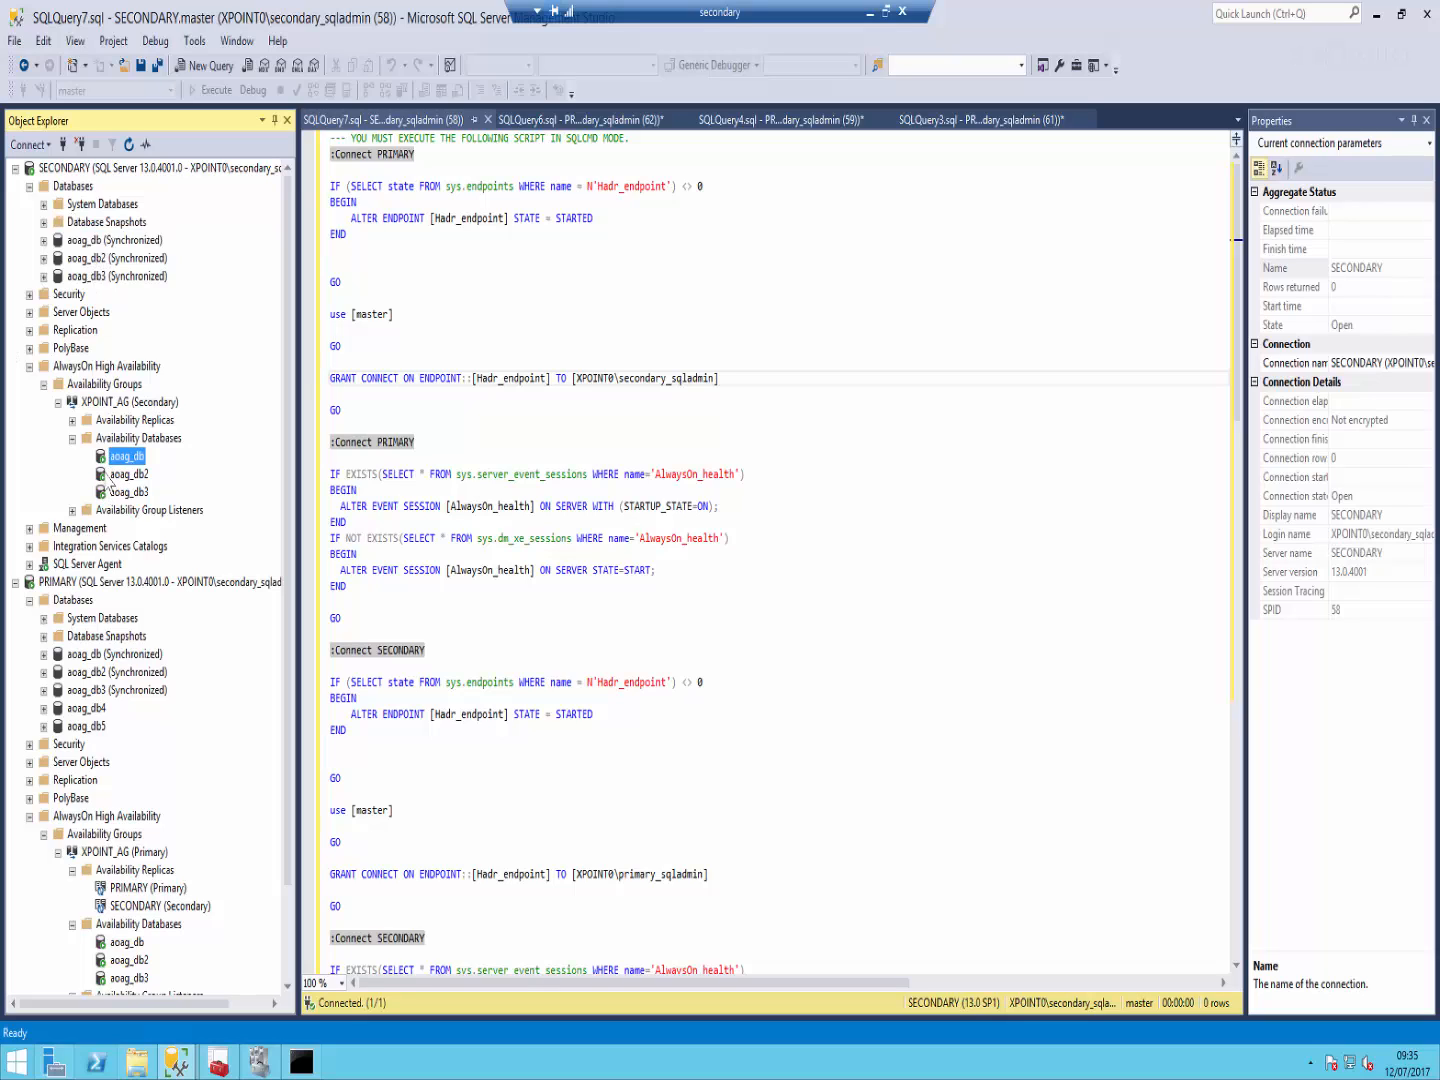
pyautogui.click(82, 242)
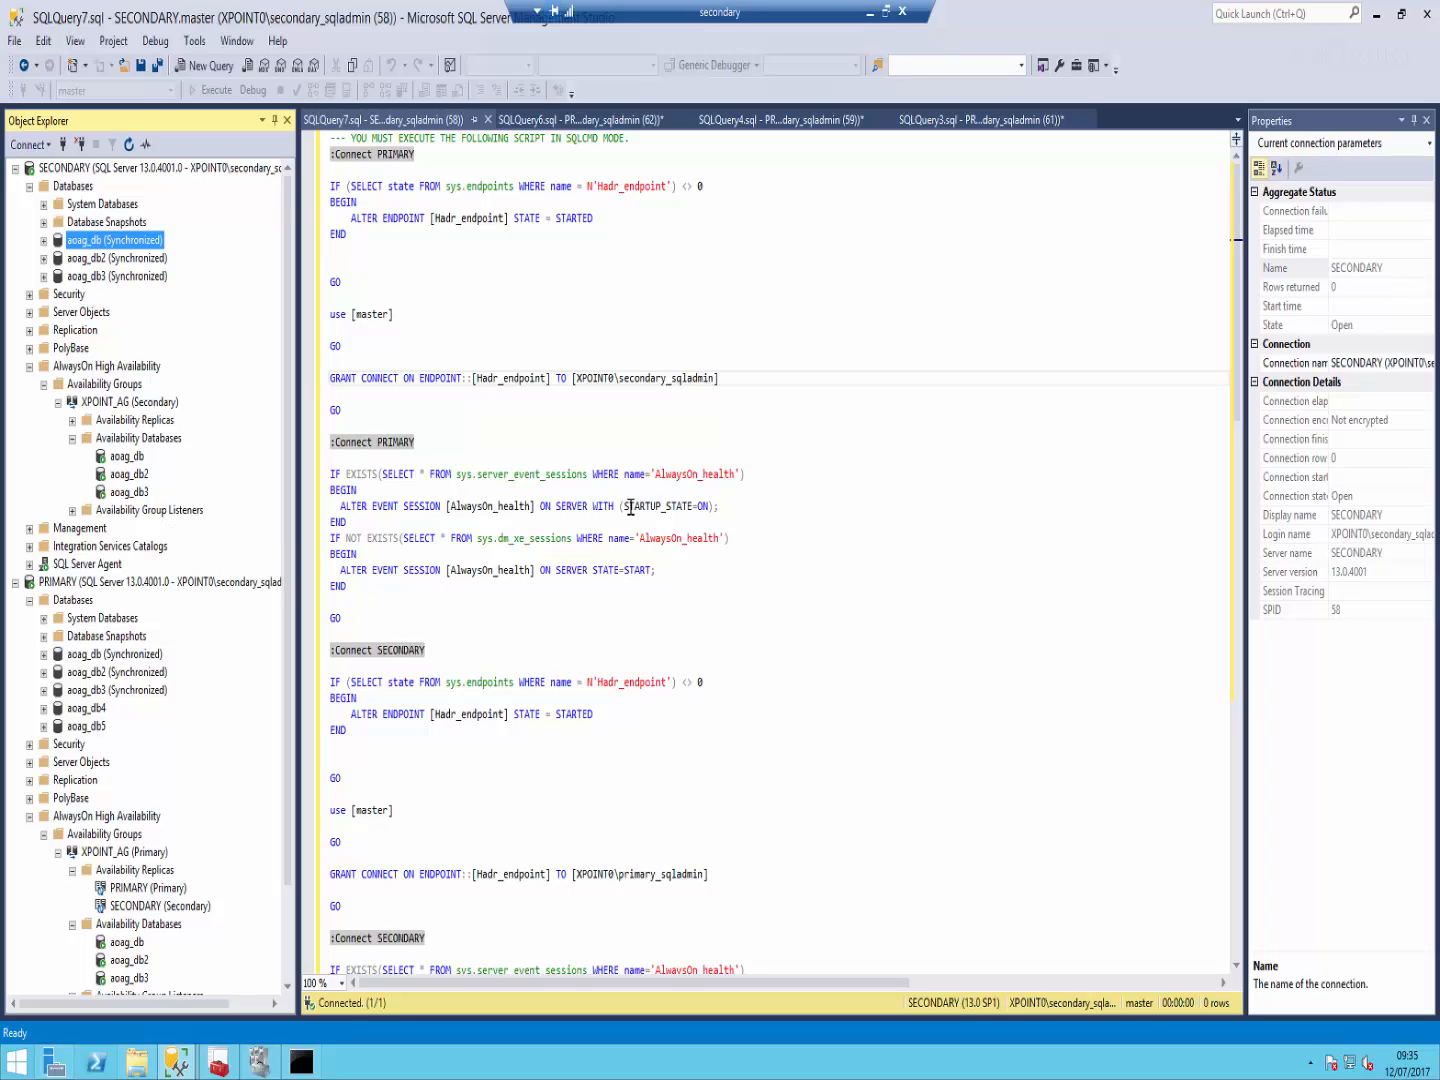
pyautogui.click(113, 259)
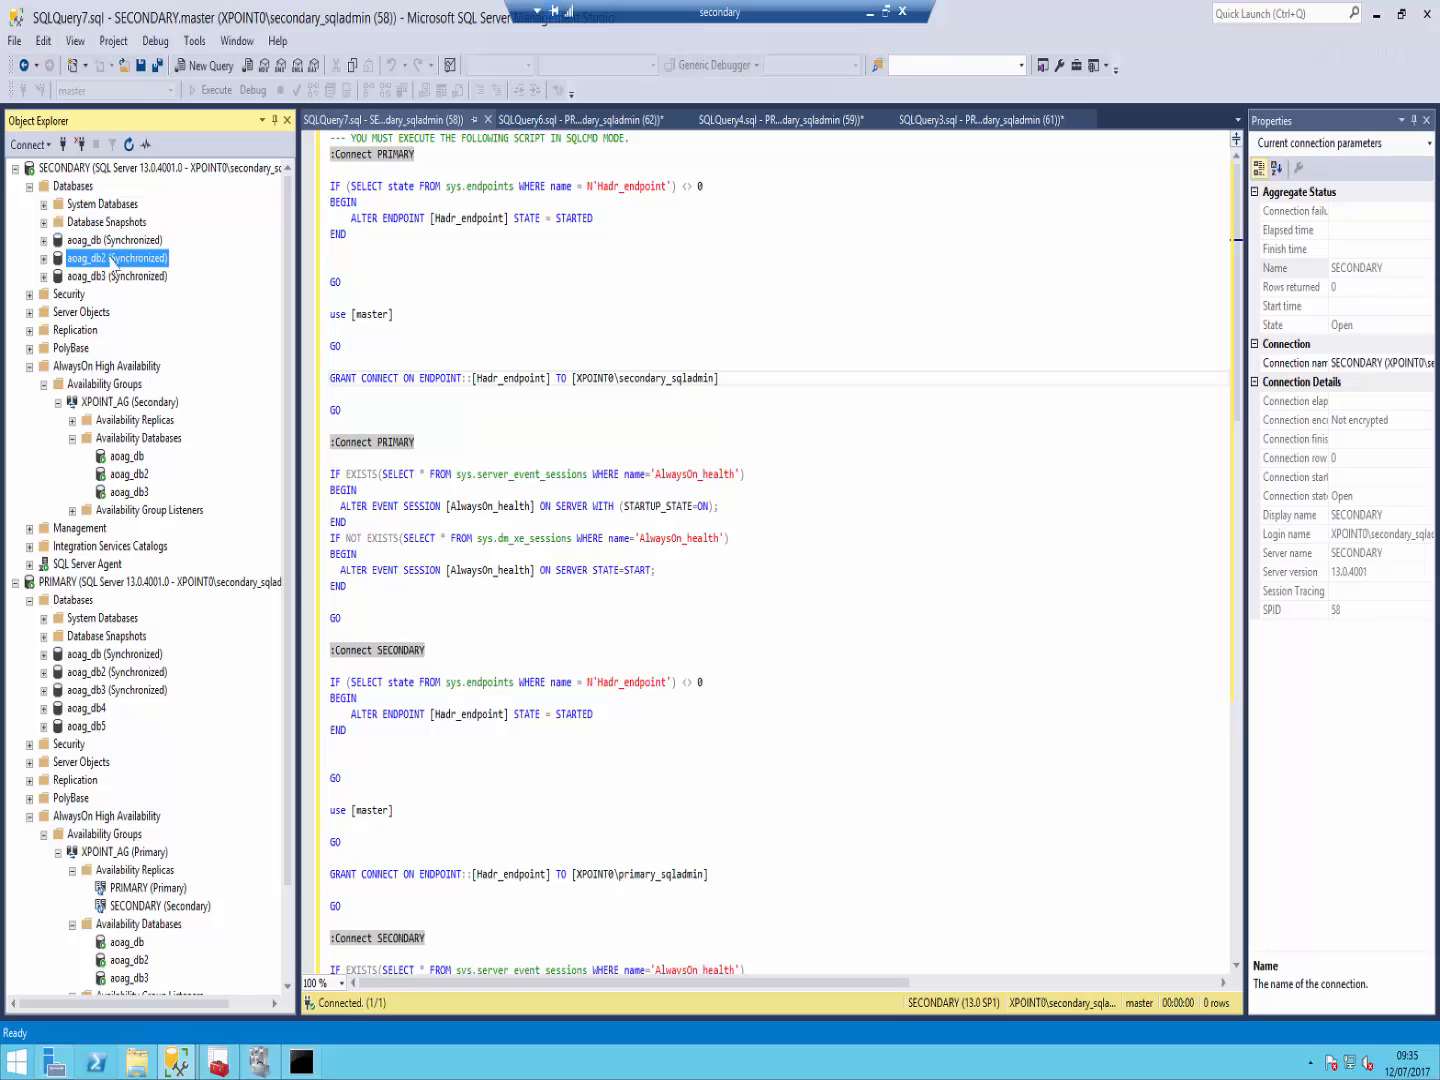